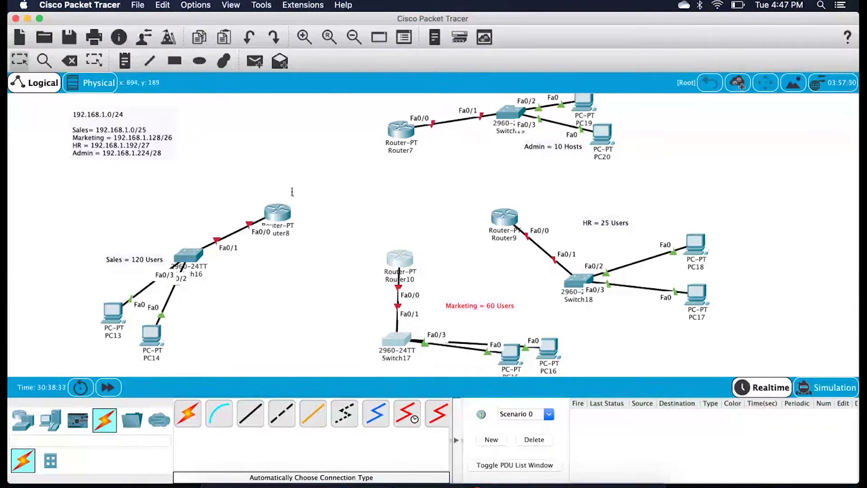
Bring up interface fa 0/0 on the Sales router, Router8, by completing the no shutdown command in its CLI.
click(277, 212)
scroll(167, 178, right, 3)
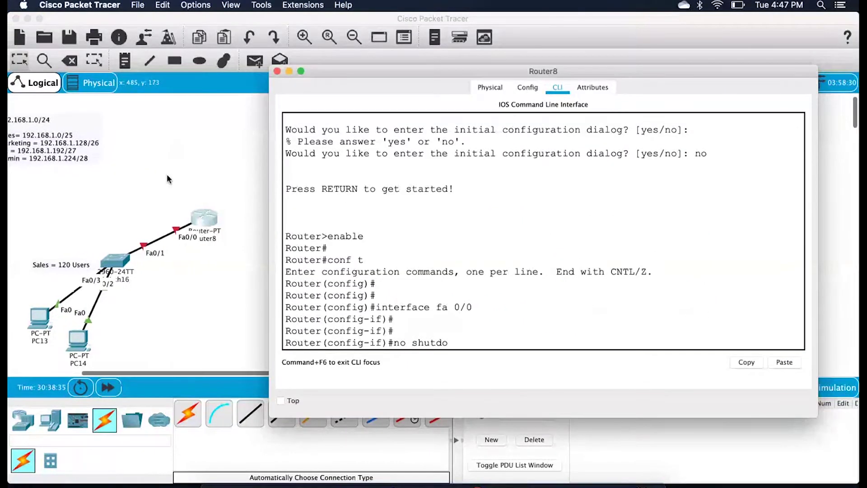
scroll(225, 181, right, 1)
scroll(225, 181, left, 2)
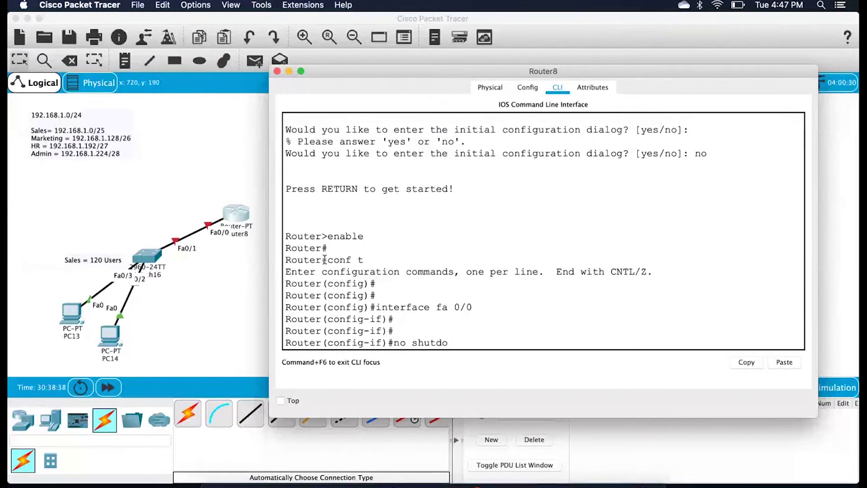
drag(329, 260, 359, 260)
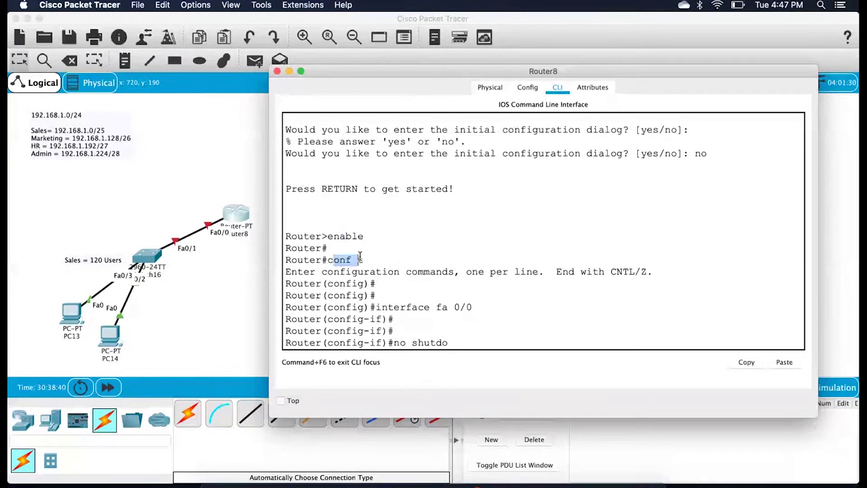
drag(410, 307, 414, 307)
text(wn)
key(Return)
key(Return)
key(Return)
key(Return)
key(Return)
key(Return)
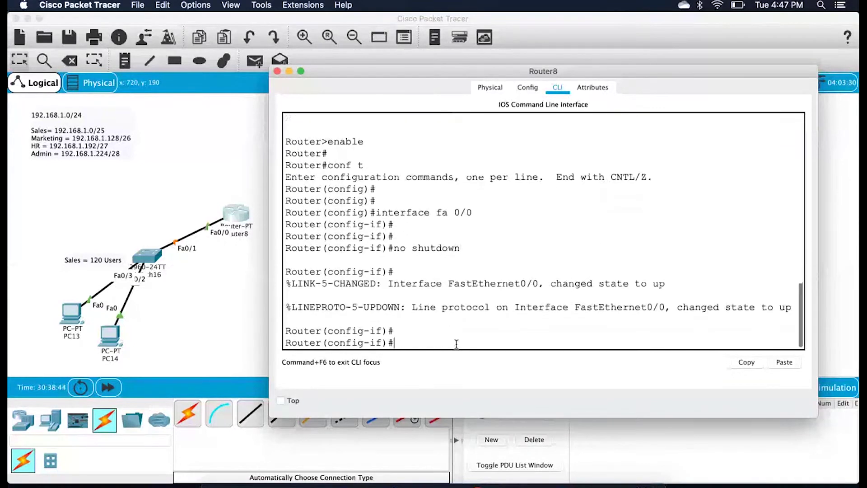
Assign IP address 192.168.1.1 with subnet mask 255.255.255.128 to Router8's fa 0/0 interface.
text(ip address)
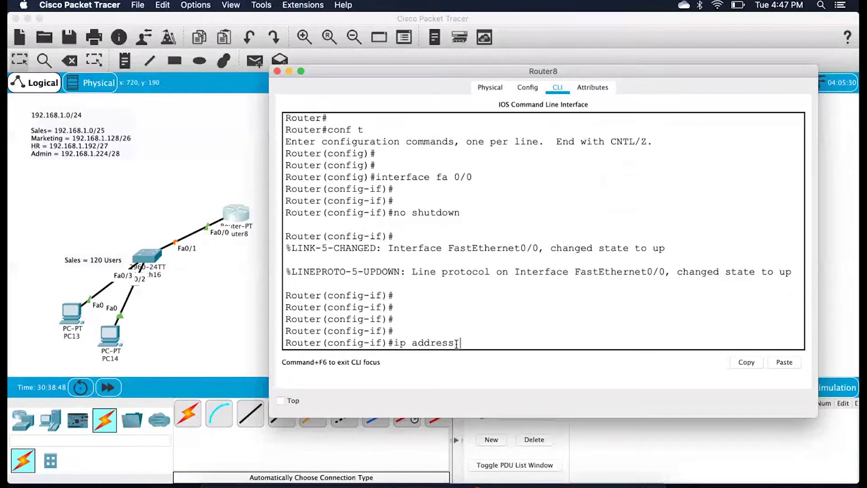
text( 192.168.1.1 255)
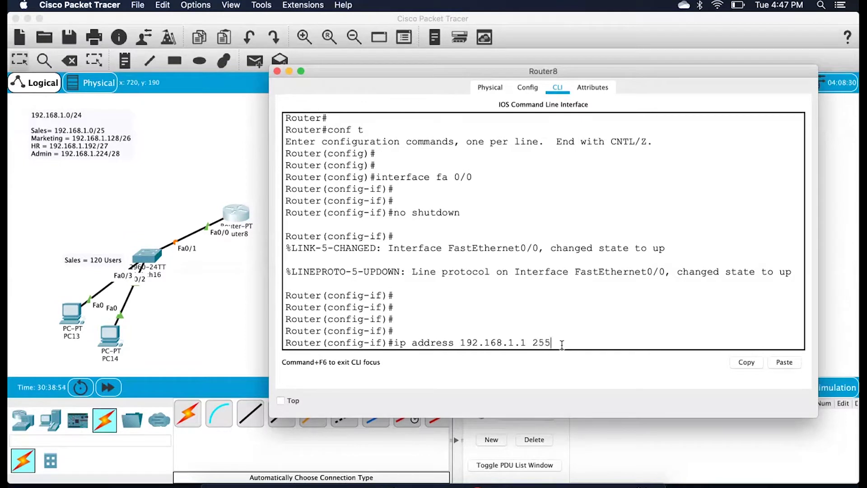
text(.255.255.128)
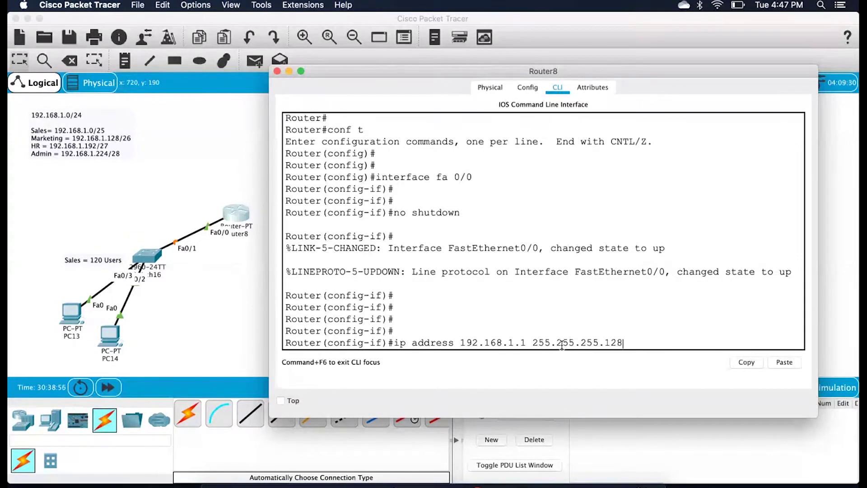
key(Return)
key(Return)
key(Return)
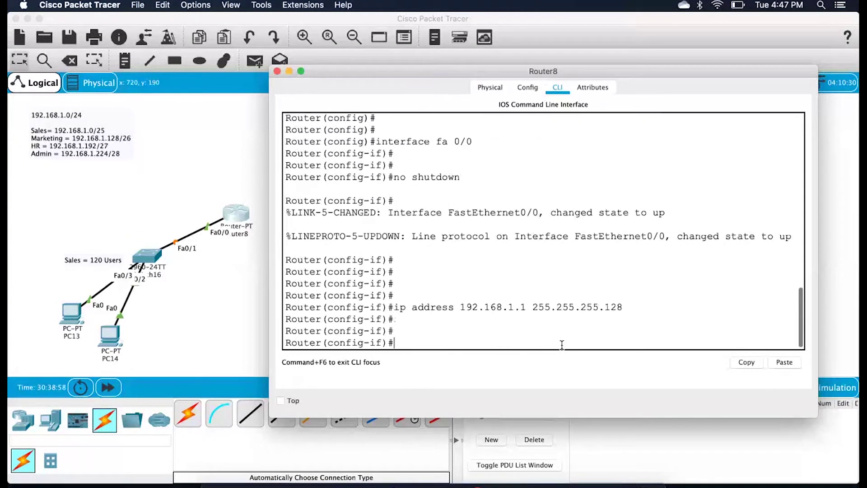
key(Return)
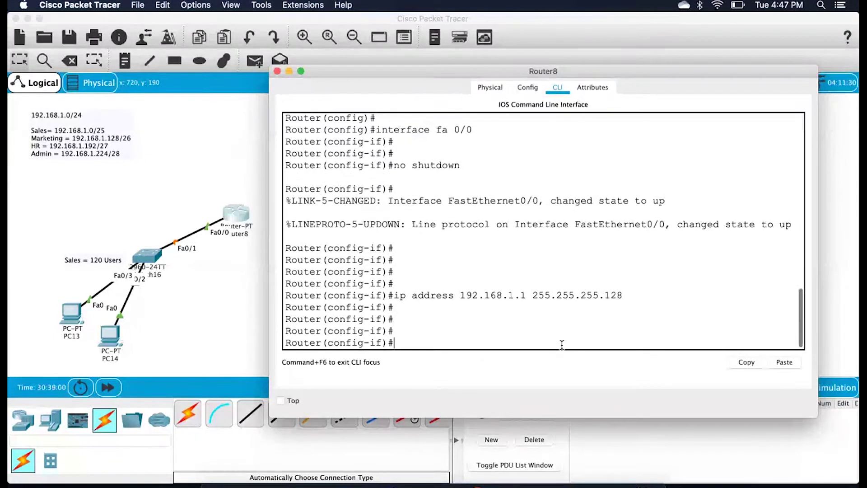
Leave interface configuration and create DHCP pool a on Router8 with network 192.168.1.0 255.255.255.0.
text(exit)
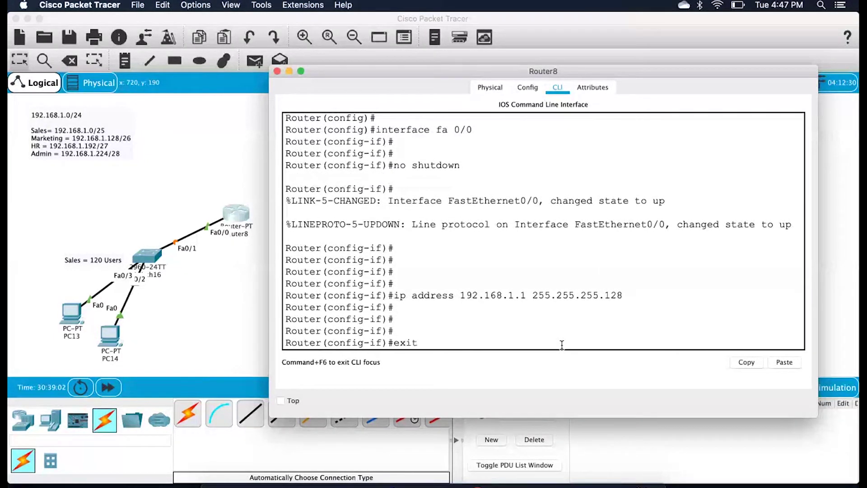
key(Return)
text(ip dhcp)
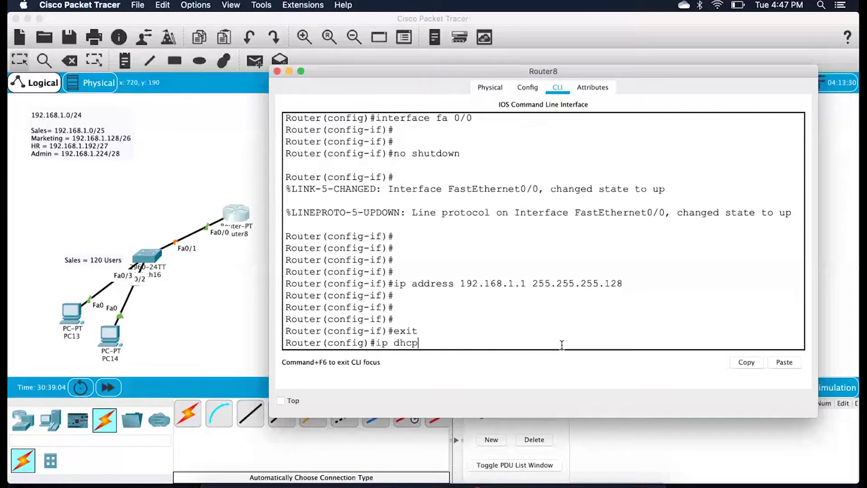
text( pool a)
key(Return)
text(network 192.1)
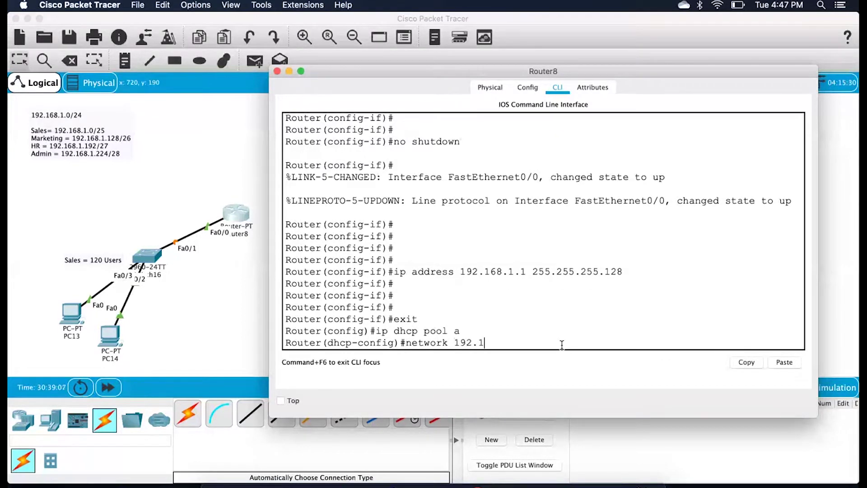
text(68.1.0 255.255.255.0)
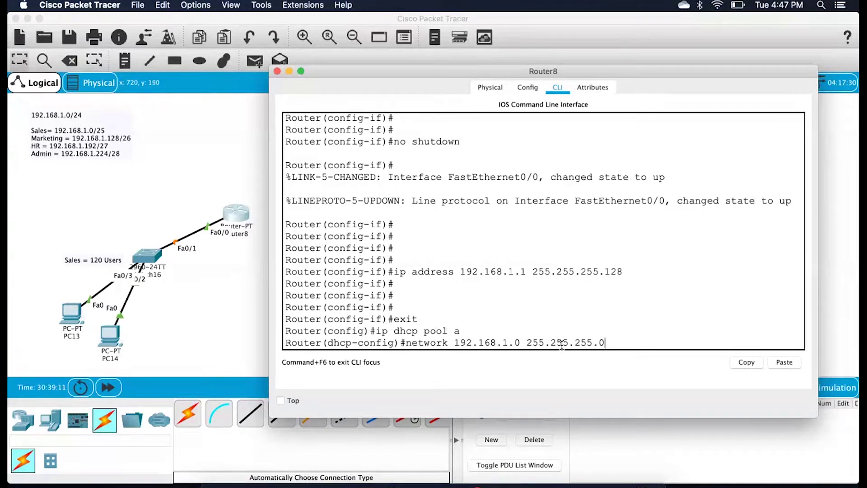
key(Return)
key(Return)
Set the default router of DHCP pool a to 192.168.1.1.
text(default-router 1)
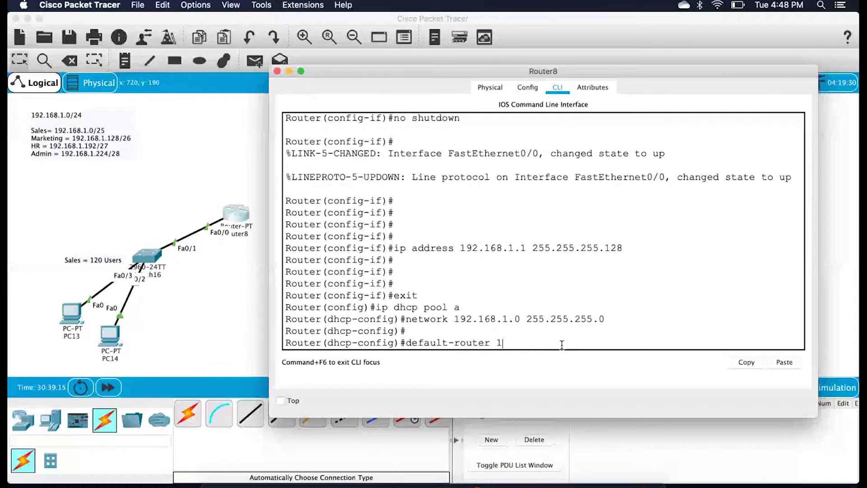
text(92.168.1.1)
key(Return)
key(Return)
key(Return)
key(Return)
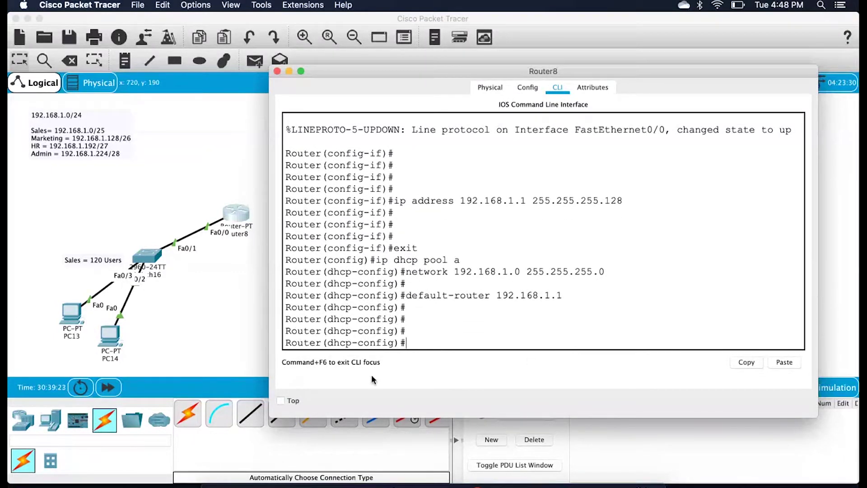
Try to obtain PC13's IP configuration through DHCP, switching to static and back to repeat the request.
click(64, 311)
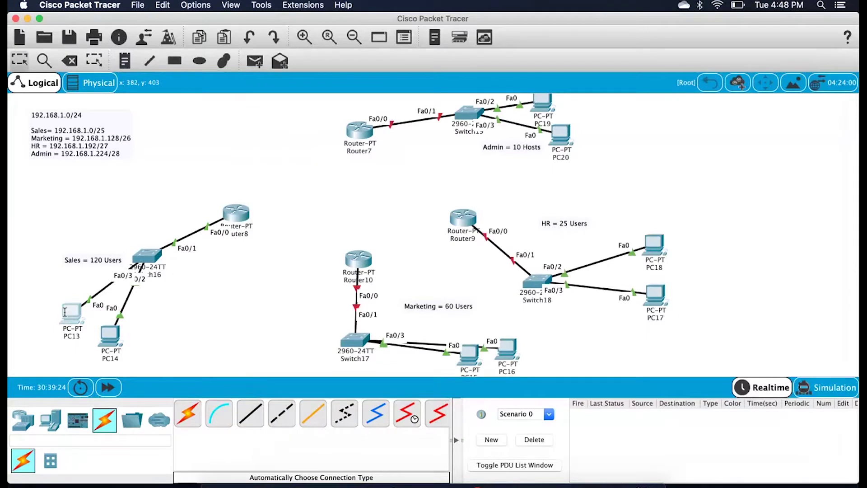
click(65, 311)
click(319, 137)
click(307, 165)
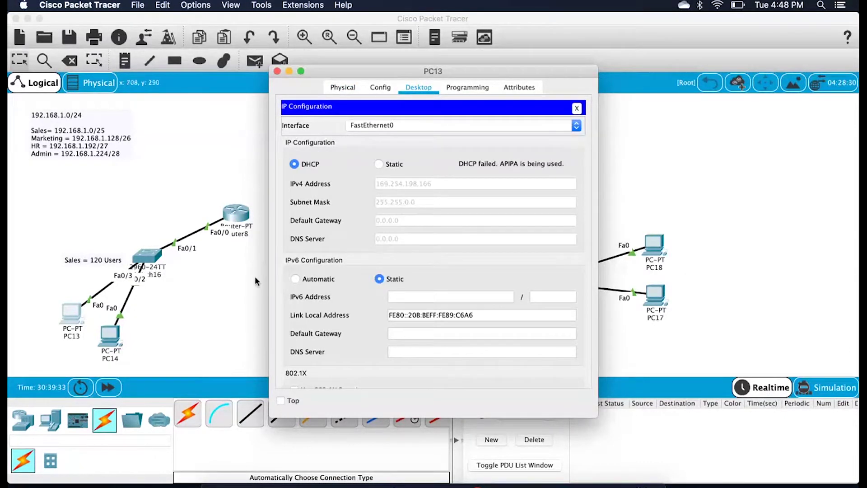
click(397, 164)
click(306, 164)
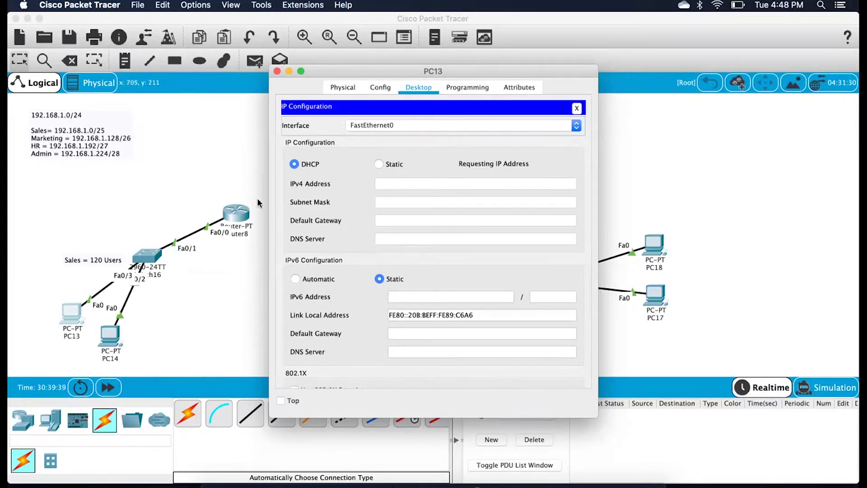
Check the mask of the DHCP network in Router8's CLI and re-enter the configuration of DHCP pool a.
click(238, 221)
click(238, 221)
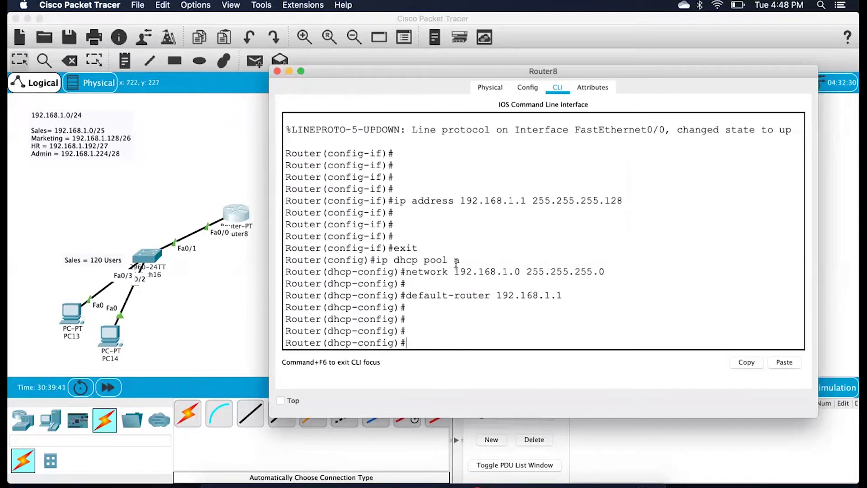
drag(527, 273, 630, 274)
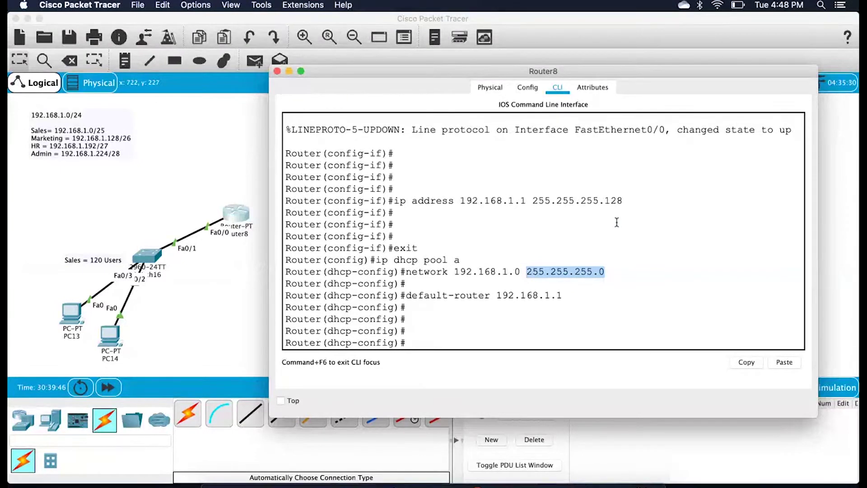
click(521, 311)
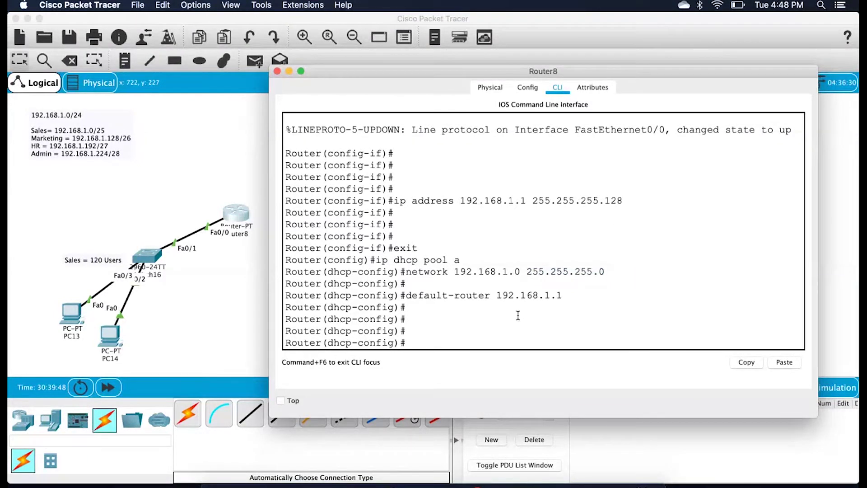
key(Return)
text(ip dhcp )
text(o)
key(BackSpace)
text(pool a)
key(Return)
key(Return)
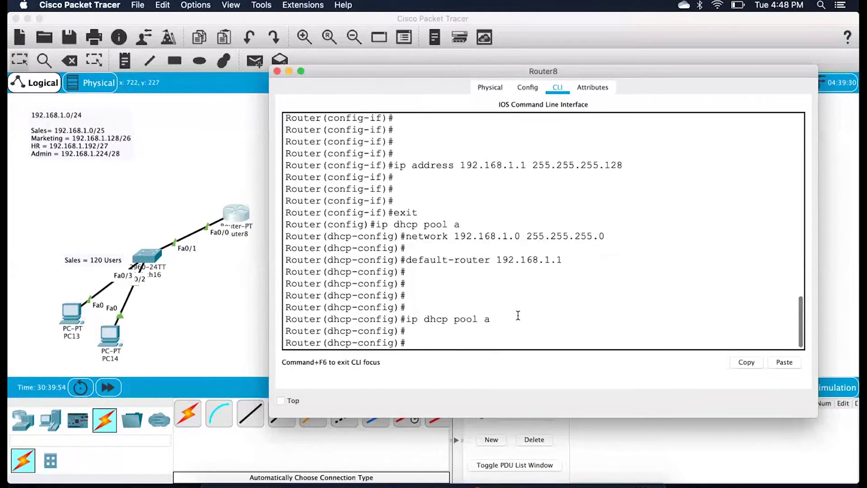
Set the network of DHCP pool a to 192.168.1.1 with subnet mask 255.255.255.128.
text(network 1)
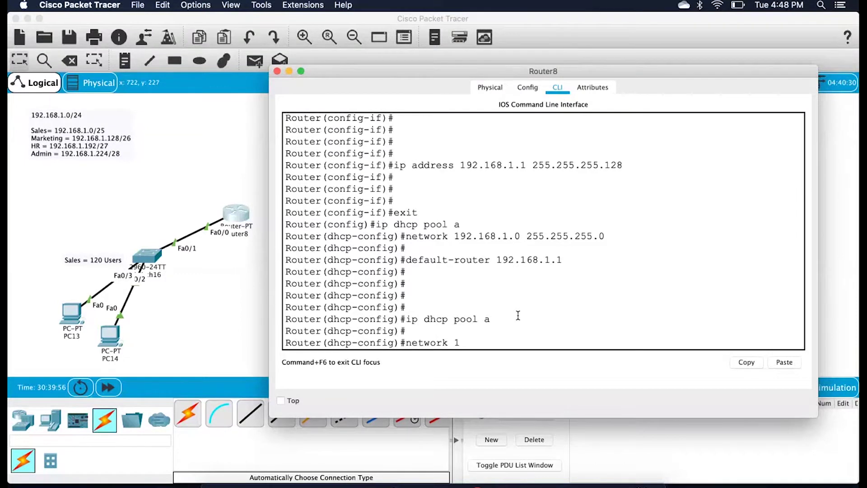
text(92.168.1.1 255.255.255.12)
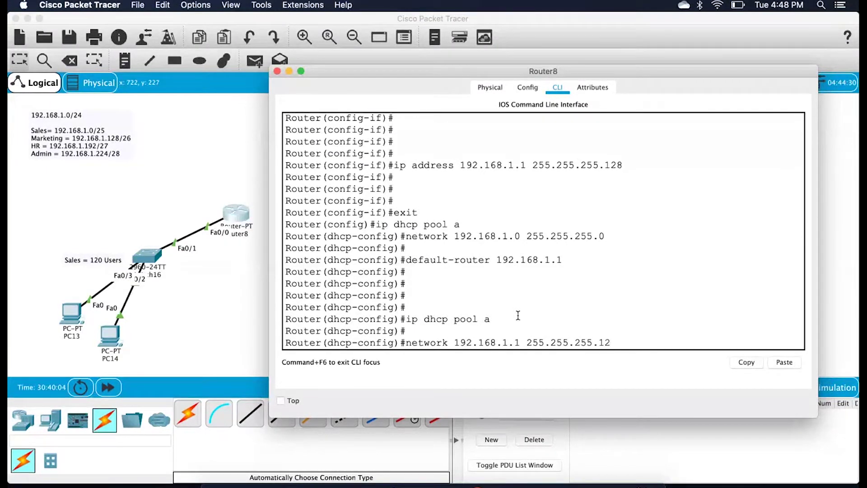
text(8)
key(Return)
key(Return)
key(Return)
key(Return)
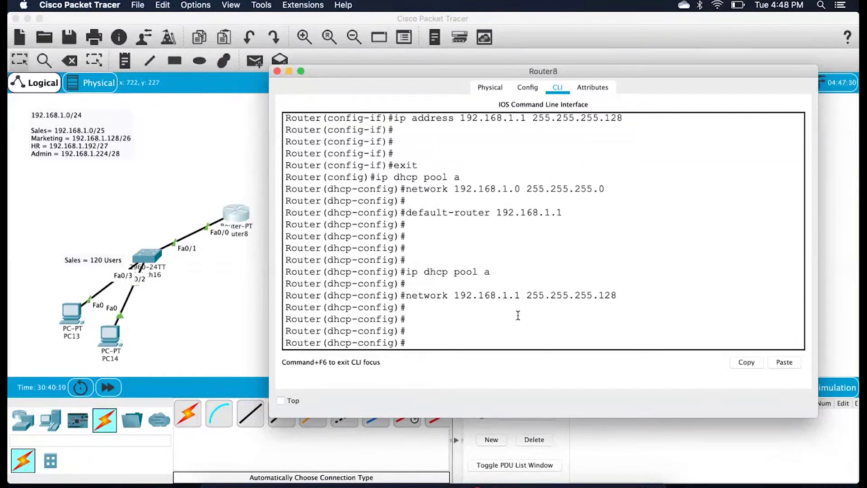
key(Return)
key(Return)
Exit the DHCP pool configuration and set Router8's hostname to R1.
text(exi)
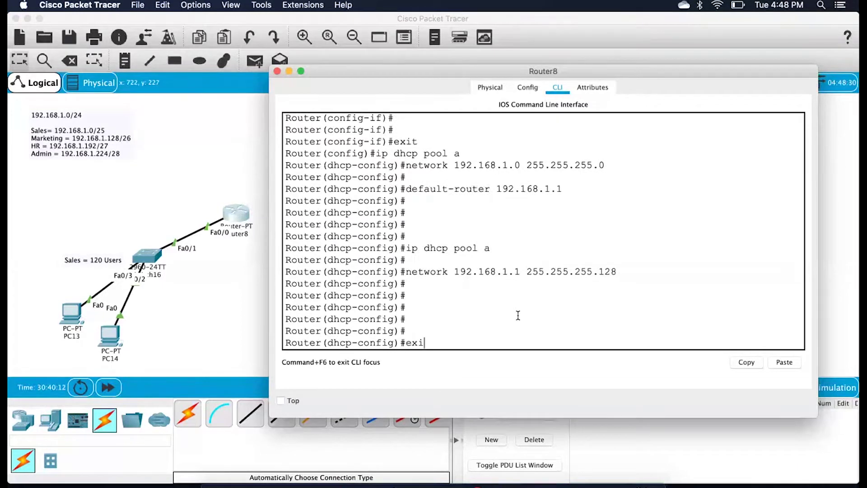
key(Return)
text(hostname)
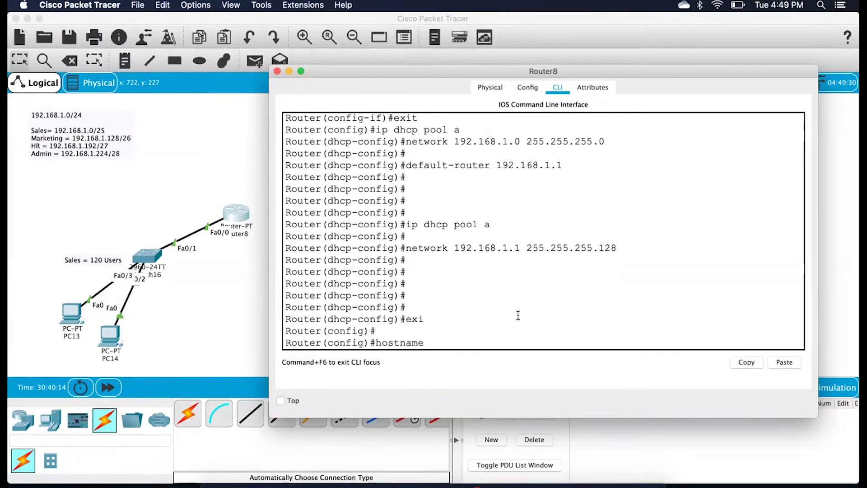
text( R1)
key(Return)
key(Return)
key(Return)
key(Return)
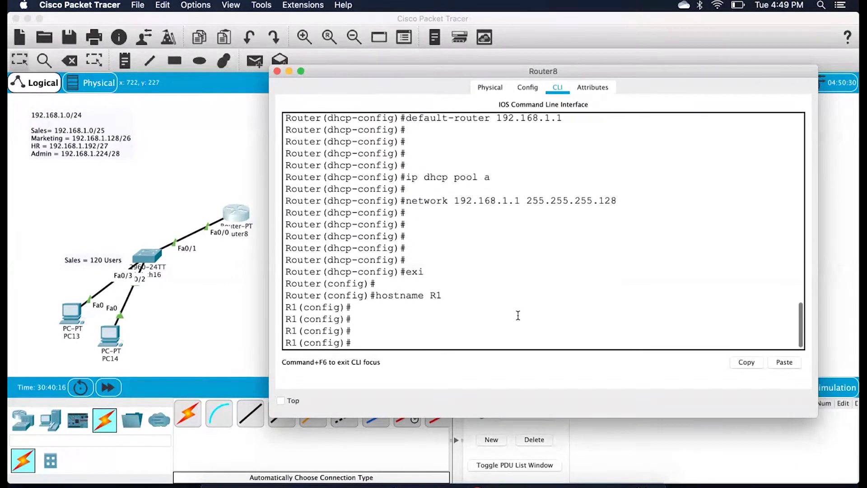
key(Return)
key(Return)
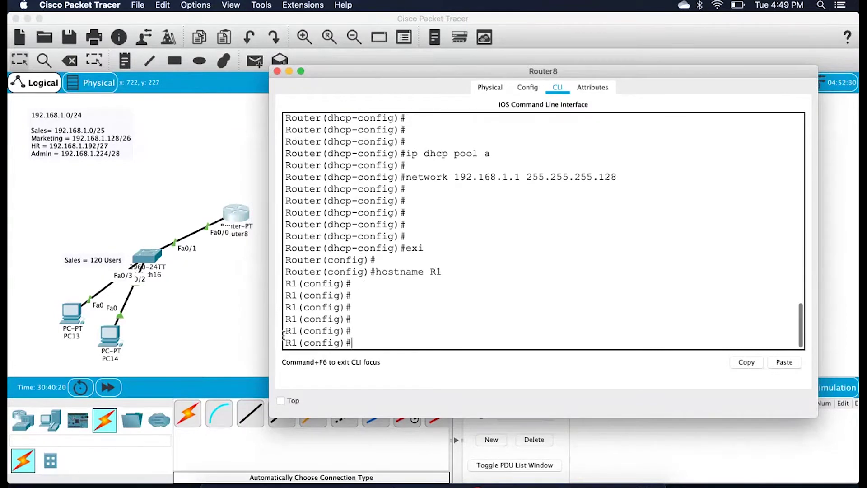
Renew PC13's DHCP request by switching its IP configuration to static and back to DHCP.
click(67, 311)
click(379, 164)
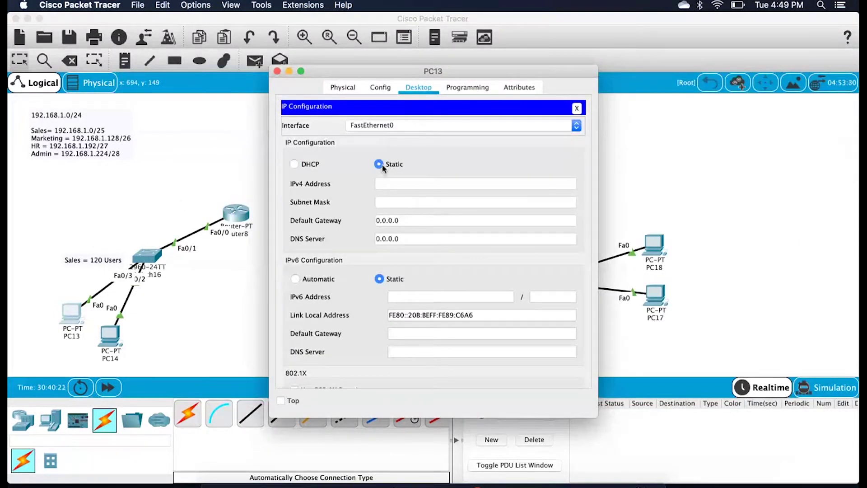
click(307, 167)
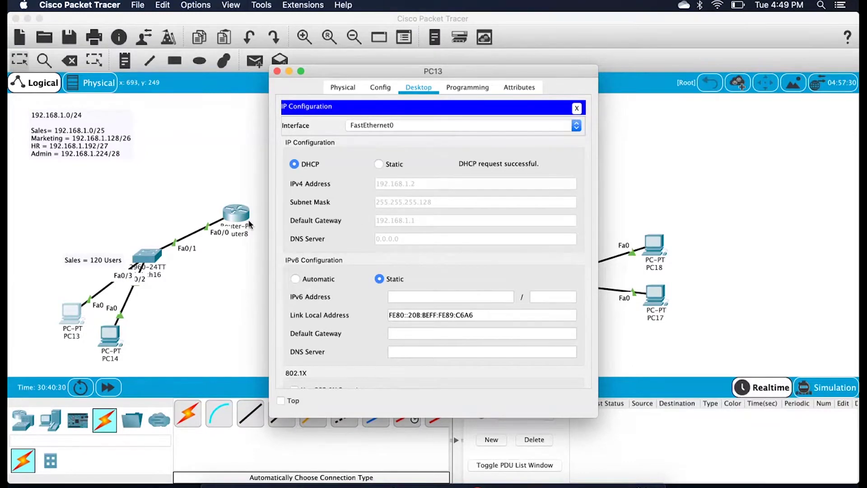
Set PC14's IP configuration to DHCP and close its window.
click(113, 339)
click(418, 87)
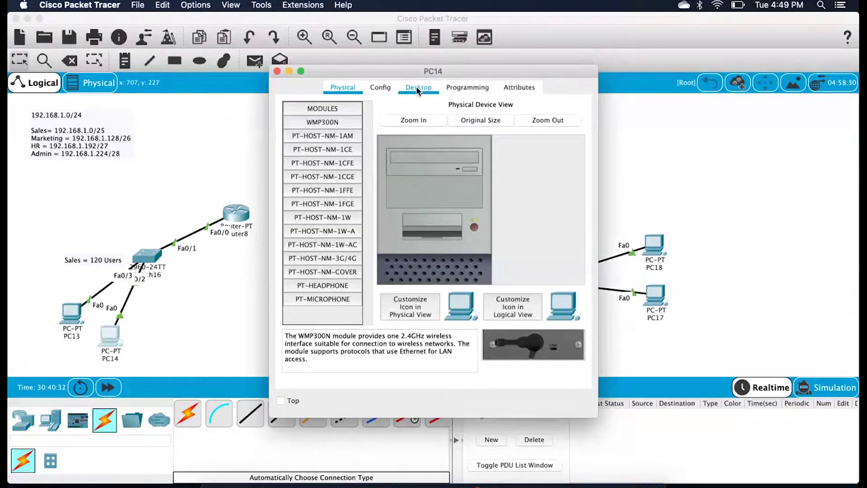
click(302, 160)
click(302, 164)
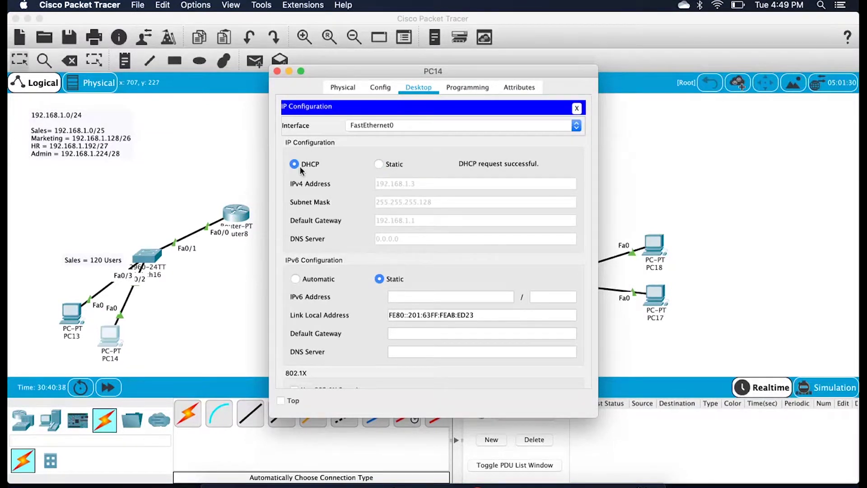
key(super+w)
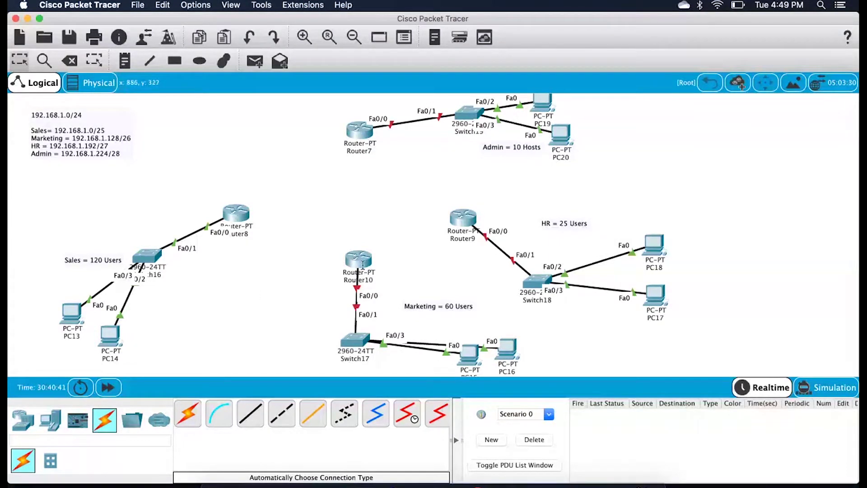
Open Router10's command line and decline the initial configuration dialog.
click(361, 262)
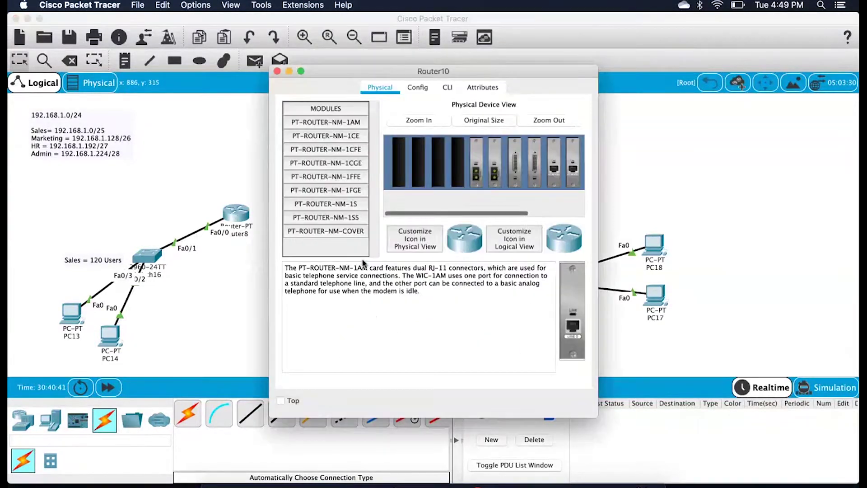
click(447, 88)
key(Return)
key(Return)
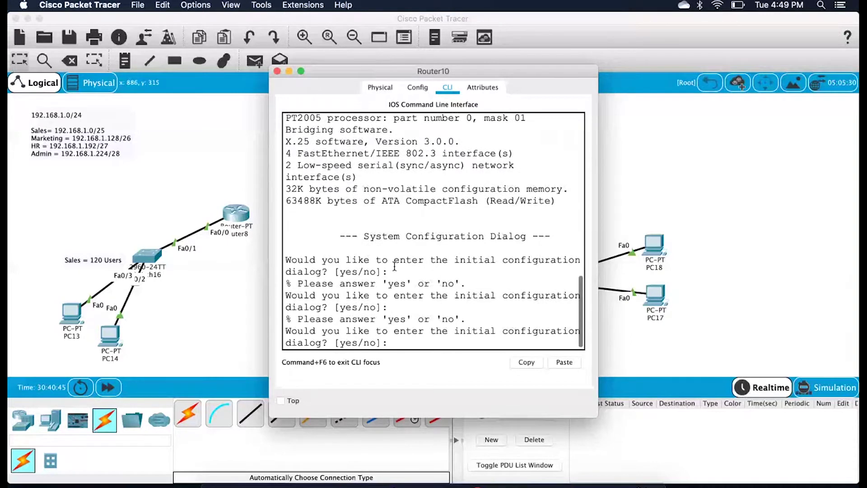
text(no)
key(Return)
key(Return)
Enter privileged mode and global configuration mode on Router10.
text(enable)
key(Return)
key(Return)
text(conf t)
key(Return)
key(Return)
Bring up interface fa 0/0 on Router10 with no shutdown.
text(interface fa 0/0)
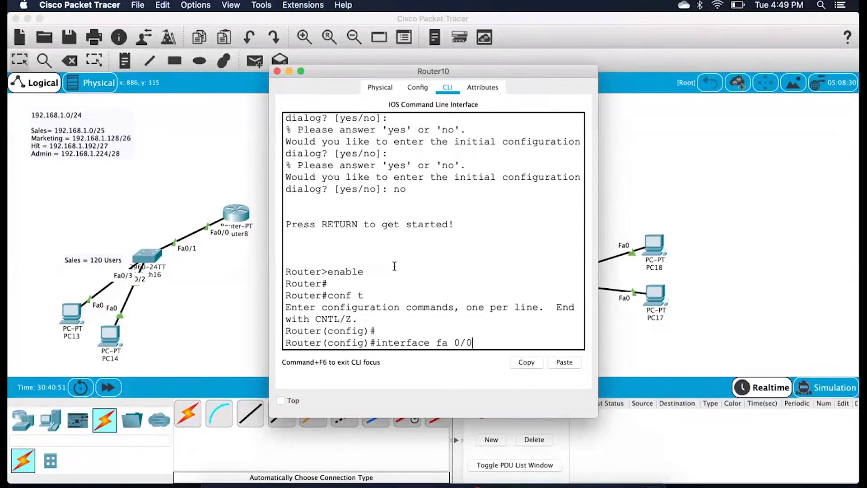
key(Return)
key(Return)
text(no shutdown)
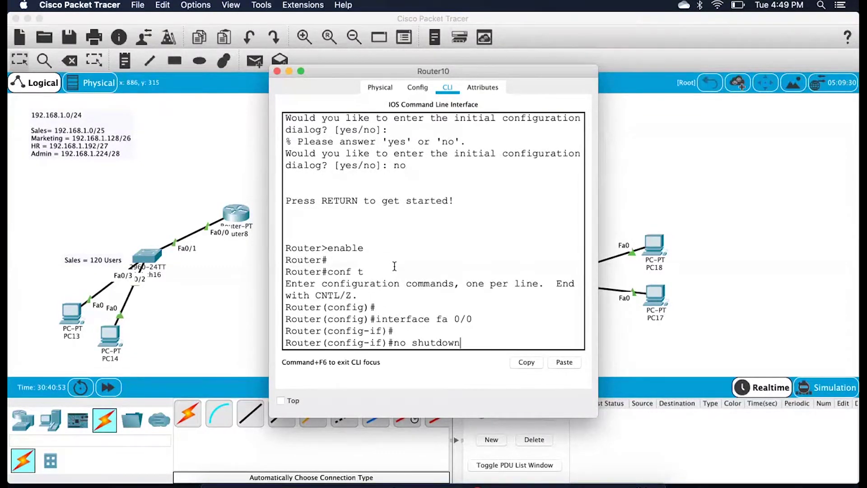
key(Return)
key(Return)
Assign IP address 192.168.1.129 with subnet mask 255.255.255.192 to Router10's fa 0/0 interface.
text(ip address)
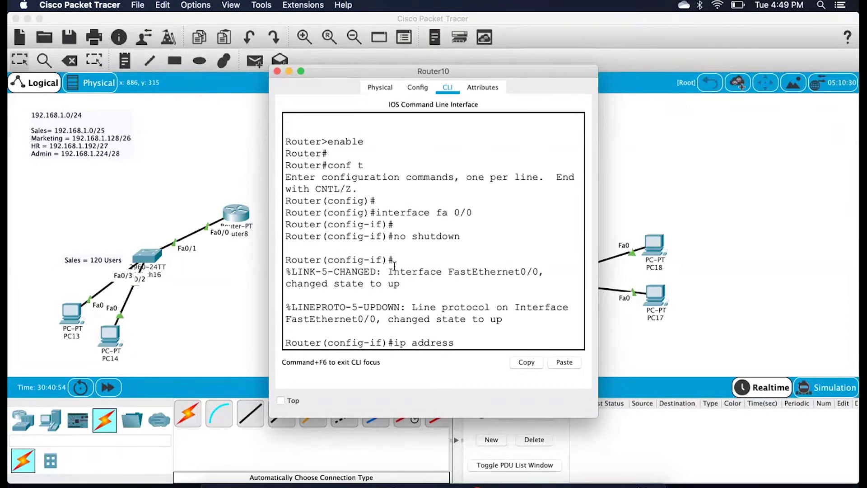
text( 192.168.)
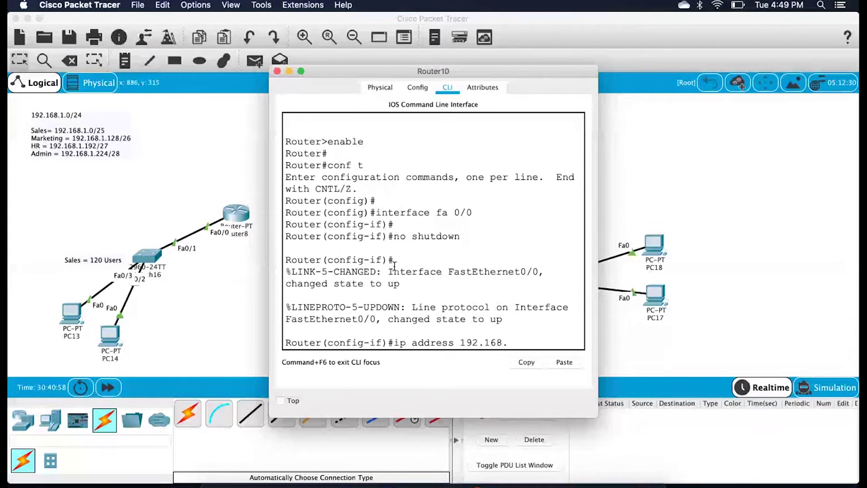
text(1.129 255.255.255.192)
key(Return)
key(Return)
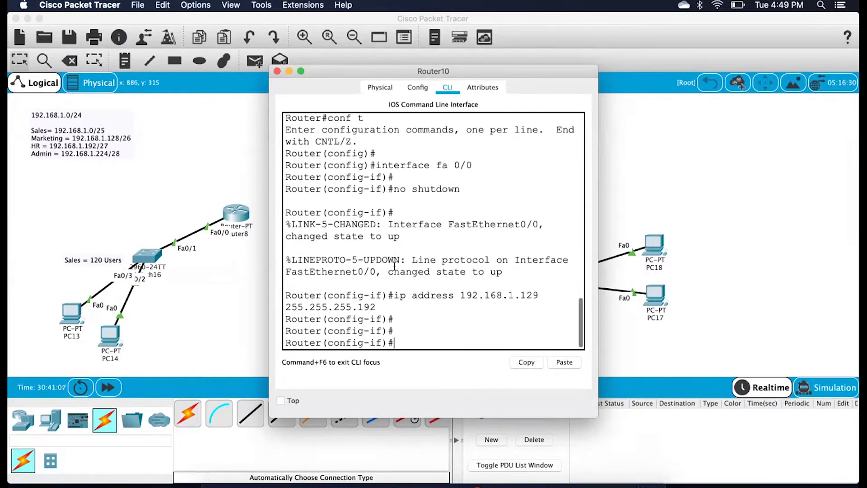
Create a DHCP pool named b on Router10.
text(ip dhcp p)
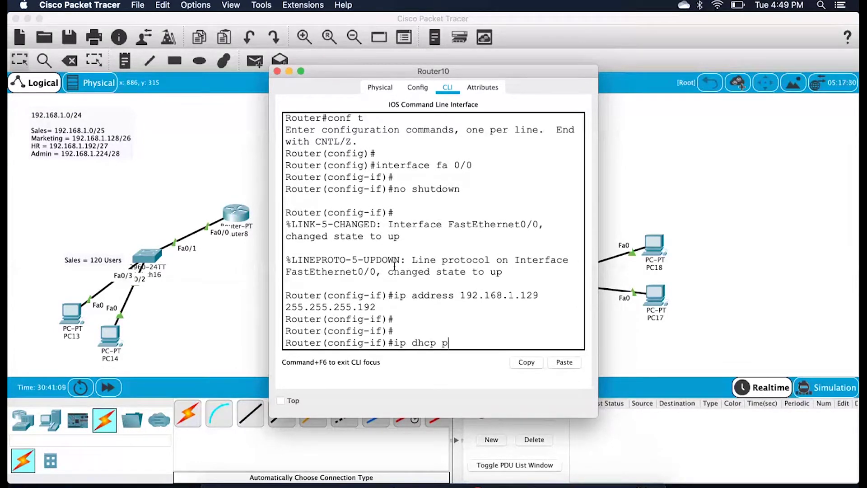
text(ool b)
key(Return)
key(Return)
Set the network of DHCP pool b to 192.168.1.128 with subnet mask 255.255.255.192.
text(ne)
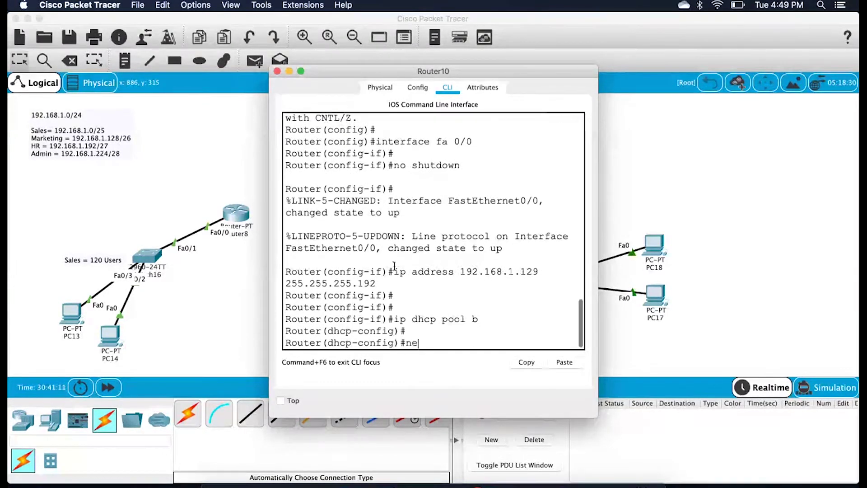
text(twork 192.1)
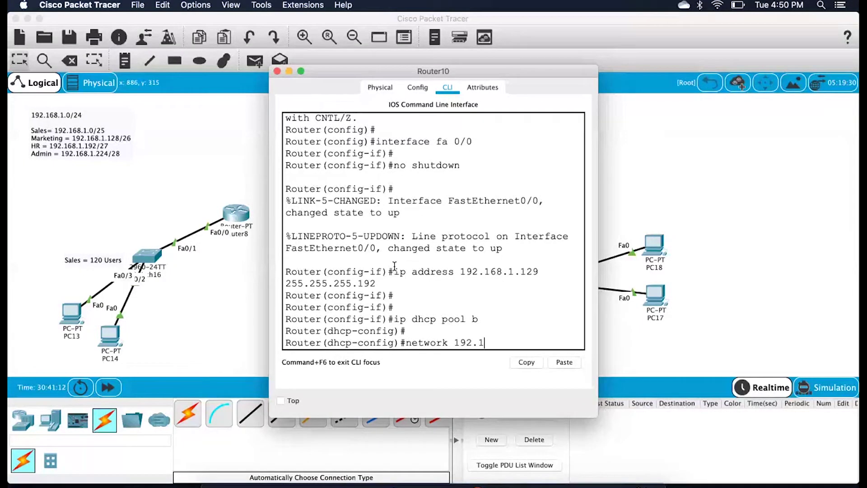
text(68.1.129)
key(BackSpace)
key(BackSpace)
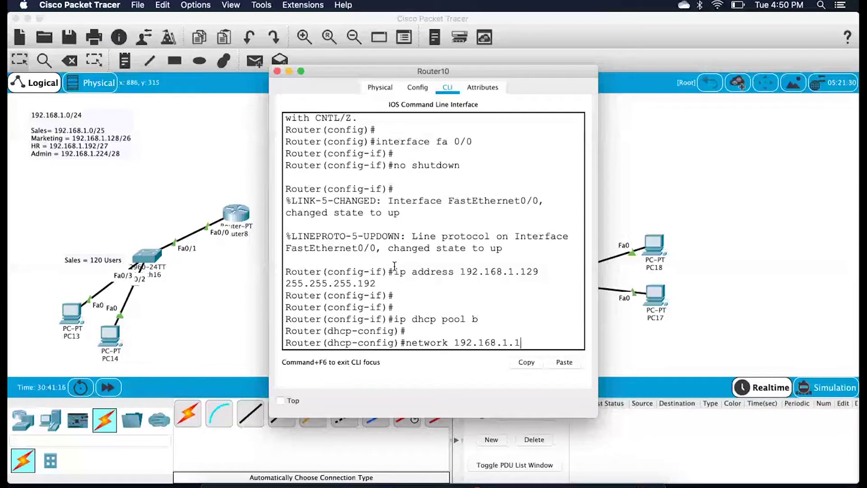
key(BackSpace)
text(28 255)
key(BackSpace)
key(BackSpace)
key(BackSpace)
key(BackSpace)
key(BackSpace)
key(BackSpace)
key(BackSpace)
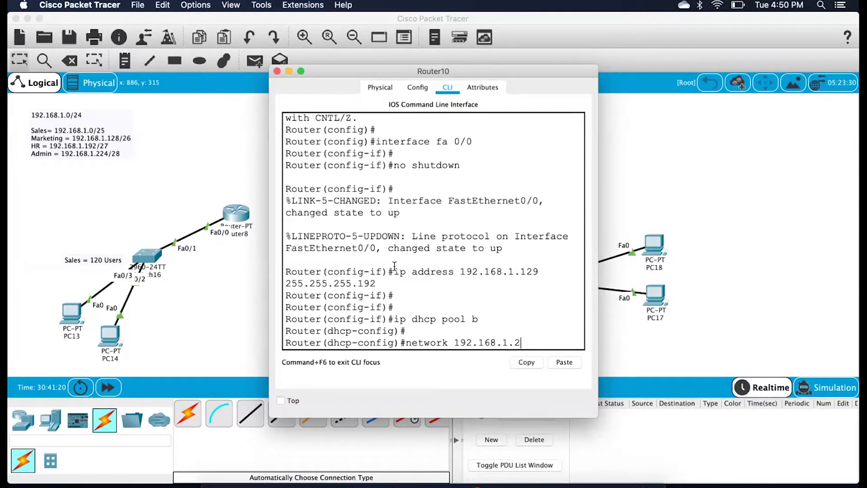
text(255.255.255.192)
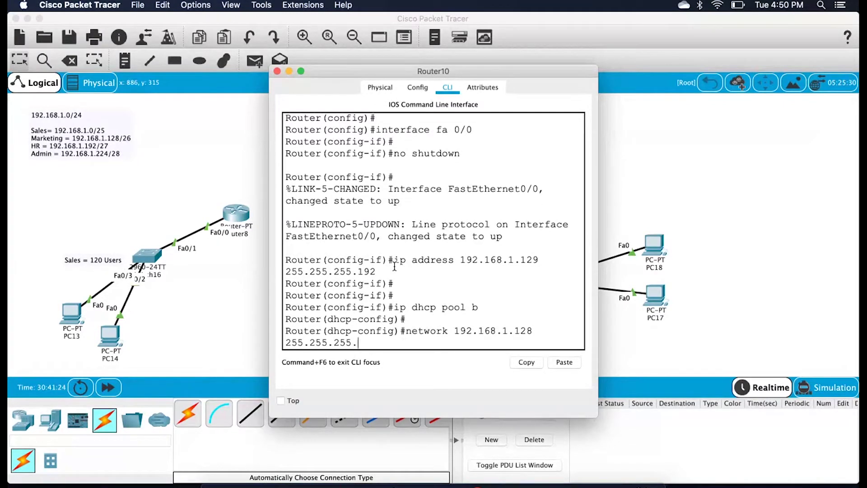
key(Return)
key(Return)
key(Return)
key(Return)
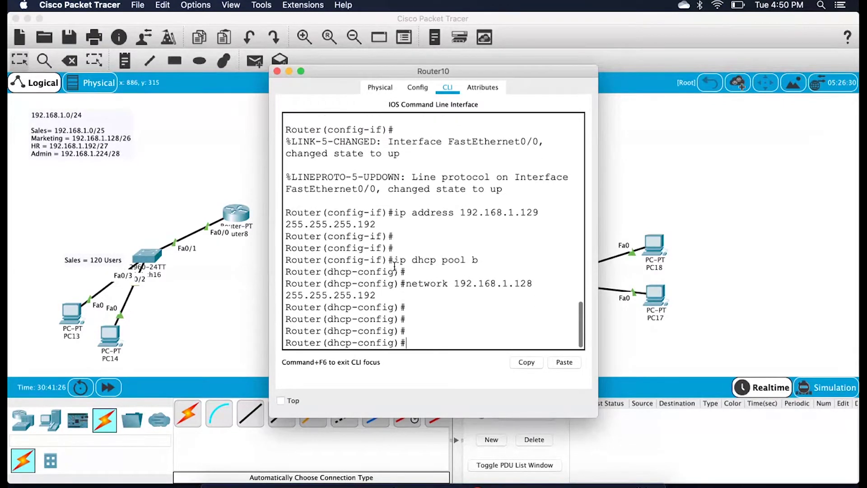
Set the default router of DHCP pool b to 192.168.1.129 and exit the pool configuration.
text(default )
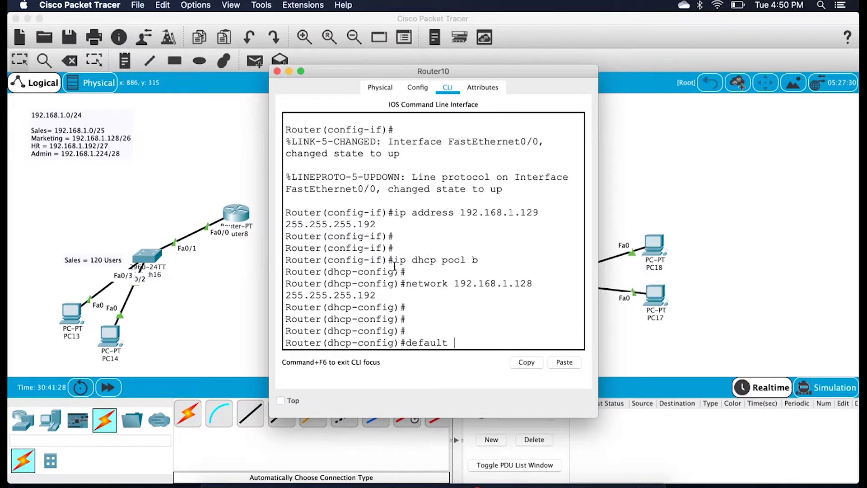
text(192.168.1.129)
key(Return)
key(Return)
key(Return)
text(exit)
key(Return)
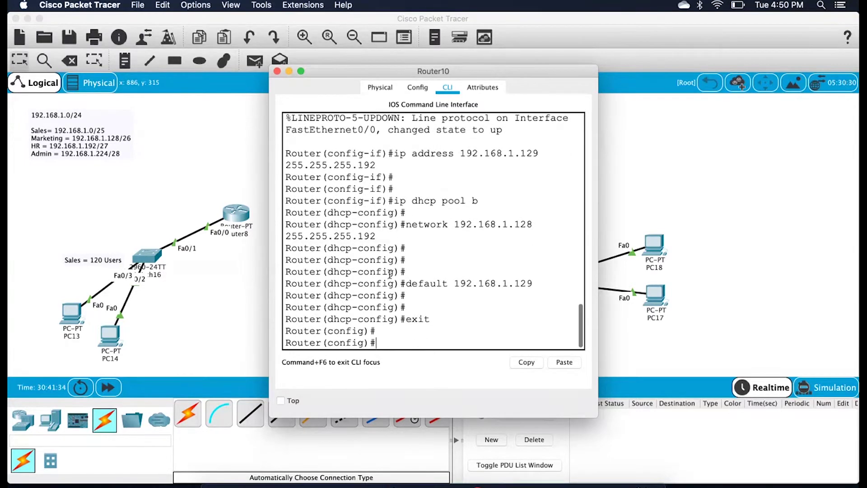
Set PC15's IP configuration to DHCP and return to the topology.
click(205, 303)
click(473, 352)
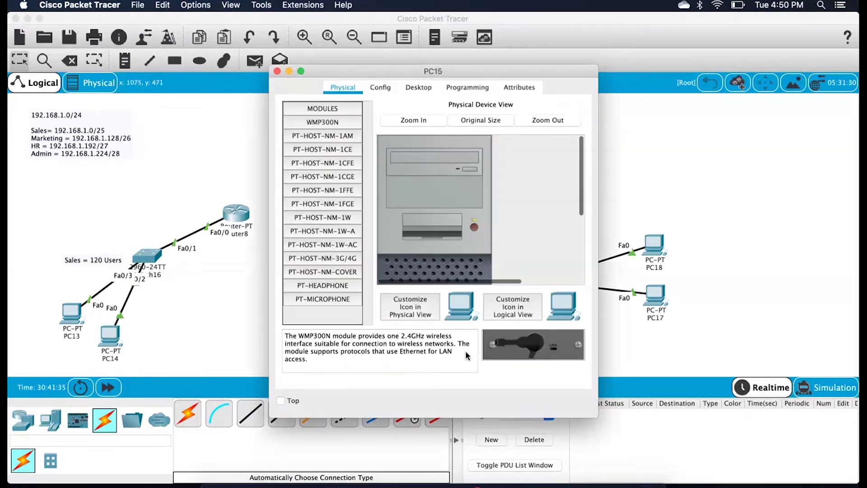
click(419, 87)
click(311, 134)
click(294, 166)
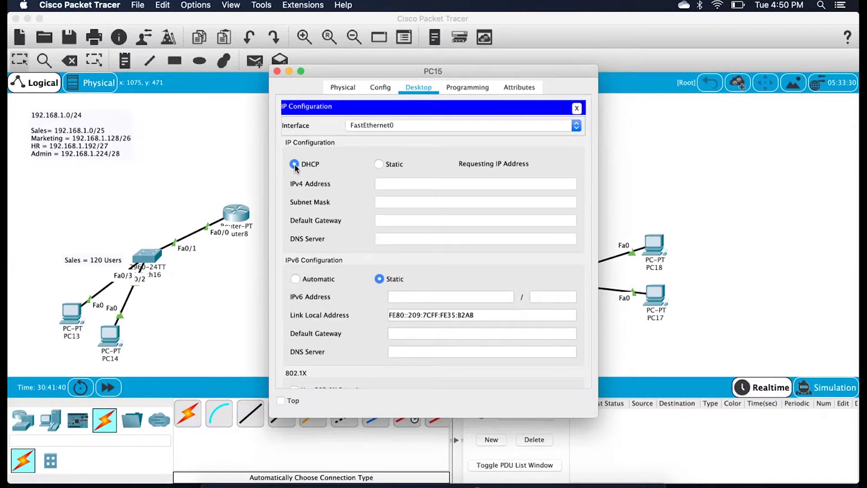
click(208, 179)
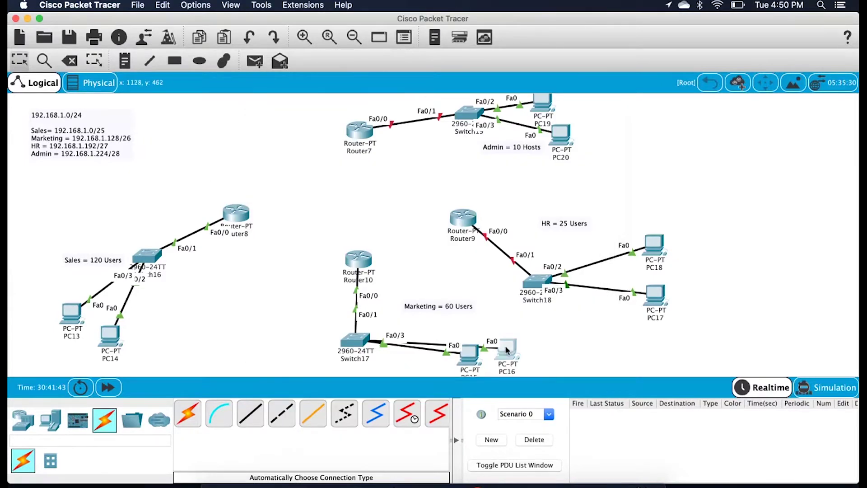
Set PC16's IP configuration to DHCP and close its window.
click(508, 348)
click(418, 87)
click(346, 108)
click(294, 164)
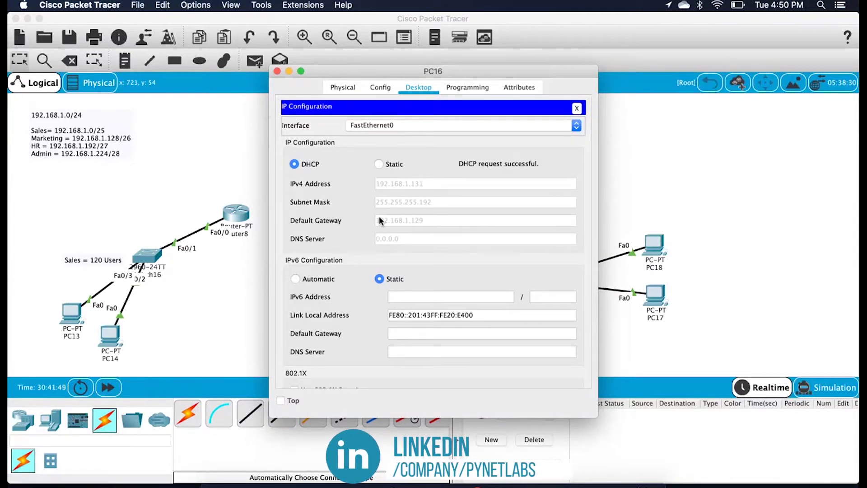
click(277, 71)
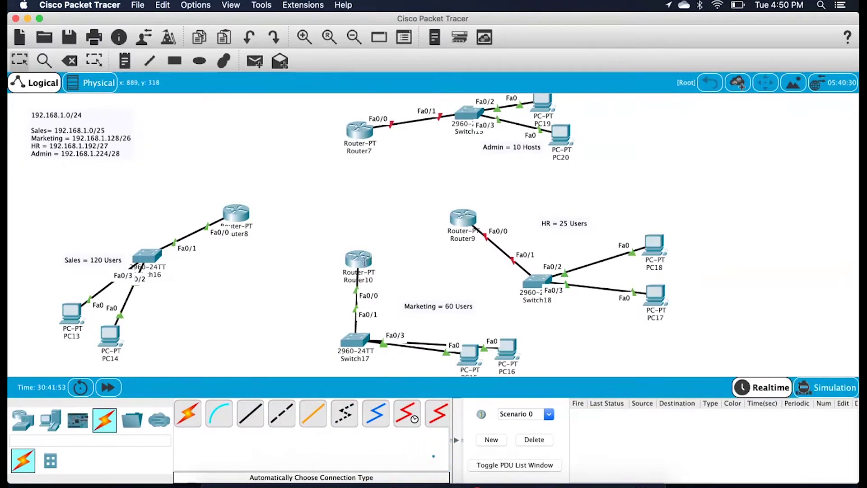
Set Router10's hostname to R2 and close its window.
click(364, 259)
text(host)
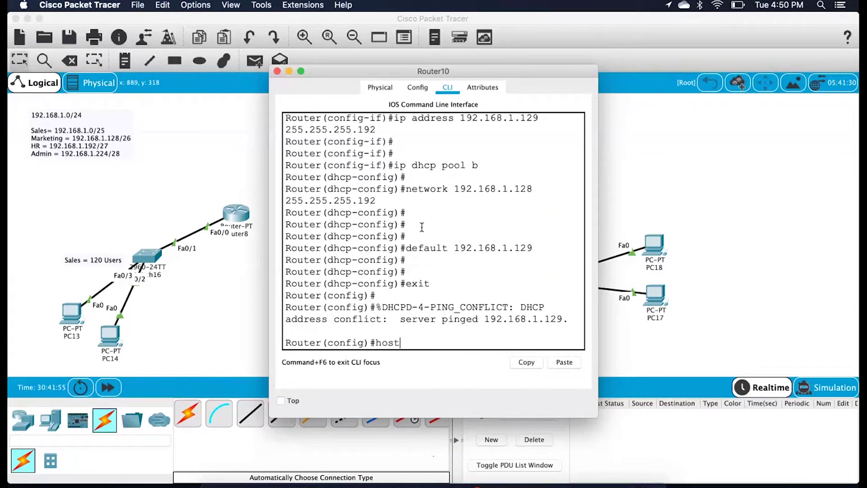
text(name R2)
key(Return)
key(Return)
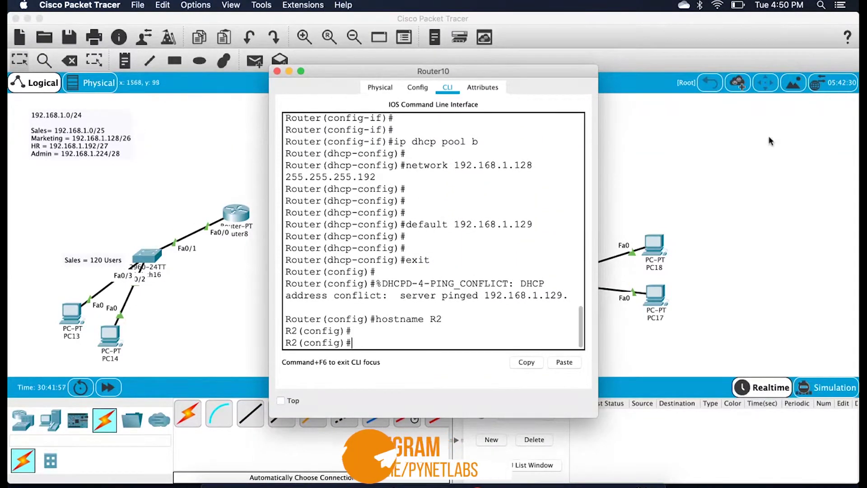
click(277, 71)
Open Router9's command line and decline the initial configuration dialog.
click(462, 206)
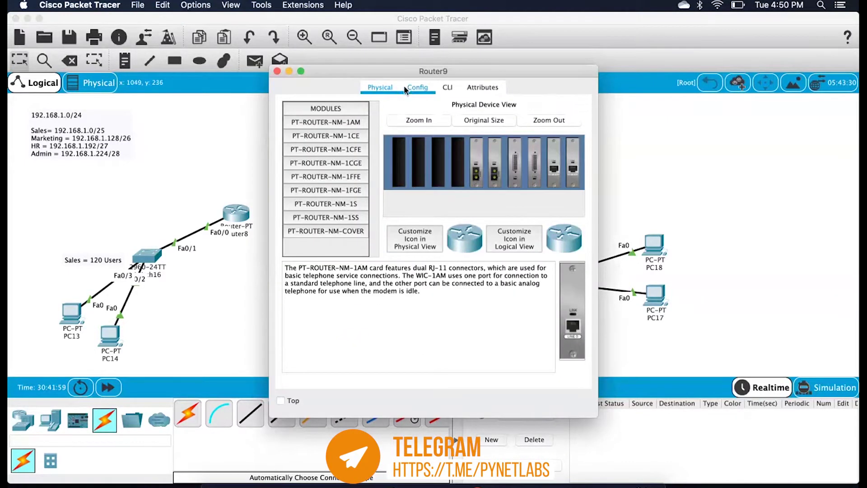
click(447, 87)
key(Return)
text(no)
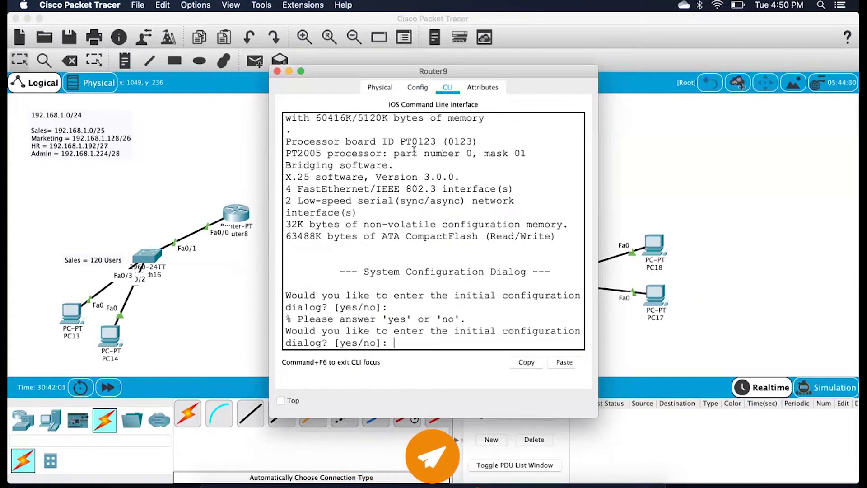
key(Return)
key(Return)
Enter privileged mode and global configuration mode on Router9.
text(enable)
key(Return)
key(Return)
text(conf t)
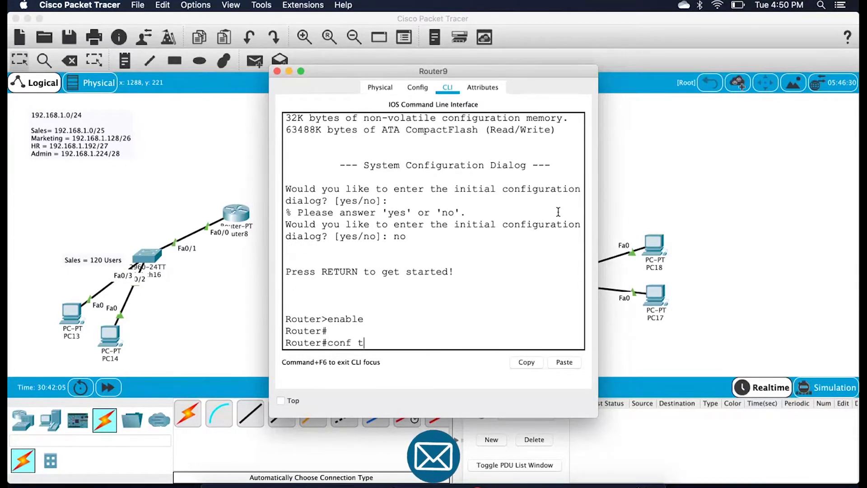
key(Return)
Bring up interface fa 0/0 on Router9 with no shutdown.
text(interface f)
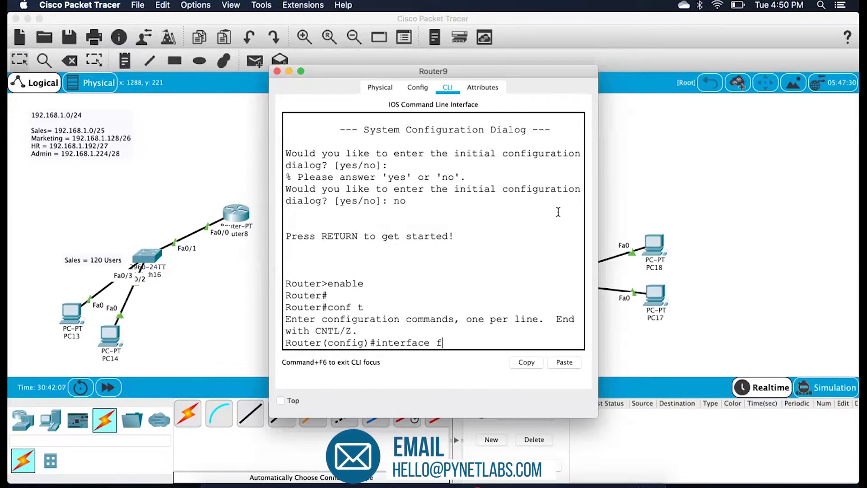
text(a 0/0)
key(Return)
text(no shutdown)
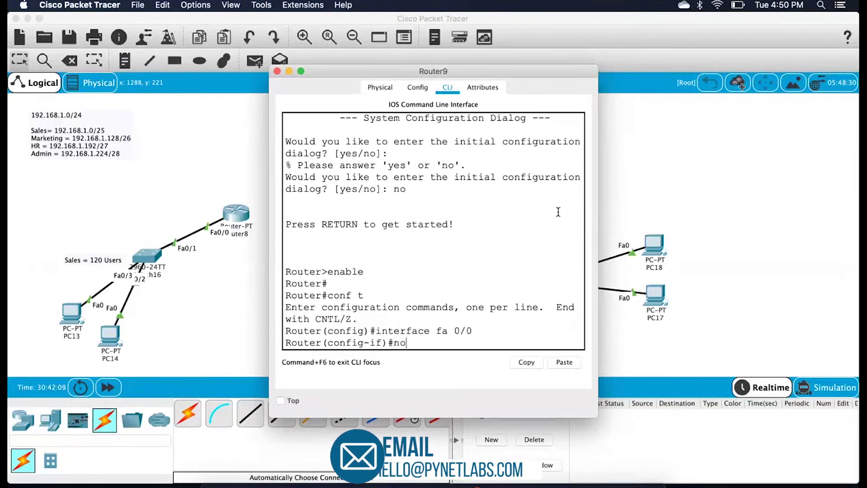
key(Return)
key(Return)
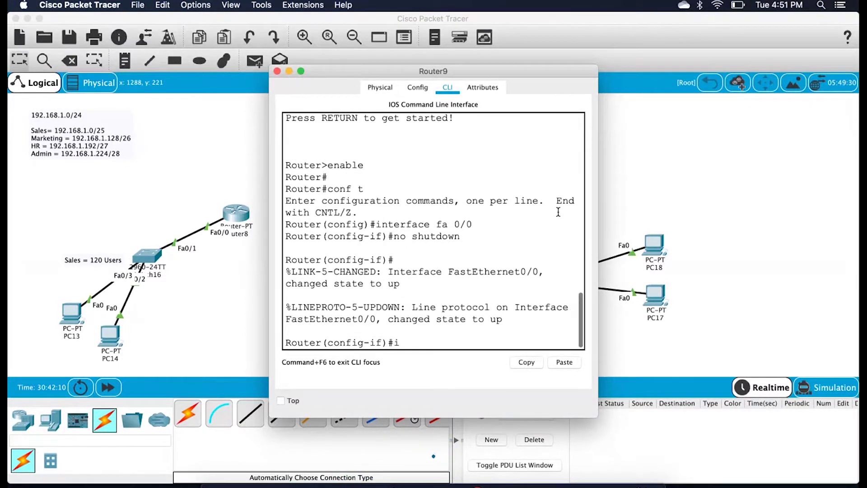
key(Return)
Assign IP address 192.168.1.193 with subnet mask 255.255.255.224 to Router9's fa 0/0 interface.
text(ipaddres)
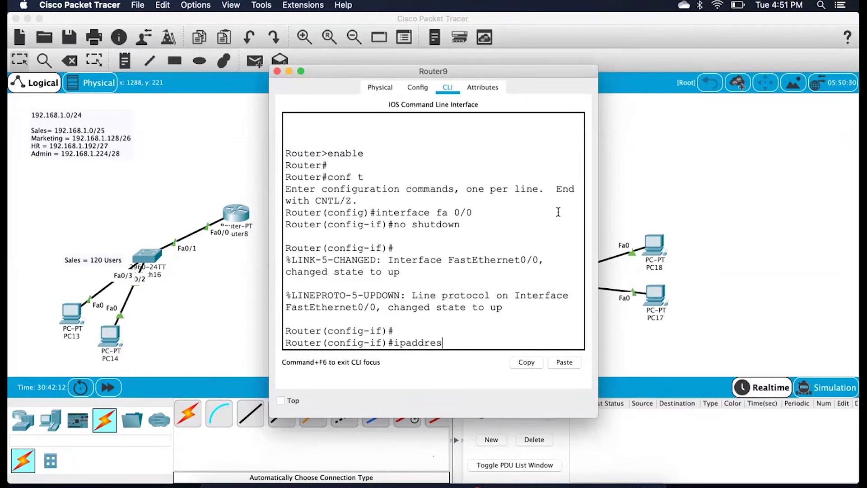
key(BackSpace)
key(BackSpace)
key(BackSpace)
key(BackSpace)
key(BackSpace)
key(BackSpace)
text(address 192.168.1.)
text(193 255.)
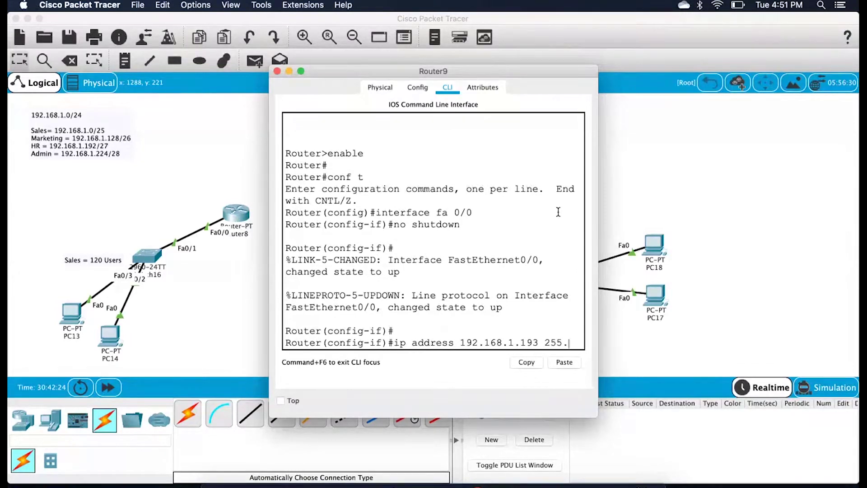
text(255.255.224)
key(Return)
key(Return)
Create DHCP pool d on Router9 with network 192.168.1.192 and mask 255.255.255.224.
text(ip d)
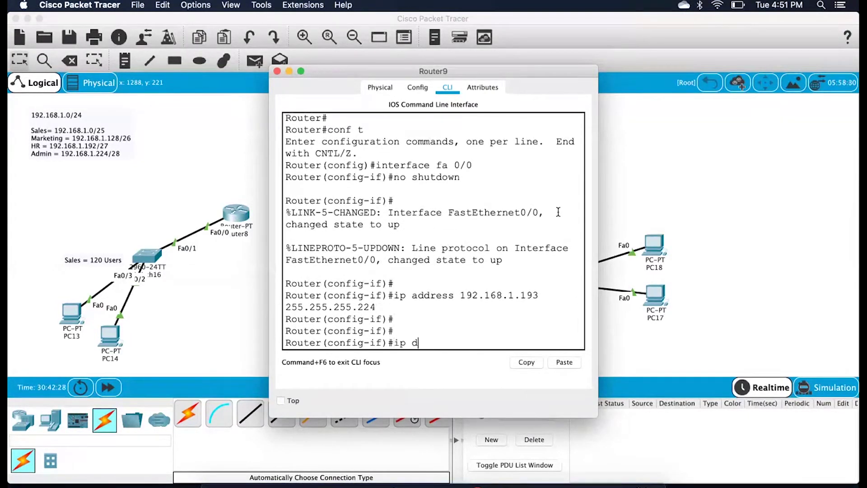
text(hcp pool d)
key(Return)
text(network 192.168.1.)
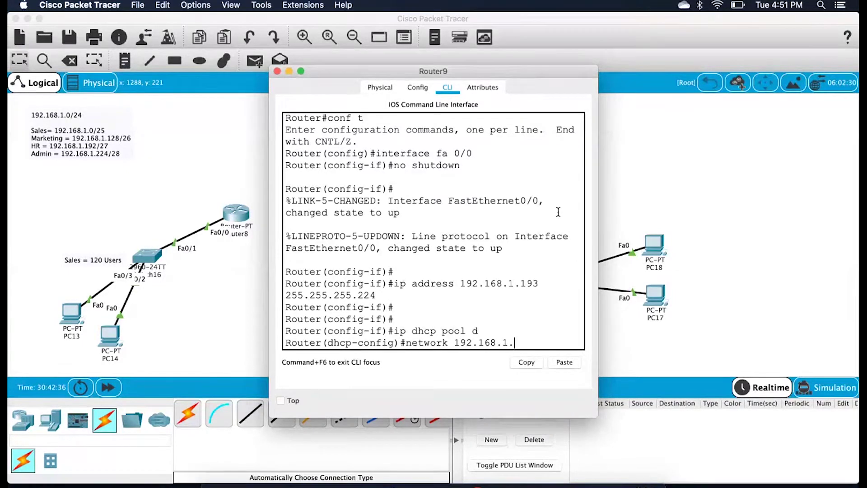
text(192 2)
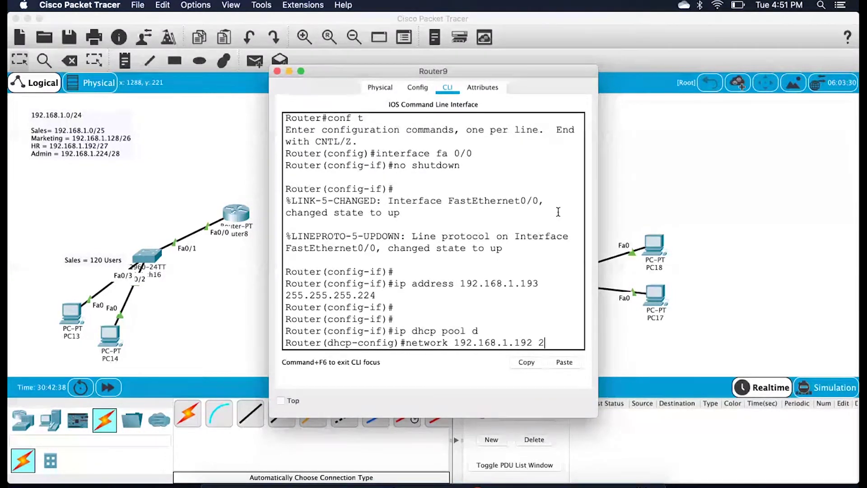
text(55.255.255.224)
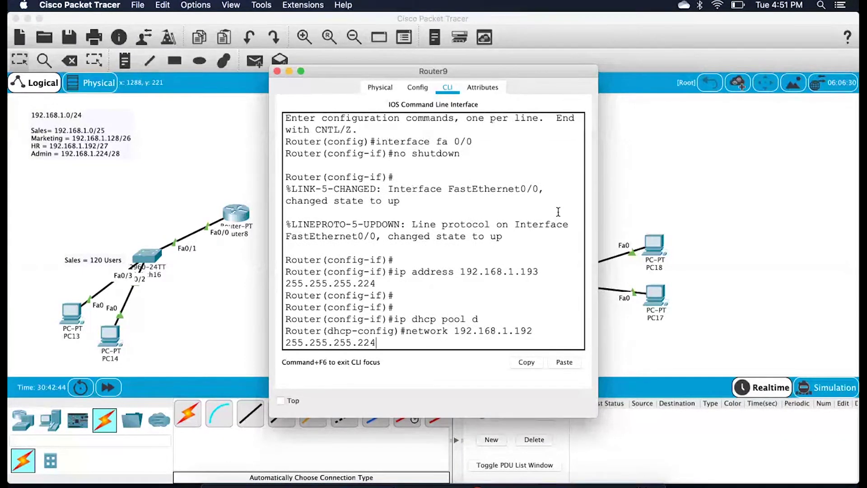
key(Return)
key(Return)
key(Return)
key(Return)
key(Return)
text(de)
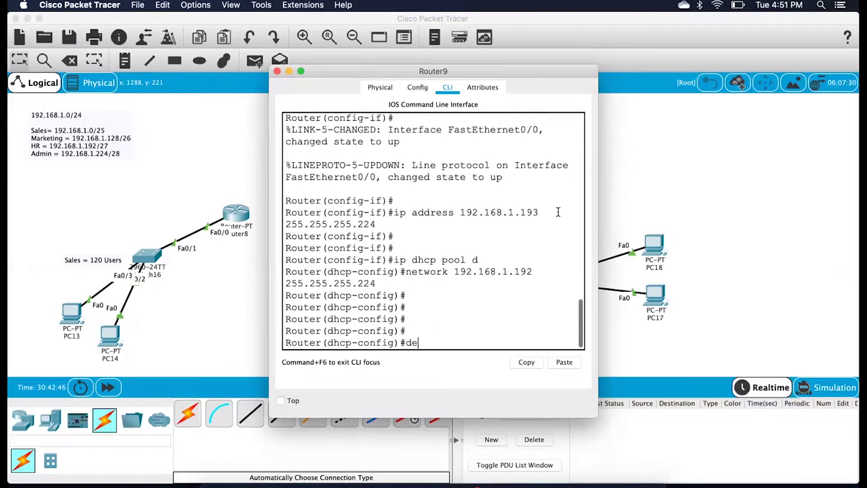
text(fault 19)
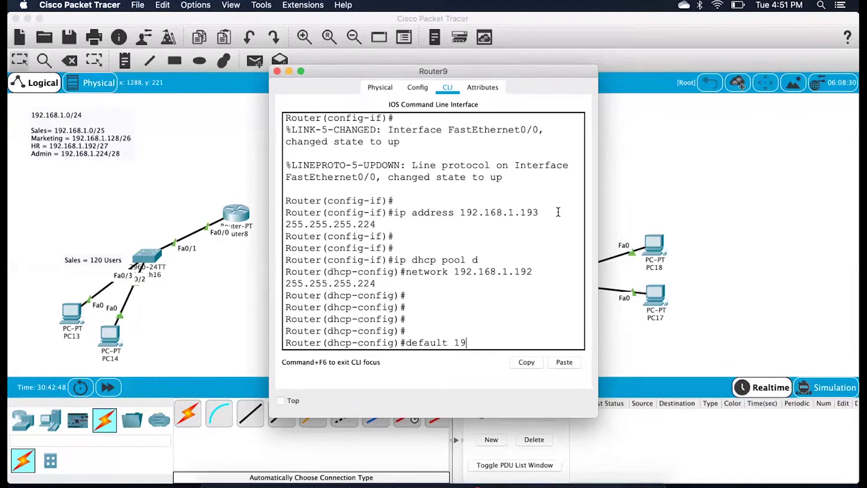
text(2.168.1.225)
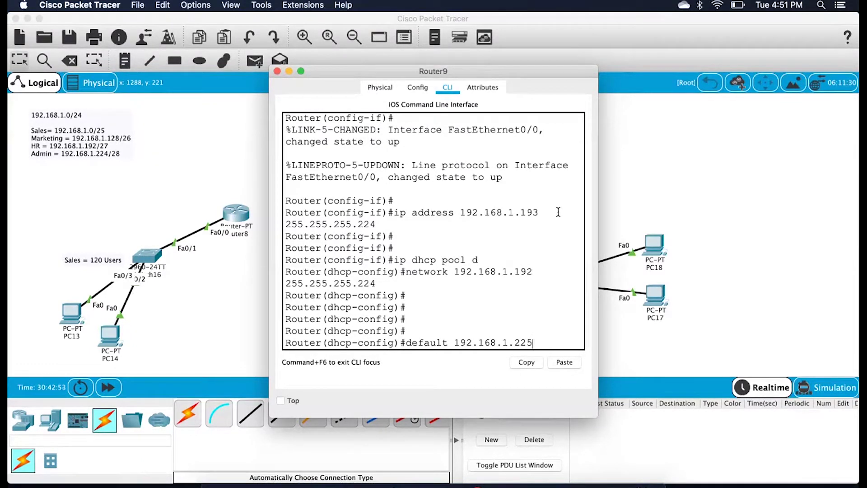
key(BackSpace)
key(BackSpace)
key(BackSpace)
key(BackSpace)
key(BackSpace)
key(BackSpace)
key(BackSpace)
key(BackSpace)
key(BackSpace)
key(BackSpace)
key(BackSpace)
key(BackSpace)
key(BackSpace)
key(BackSpace)
key(BackSpace)
key(BackSpace)
key(BackSpace)
key(BackSpace)
key(BackSpace)
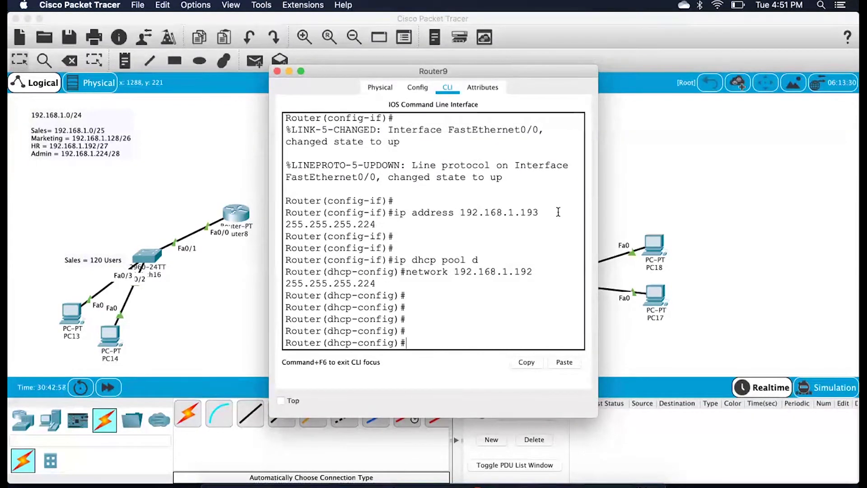
Reissue network 192.168.1.192 255.255.255.224 for Router9's DHCP pool and set its default router to 192.168.1.193.
key(Up)
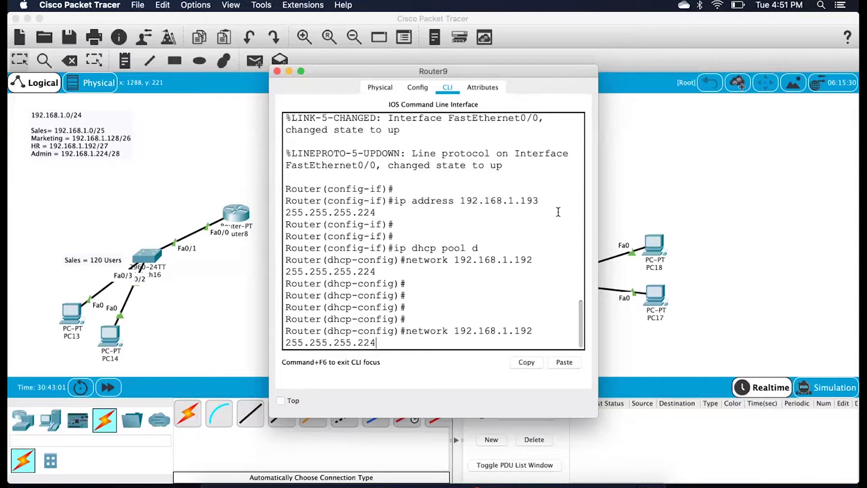
key(Return)
text(default 192.168.1.2)
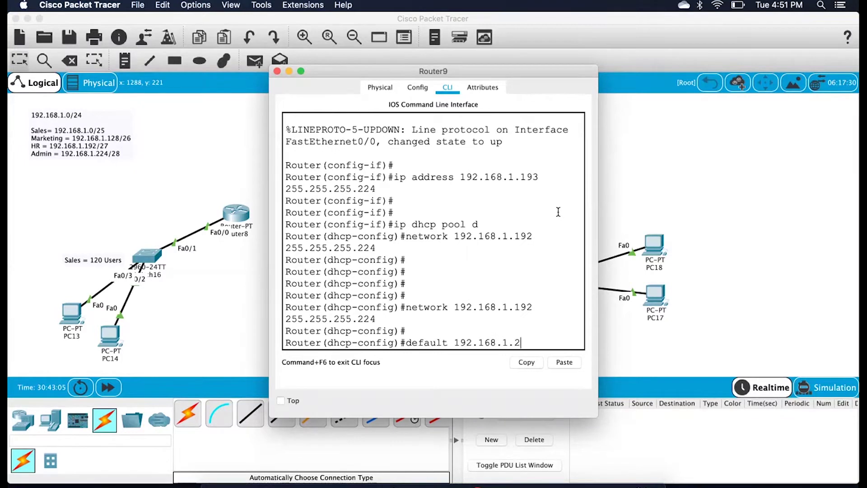
key(Return)
key(Return)
key(Return)
key(Return)
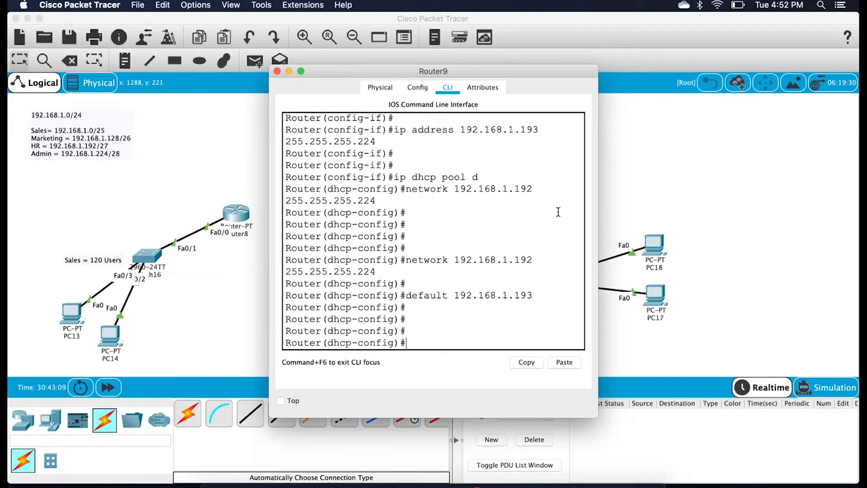
key(Return)
key(Return)
key(Return)
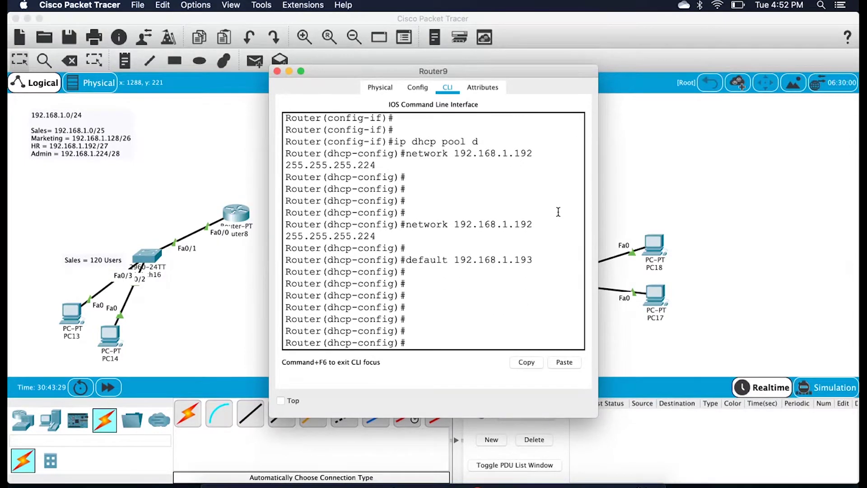
key(Return)
key(super+w)
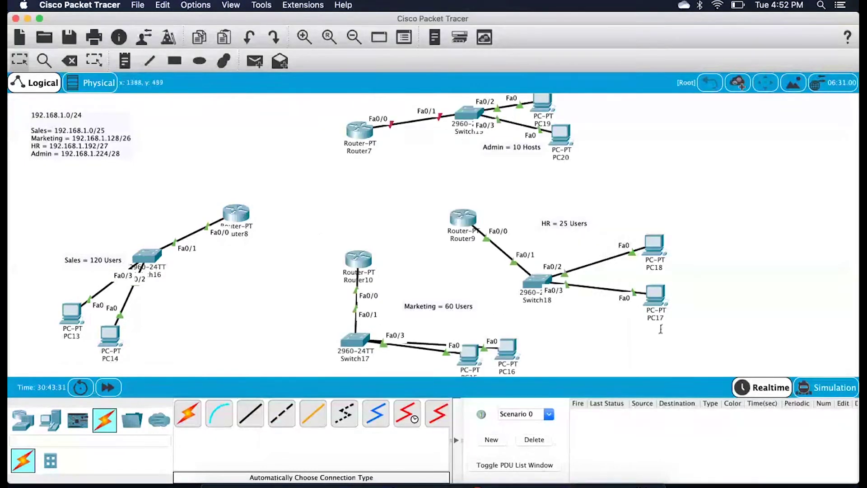
Switch PC17's IP configuration to DHCP.
click(654, 295)
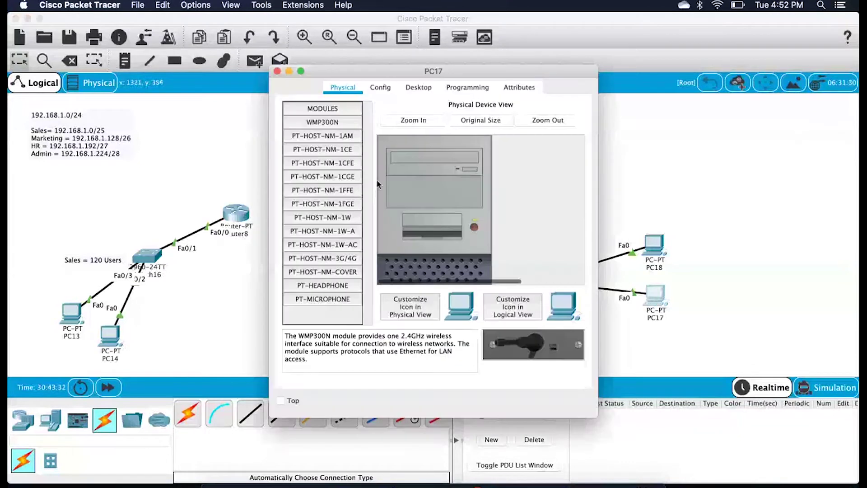
click(416, 89)
click(294, 164)
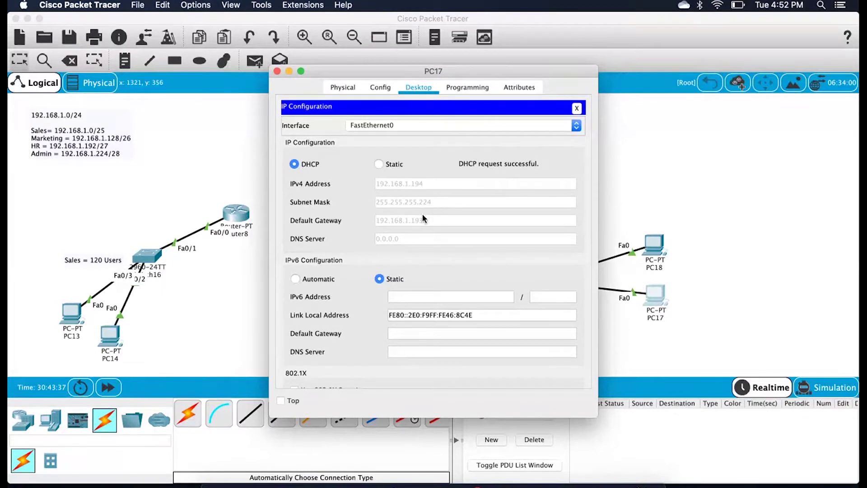
key(super+w)
Switch PC18's IP configuration to DHCP.
click(655, 247)
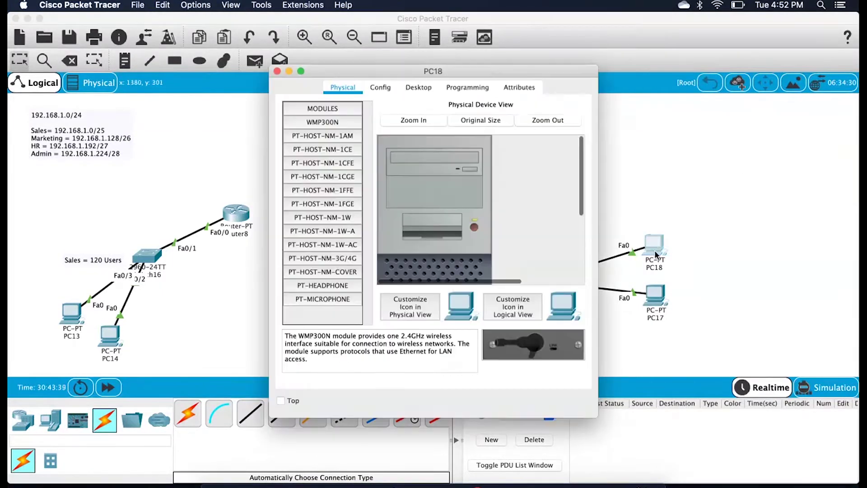
click(416, 88)
click(327, 142)
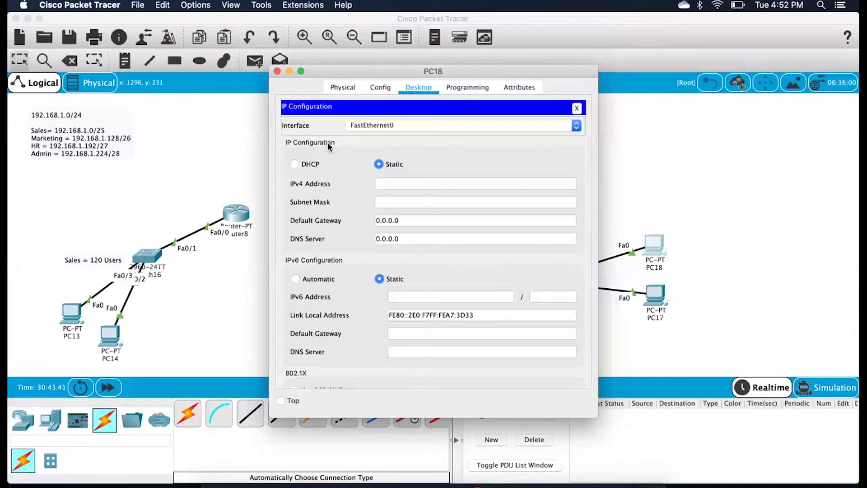
click(294, 165)
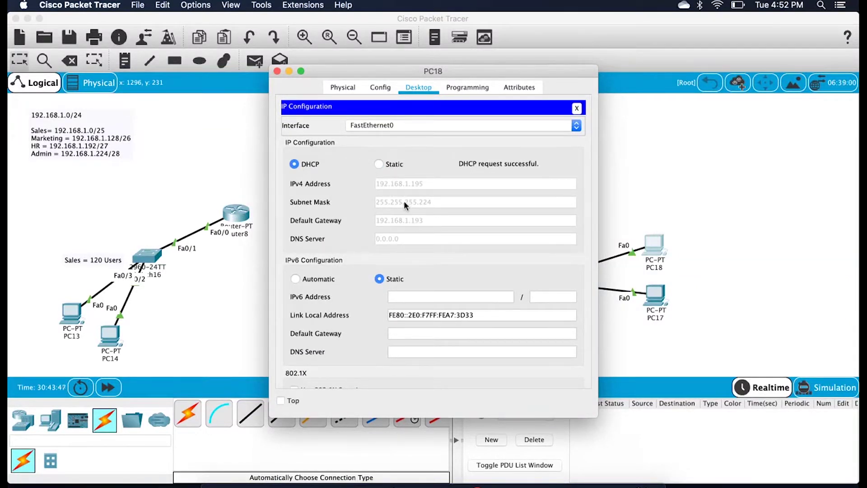
click(603, 156)
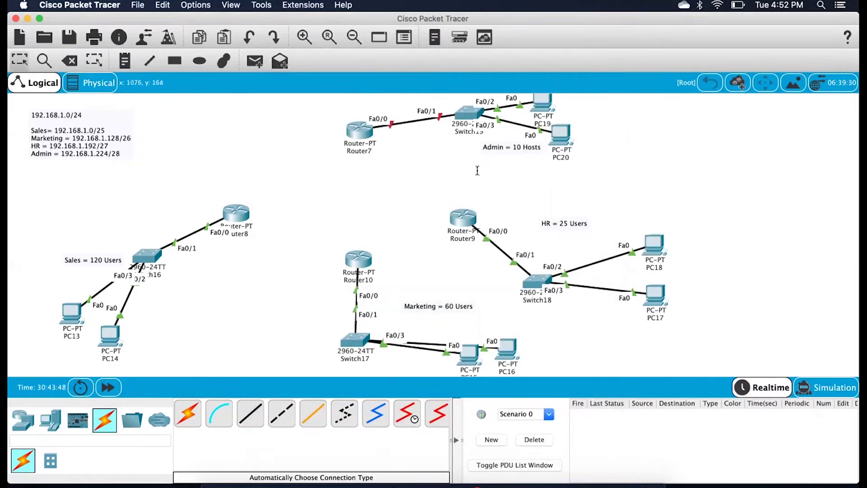
Set Router9's hostname to R3 from its command line.
click(462, 224)
key(Return)
key(Return)
text(host)
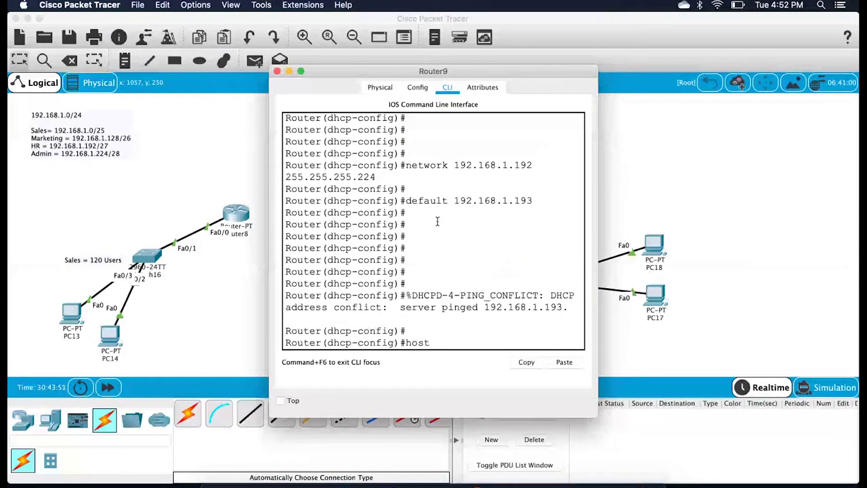
text(name R2)
key(BackSpace)
text(3)
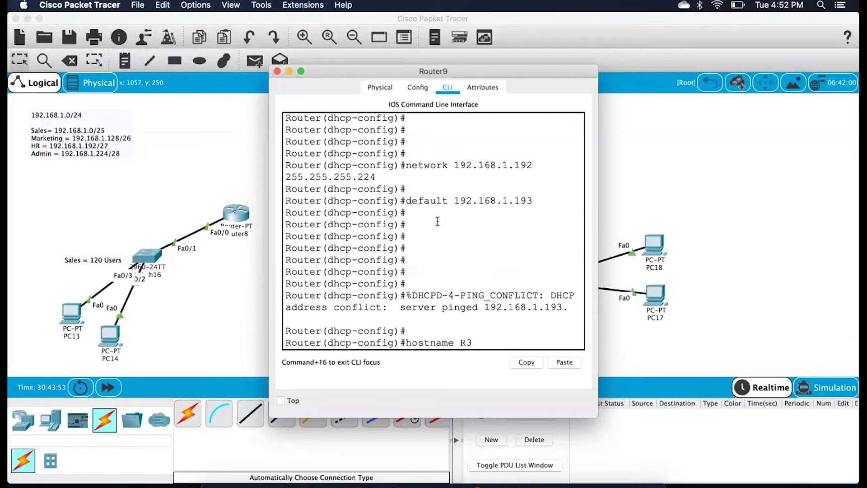
key(Return)
click(691, 179)
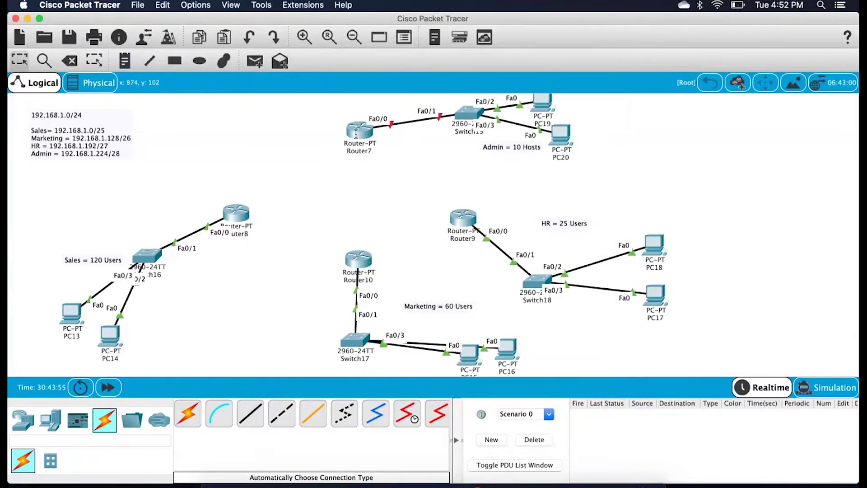
Open Router7's command line and decline the initial configuration dialog.
click(356, 132)
click(454, 87)
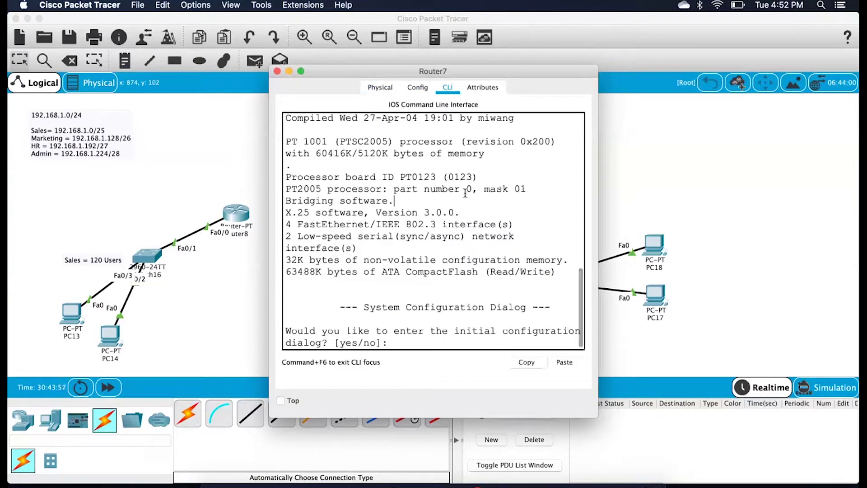
key(Return)
text(np)
key(Return)
text(no)
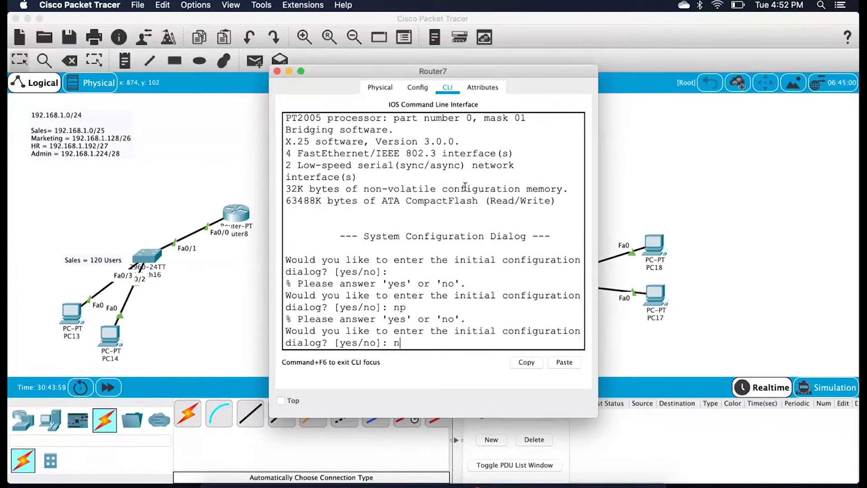
key(Return)
key(Return)
Enter privileged mode and global configuration mode on Router7.
text(enable)
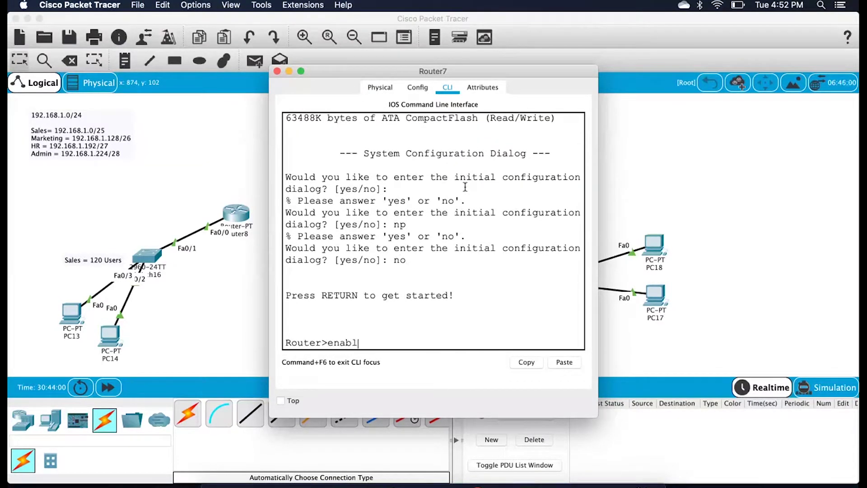
key(Return)
key(Return)
text(cnf)
key(BackSpace)
key(BackSpace)
text(onf t)
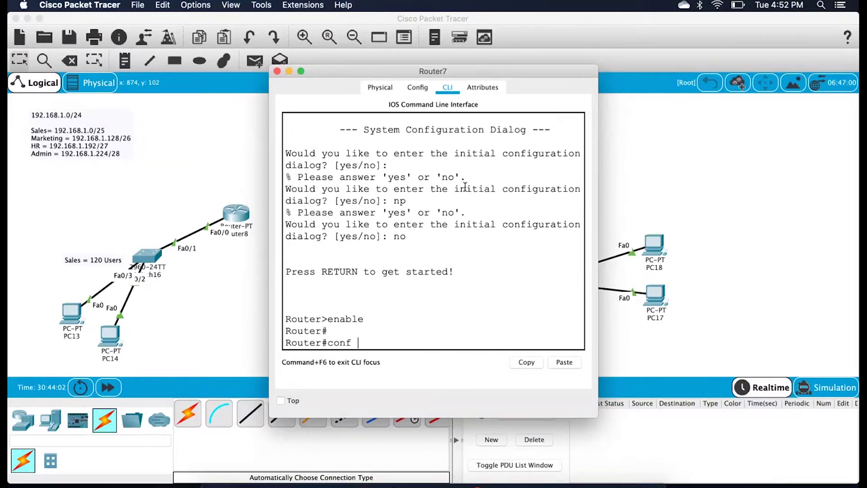
key(Return)
Set Router7's hostname to R4.
text(hostname )
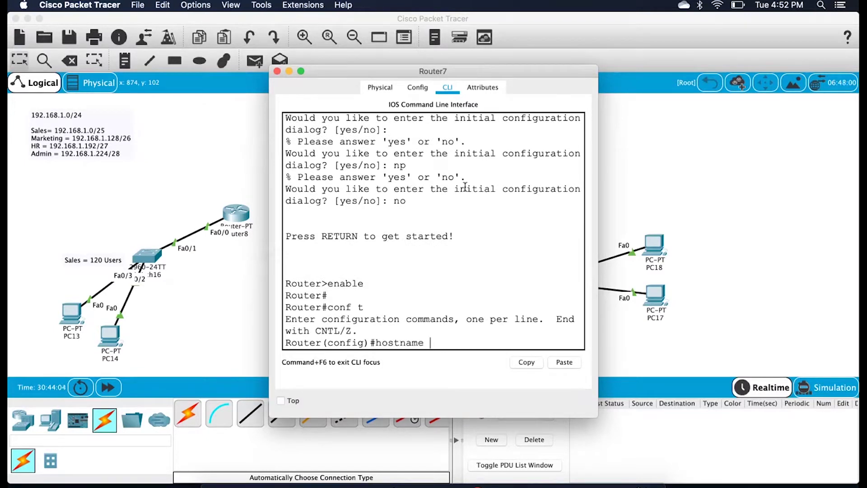
text(R4)
key(Return)
key(Return)
Bring up interface fa 0/0 on Router7 with no shutdown.
text(interface fa 0/0)
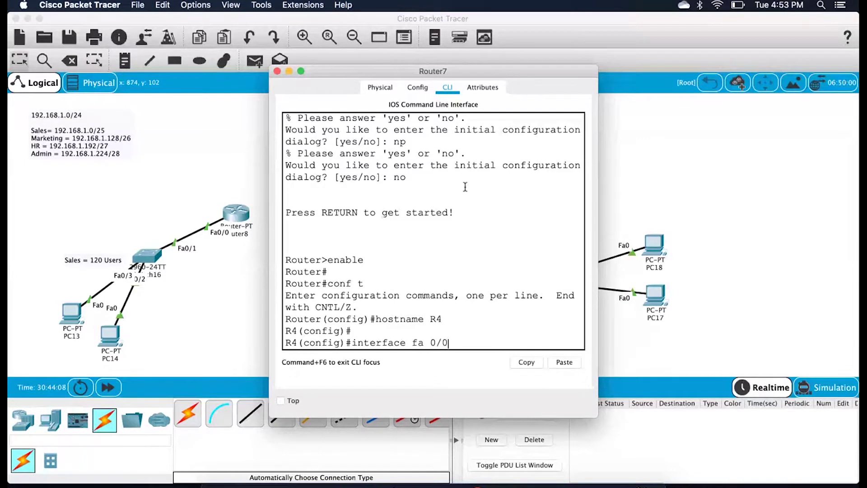
key(Return)
text(no shutdown)
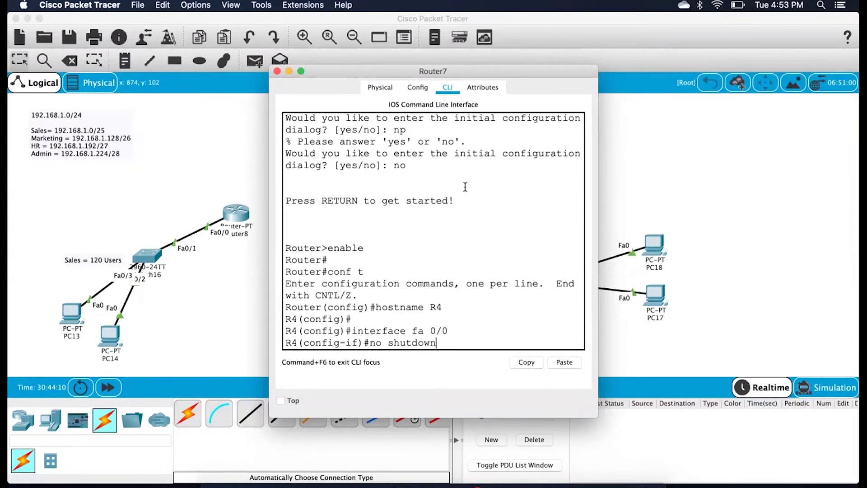
key(Return)
Assign IP address 192.168.1.225 with subnet mask 255.255.255.240 to Router7's fa 0/0 interface.
text(ip address 192168.)
key(BackSpace)
key(BackSpace)
text(.168.1.)
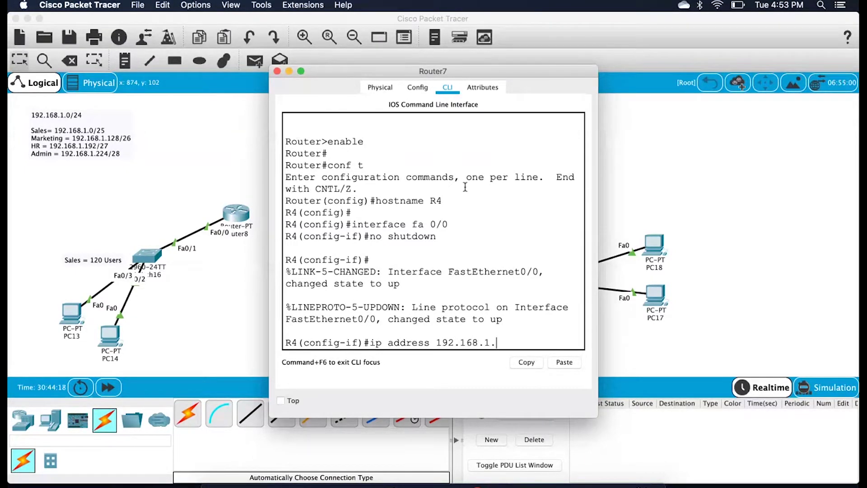
text(225 255.255.255.240)
key(Return)
key(Return)
key(Return)
Create DHCP pool d on Router7 with network 192.168.1.224 and mask 255.255.255.240.
text(ip dhc)
key(BackSpace)
text(hcp p)
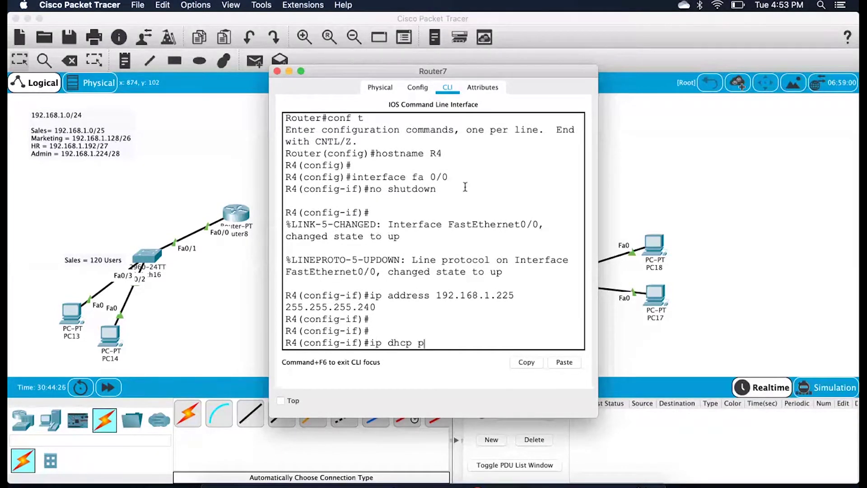
text(ool d)
key(Return)
text(netwo)
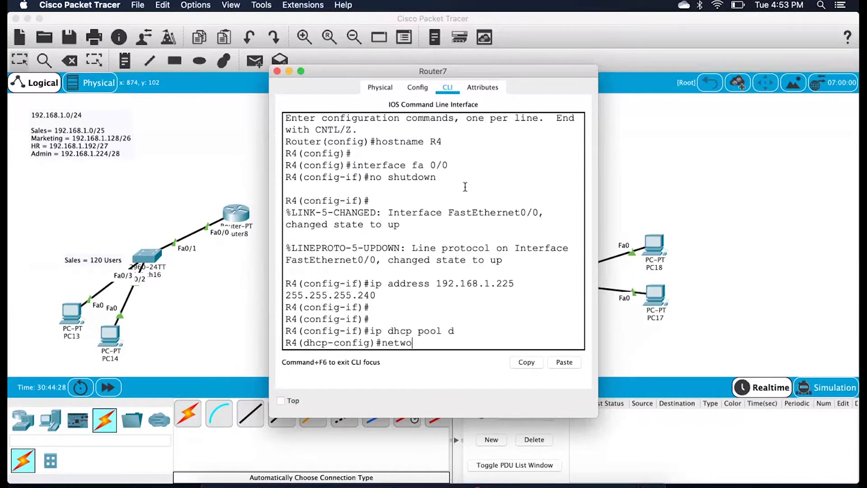
text(rk 192.168.1.224 255.255.255.240)
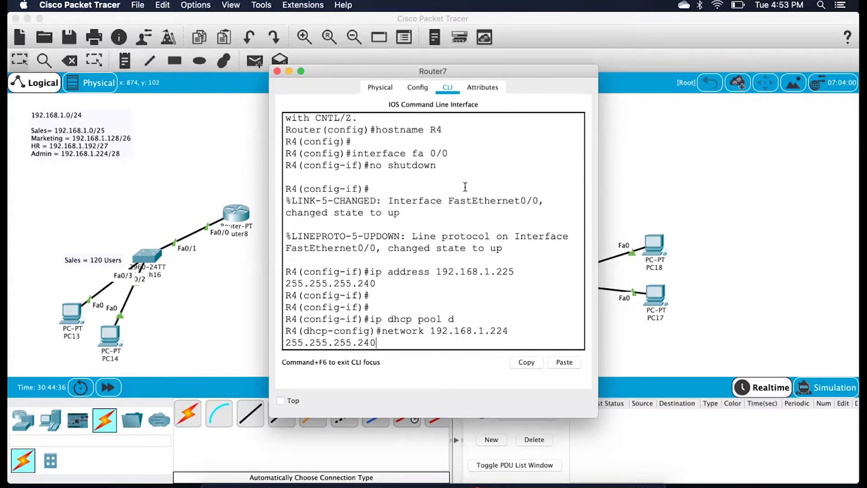
key(Return)
key(Return)
key(Return)
Set the default router of Router7's DHCP pool d to 192.168.1.225 and exit configuration mode.
text(def)
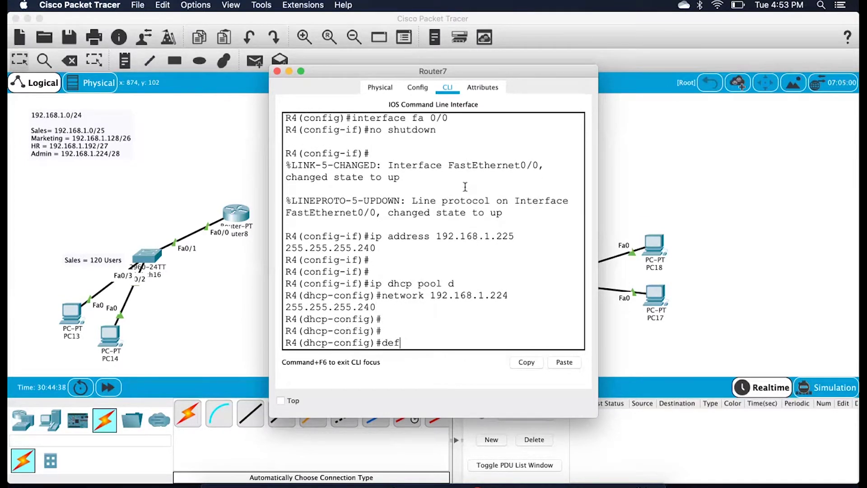
text(uault 192.168.1.22)
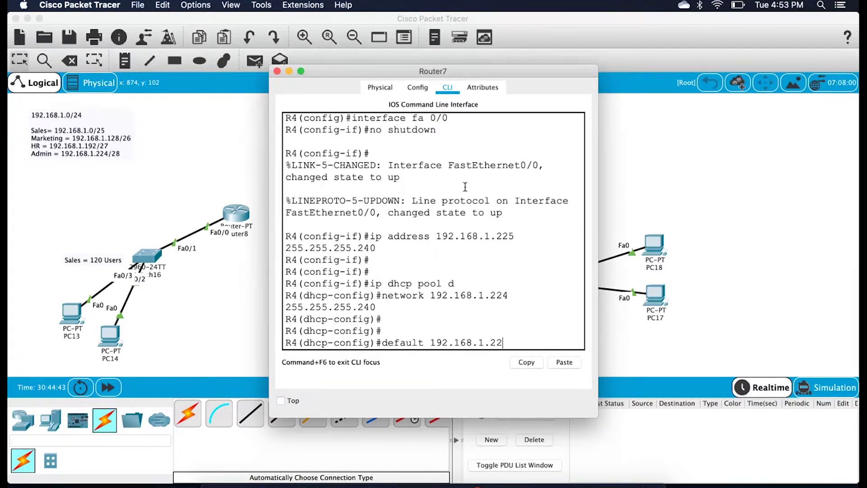
text(5)
key(Return)
key(Return)
key(Return)
text(end)
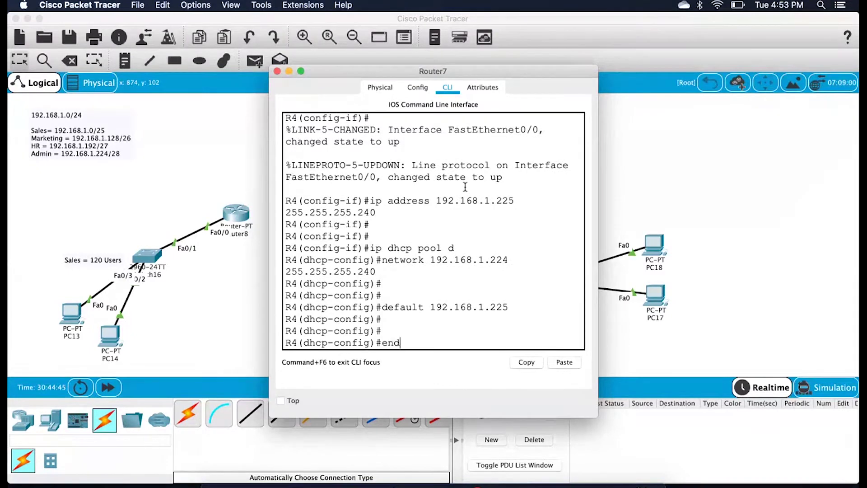
key(Return)
key(Return)
click(800, 247)
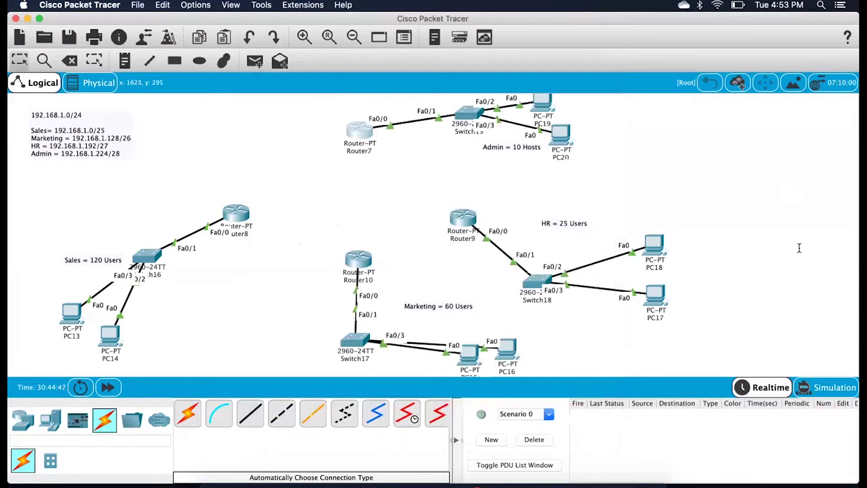
Switch PC20's IP configuration in the Admin network from static to DHCP.
click(560, 134)
click(419, 87)
click(312, 133)
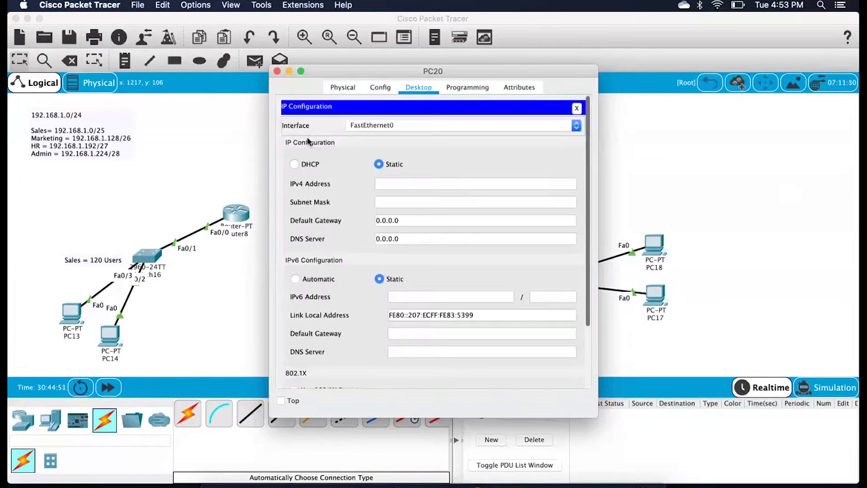
click(294, 164)
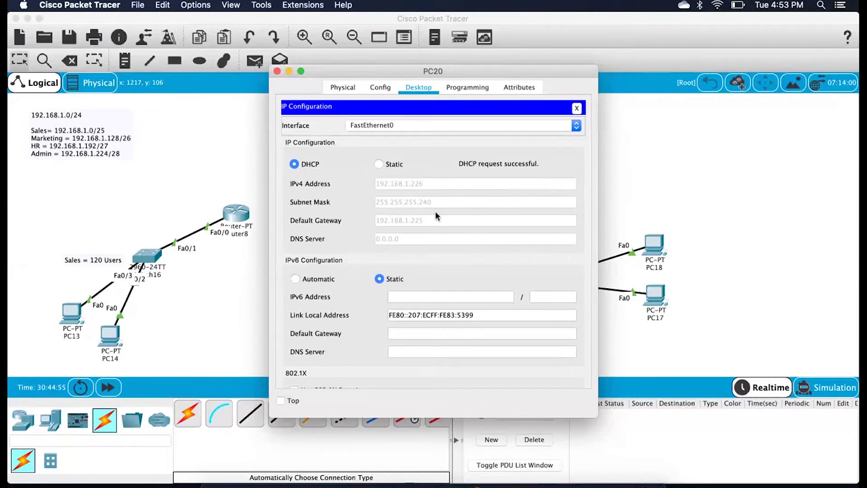
click(277, 71)
Switch PC19's IP configuration in the Admin network from static to DHCP.
click(541, 119)
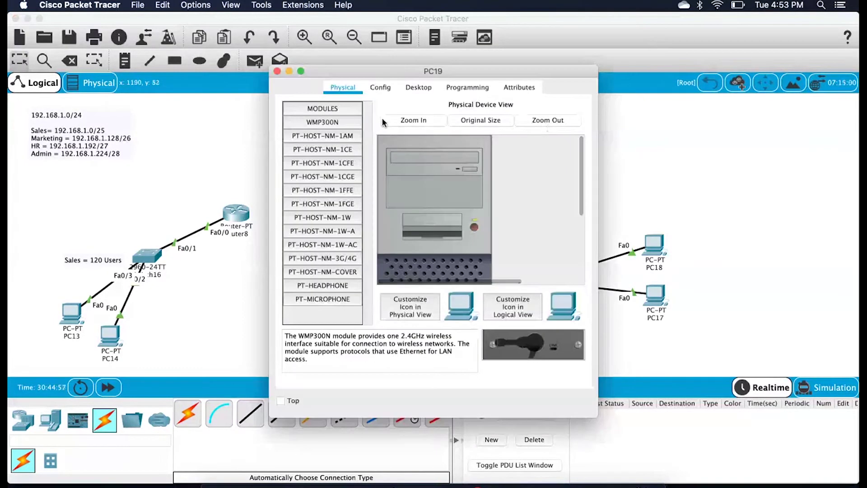
click(419, 88)
click(304, 135)
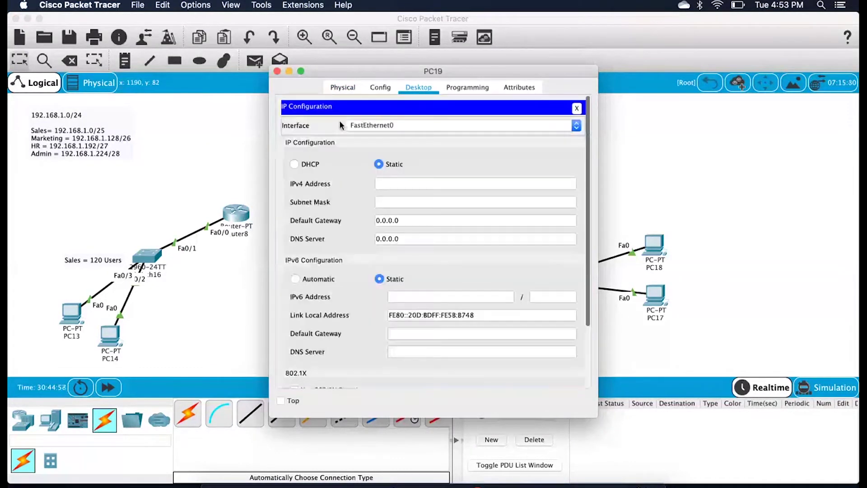
click(310, 166)
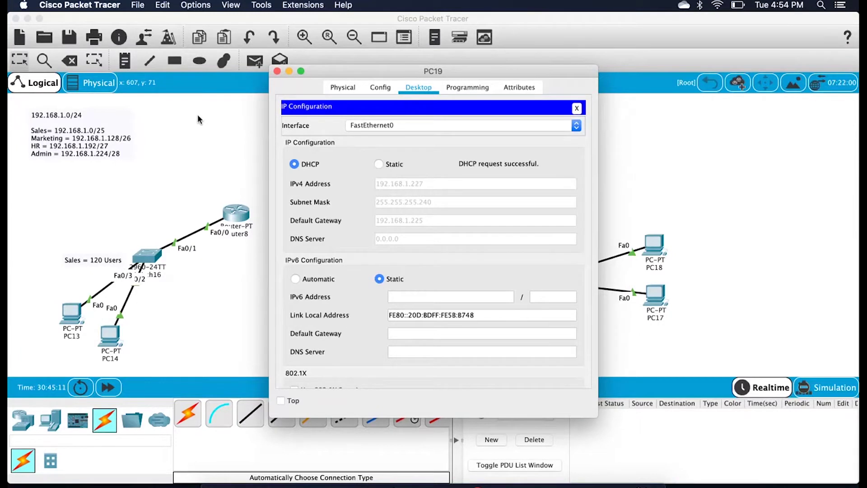
click(172, 147)
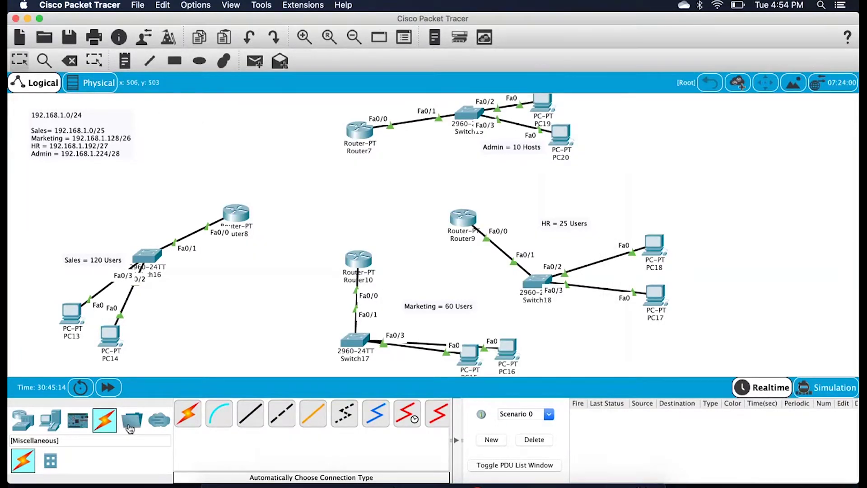
Link Router8 to Router10 and Router10 to Router9 using the automatically chosen connection type.
click(192, 408)
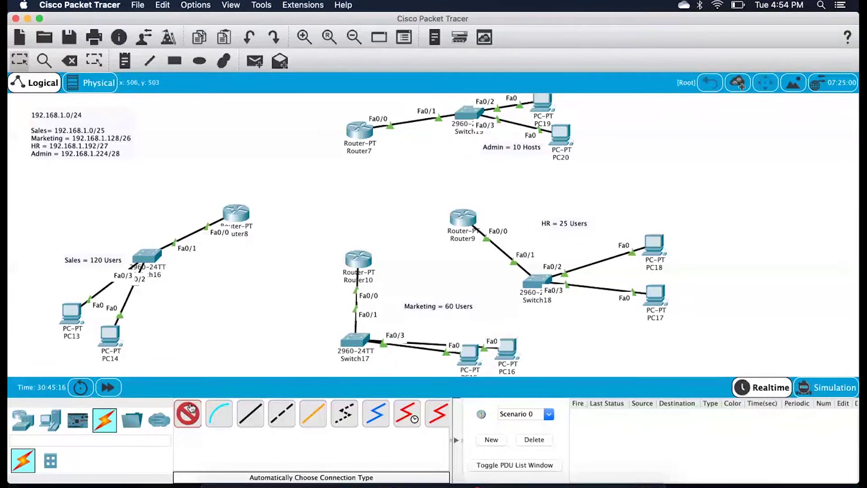
click(238, 210)
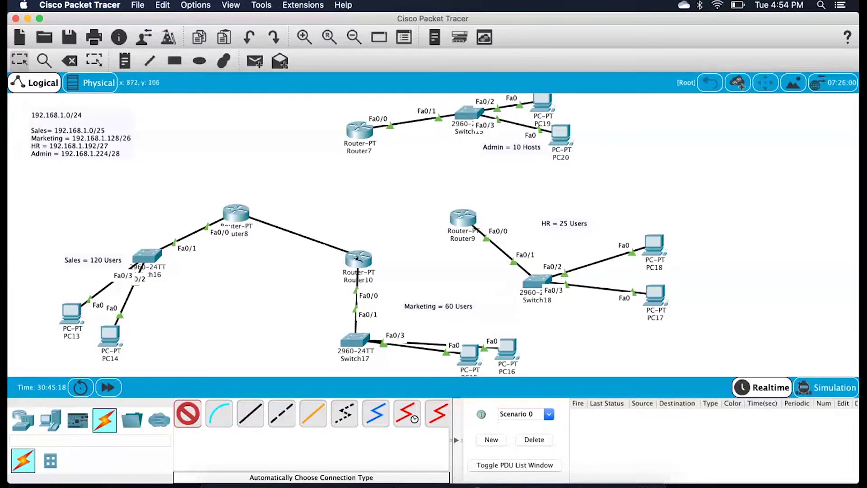
click(355, 260)
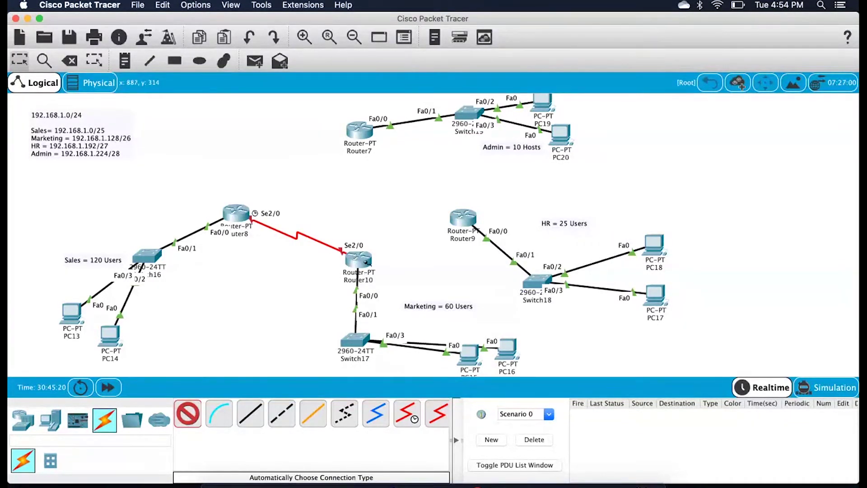
click(366, 262)
click(470, 218)
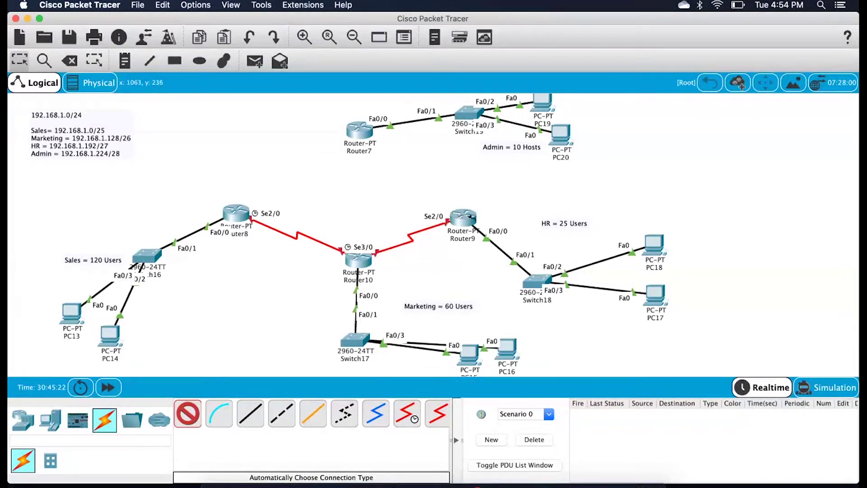
Link Router9 to Router7 and Router7 to Router8 with automatic connections, closing the ring of routers.
click(469, 218)
click(359, 131)
click(359, 131)
click(237, 214)
click(236, 214)
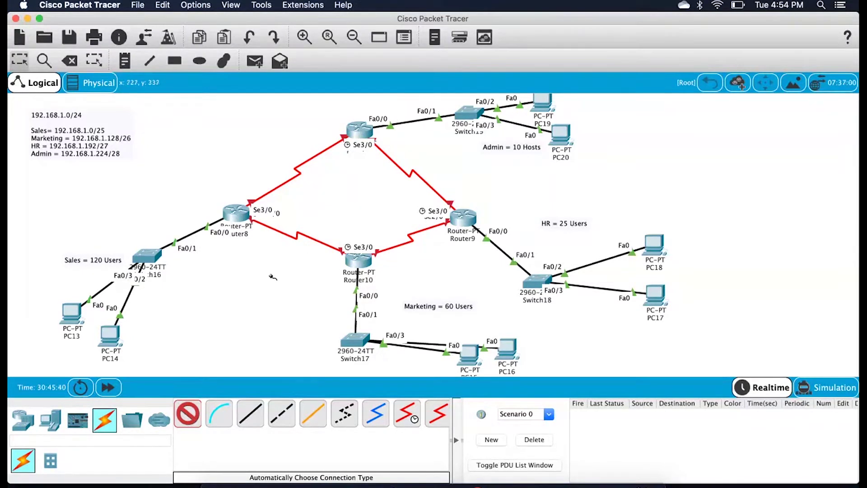
key(Escape)
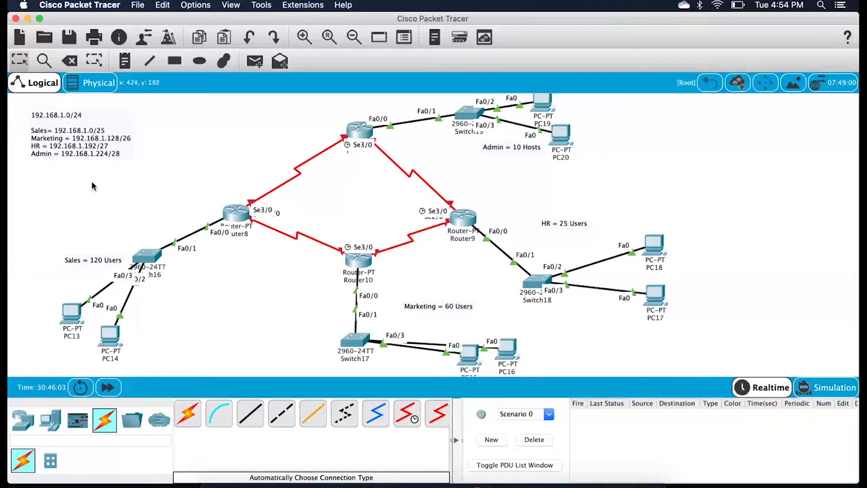
Place a note below the subnet list reading "192.168.1.0 - 1.239" and "Available = 240 - 255 = 16IP".
key(n)
click(63, 171)
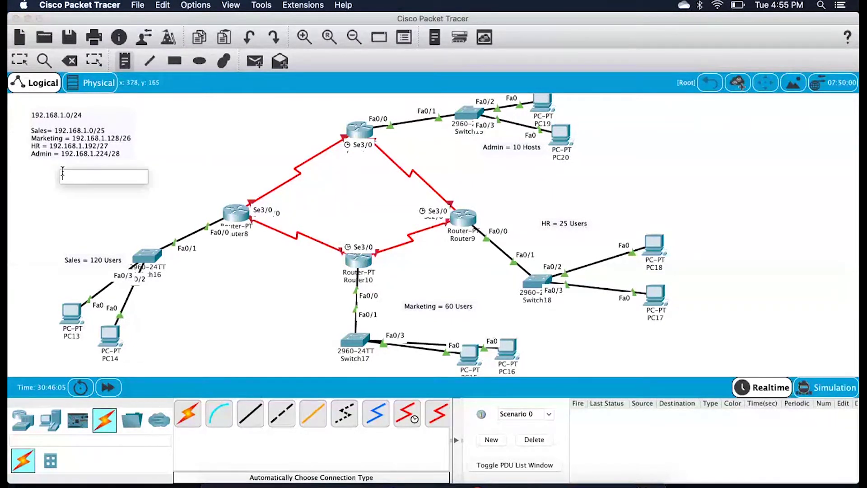
text(192.166)
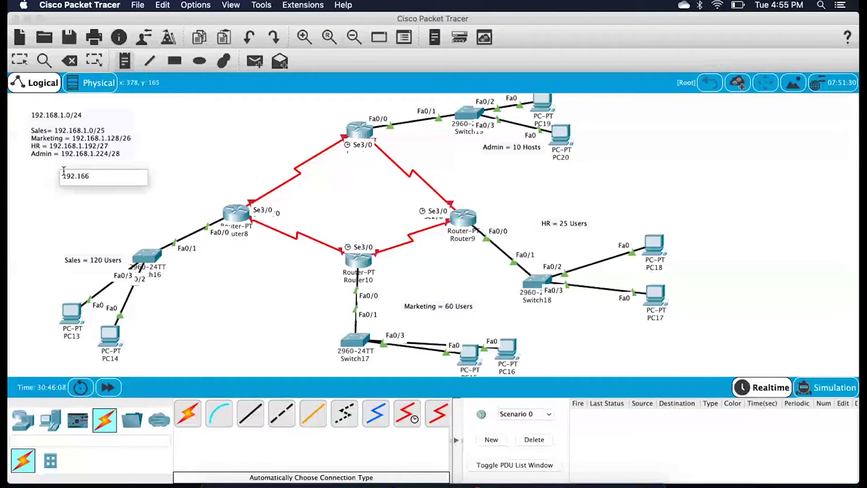
key(BackSpace)
text(8.1.0 - 1.)
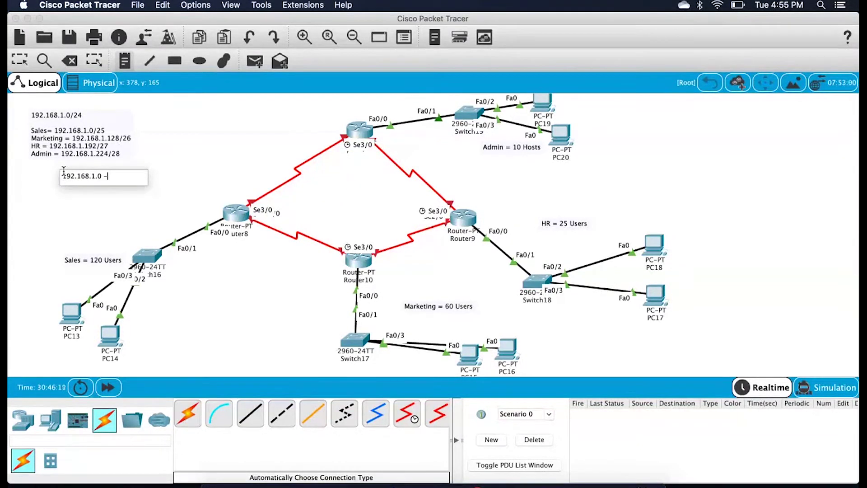
text(2399)
key(BackSpace)
key(Return)
key(Return)
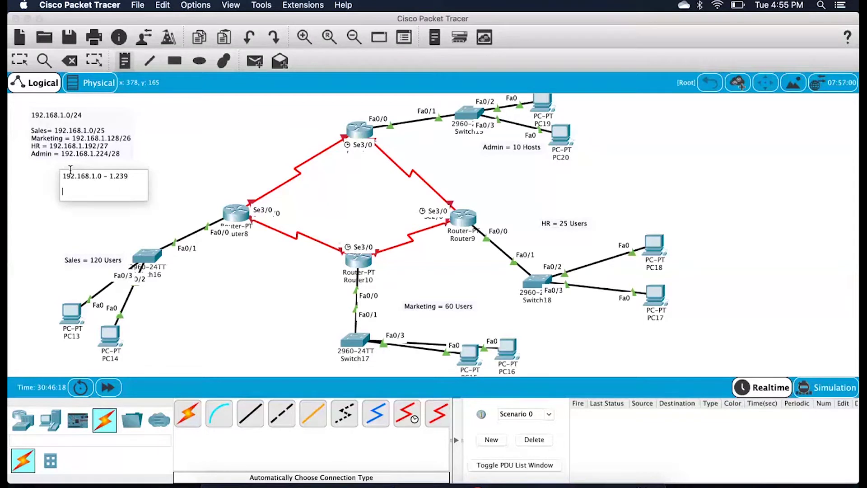
text(Av)
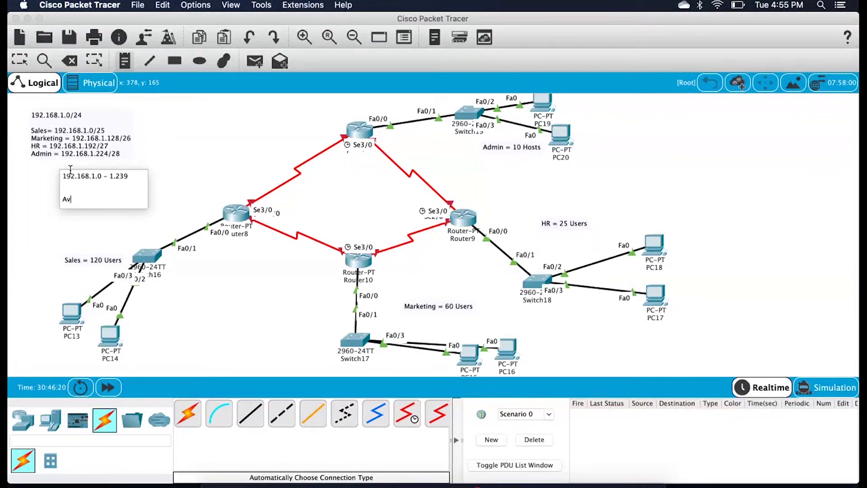
text(ailable = 240 - 255 = 16IP)
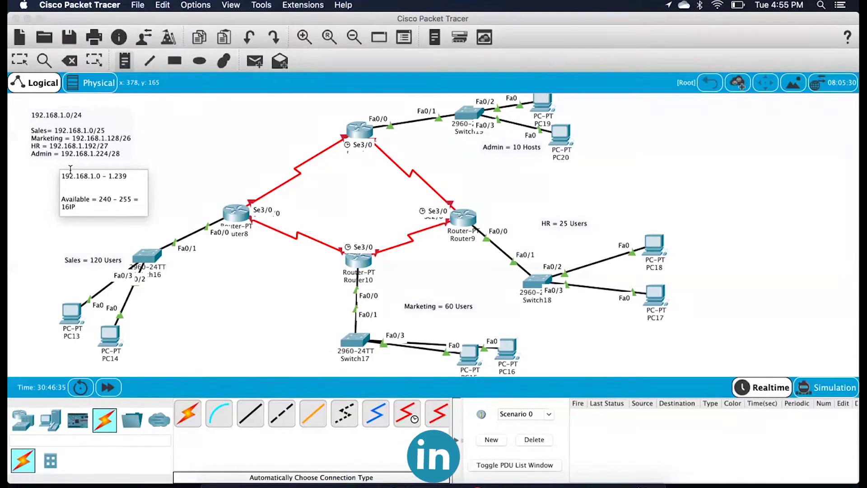
click(376, 189)
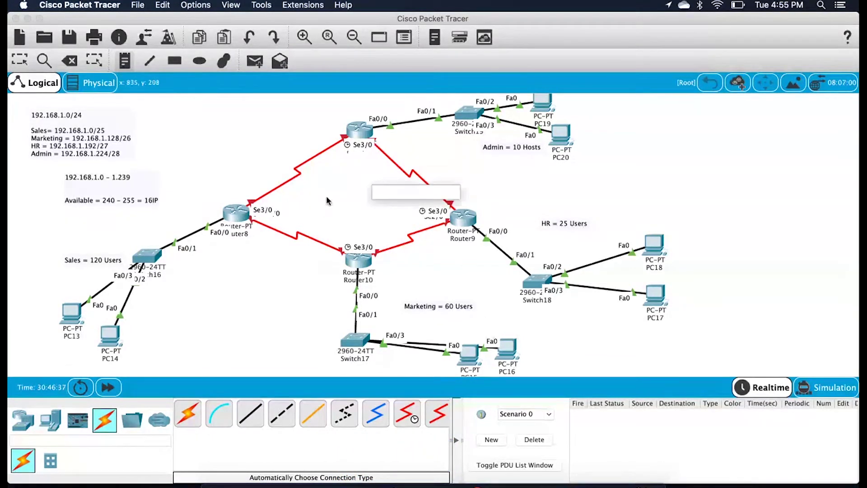
click(292, 200)
drag(358, 211, 255, 239)
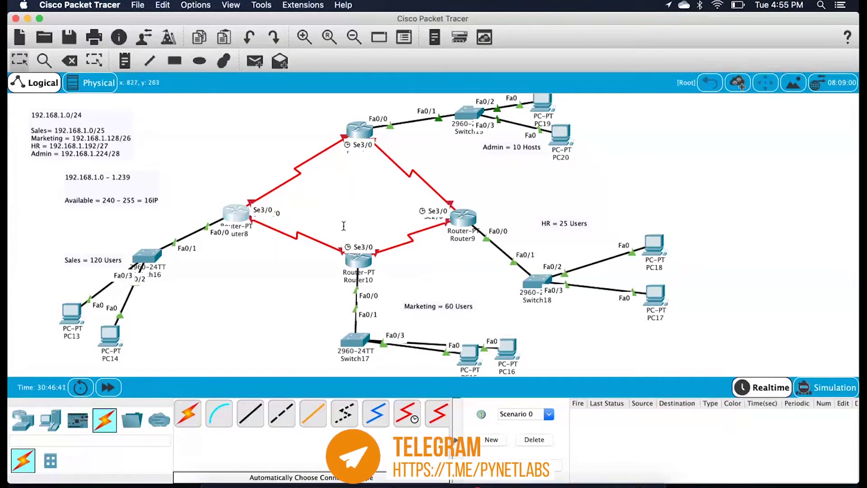
drag(367, 219, 333, 165)
drag(253, 136, 353, 207)
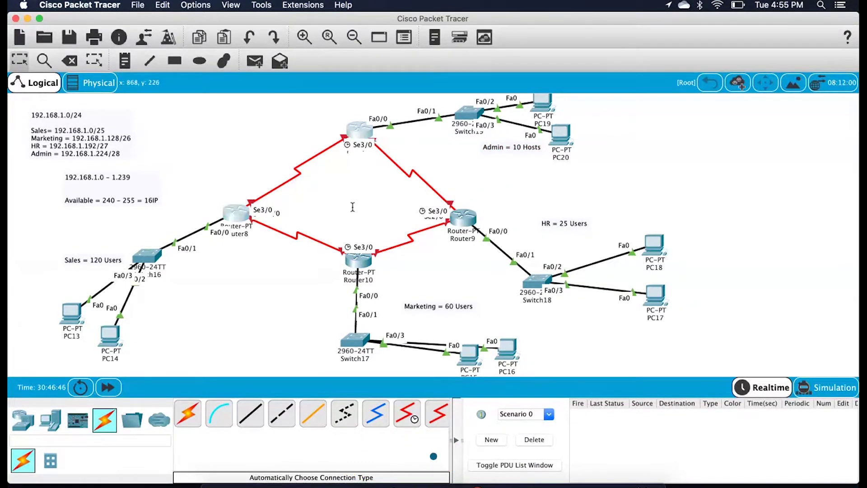
Replace the text of the available-addresses note with "/30" and, below a blank line, "N = 2^6 = 64 NW".
double_click(151, 200)
drag(150, 196, 47, 160)
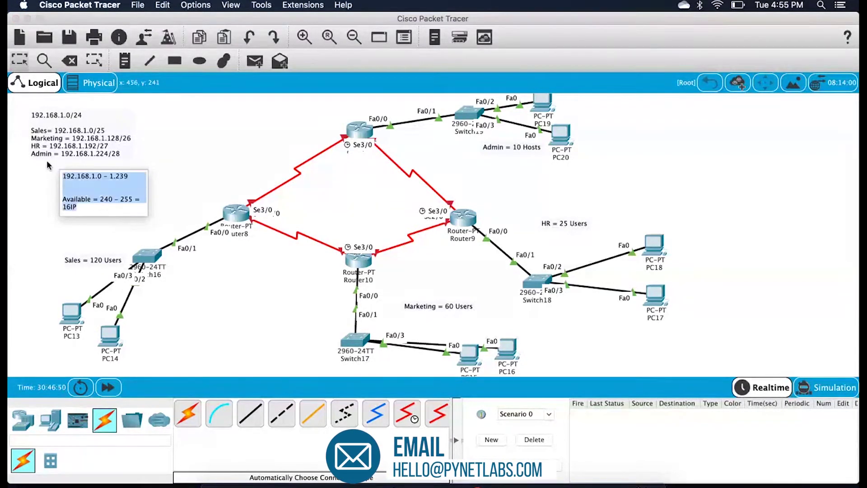
text(N =)
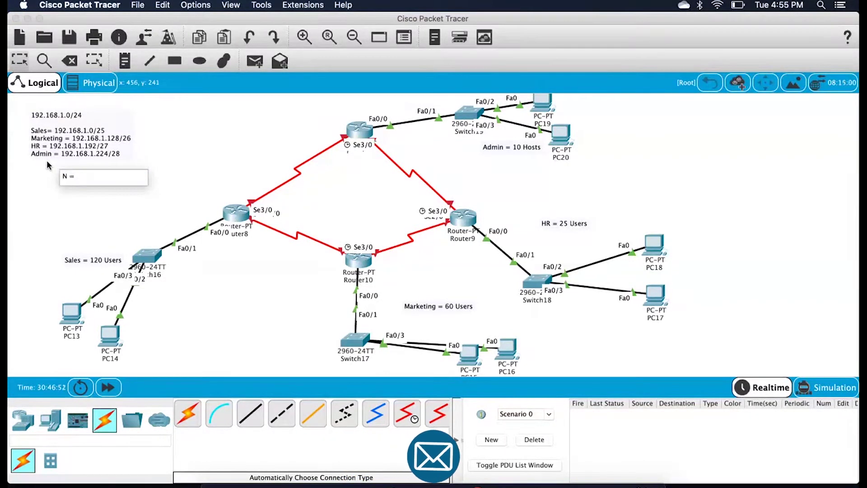
key(BackSpace)
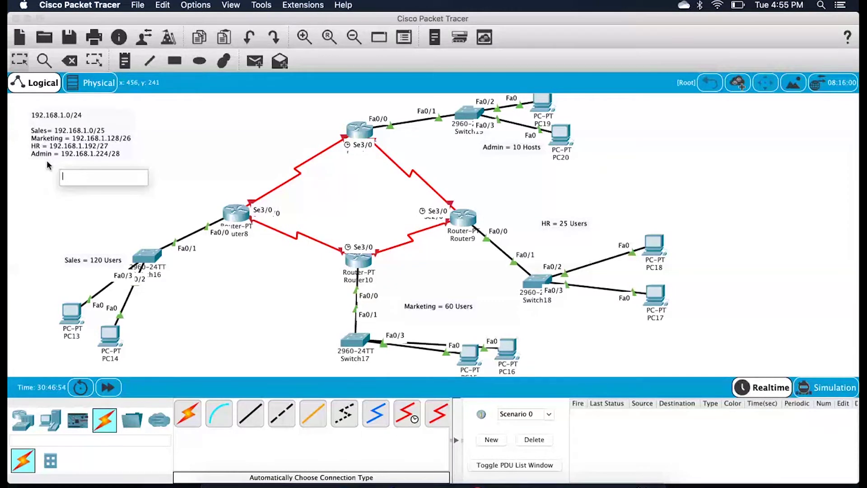
text(/30)
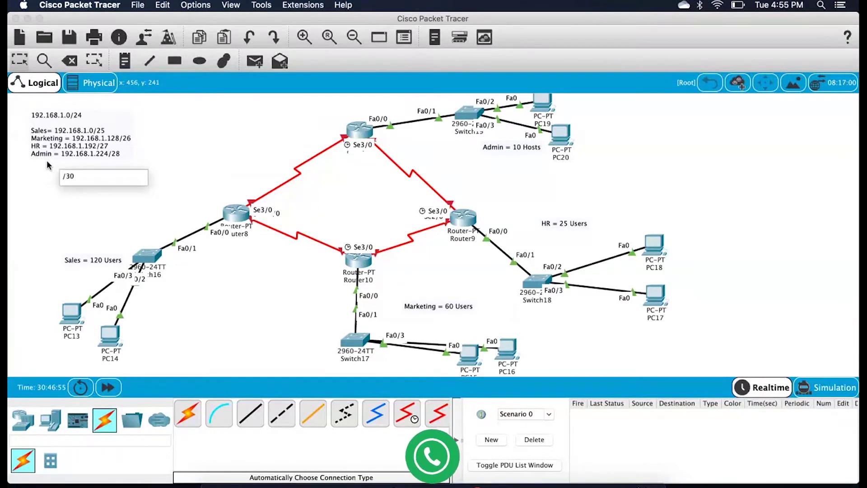
key(Return)
key(Return)
text(N =)
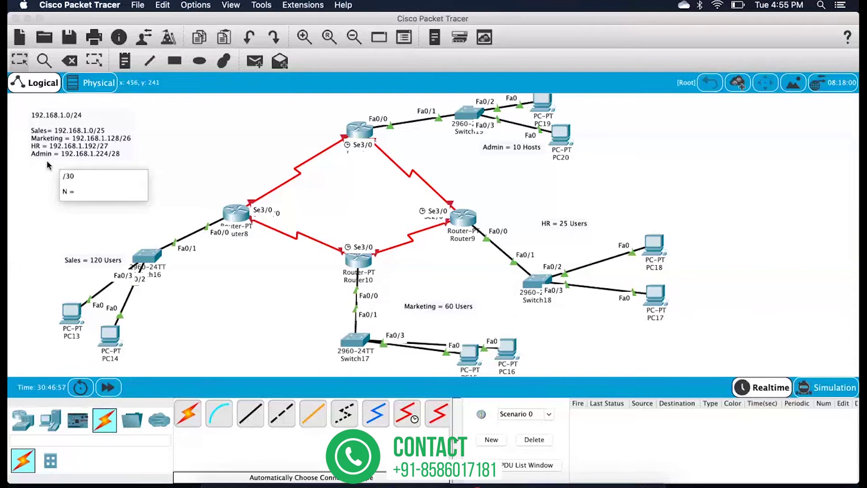
text( 2^6)
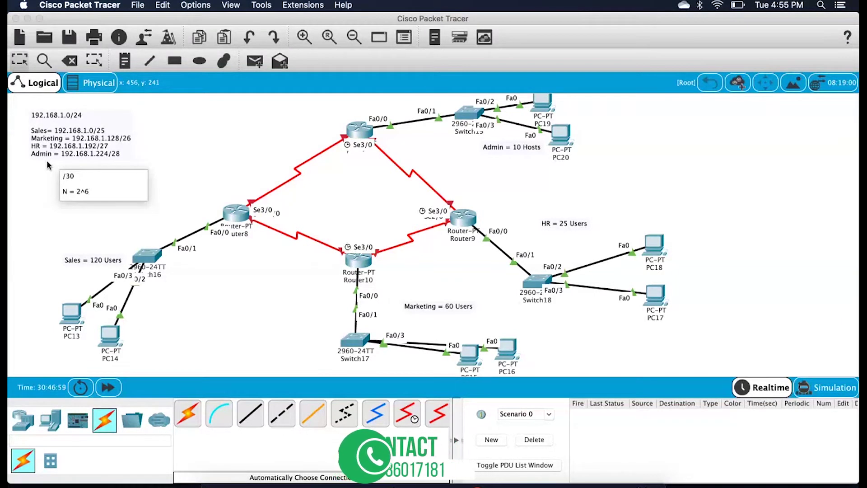
text( = 64 NW)
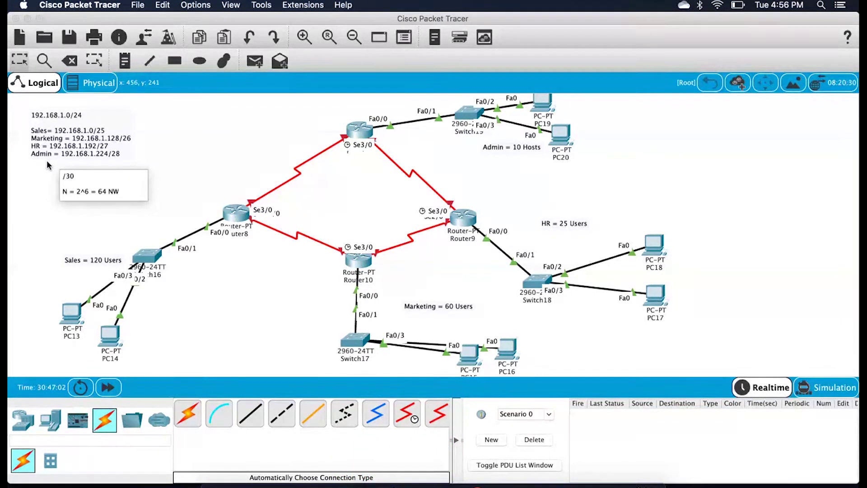
Add the line "H = 2^2 = 4 Hosts" to the /30 note below the network count.
key(Return)
text(H)
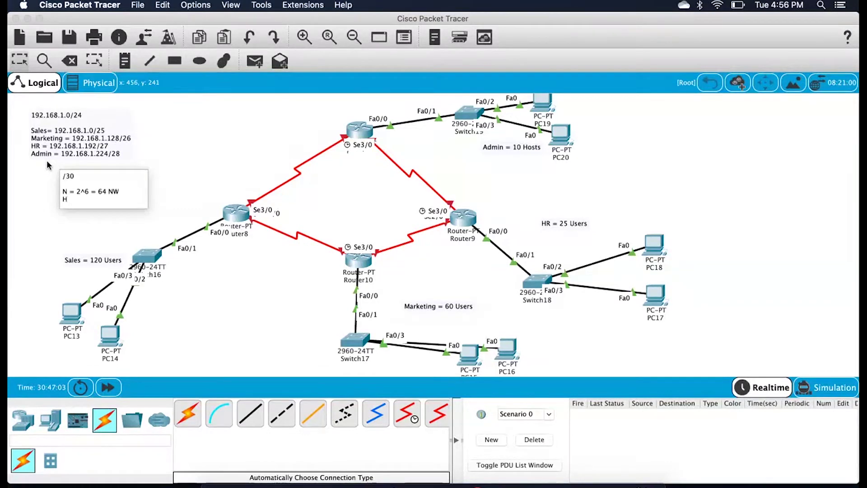
text( = 2^2 =)
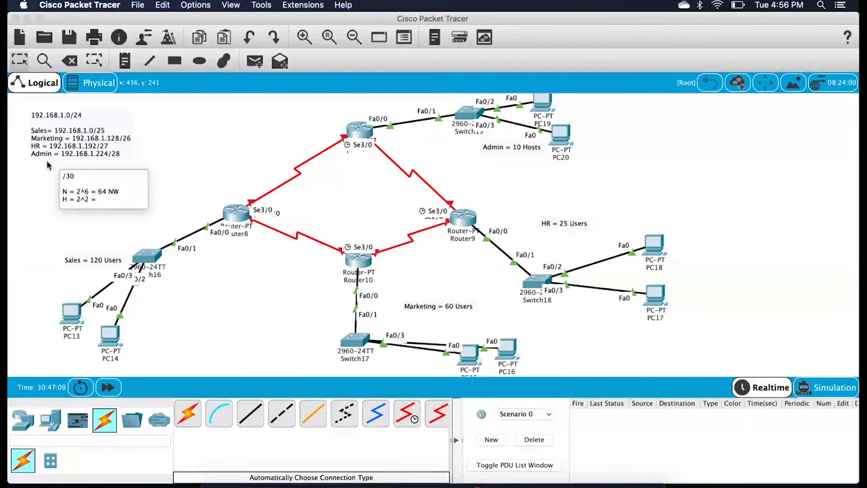
text( 4 Hosts)
Add the line "Valid = 4-2 = 2" to the /30 note below the hosts line.
key(Return)
text(Valid  )
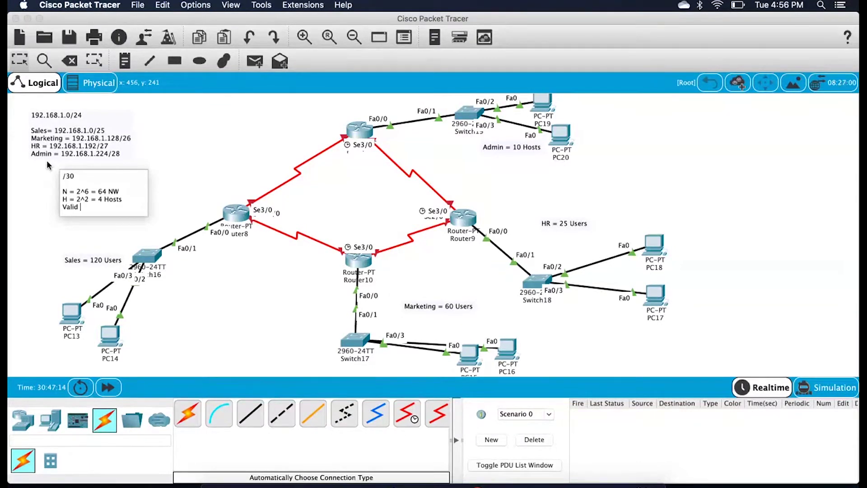
text(= 202)
key(BackSpace)
key(BackSpace)
key(BackSpace)
text(-2 =)
key(Left)
key(Left)
key(Left)
key(Left)
key(BackSpace)
text(4)
key(Right)
key(Right)
key(Right)
key(Right)
text(2)
Add the subnet mask line "S.M = 255.255.255.252" and, below a blank line, the heading "Ranges:" to the /30 note.
key(Return)
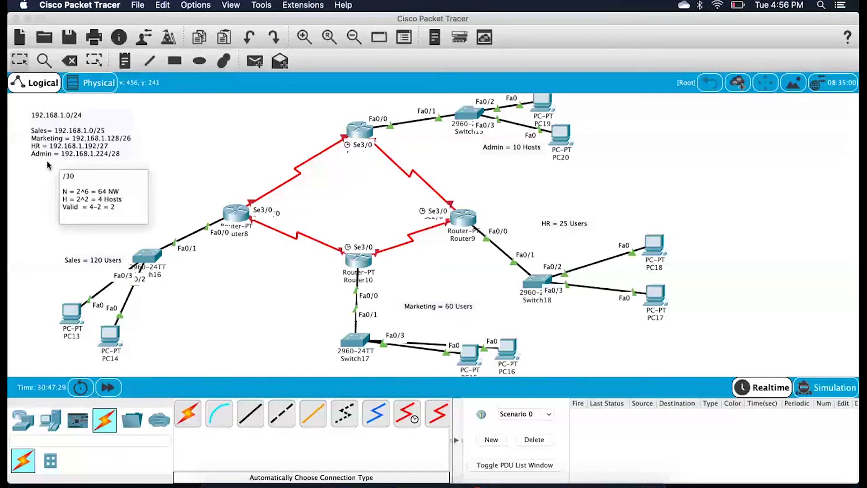
text(S.M =)
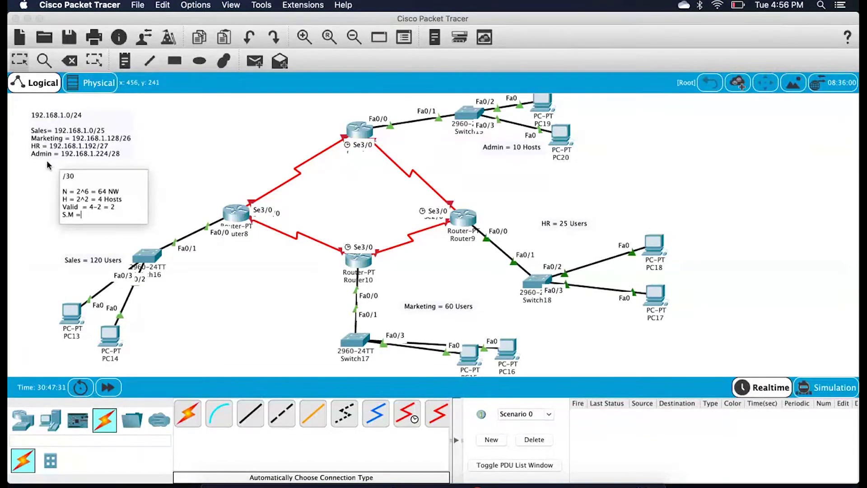
text( 255.255.)
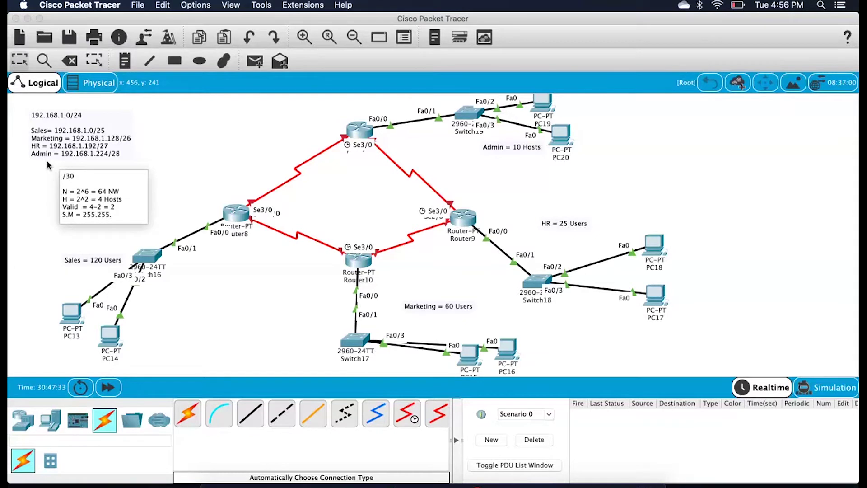
text(255.255.252)
key(Return)
key(Return)
text(Ramnges)
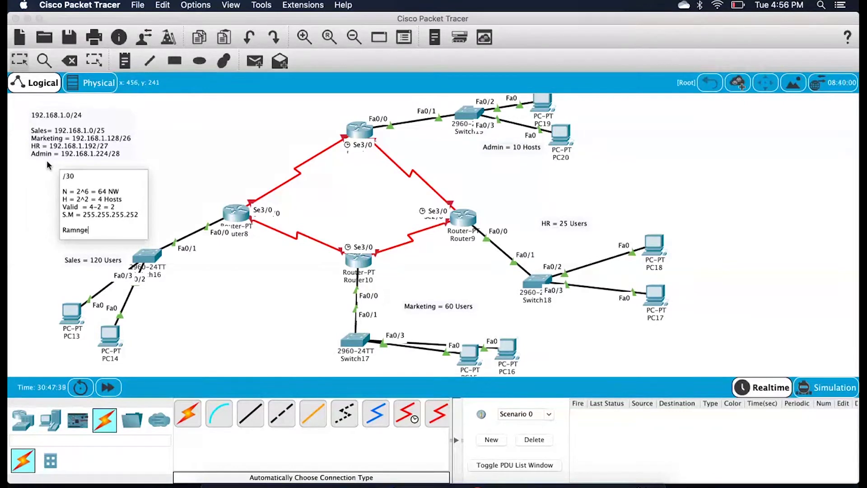
key(BackSpace)
key(BackSpace)
key(BackSpace)
key(BackSpace)
key(BackSpace)
key(BackSpace)
text(nges:)
key(Return)
Enter the first range in the /30 note as "1. 192.168.1.240 - 243".
text(1.)
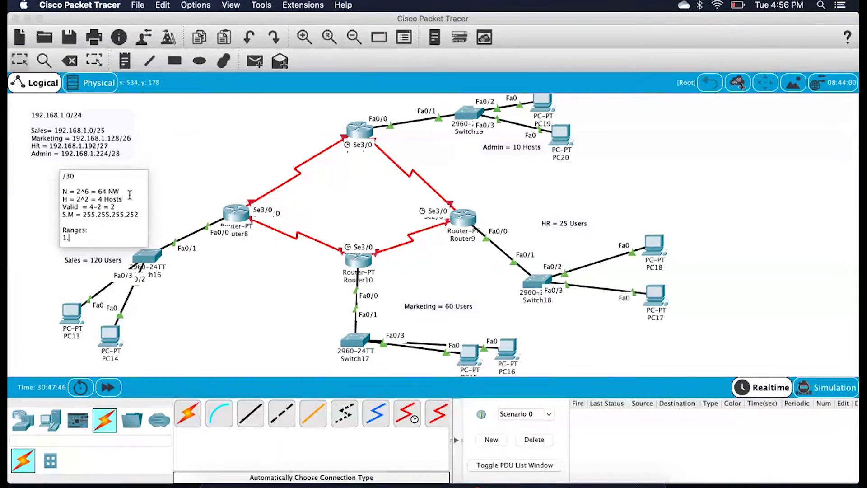
text( 192.168.1)
key(BackSpace)
text(24)
text(0 - 243)
Enter the second range in the /30 note as "2. 192.168.1.244 - 192.168.1.247".
text(2.)
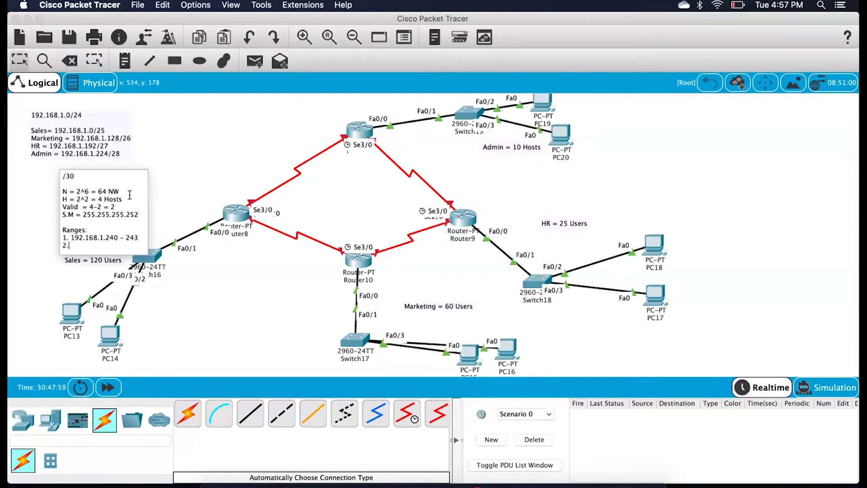
text( 192.1)
text(67)
text(.)
key(BackSpace)
key(BackSpace)
text(8)
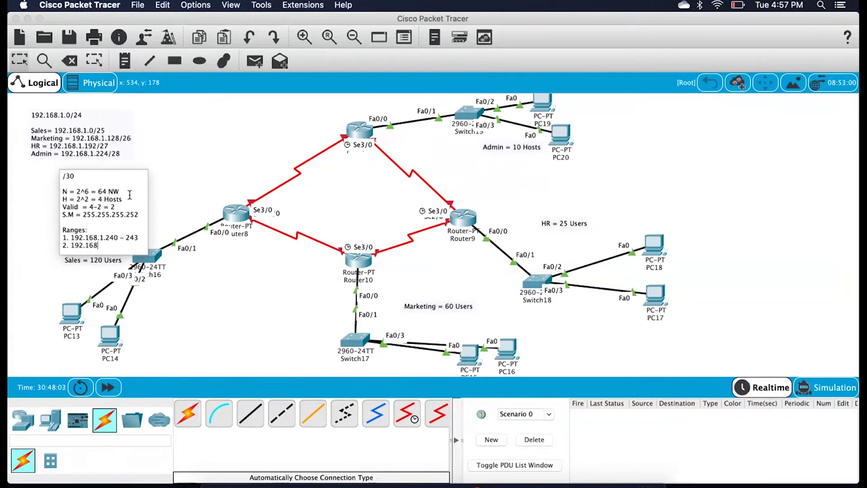
text(.1.244 -)
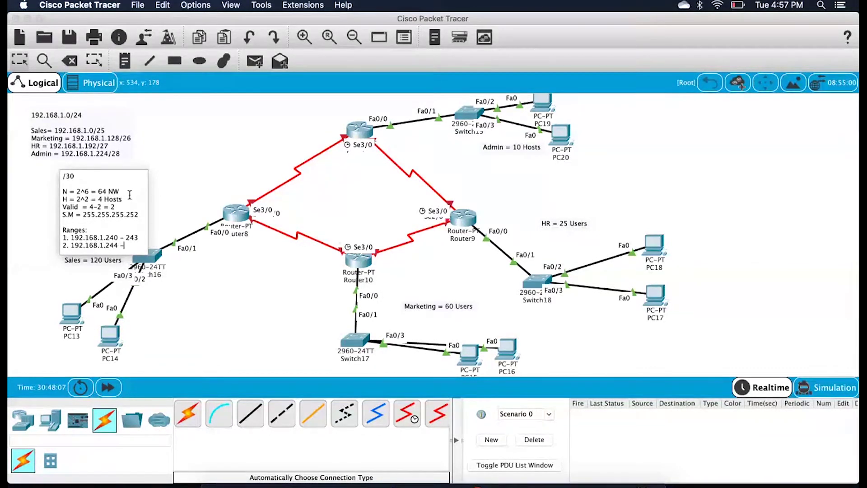
text( 192.168.1.247)
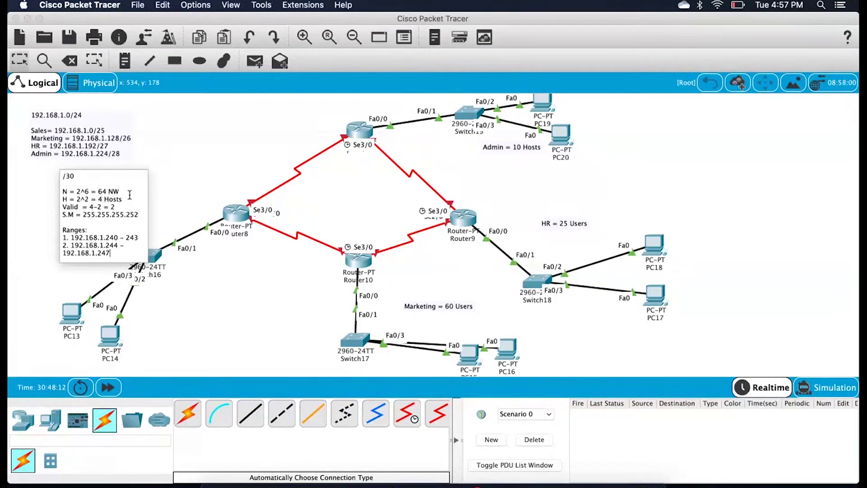
Enter the third range in the /30 note as "3. 192.168.1.248 - 251".
key(Return)
text(192)
key(Home)
text(3.)
key(End)
text(.168.1.)
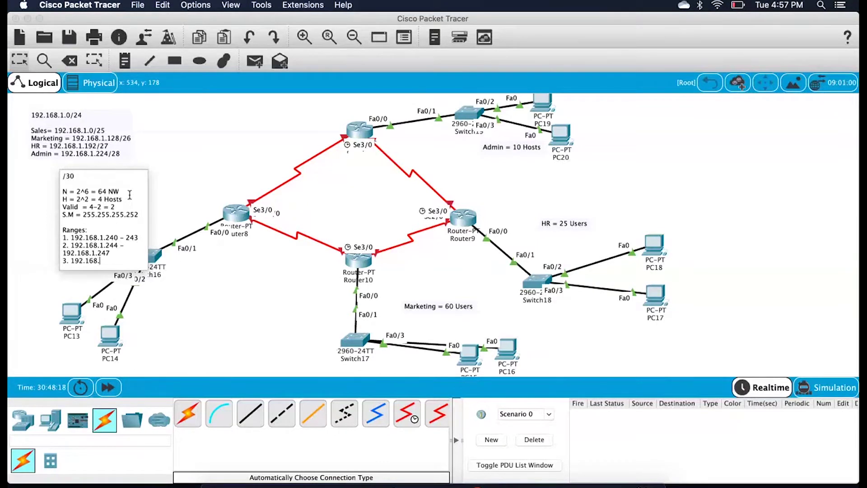
text(48)
text( 0)
text(1)
Enter the fourth range as "4. 192.168.1.252 - 255" and finish editing the /30 note.
key(Return)
text(4. 192.168.1.25)
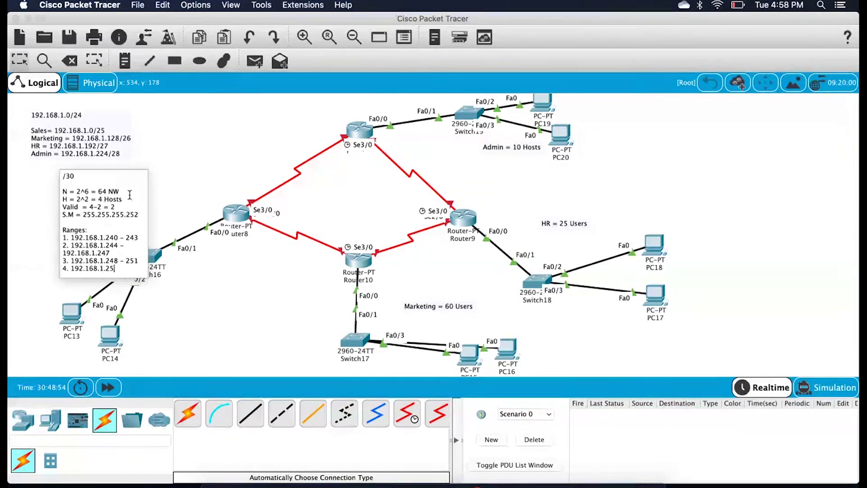
text(2 - 255)
click(199, 155)
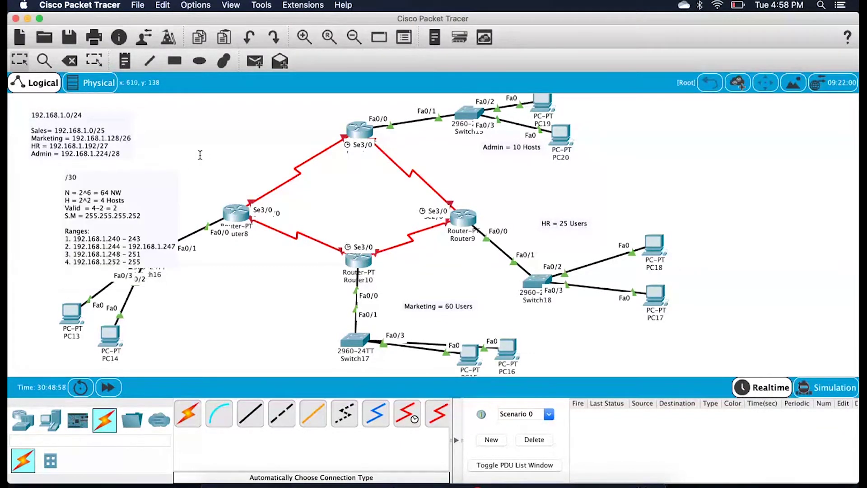
Move the /30 note to the empty area beyond the Admin PCs and shorten the second range's end address to ".247".
drag(99, 203, 746, 120)
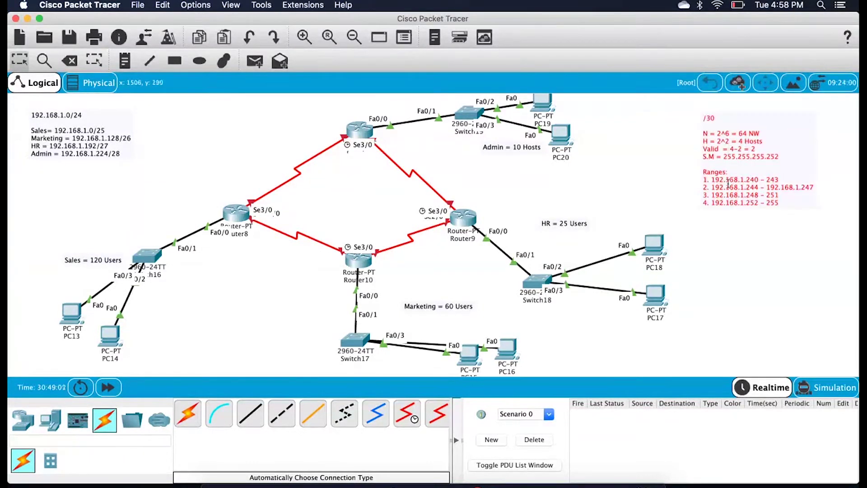
double_click(751, 198)
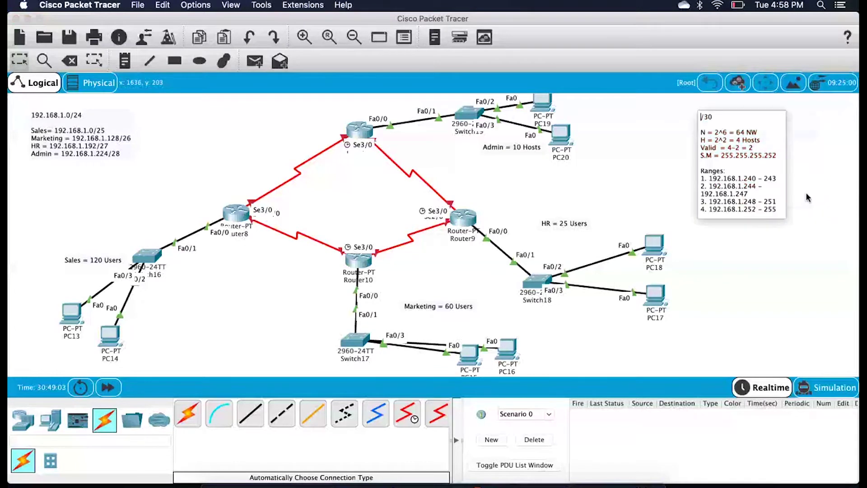
drag(737, 194, 684, 197)
key(BackSpace)
key(BackSpace)
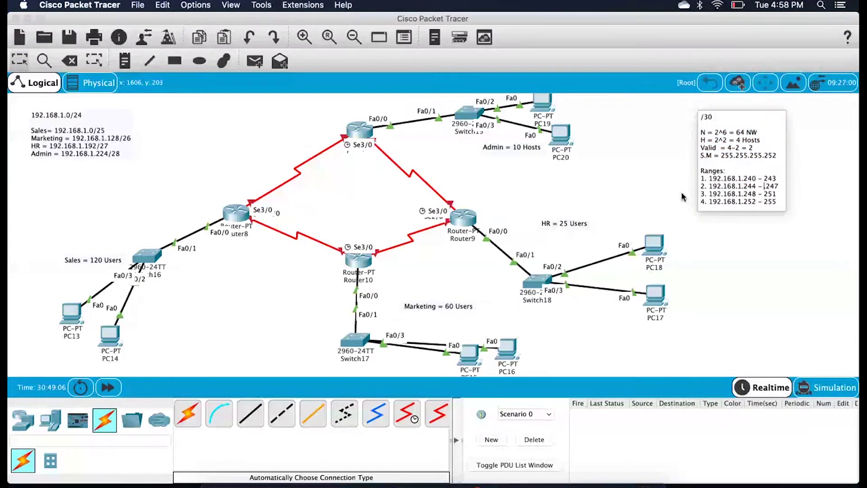
click(747, 249)
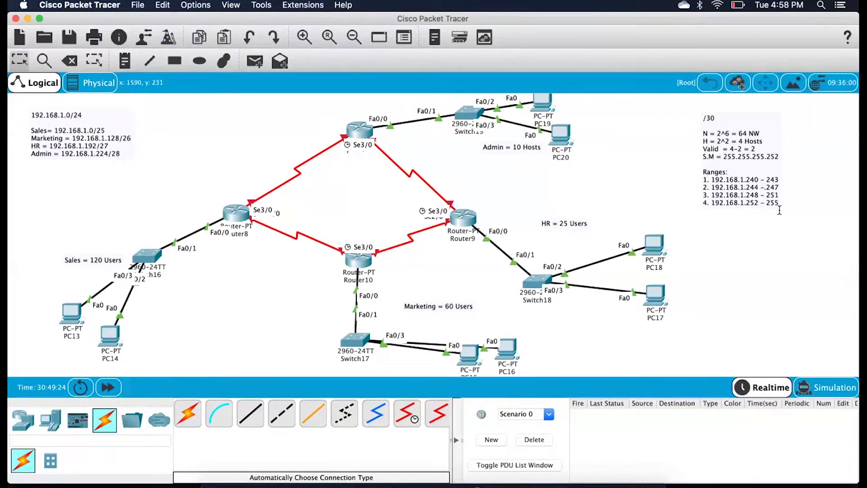
Overwrite the first range line, 192.168.1.240 - 243, in the /30 note with "n".
triple_click(754, 180)
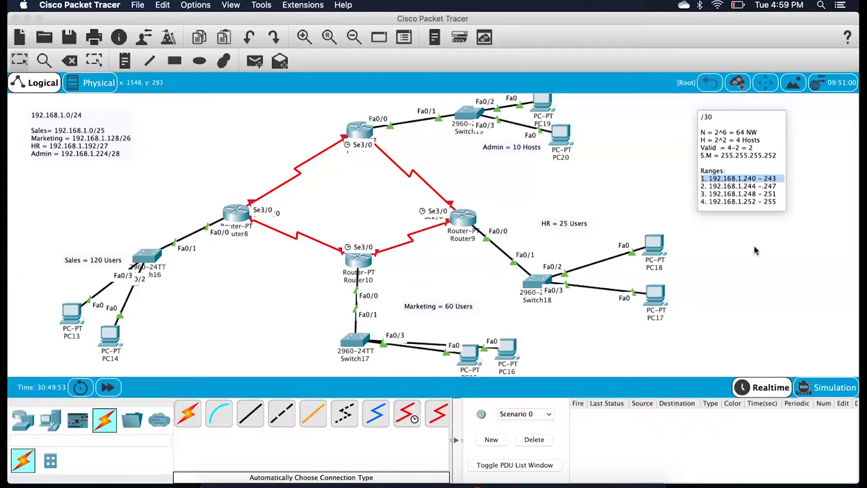
text(n2)
click(257, 233)
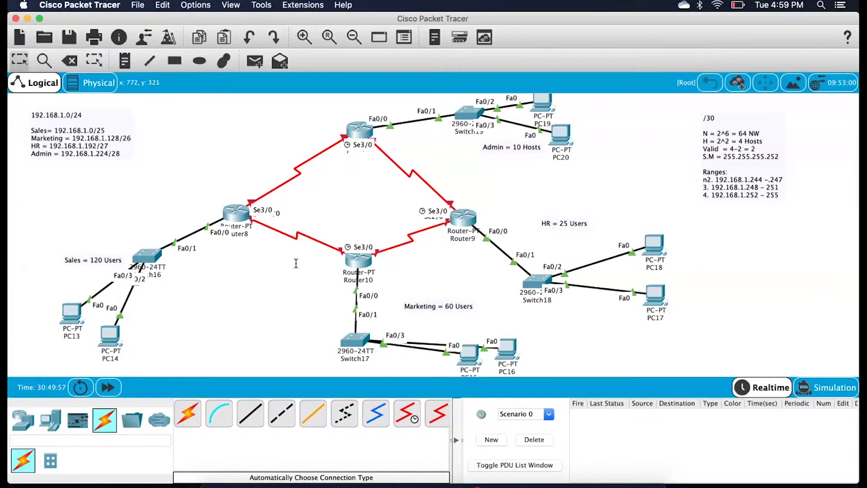
Label the Router8–Router10 serial link with a note "241" at Router8's end and "242" at Router10's end.
key(n)
click(255, 230)
text(241)
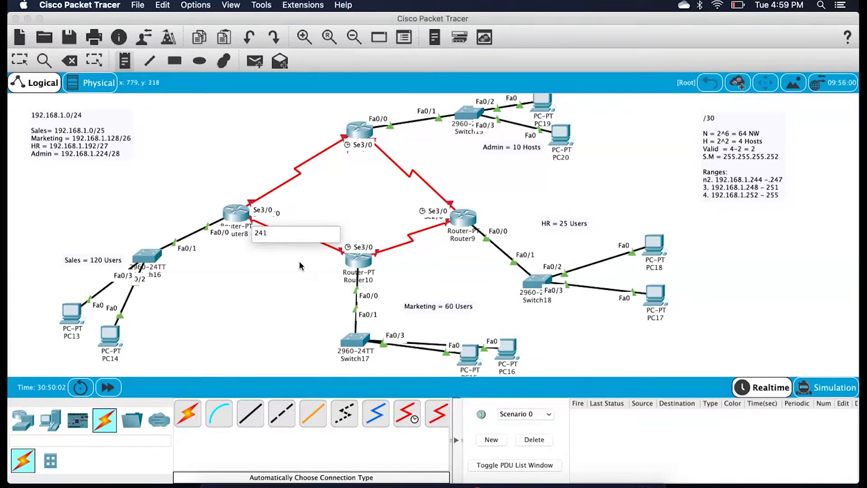
click(323, 261)
text(24)
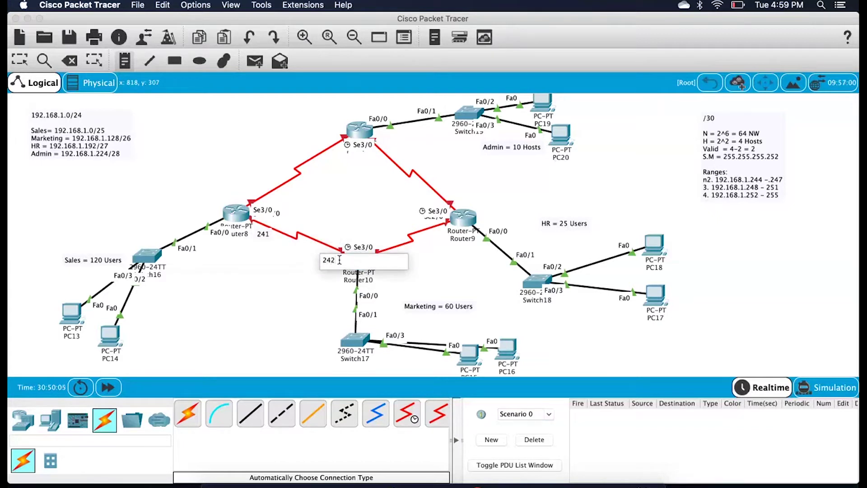
text(2)
click(325, 298)
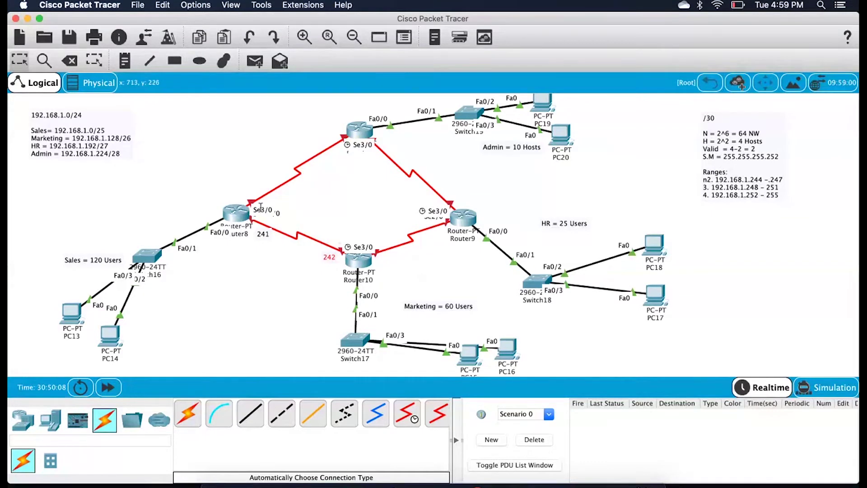
Open Router8's command line and enter privileged mode with the enable command.
mouse_move(238, 213)
mouse_down()
mouse_move(290, 210)
mouse_move(243, 212)
mouse_up()
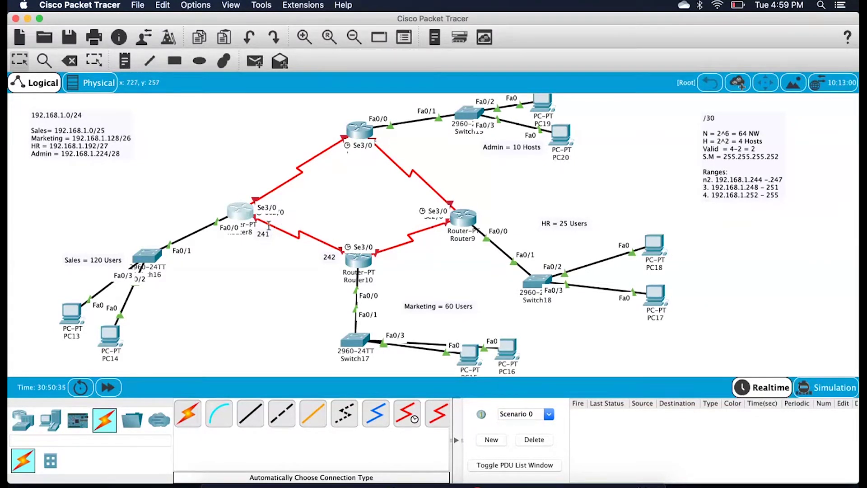
click(242, 213)
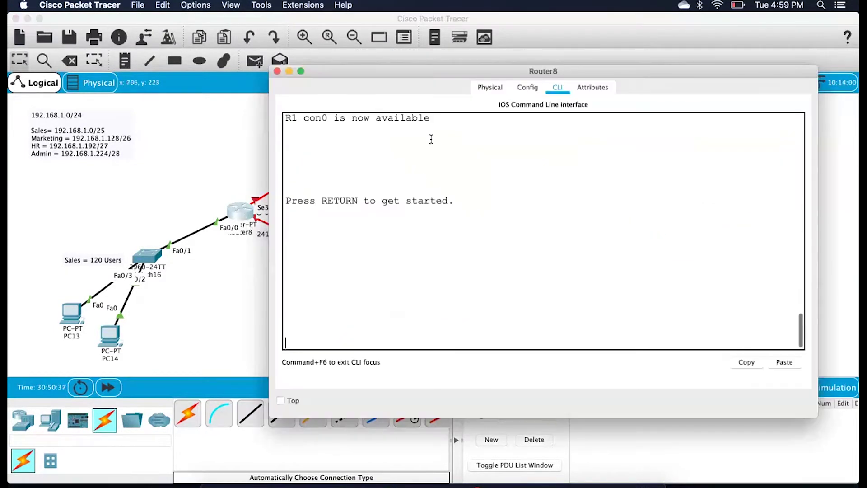
key(Return)
key(Return)
key(Return)
text(enable)
key(Return)
key(Return)
key(Return)
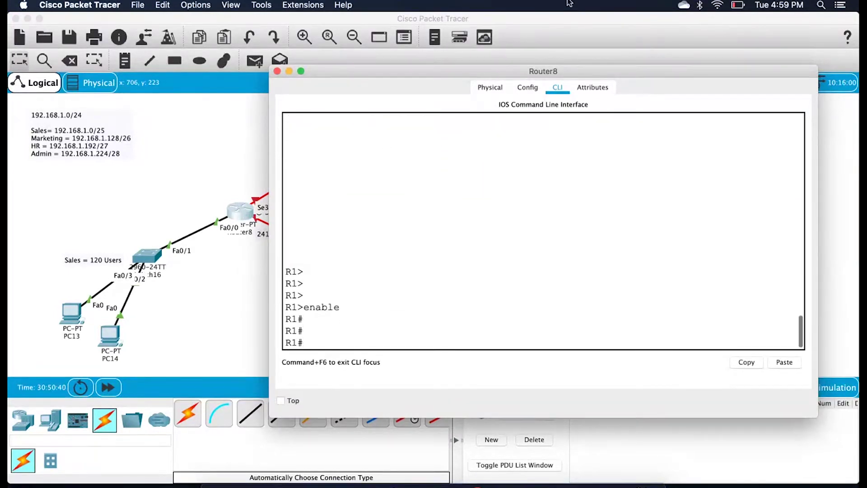
Pull Router8 aside to check the port names on its two serial links, and put it back in place.
drag(555, 64, 626, 54)
scroll(284, 180, right, 6)
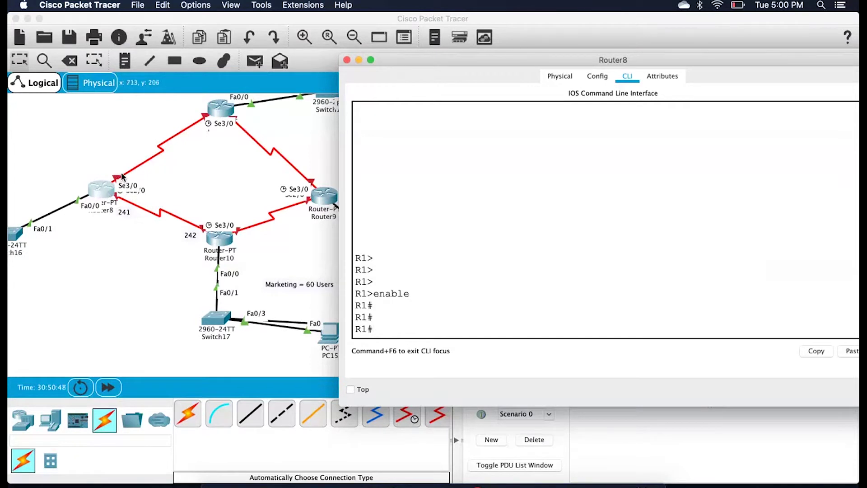
drag(104, 190, 169, 188)
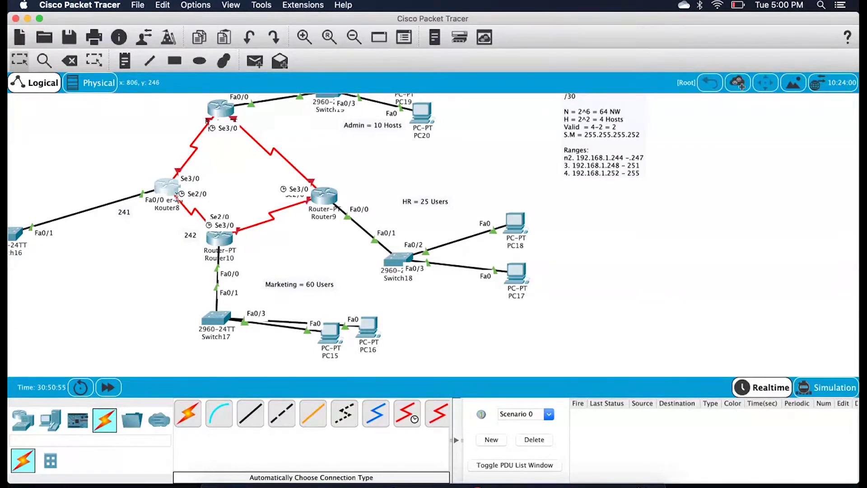
drag(169, 188, 106, 192)
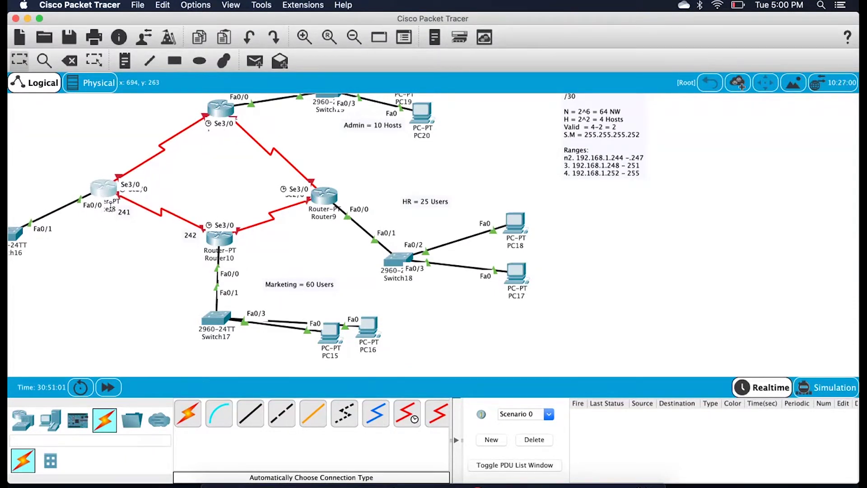
Enter global configuration on Router8 with "conf t" and select its serial port with "interface se 2/0".
click(106, 192)
key(Return)
text(conf t)
key(Return)
key(Return)
text(i)
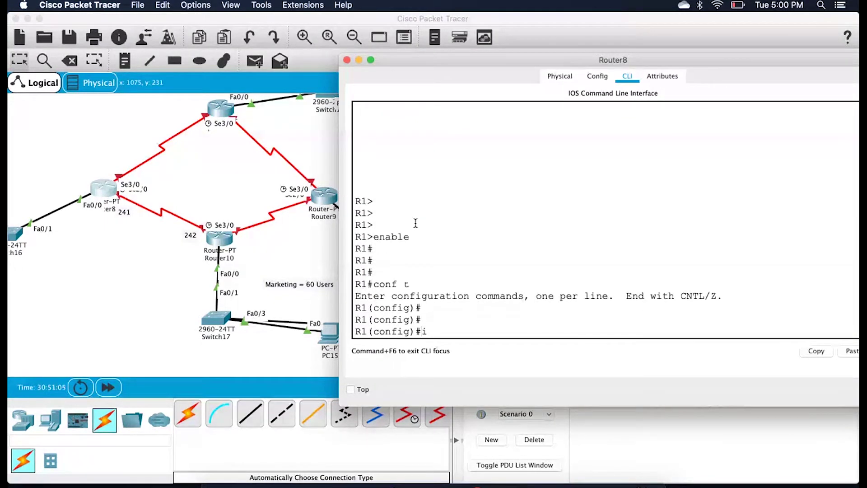
text(nterface se )
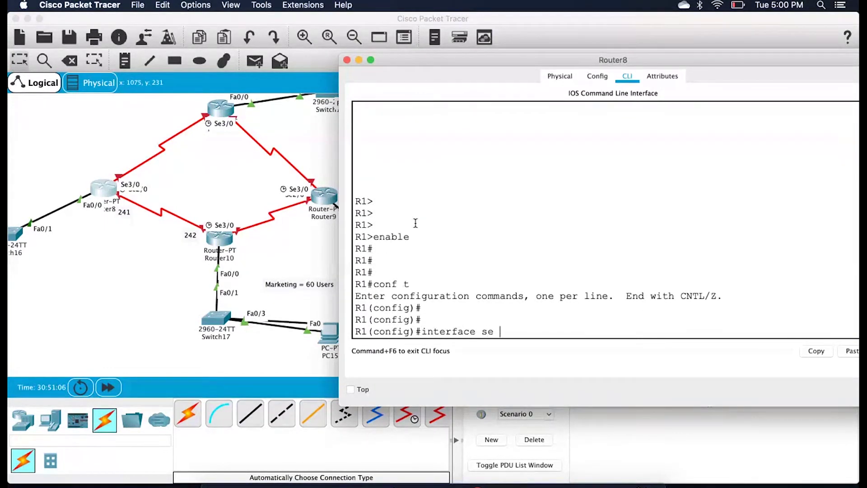
text(2/0)
key(Return)
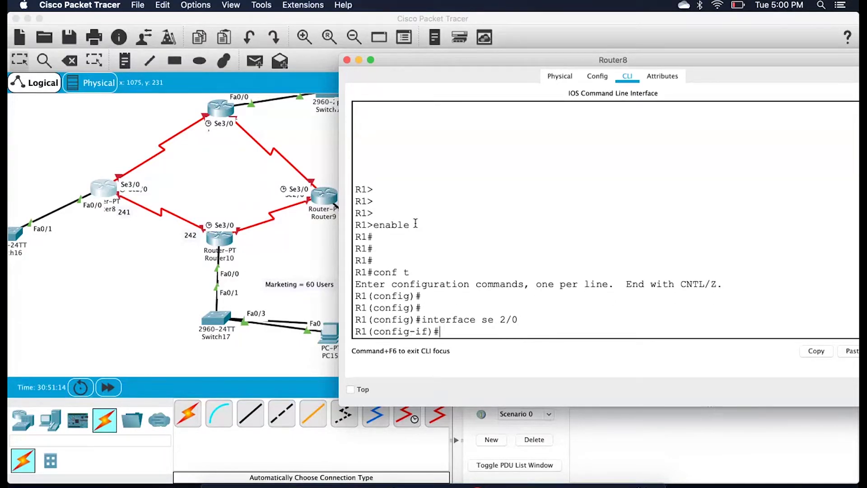
Enable Router8's Serial2/0 interface with the "no shutdown" command.
key(Return)
text(no shutdown)
key(Return)
key(Return)
key(Return)
key(Return)
key(Return)
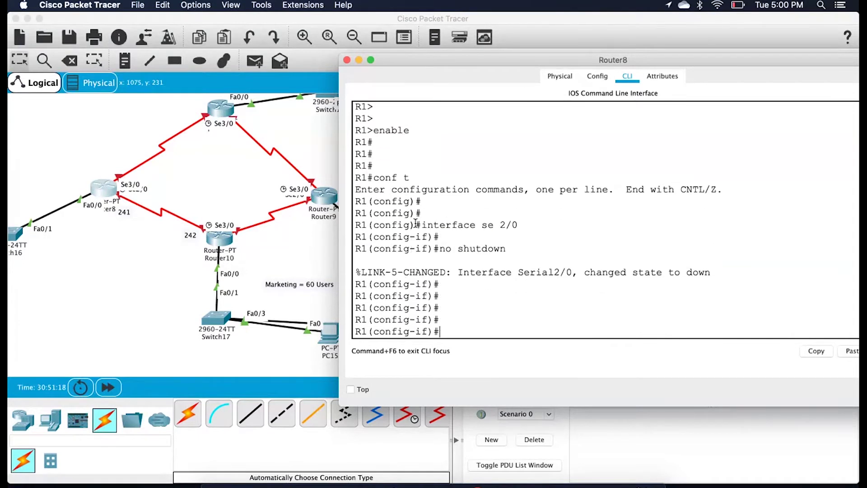
drag(446, 248, 507, 249)
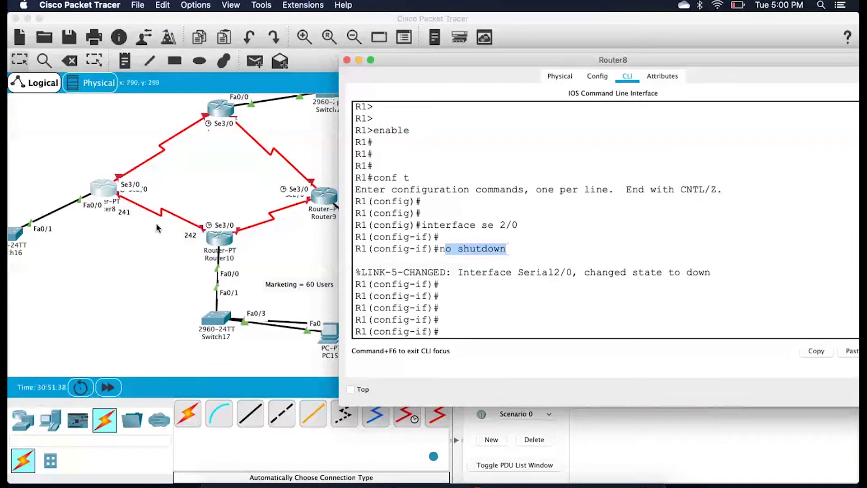
Assign IP address 192.168.1.241 with mask 255.255.255.252 to Router8's Serial2/0 interface.
click(415, 280)
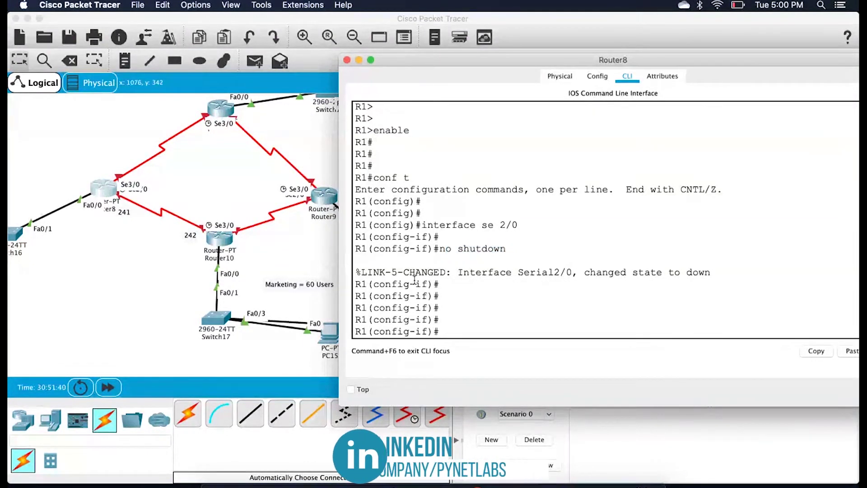
key(Return)
key(Return)
key(Return)
key(Return)
key(Return)
key(Return)
key(Return)
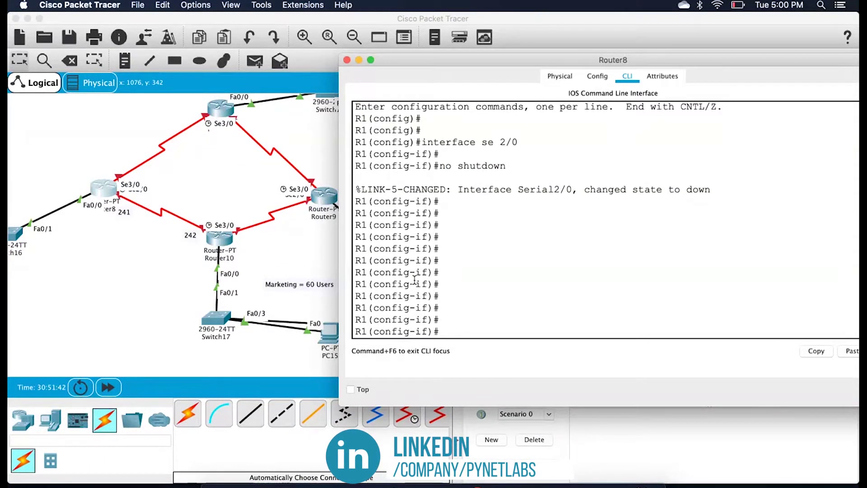
text(ip sff)
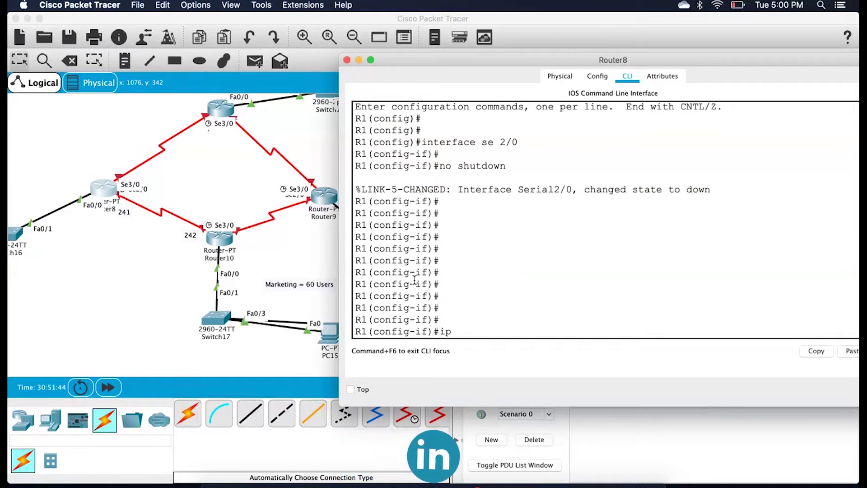
key(BackSpace)
key(BackSpace)
key(BackSpace)
text(addre)
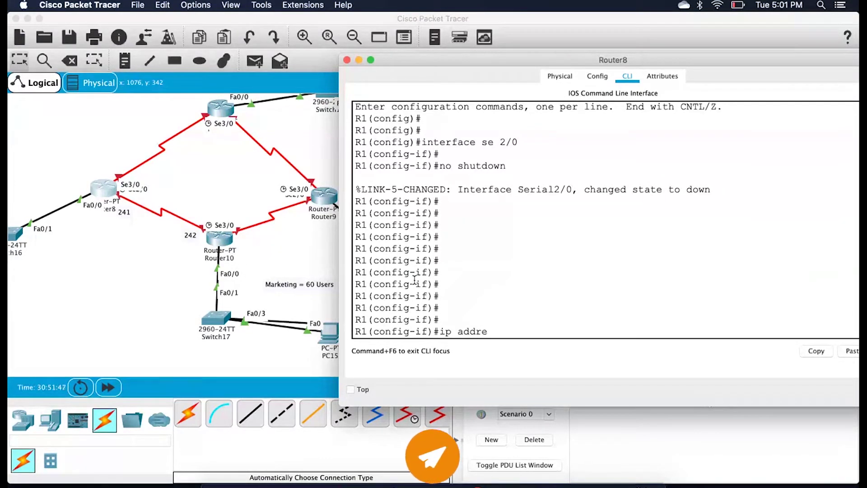
text(ss 192.1)
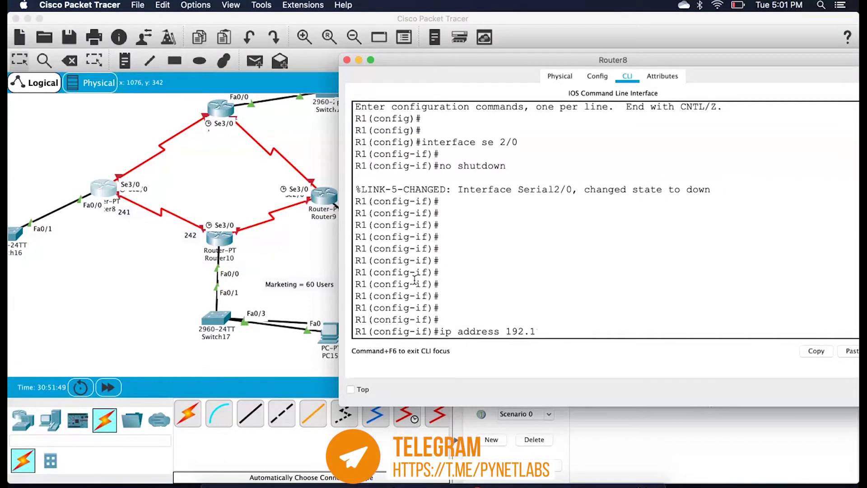
text(68.1.2)
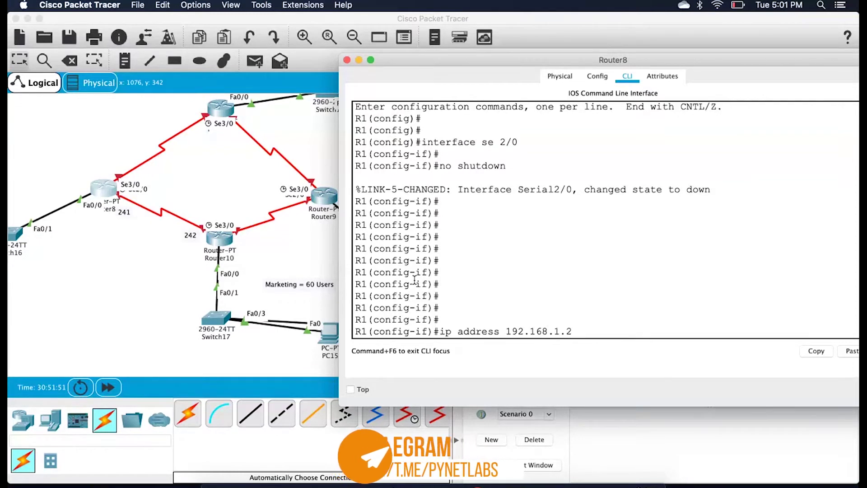
text(41 255.25)
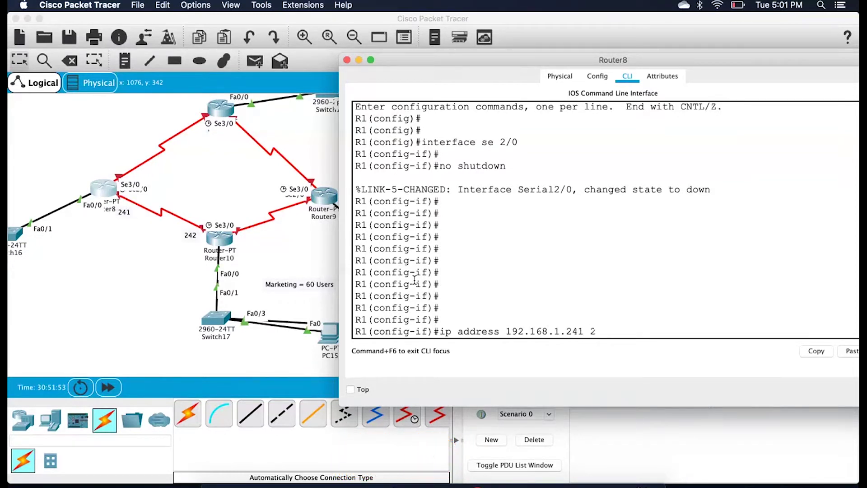
text(5.255.252)
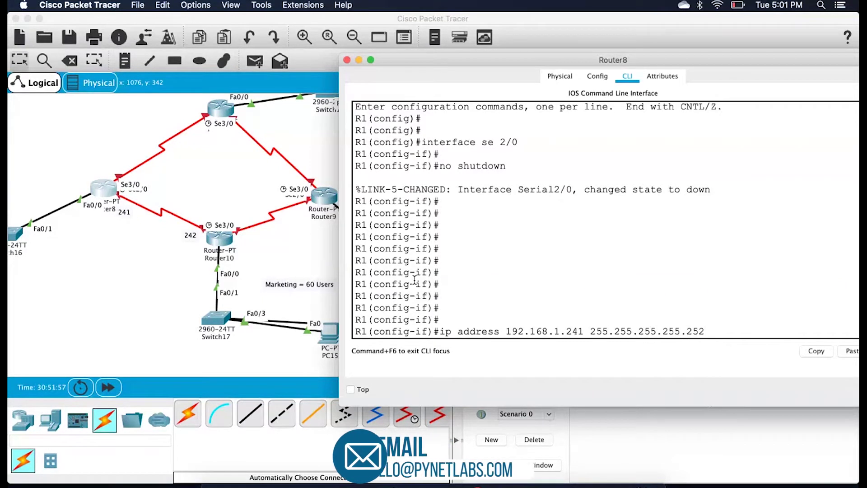
key(BackSpace)
key(BackSpace)
key(BackSpace)
key(BackSpace)
key(BackSpace)
key(BackSpace)
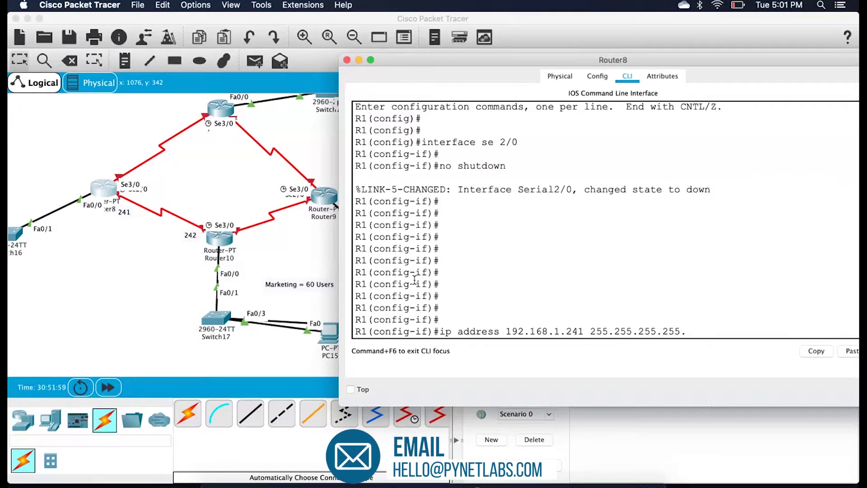
text(52)
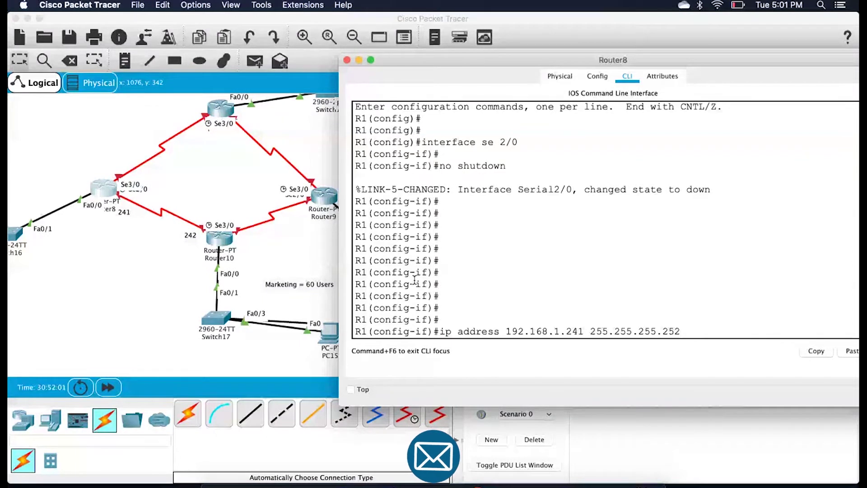
key(Return)
key(Return)
key(Return)
key(Return)
key(Return)
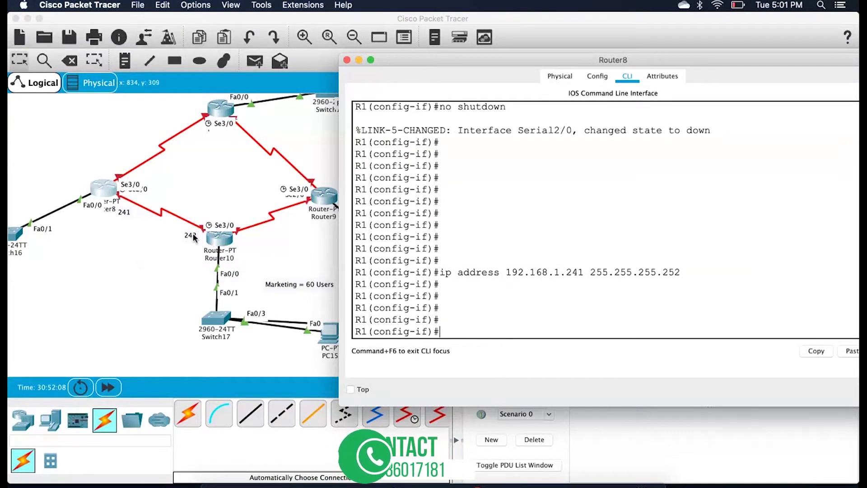
Open Router10's command line and enter global configuration mode with "enable" and "conf t".
click(217, 237)
key(Return)
text(enable)
key(Return)
key(Return)
text(conf t)
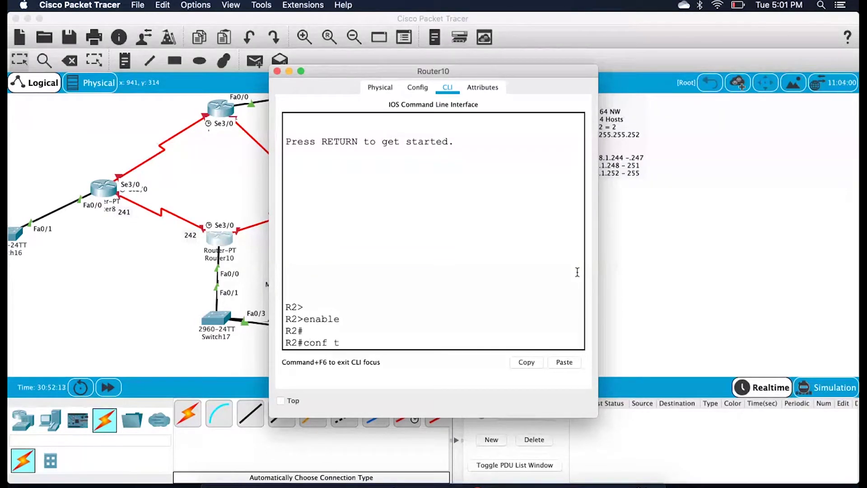
key(Return)
Select Router10's serial port with "interface se 2/0" and enable it with "no shutdown".
text(interface se 2/0)
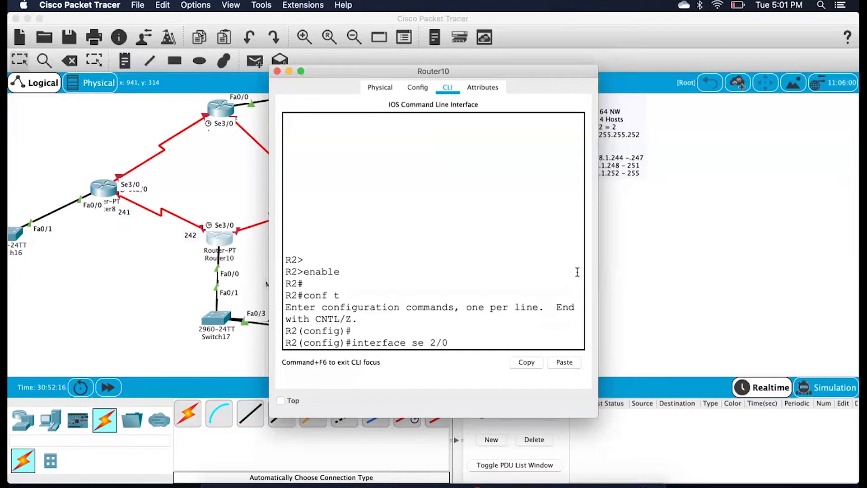
key(Return)
text(no shutdow)
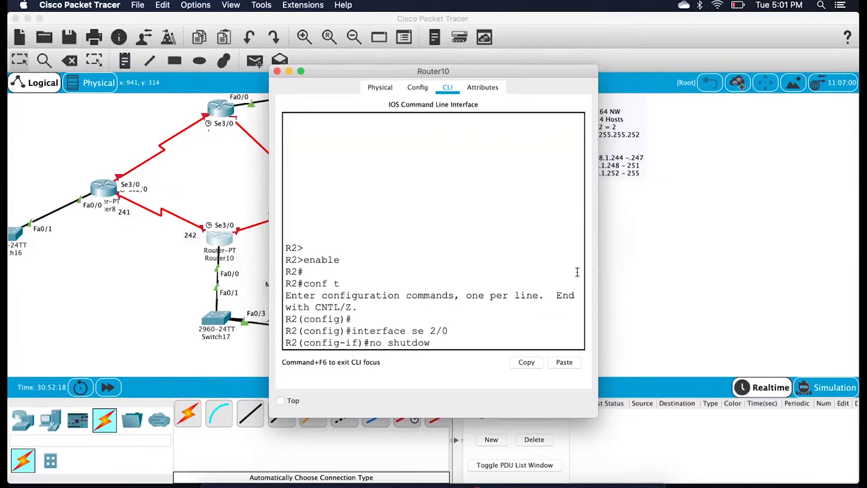
text(n)
key(Return)
key(Return)
key(Return)
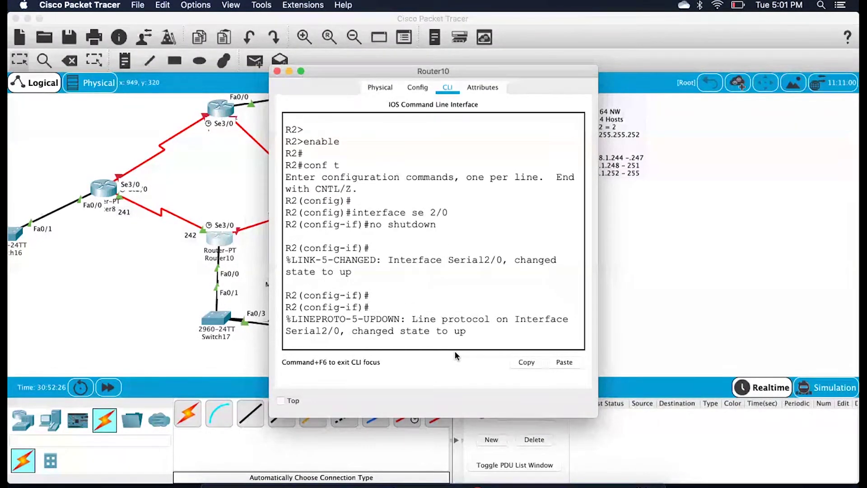
Assign IP address 102.168.1.242 with mask 255.255.255.252 to Router10's Serial2/0 interface.
key(Return)
key(Return)
text(in)
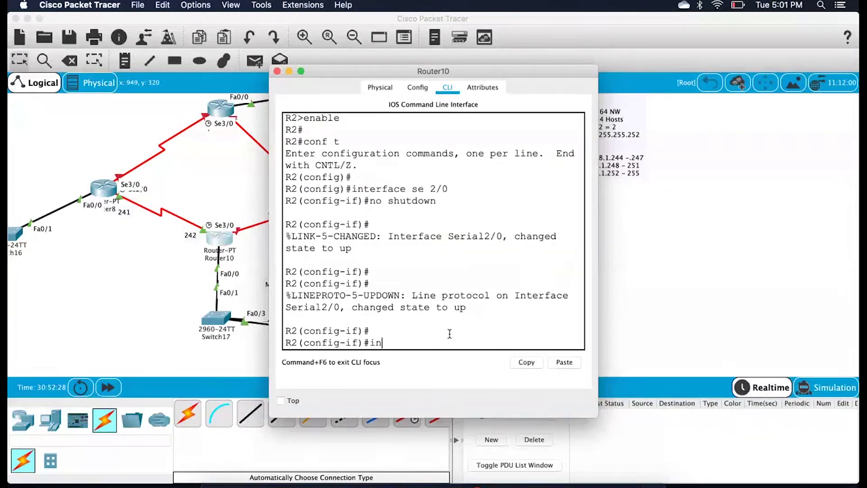
key(BackSpace)
key(BackSpace)
text(no)
text(ip address 102.1)
text(68)
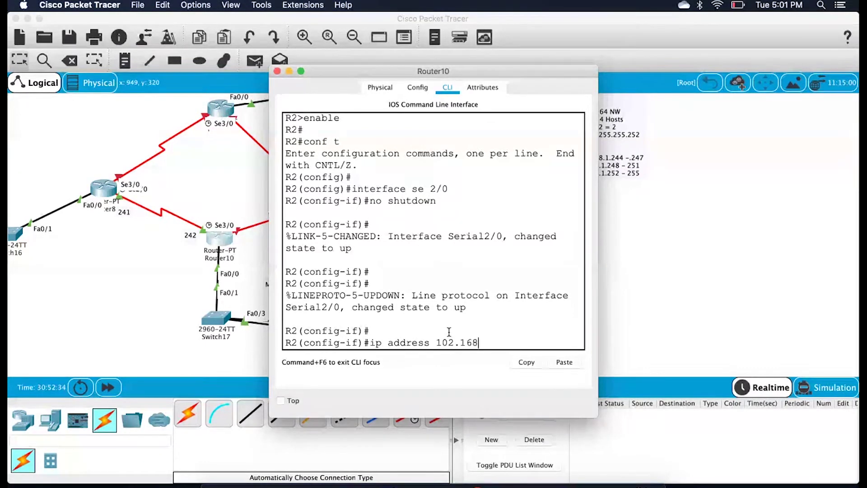
text(.1.242 255.255.255.25)
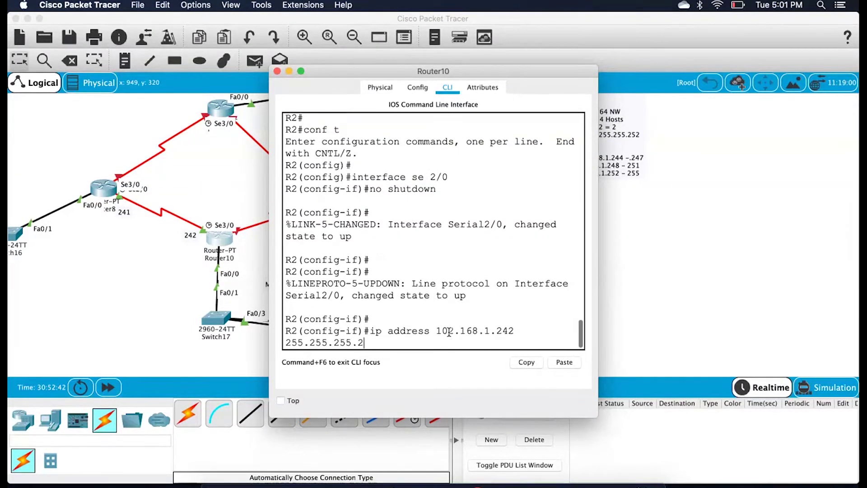
text(2)
key(Return)
key(Return)
key(Return)
key(Return)
key(Return)
key(Return)
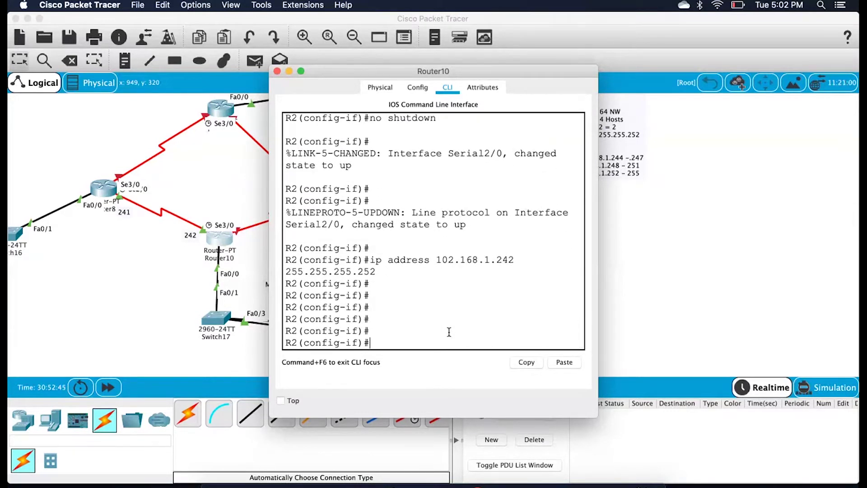
key(Return)
key(Return)
Exit configuration mode on Router10 and ping Router8's serial address 192.168.1.241.
text(e)
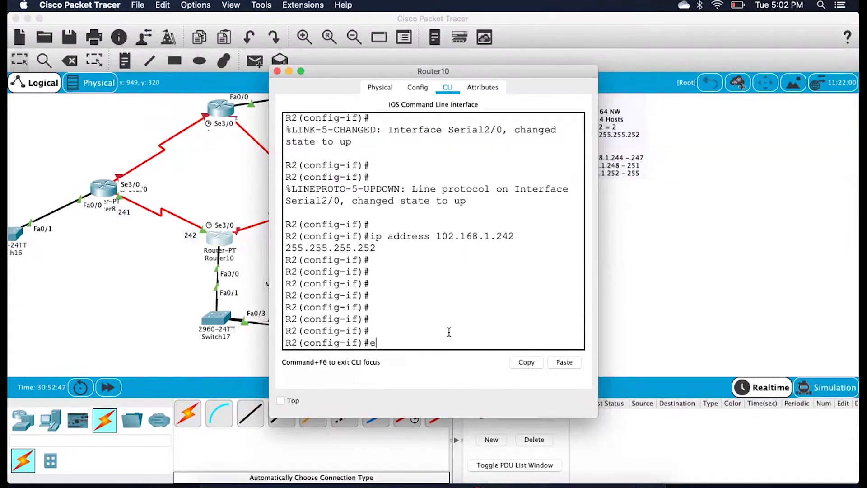
text(xit)
key(Return)
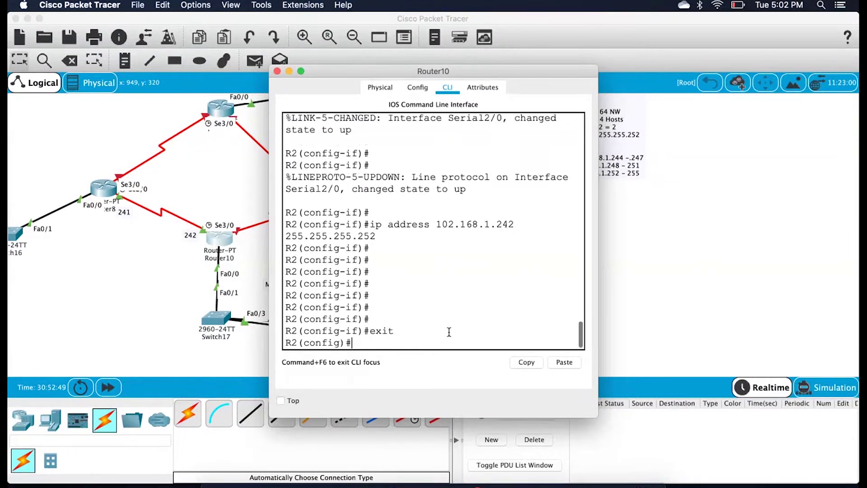
text(exi)
key(Return)
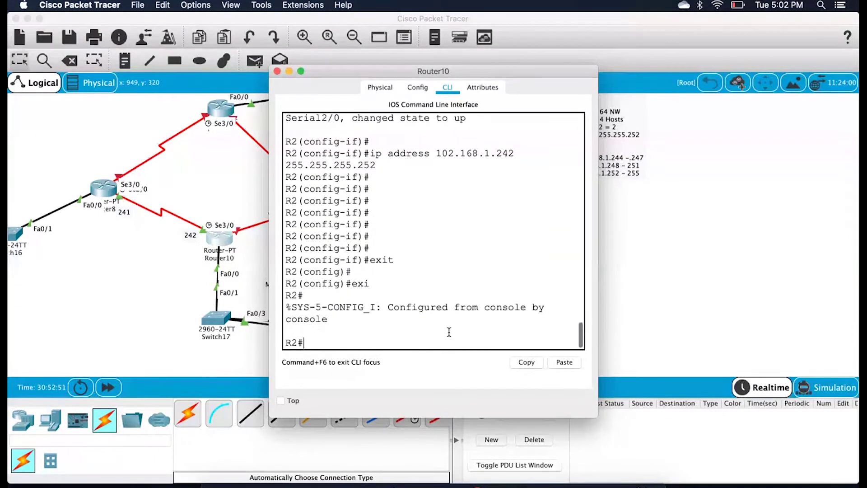
key(Return)
text(ping 1)
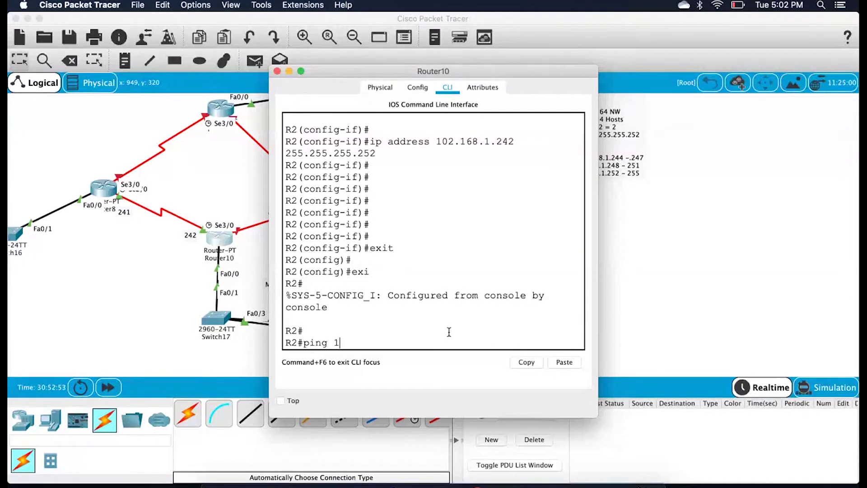
text(92.168.1.241)
key(Return)
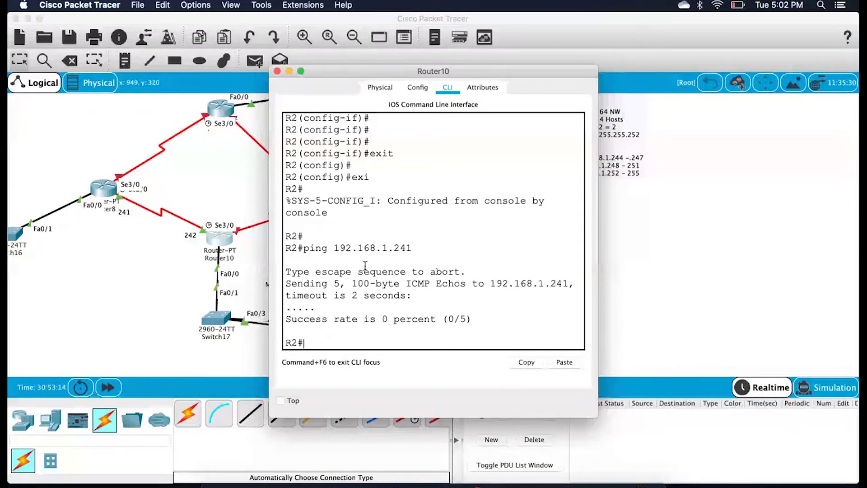
Review the address command entered on Router10 and return to its serial port with "conf t" and "interface se 2/0".
scroll(365, 265, up, 5)
drag(439, 224, 494, 231)
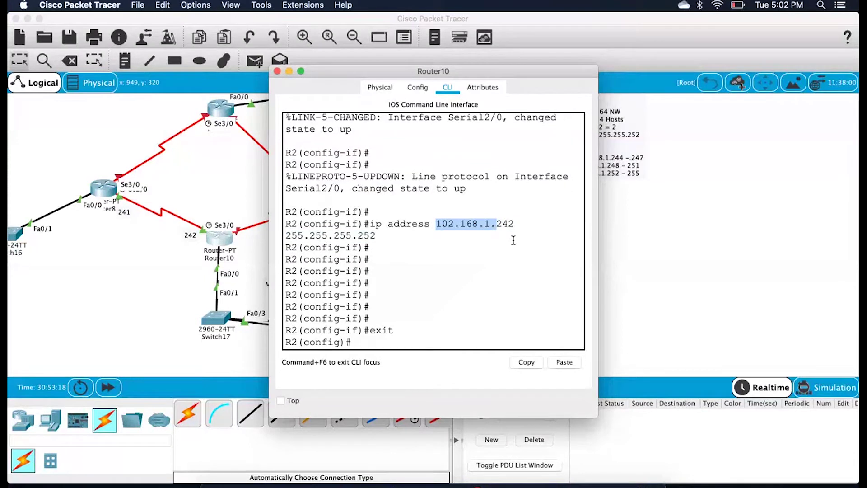
click(514, 240)
key(Return)
key(Return)
key(Return)
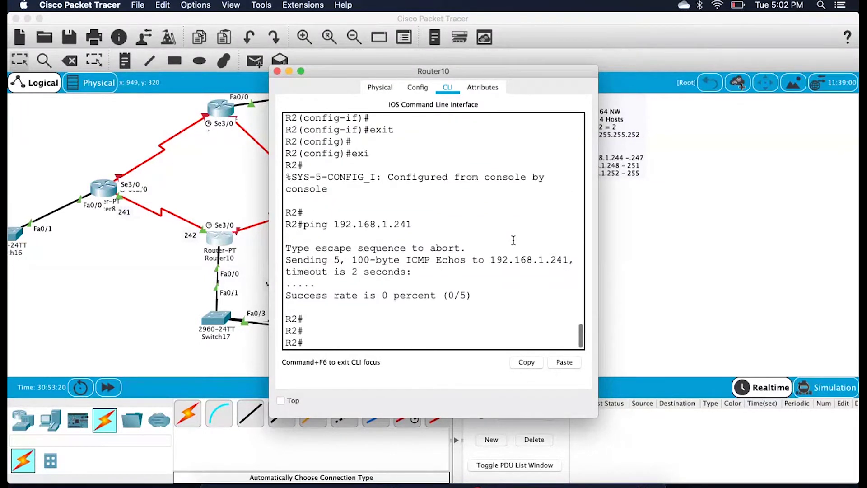
text(conf t)
key(Return)
key(Return)
text(i)
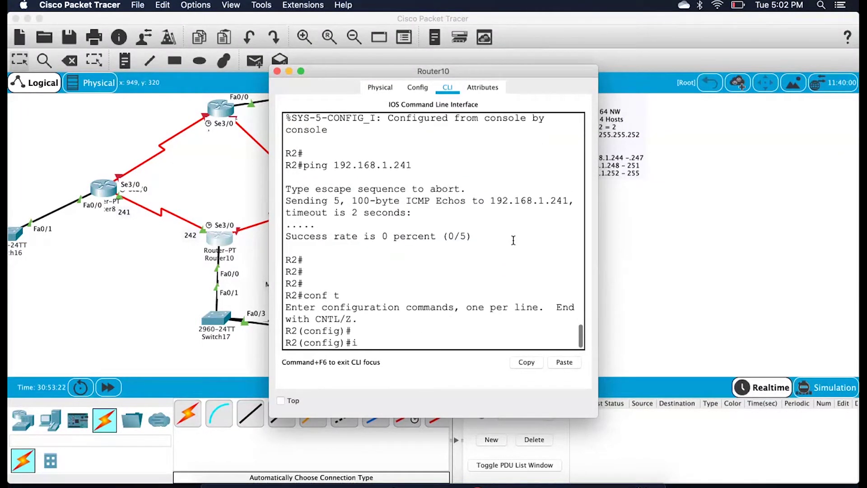
text(nterface se 2/0)
key(Return)
key(Return)
Try to assign IP address 192.168.1.242 with mask 255.255.255.0 to Router10's Serial2/0 interface.
text(p)
key(BackSpace)
text(ip address 192.168.1.2)
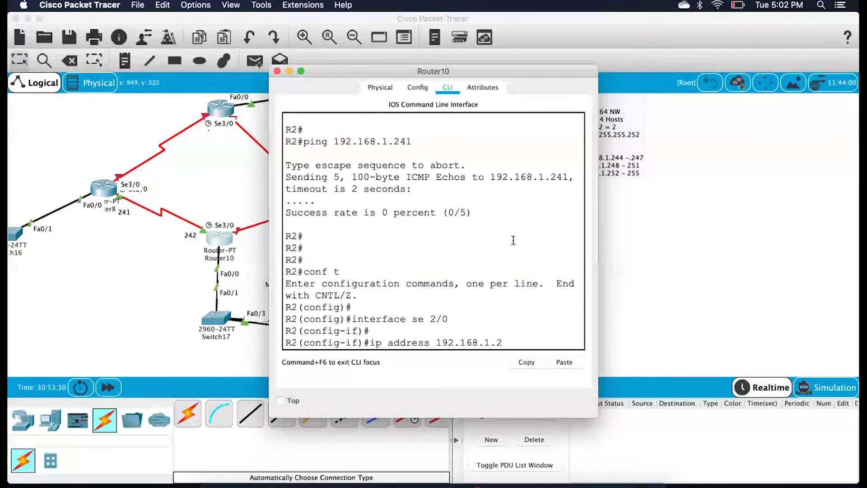
text(42 255.255.255.0)
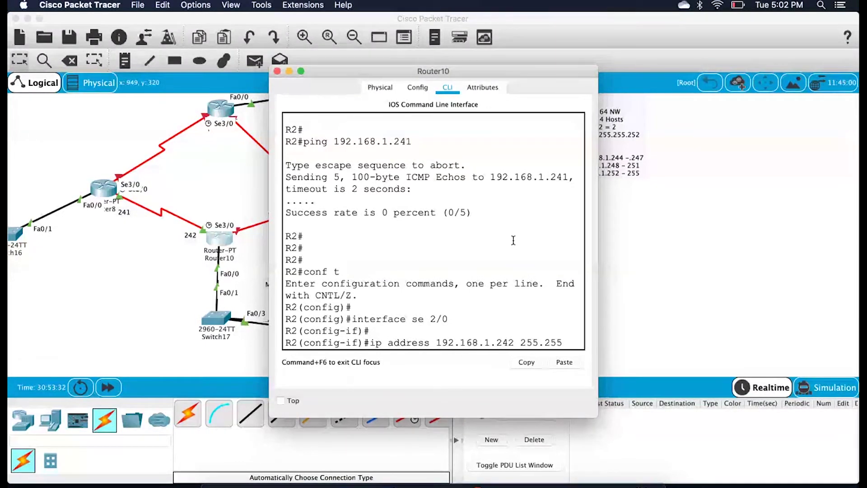
key(Return)
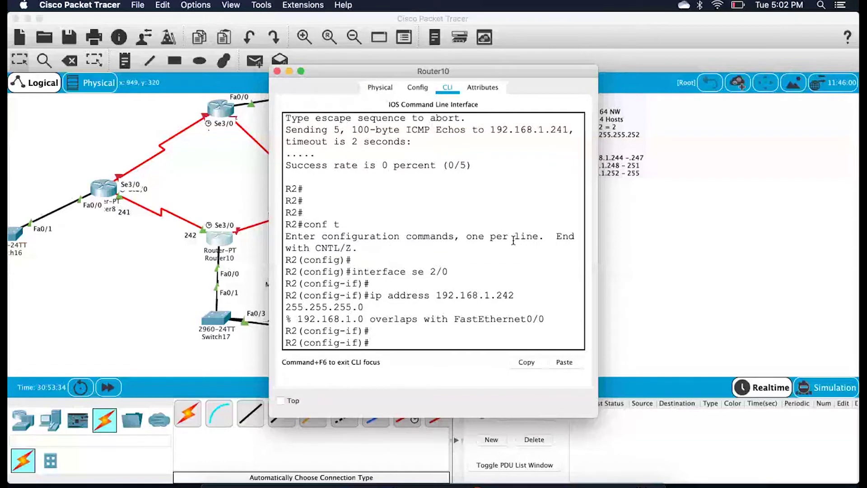
Assign IP address 192.168.1.242 with mask 255.255.255.252 to Router10's Serial2/0 interface.
key(Up)
key(BackSpace)
text(255.255.255.25)
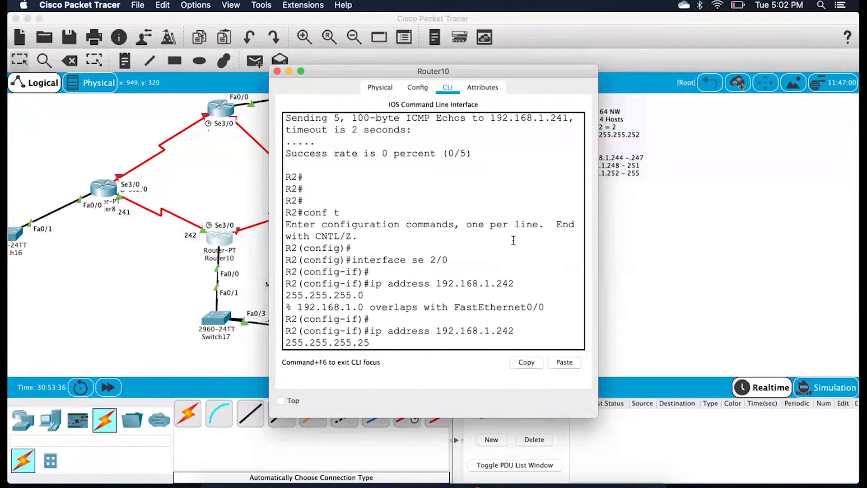
text(2)
key(Return)
key(Return)
key(Return)
key(Return)
key(Return)
key(Return)
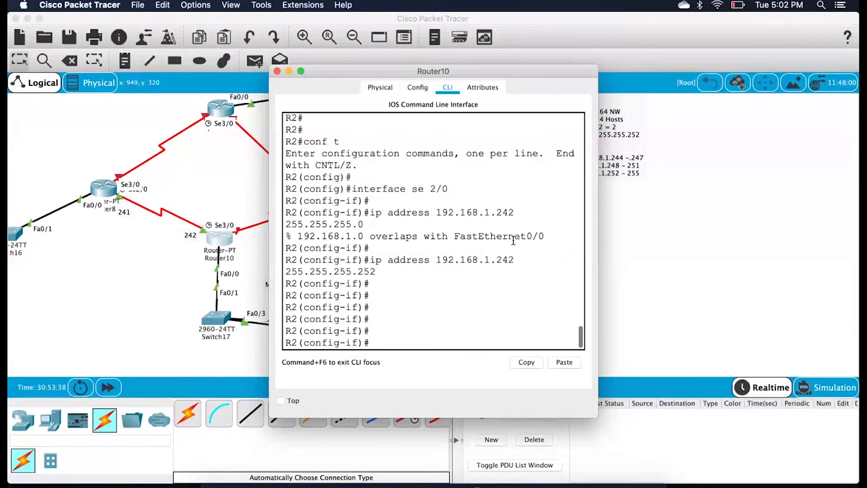
drag(449, 274, 448, 259)
click(449, 274)
key(Return)
key(Return)
Leave configuration mode on Router10 and repeat the ping to Router8's serial address 192.168.1.241.
text(exit)
key(Return)
key(Return)
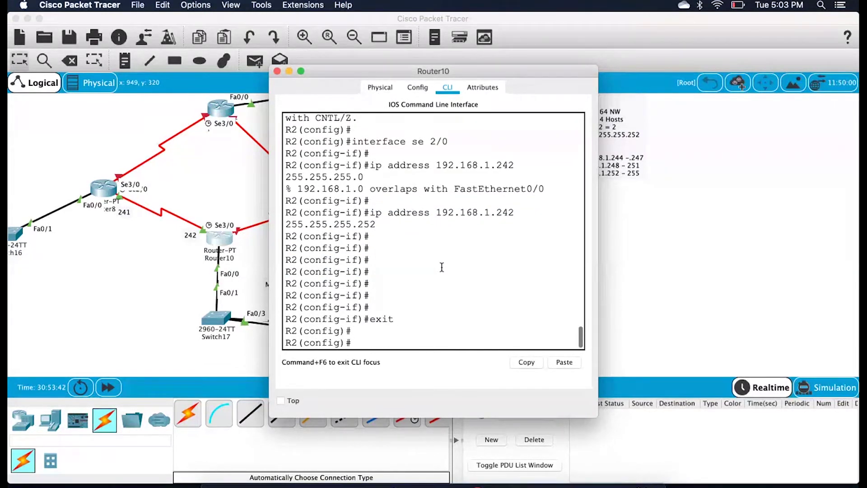
text(exi)
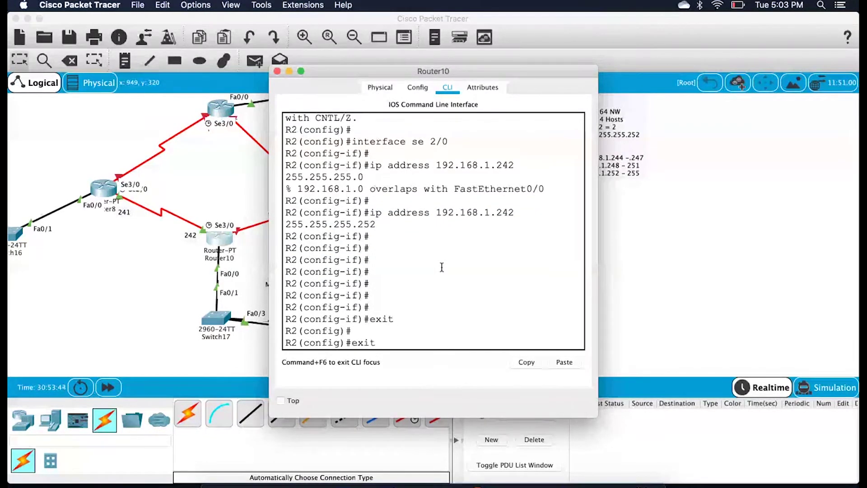
text(t)
key(Return)
key(Up)
key(Up)
key(Down)
key(Up)
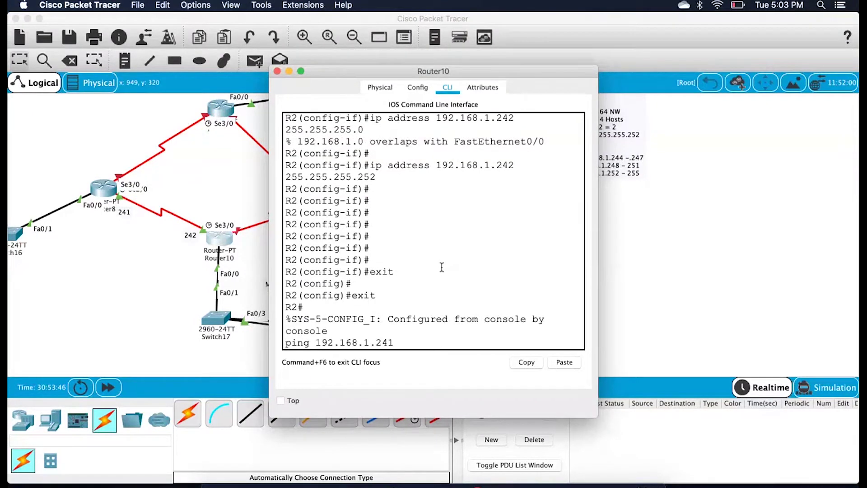
key(Return)
drag(292, 296, 317, 297)
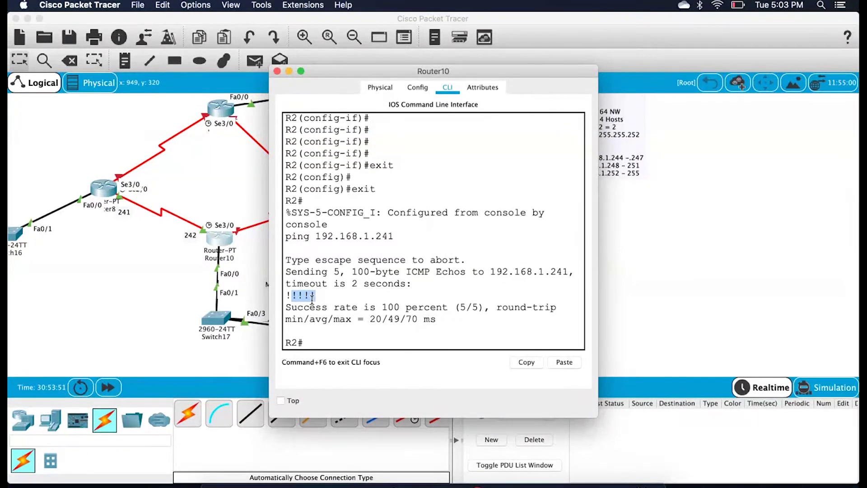
Add notes to the Router10–Router9 serial link: 245 beside Router10 and 246 beside Router9.
click(132, 281)
scroll(124, 293, left, 3)
scroll(124, 293, up, 1)
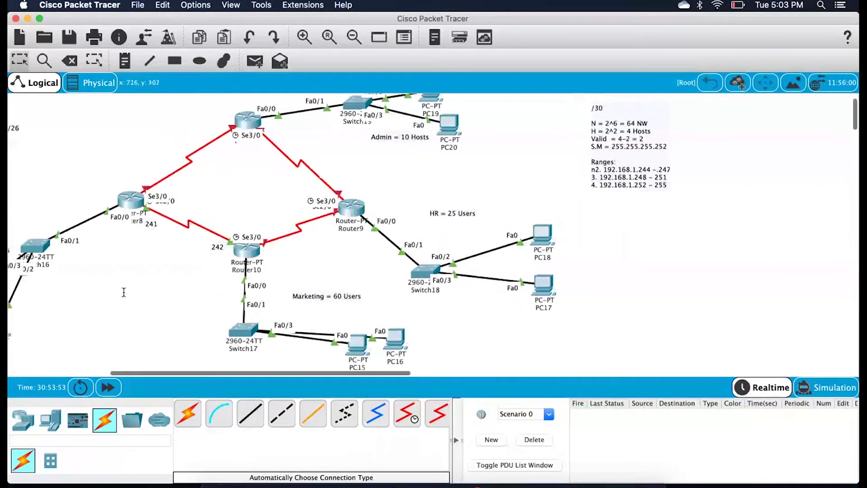
scroll(124, 293, left, 2)
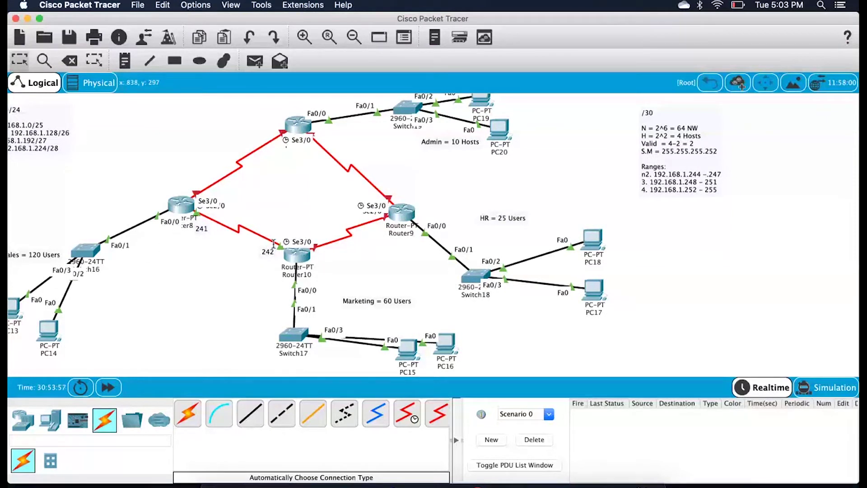
key(n)
click(323, 256)
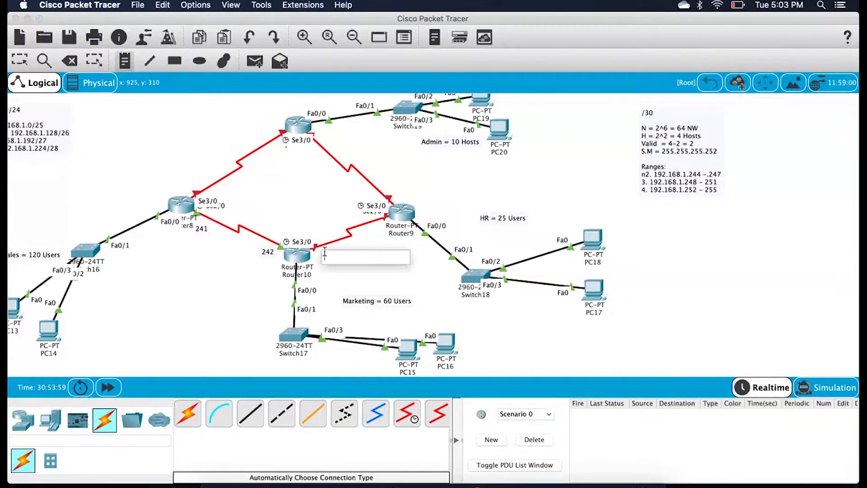
text(245)
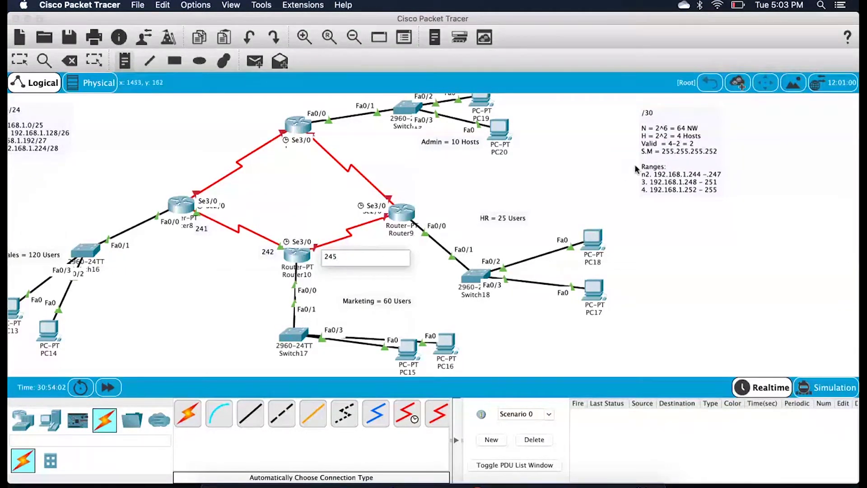
click(369, 234)
text(246)
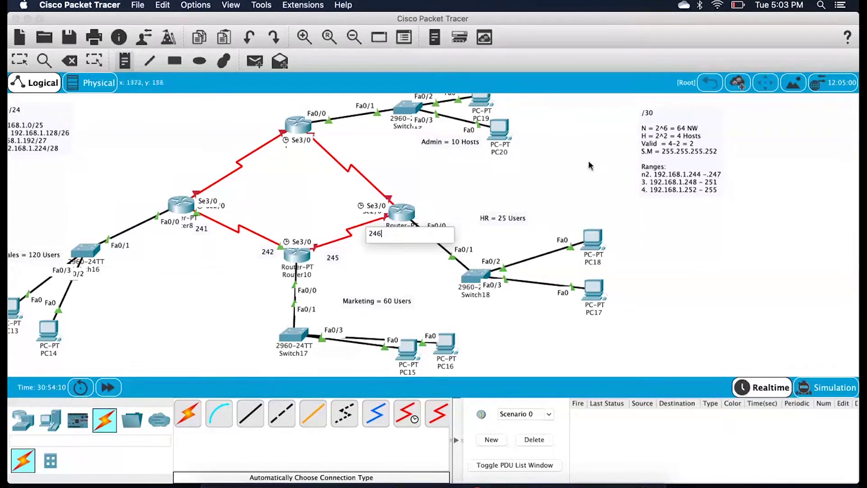
Label the serial link between Router9 and the Admin router with 249 at Router9 and 250 at the Admin router.
click(393, 187)
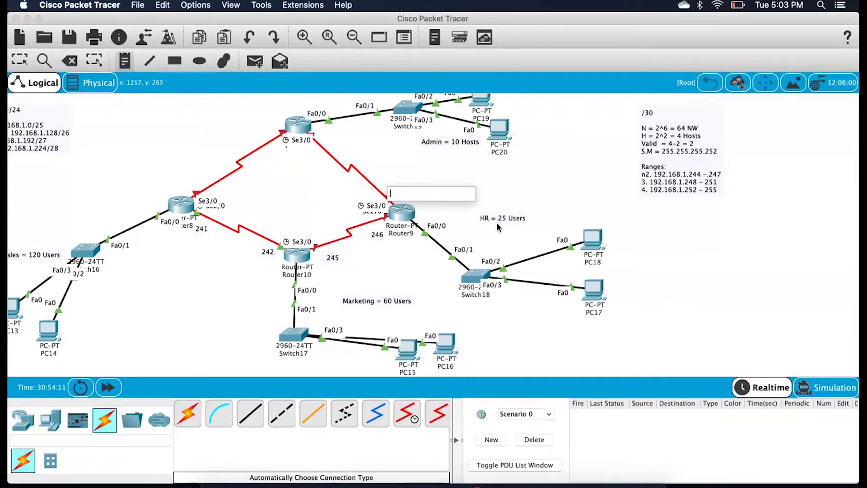
text(249)
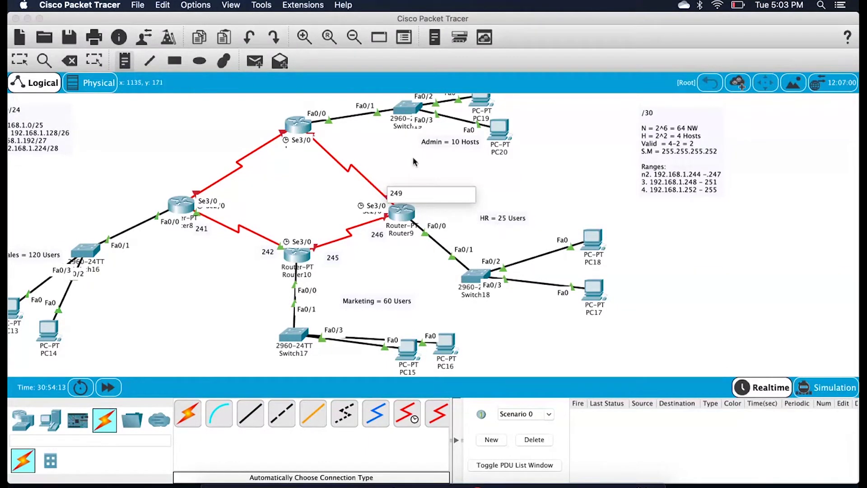
click(327, 135)
text(25)
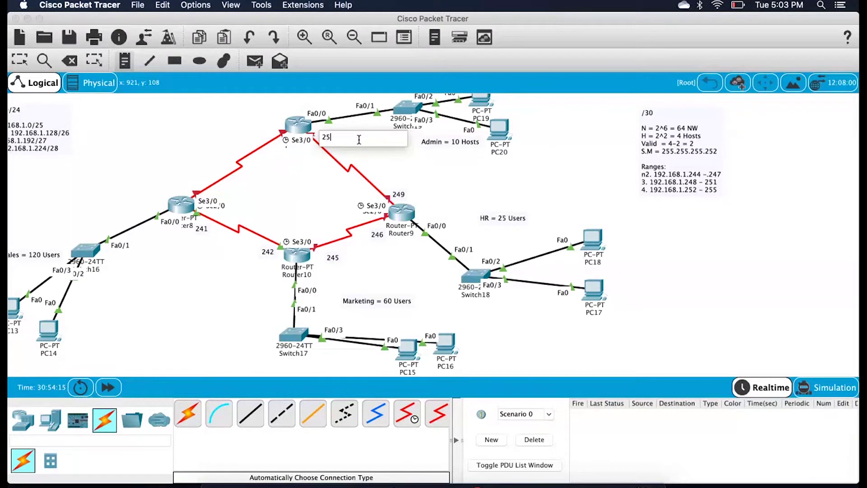
text(0)
Label the serial link between the Admin router and Router8 with 253 at the Admin router and 254 at Router8.
click(273, 130)
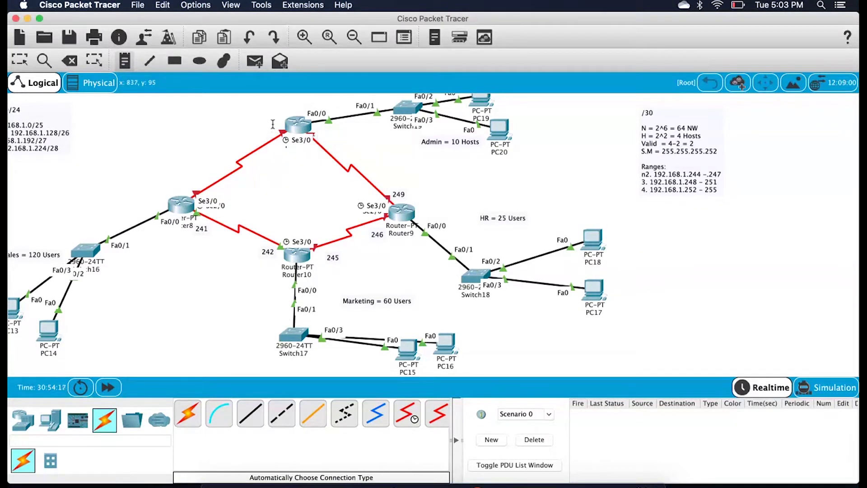
text(25)
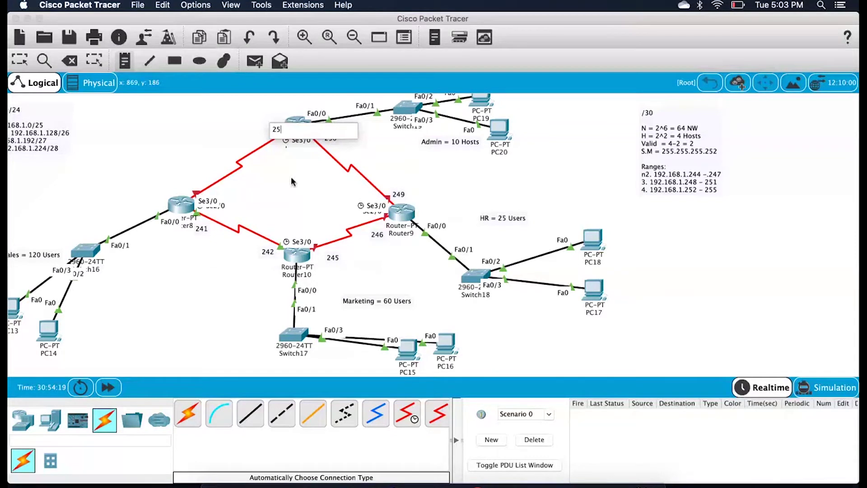
text(3)
click(190, 181)
text(25)
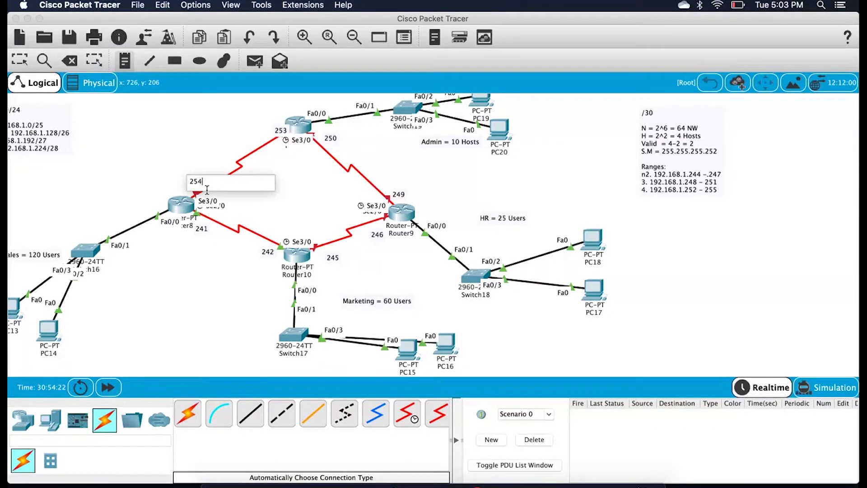
text(4)
key(Escape)
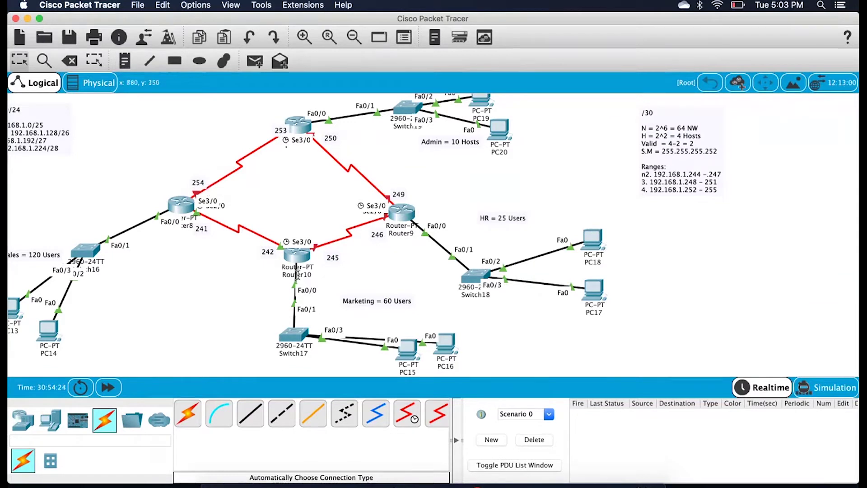
Examine the Sales, Marketing, HR and Admin networks, the serial link labels and the /30 subnet note.
mouse_move(296, 276)
scroll(298, 280, right, 2)
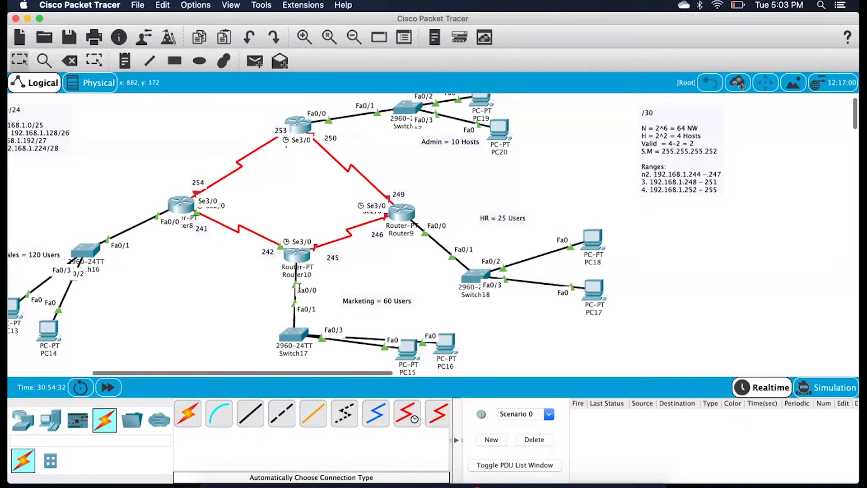
scroll(299, 287, left, 2)
scroll(300, 287, up, 1)
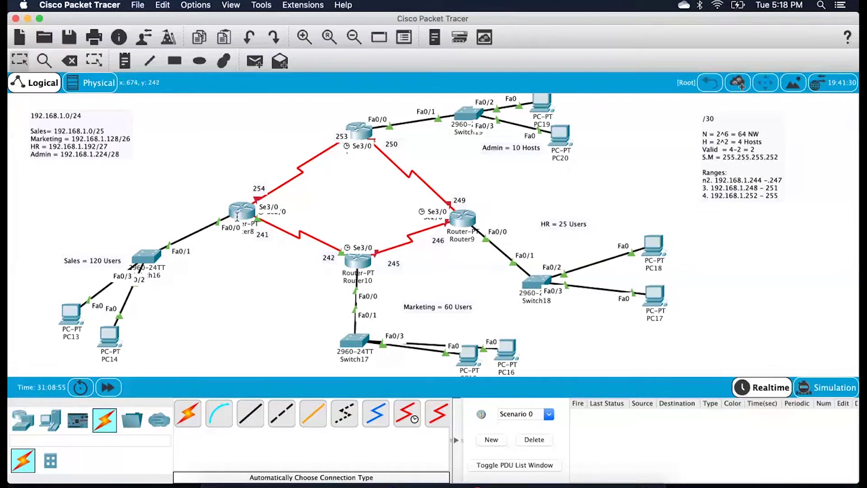
mouse_move(242, 207)
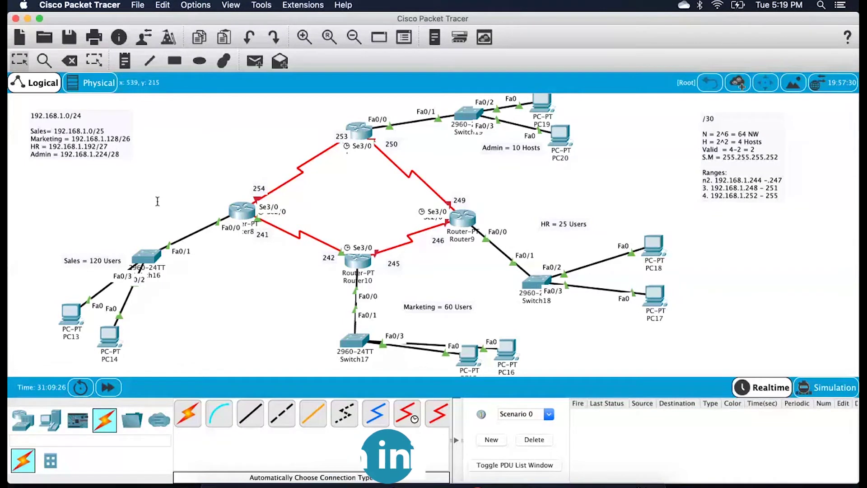
drag(96, 202, 230, 338)
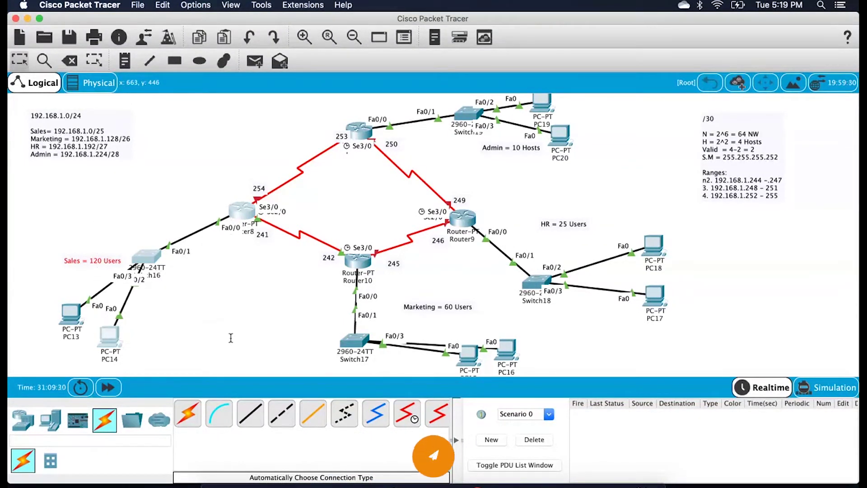
drag(309, 278, 465, 348)
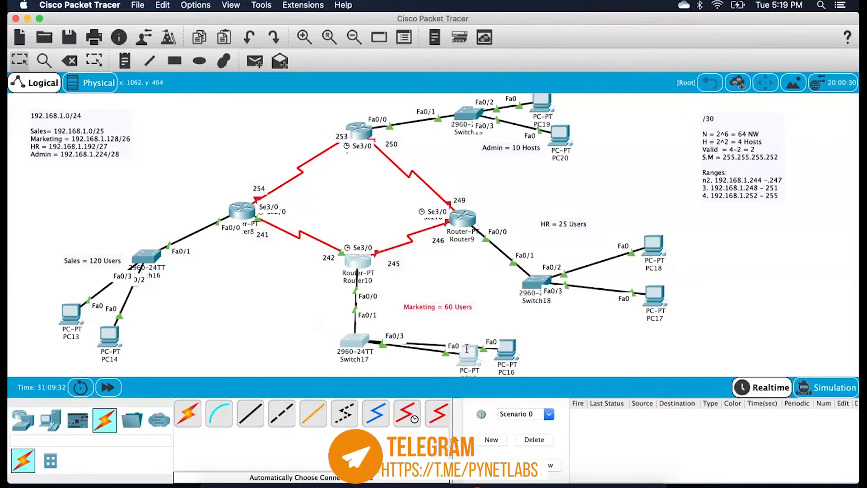
drag(631, 352, 538, 248)
drag(538, 172, 420, 80)
click(325, 168)
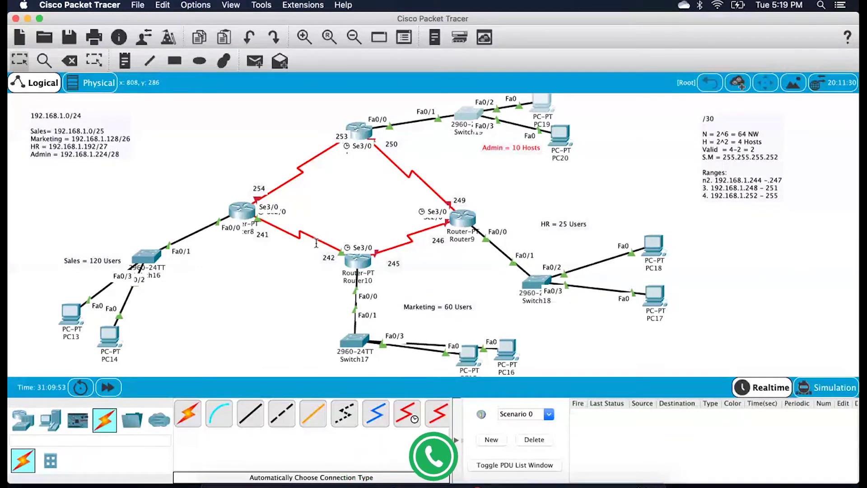
click(740, 142)
drag(739, 142, 753, 143)
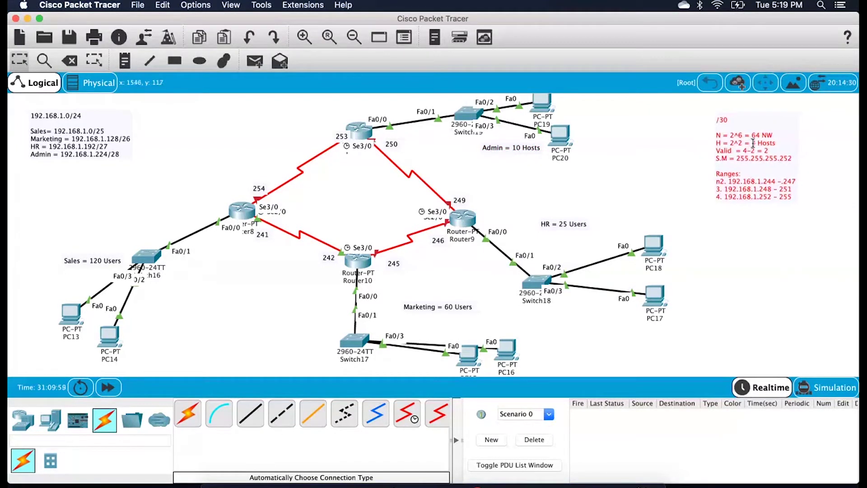
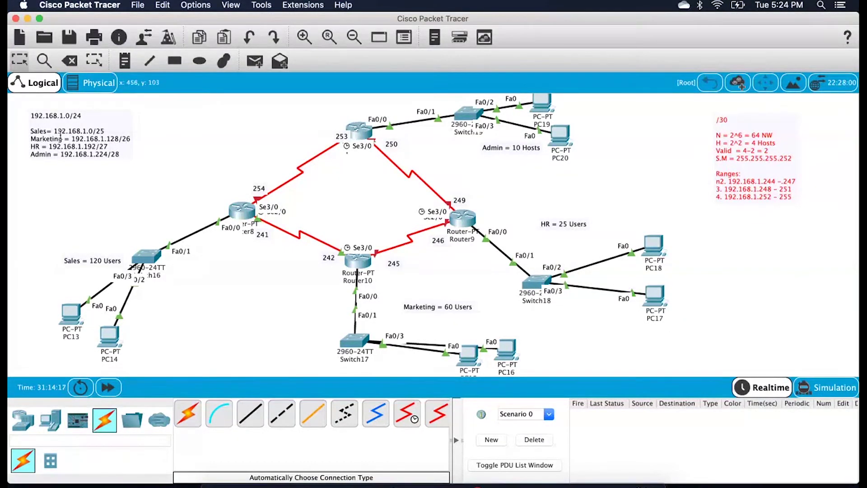
Delete all devices, links and notes of the existing topology from the workspace.
drag(13, 105, 851, 361)
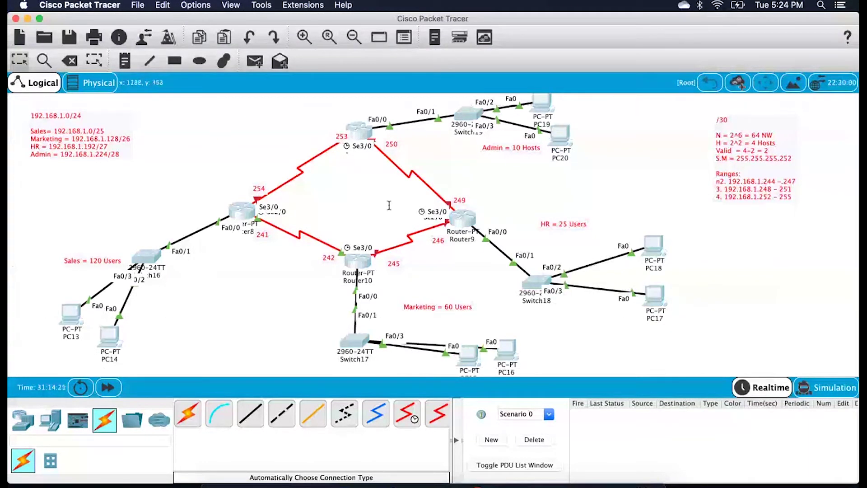
click(74, 63)
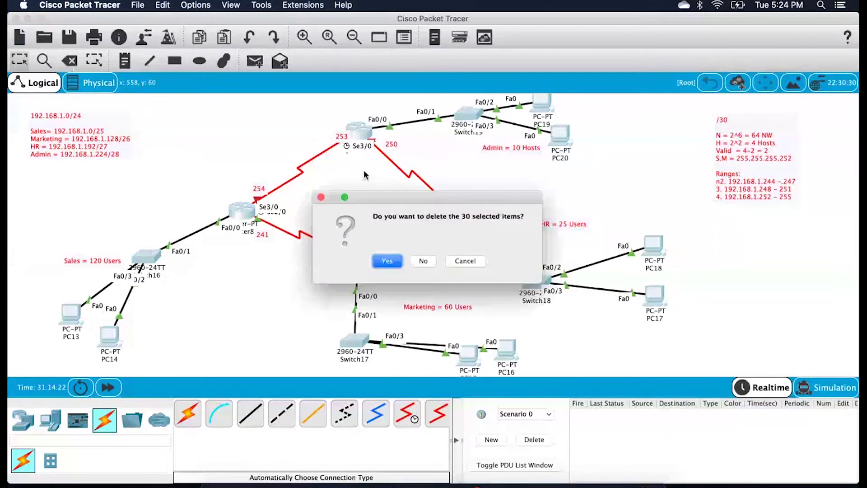
click(389, 258)
key(Escape)
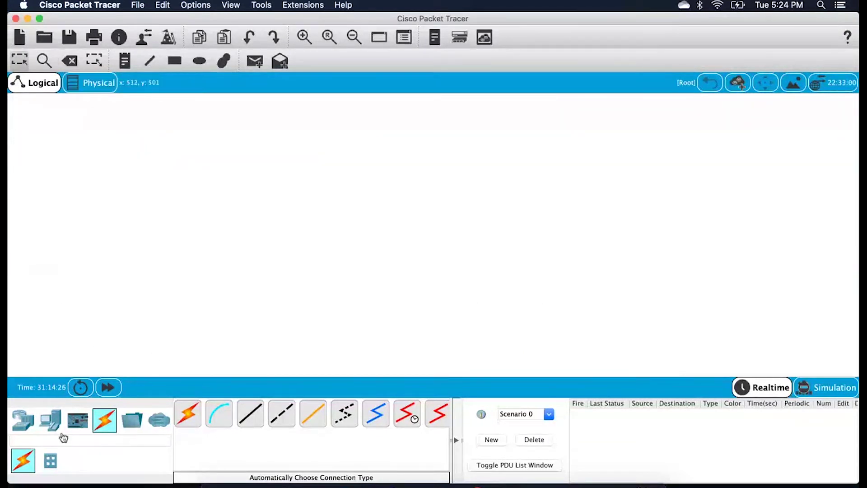
Place two Router-PT routers side by side, spaced well apart, in the upper part of the empty workspace.
click(22, 420)
scroll(239, 426, left, 4)
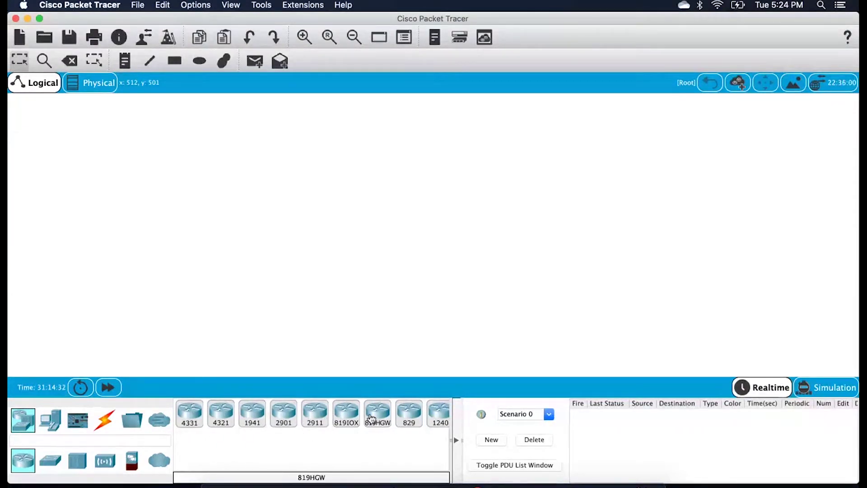
scroll(404, 416, right, 3)
scroll(403, 415, right, 3)
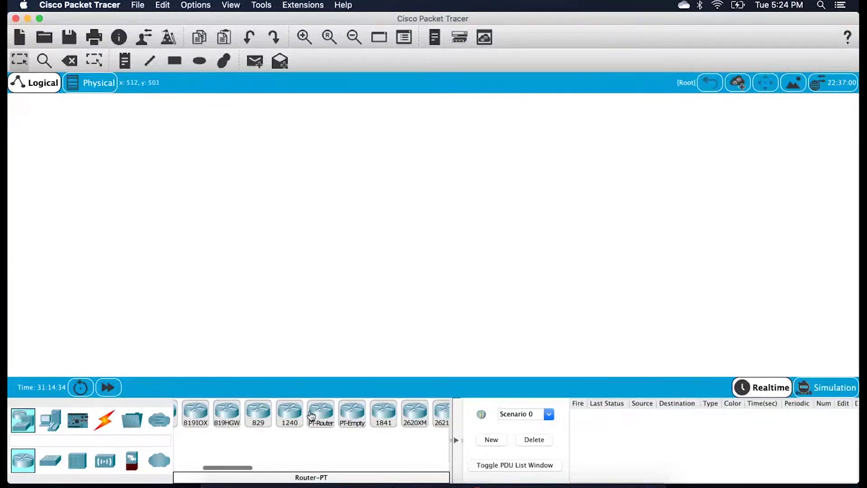
click(321, 413)
click(255, 154)
click(485, 149)
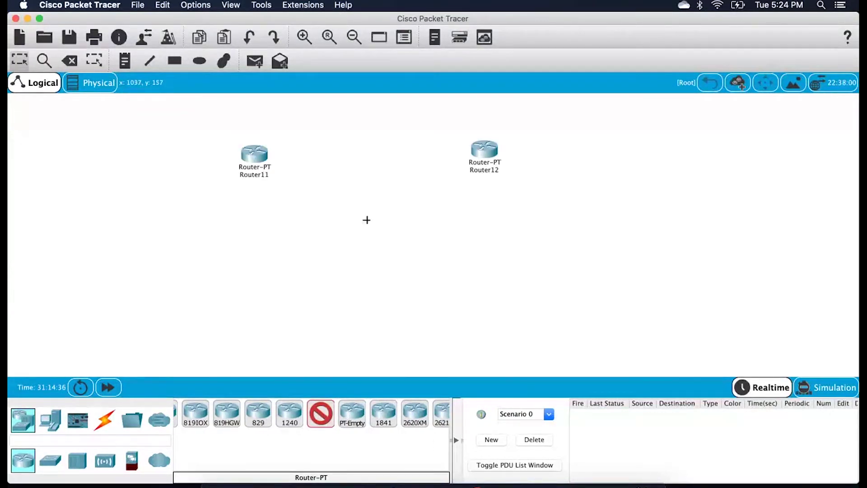
Place two more Router-PT routers, one below Router11 and one below Router12.
click(50, 420)
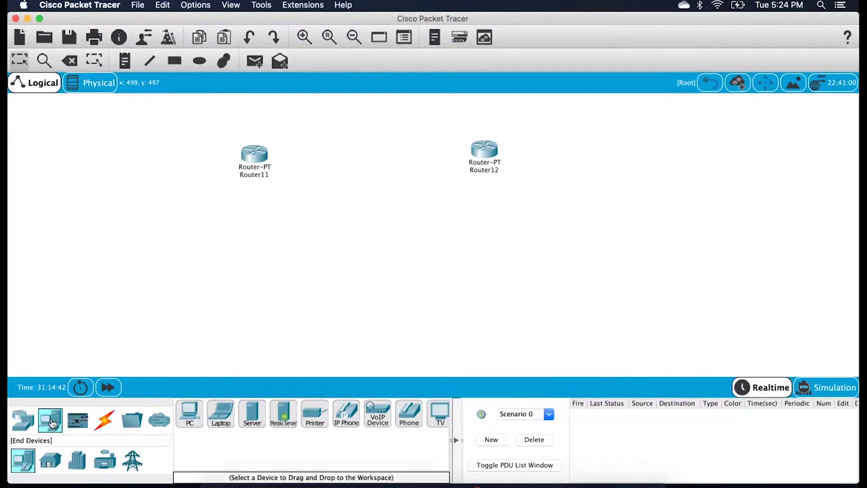
click(23, 421)
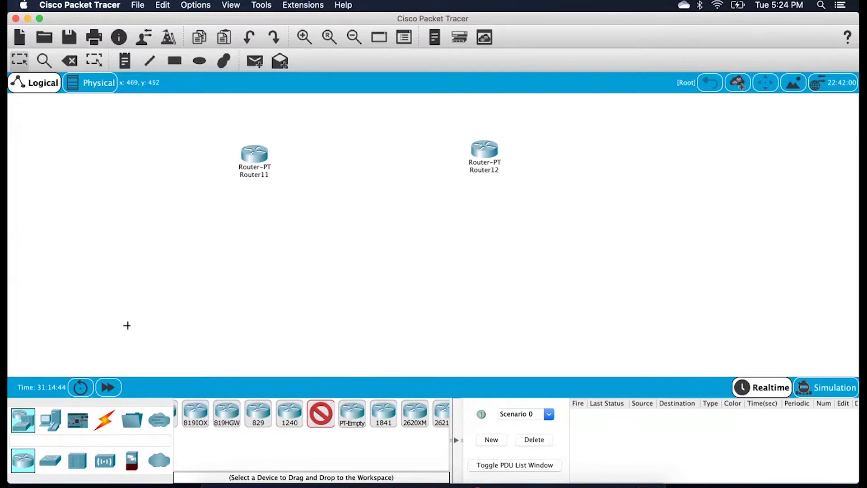
click(245, 238)
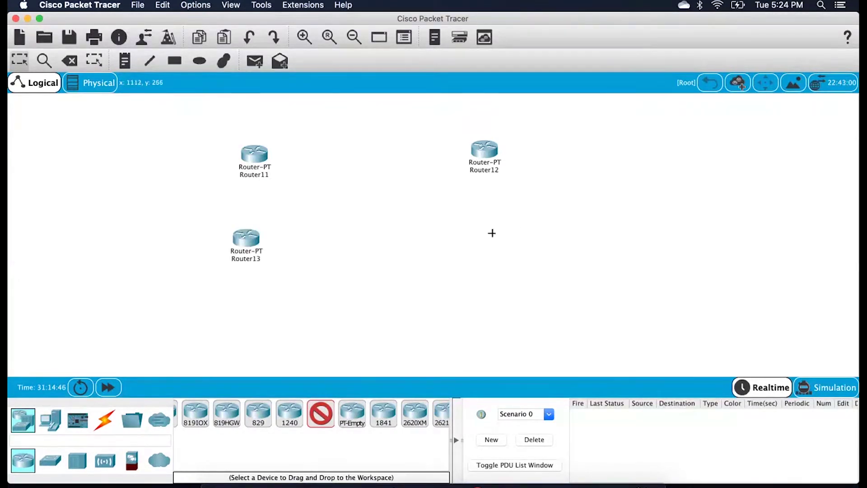
click(481, 235)
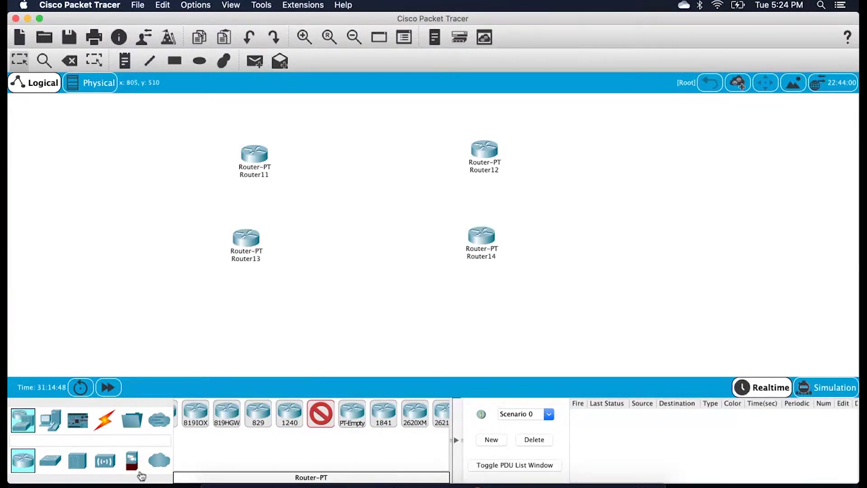
Place four PC-PT end devices, two below Router13 and two below Router14.
click(50, 420)
click(189, 413)
click(213, 325)
click(269, 326)
click(468, 311)
click(507, 311)
Delete the two lower routers, Router13 and Router14, from the workspace.
drag(201, 216, 544, 266)
click(71, 60)
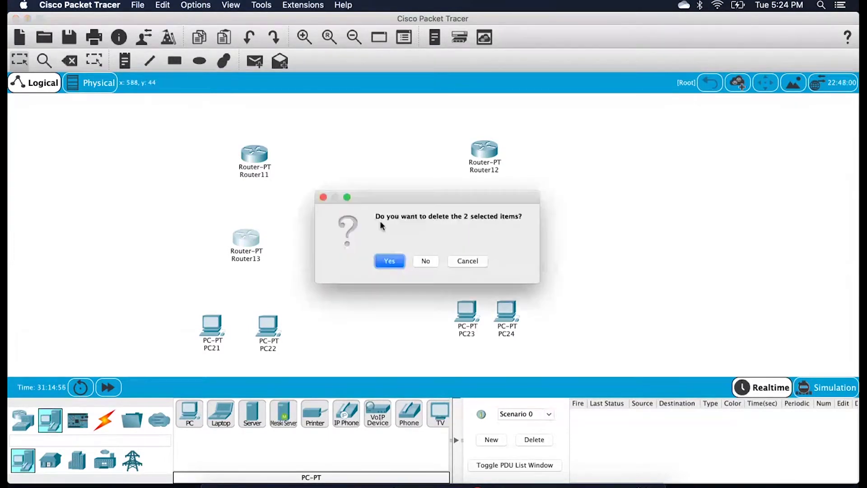
click(389, 259)
Place two 2960-24TT switches, one below Router11 and one below Router12, above the PC pairs.
click(23, 420)
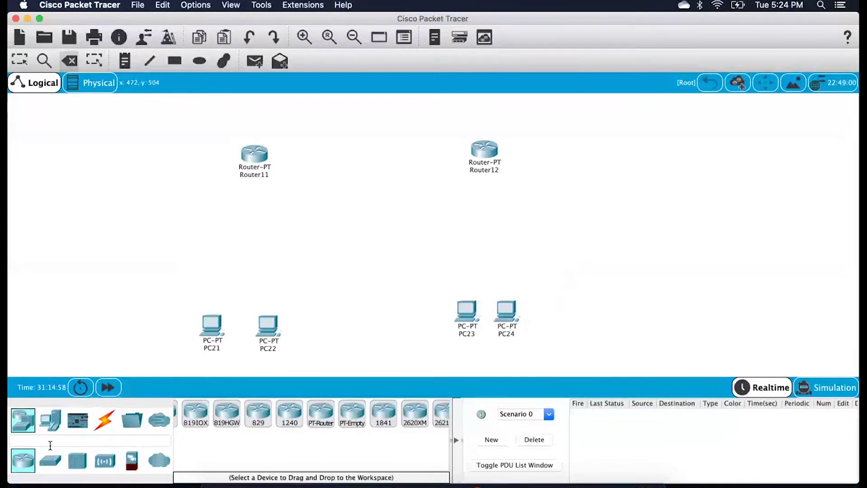
click(50, 460)
click(190, 412)
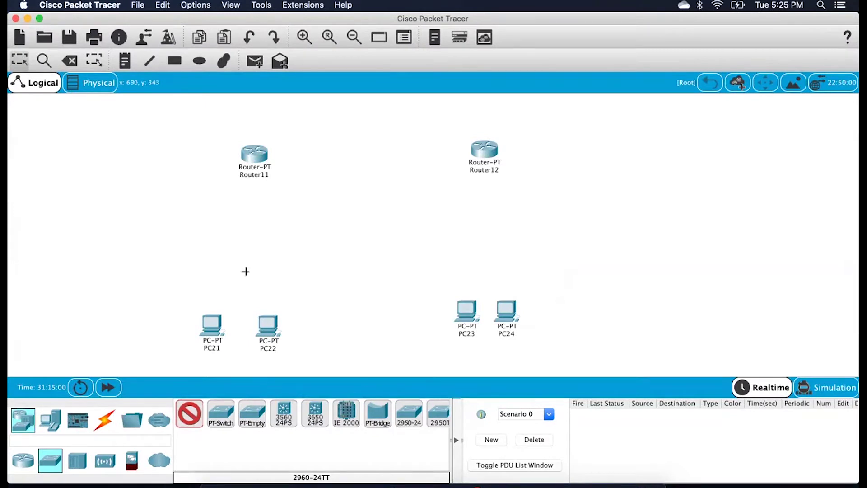
click(245, 230)
click(478, 229)
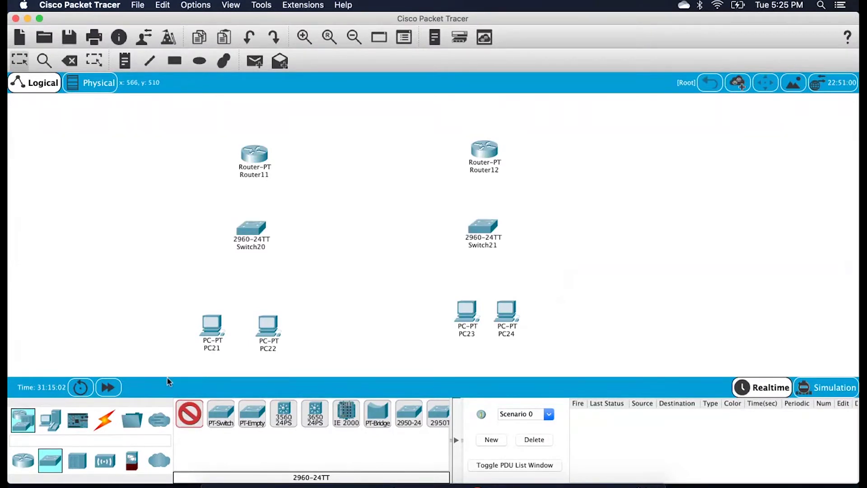
Using the automatic connection type, link Router11 to Switch20 and connect PC21 and PC22 to Switch20.
click(104, 427)
click(196, 418)
click(254, 153)
click(254, 233)
click(254, 239)
click(211, 324)
click(268, 325)
click(247, 227)
Link Router12 to Switch21 and connect PC23 and PC24 to Switch21 with automatic connections.
click(482, 151)
click(480, 230)
click(482, 231)
click(467, 311)
click(506, 310)
click(481, 240)
Connect Router11 to Router12 with the automatic connection type and end the cabling.
click(262, 156)
click(481, 151)
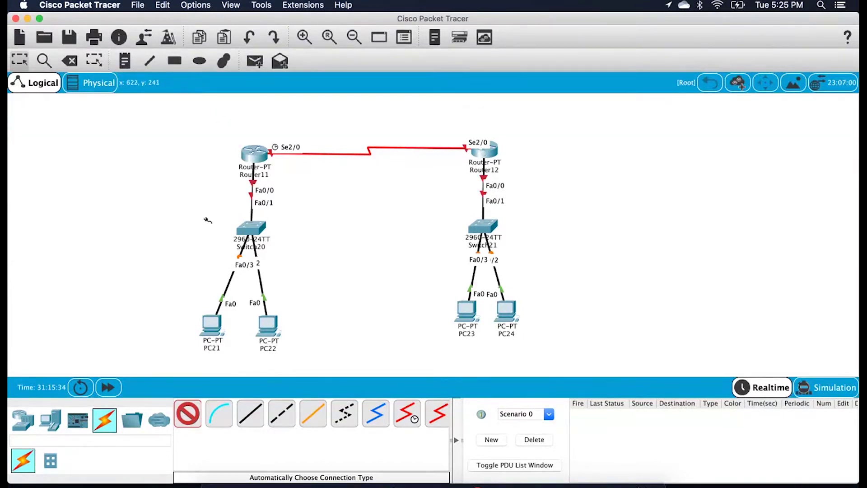
key(Escape)
Add the note 192.168.1.0/24 beside the Router11 LAN and the note 192.168.2.0 beside the Router12 LAN.
key(n)
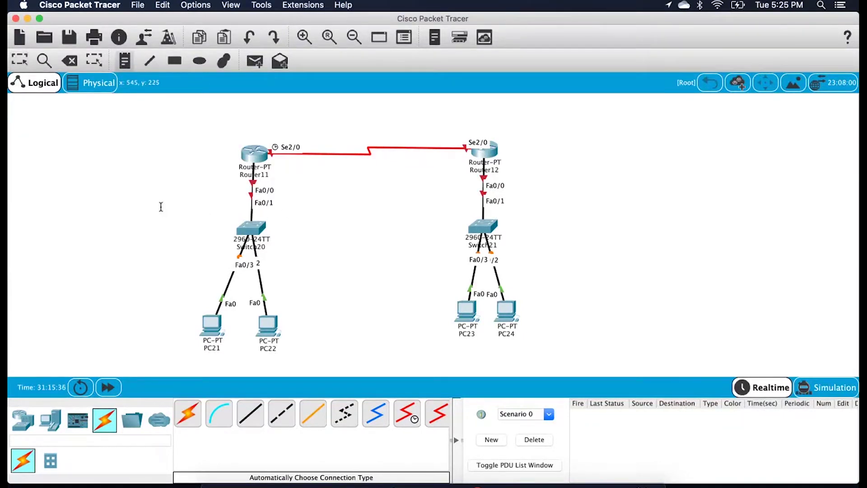
click(167, 210)
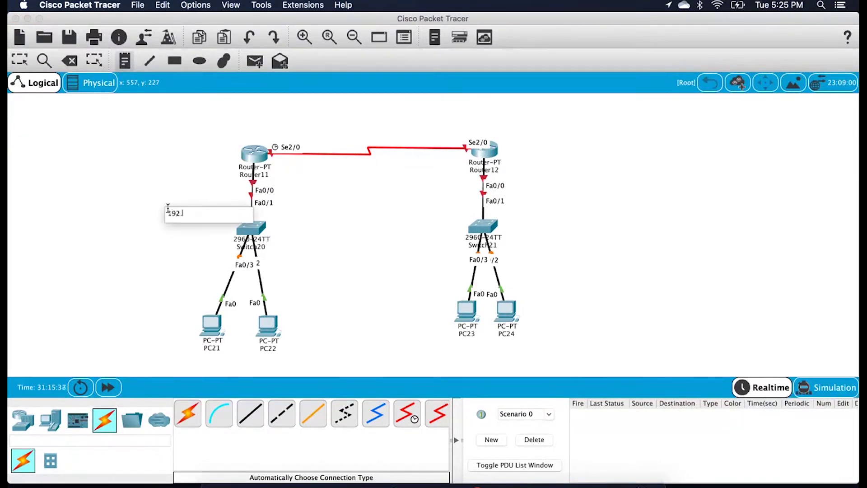
text(192.168.1.0/24)
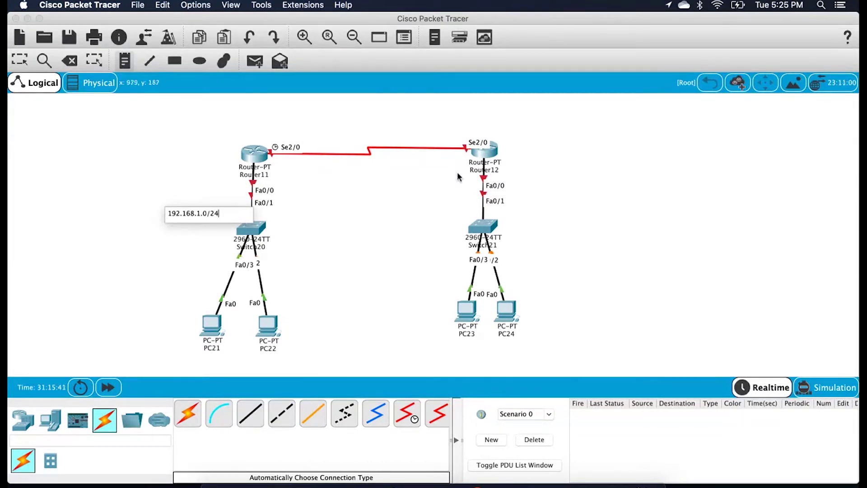
click(525, 205)
text(192)
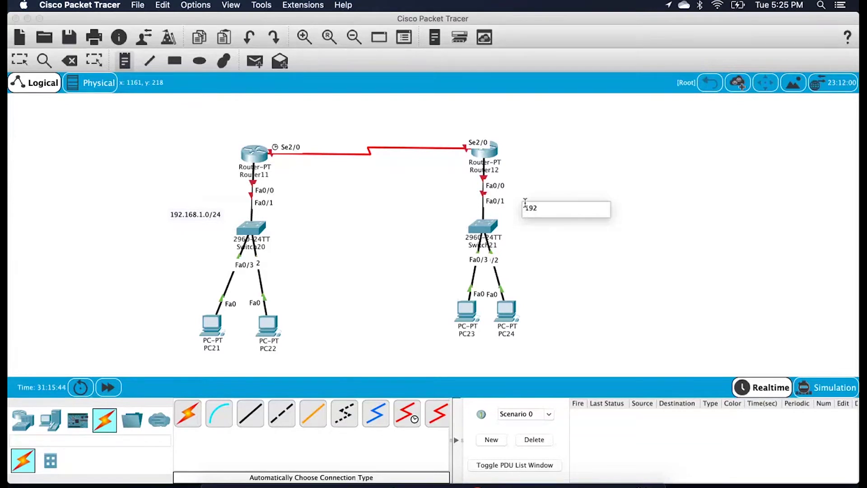
text(.168.2.0)
click(410, 256)
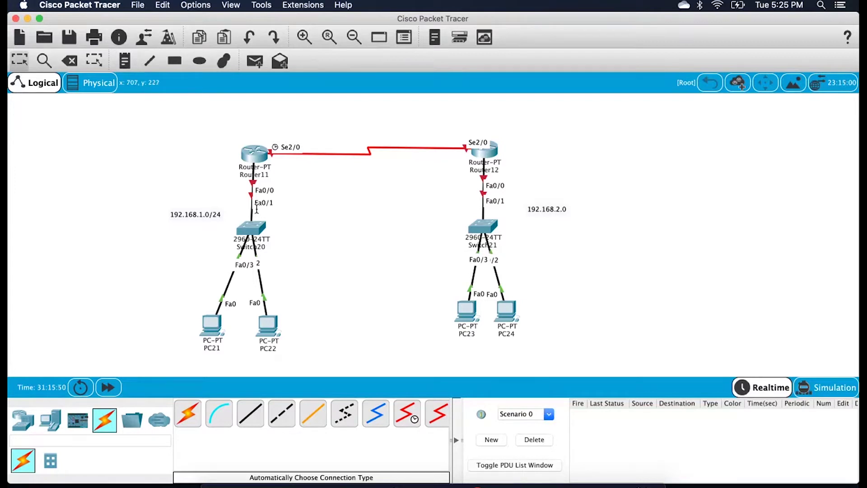
Open Router11's command line interface and widen its window so that the Router11 network stays in view beside it.
mouse_move(264, 247)
click(254, 155)
click(448, 88)
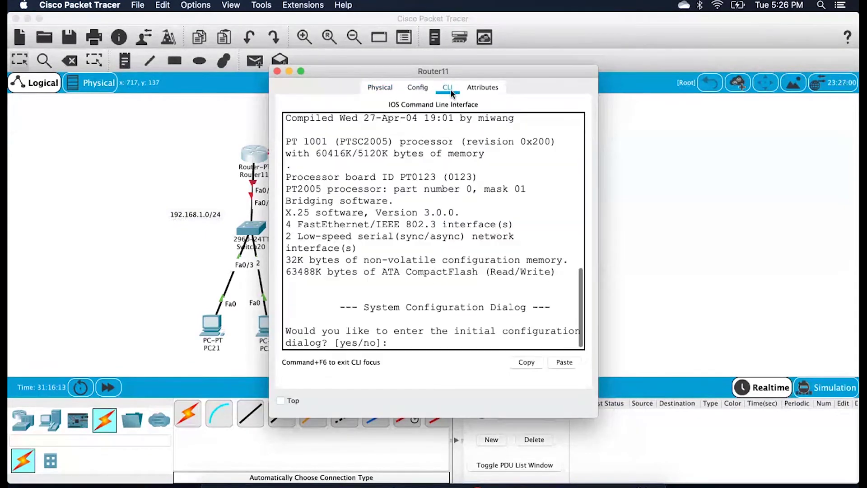
drag(600, 233, 781, 232)
scroll(177, 287, right, 5)
scroll(177, 287, down, 2)
scroll(177, 286, left, 4)
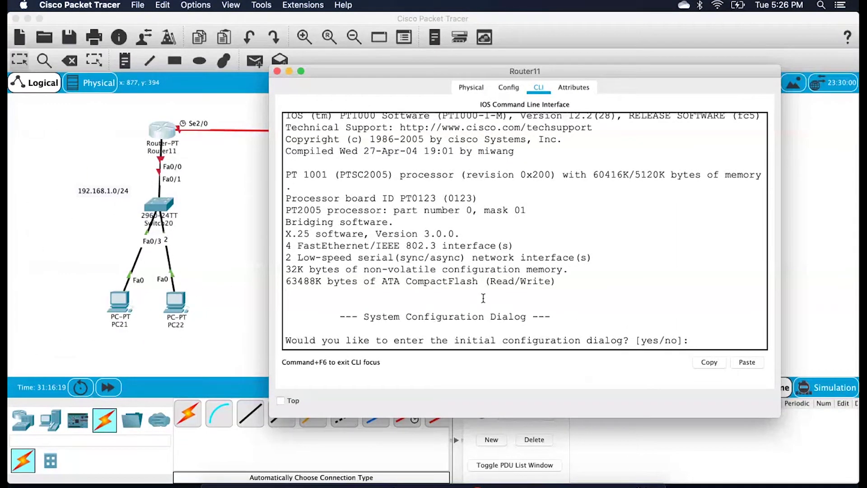
Answer no to Router11's initial configuration dialog and enter global configuration mode with en and conf t.
key(Return)
key(Return)
text(en)
key(Return)
key(Return)
text(conf t)
key(Return)
Set Router11's hostname to R1.
text(hostname)
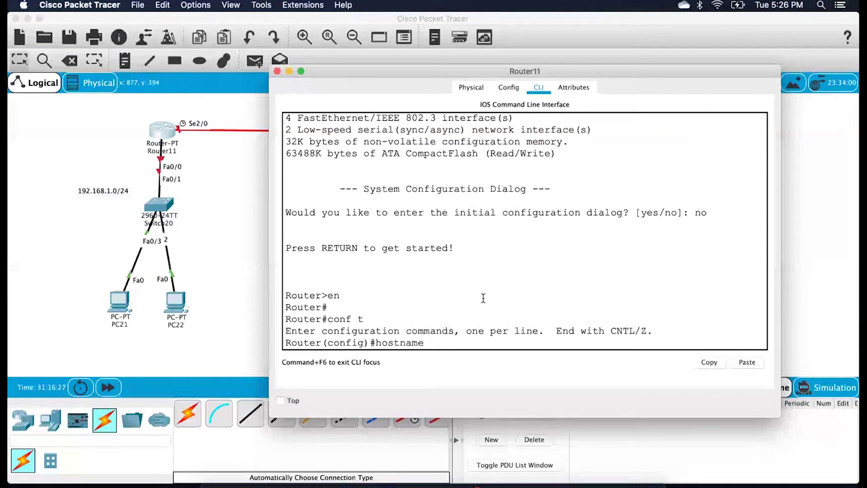
text( R1)
key(Return)
key(Return)
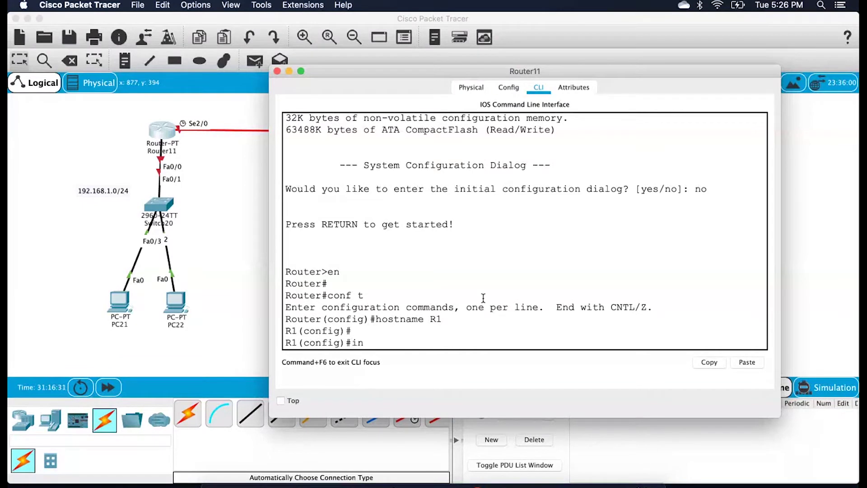
Enter interface fa 0/0 on R1 and enable it with no shutdown.
text(interface fa 0)
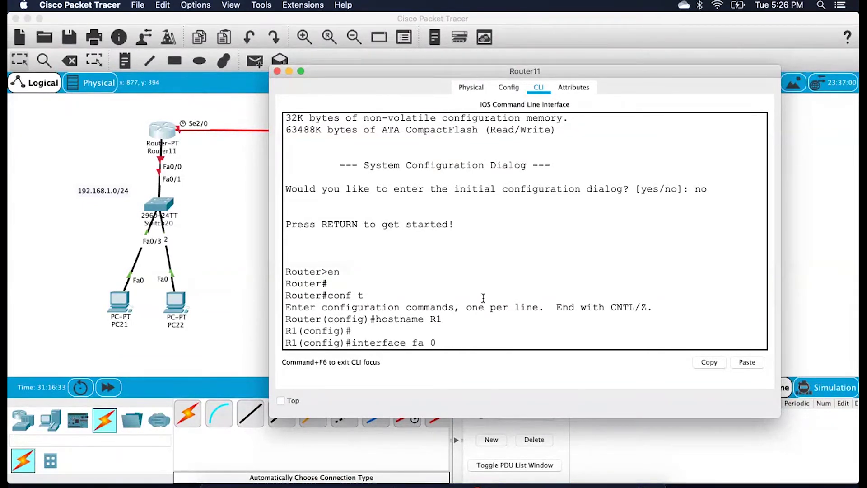
text(/0)
key(Return)
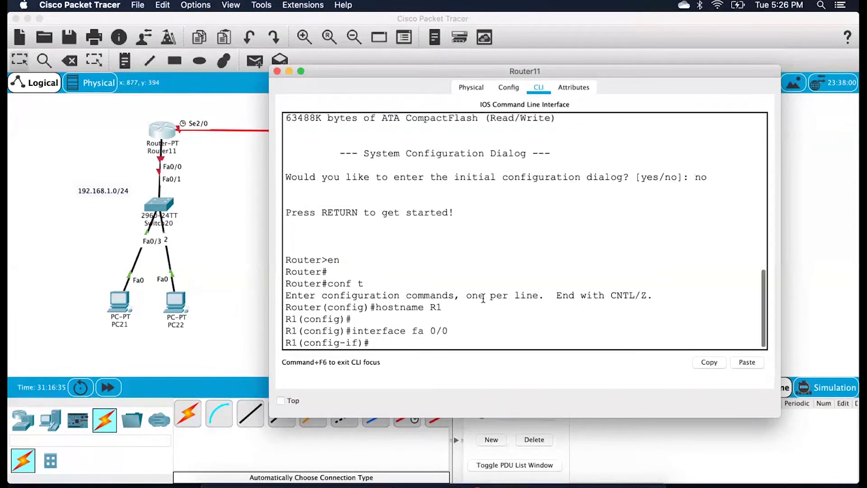
text(no shutdown)
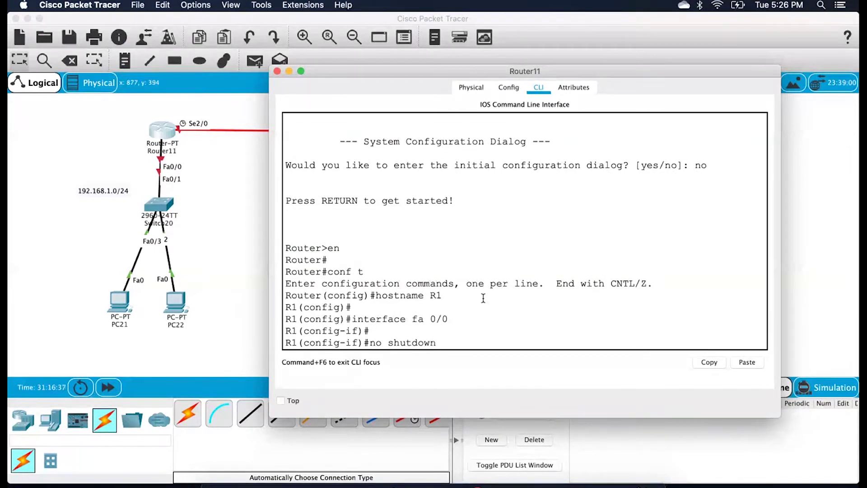
key(Return)
key(Return)
key(Return)
Assign an IP address to R1's FastEthernet0/0 interface with the ip add command.
text(ip add)
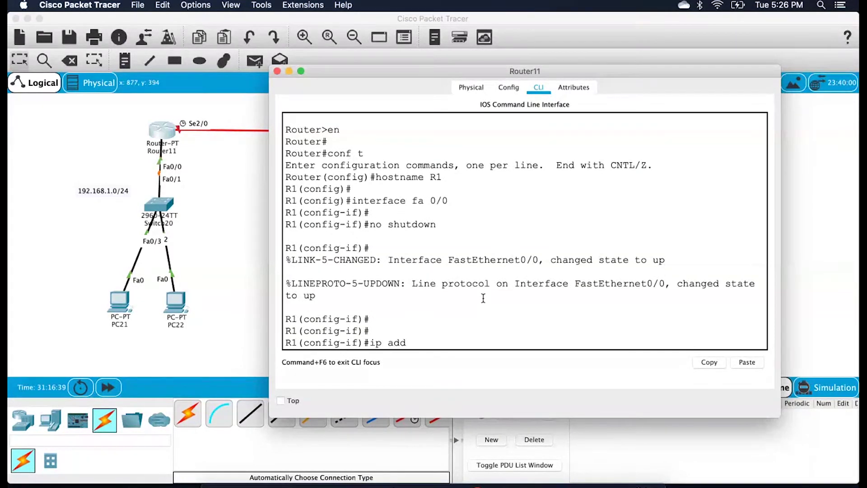
Assign IP address 192.168.1.1 with mask 255.255.255.0 to FastEthernet 0/0 on R1.
text(ress 192.168.1.1 255.255.255.0)
key(Return)
key(Return)
Create DHCP pool a on R1 with network 192.168.1.0 and mask 255.255.255.0.
text(ip dhcp pool a)
key(Return)
text(nfig)#n)
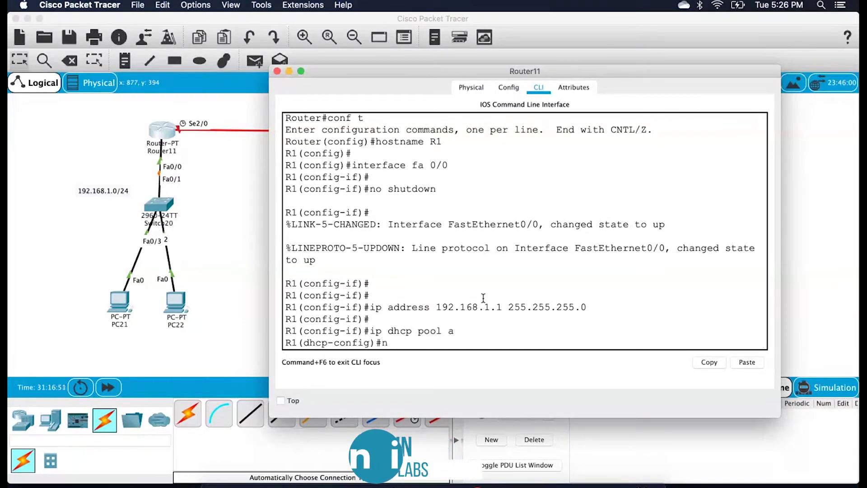
text(etwork 192.1)
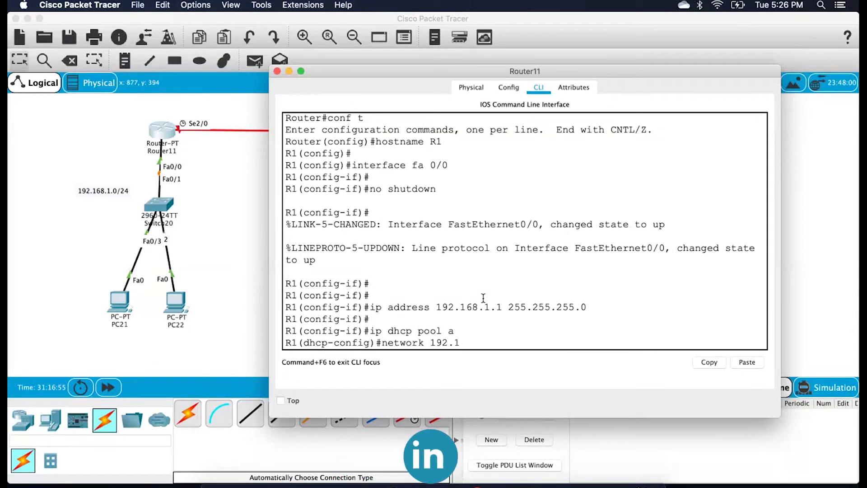
text(68.1.)
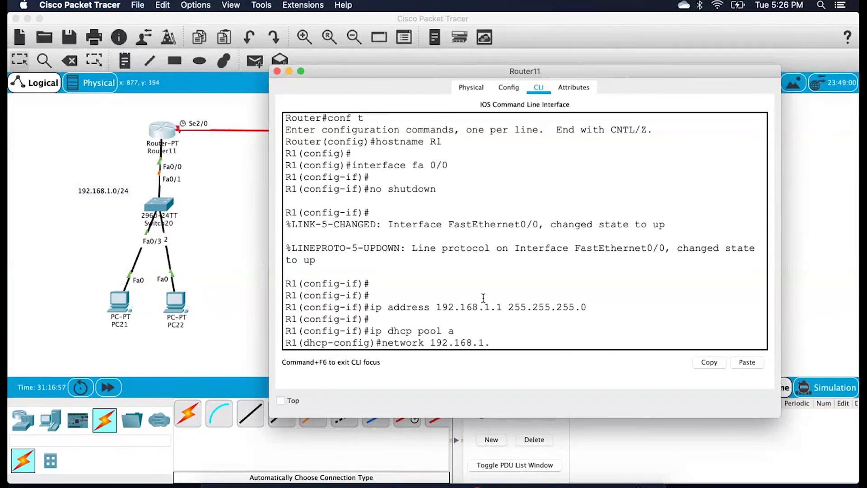
text(0 255.255.55.)
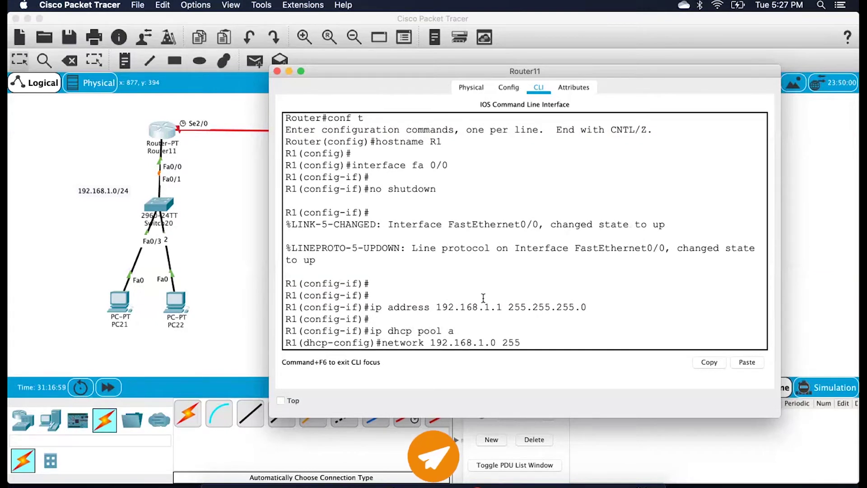
key(BackSpace)
key(BackSpace)
key(BackSpace)
text(255.0)
key(Return)
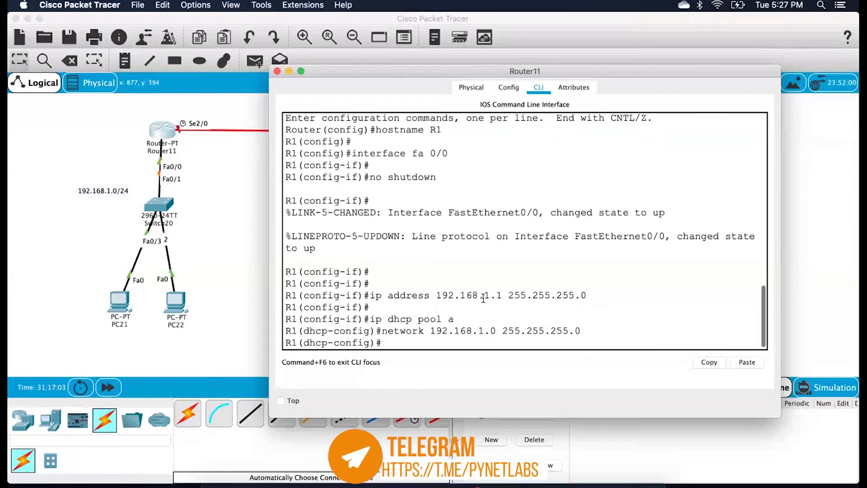
Set the default router of DHCP pool a to 192.168.1.1 and return to global configuration mode.
text(defu)
key(BackSpace)
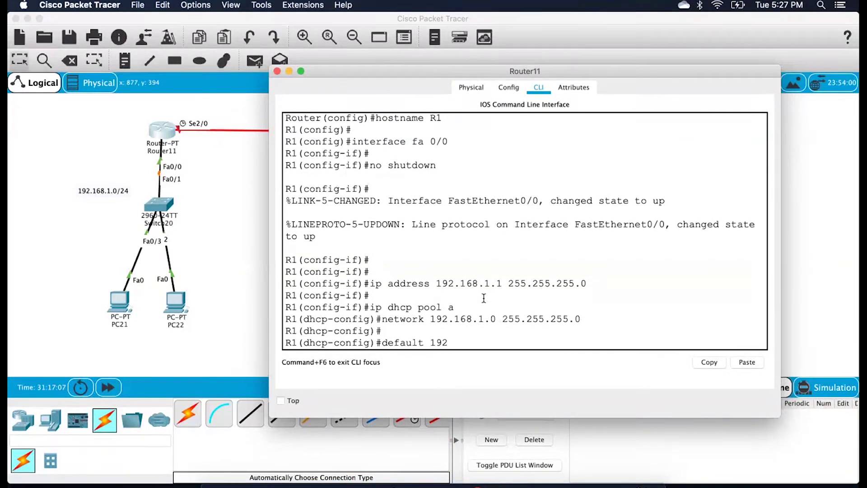
text(lt 192.168.1.1)
key(Return)
key(Return)
key(Return)
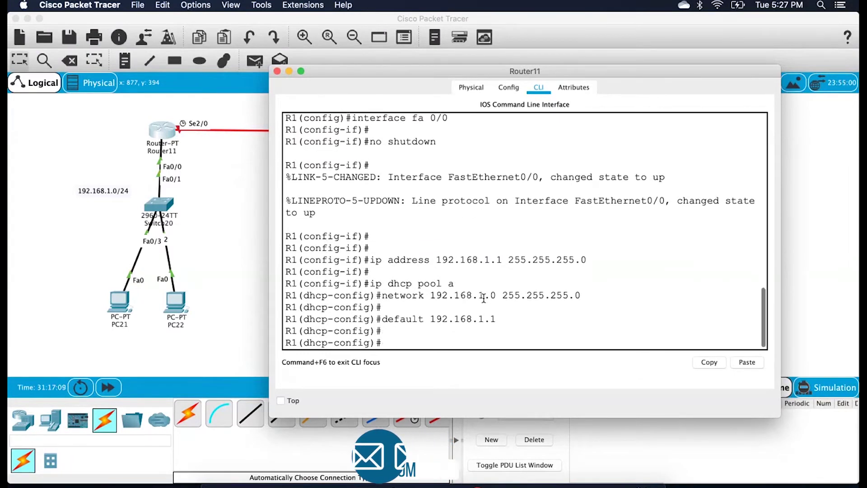
text(exit)
key(Return)
key(Return)
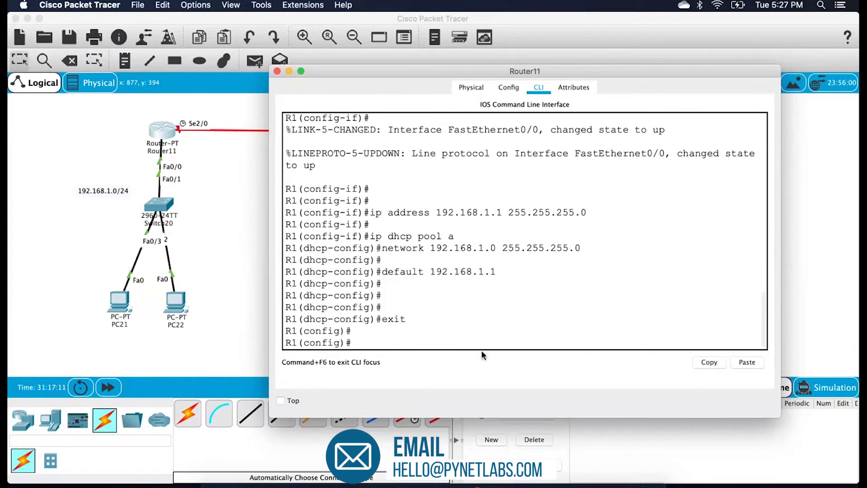
Switch PC21's IPv4 configuration to DHCP and close its device window.
click(125, 319)
click(418, 87)
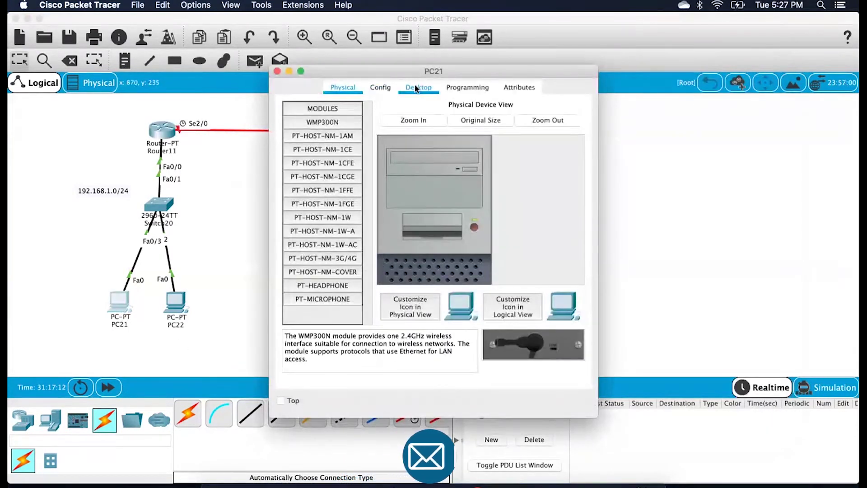
click(307, 151)
click(304, 166)
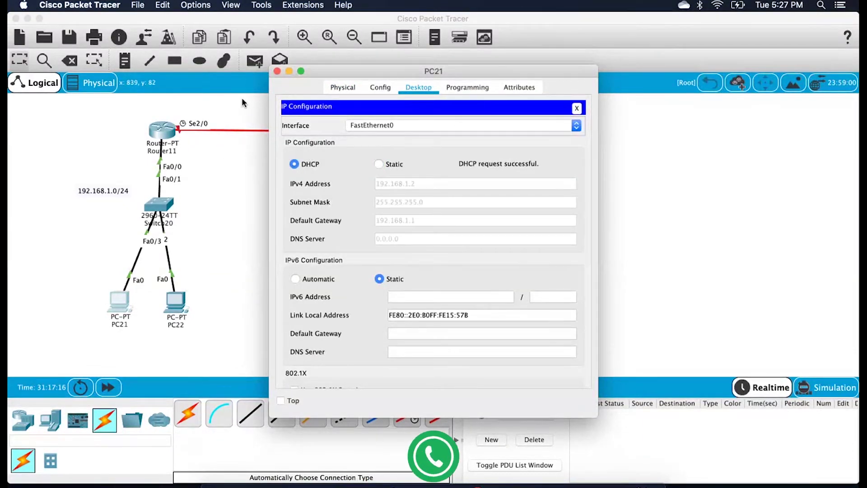
click(277, 71)
Switch PC22's IPv4 configuration to DHCP and close its device window.
click(169, 315)
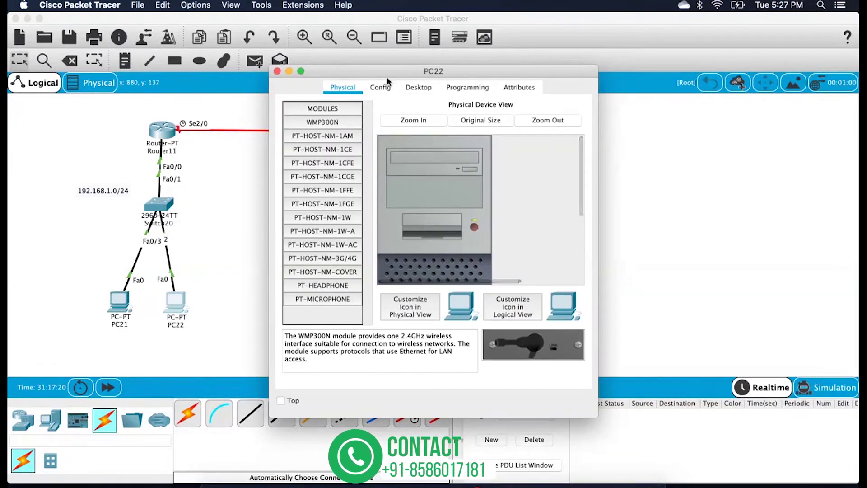
click(419, 87)
click(294, 140)
click(294, 164)
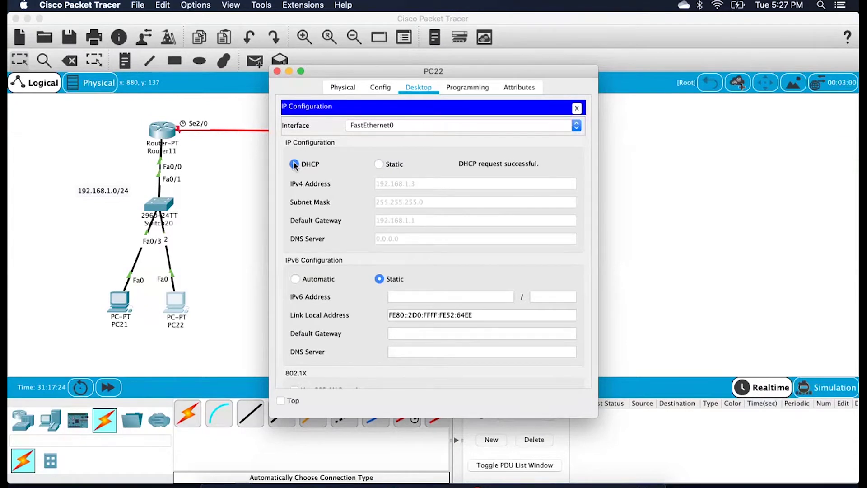
click(278, 72)
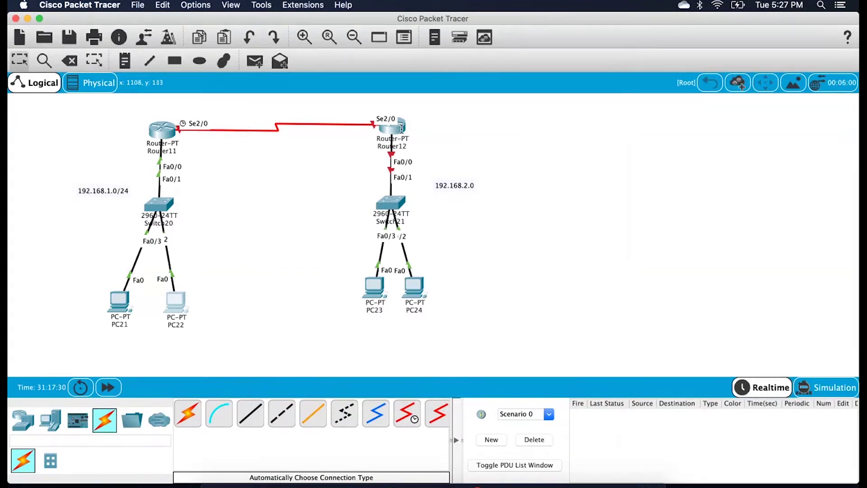
Open Router12's command line, decline the initial configuration dialog, and enter global configuration mode.
click(401, 129)
click(448, 87)
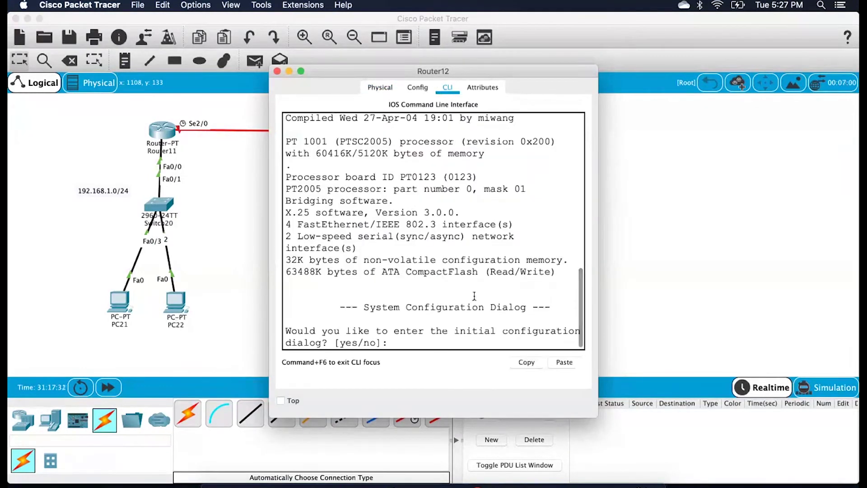
key(Return)
key(Return)
text(no)
key(Return)
key(Return)
text(en)
key(Return)
text(conf t)
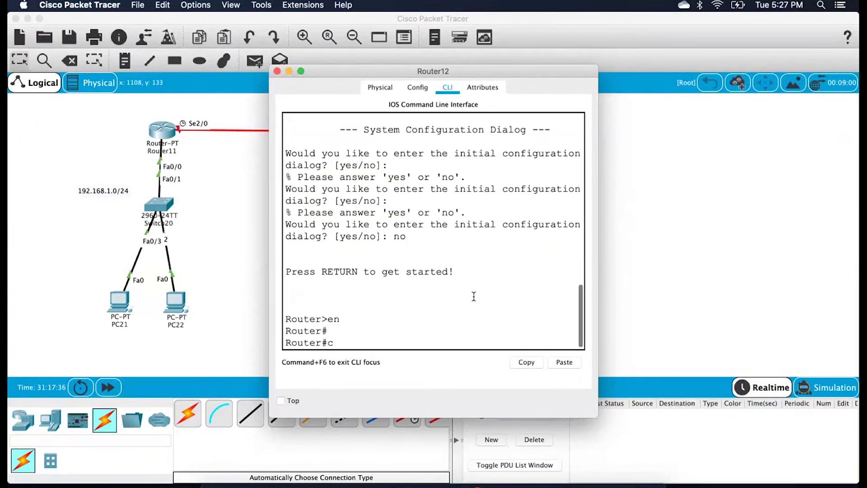
key(Return)
key(Return)
Enter interface configuration for FastEthernet 0/0 on Router12 and enable it with no shutdown.
text(interface fa /0)
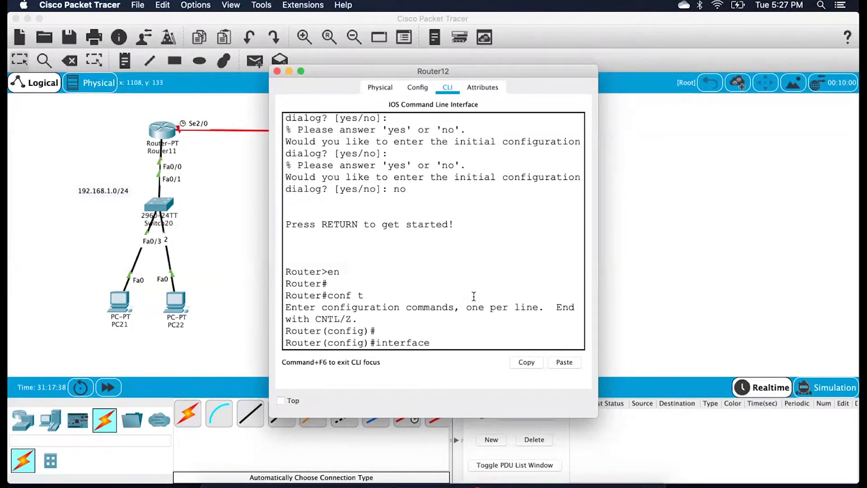
key(Return)
text(no)
key(BackSpace)
key(BackSpace)
text(int)
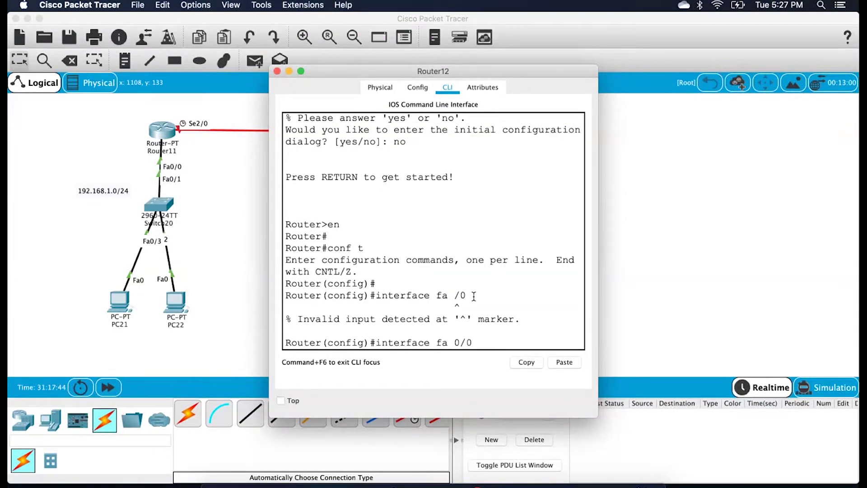
key(Return)
text(no shutdow)
text(n)
key(Return)
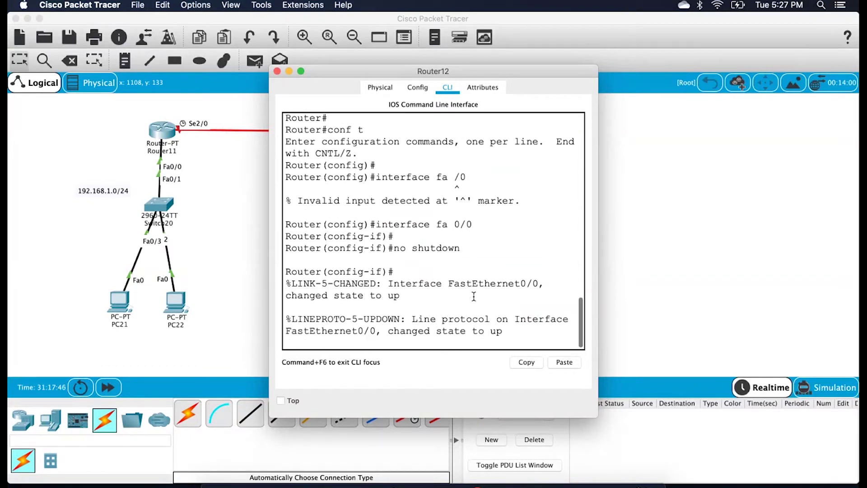
Try to assign 192.168.2.0 with mask 255.255.255.0 to FastEthernet 0/0 on Router12.
text(ip address 192.168.2.0 255.255.255.0)
key(Return)
key(Return)
key(Return)
key(Return)
key(Return)
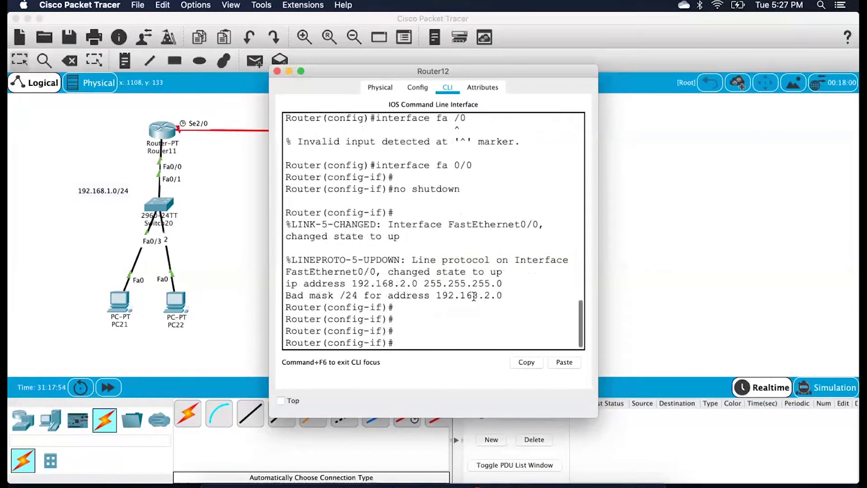
Reissue the IP address command on Router12's FastEthernet 0/0 with 192.168.2.1 and mask 255.255.255.0.
key(Up)
key(Left)
key(Left)
key(Left)
key(Left)
key(Left)
key(Left)
key(Left)
key(Left)
key(Left)
key(Left)
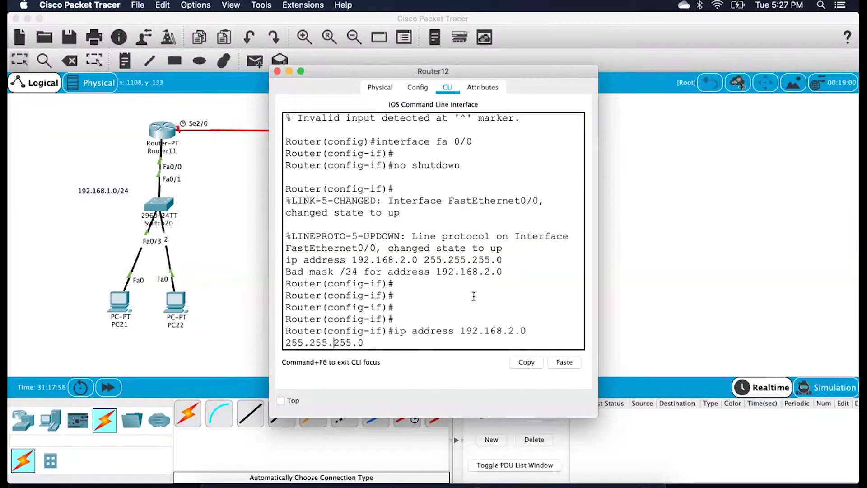
key(Left)
key(Left)
key(Delete)
text(1)
key(Return)
key(Return)
key(Return)
key(Return)
key(Return)
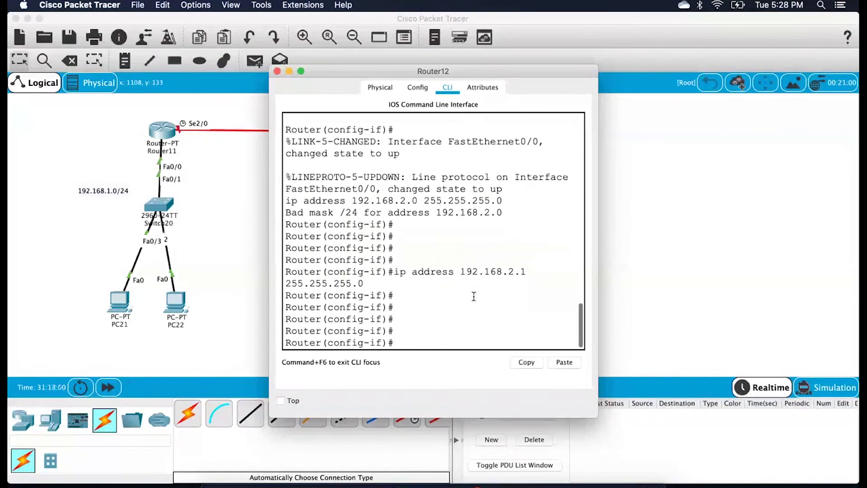
Create DHCP pool b on Router12 with network 192.168.2.0 and mask 255.255.255.0.
text(ip dhcp)
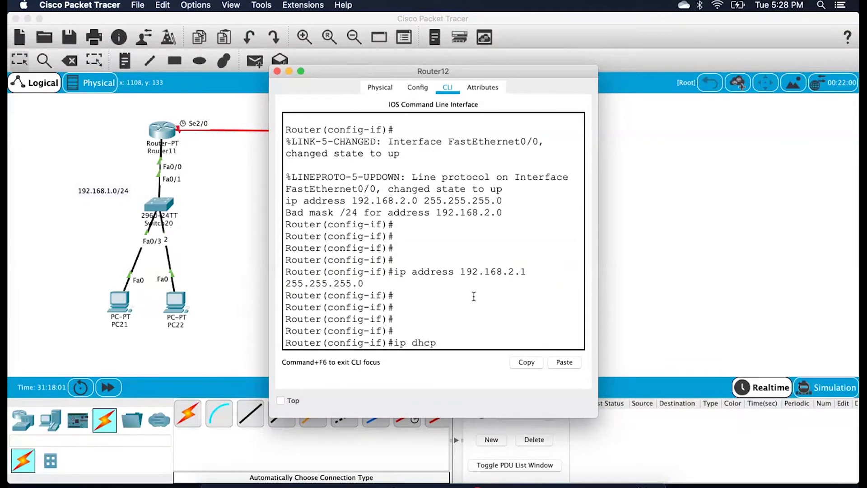
text( pool b)
key(Return)
text(netwrok)
key(BackSpace)
key(BackSpace)
text(ork 192.16)
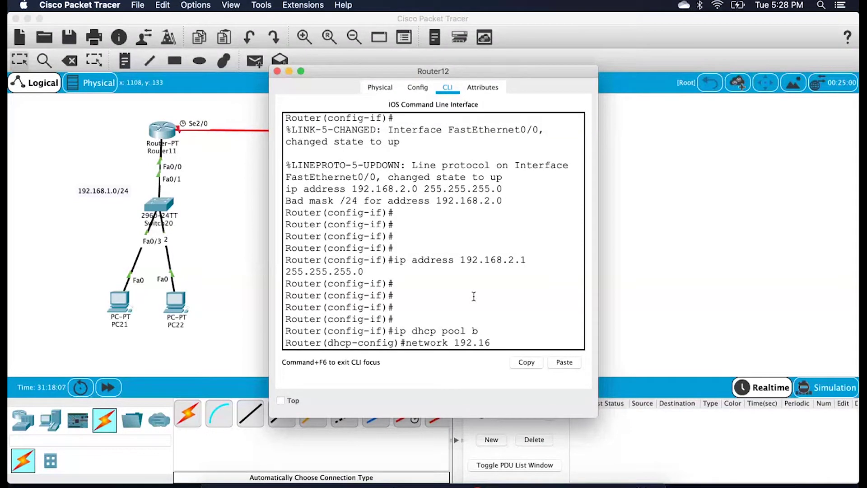
text(8.2.0 2552)
key(BackSpace)
text(.255.255.0)
key(Return)
key(Return)
key(Return)
Set the default router of DHCP pool b to 192.168.2.1.
text(def)
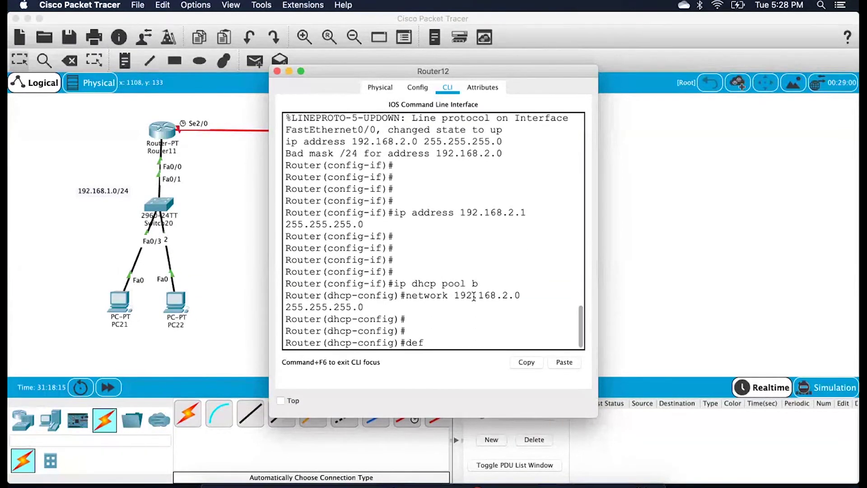
text(ault 192.1)
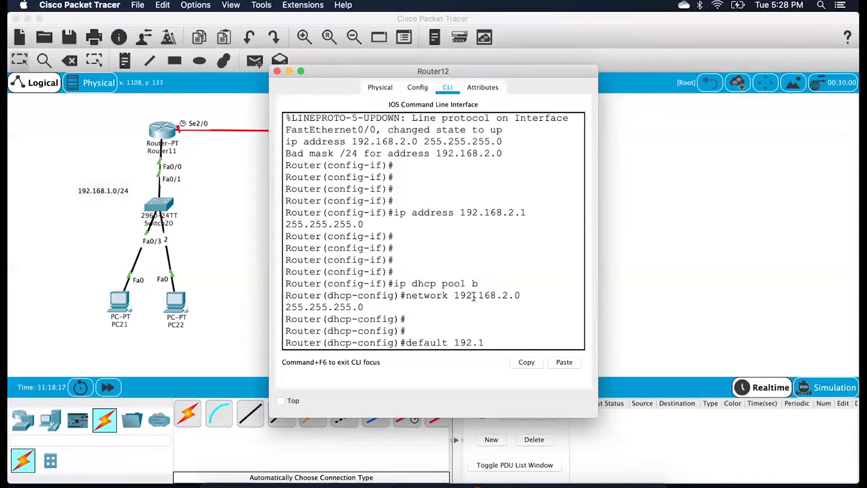
text(68.2.1)
key(Return)
key(Return)
key(Return)
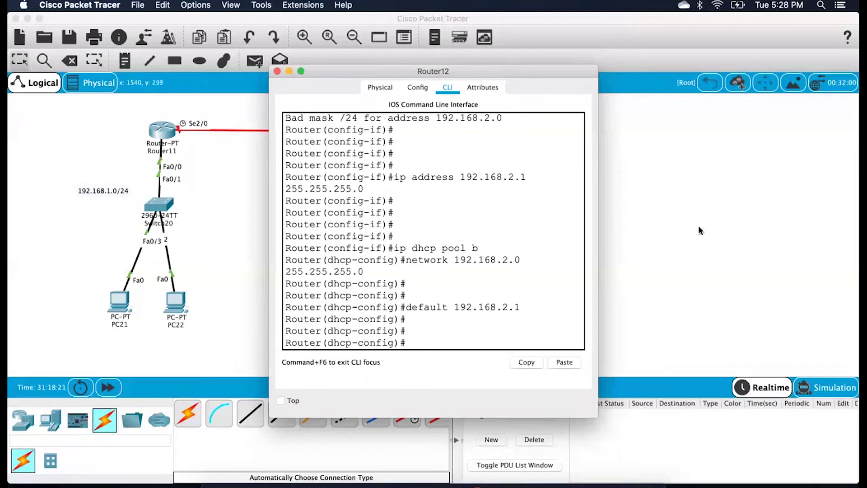
Switch PC23's IPv4 configuration to DHCP and close its device window.
click(659, 246)
click(375, 294)
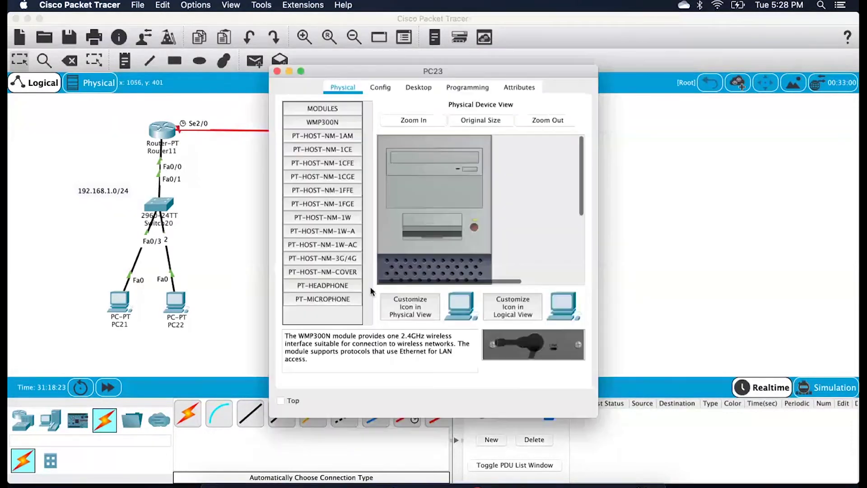
click(419, 87)
click(343, 160)
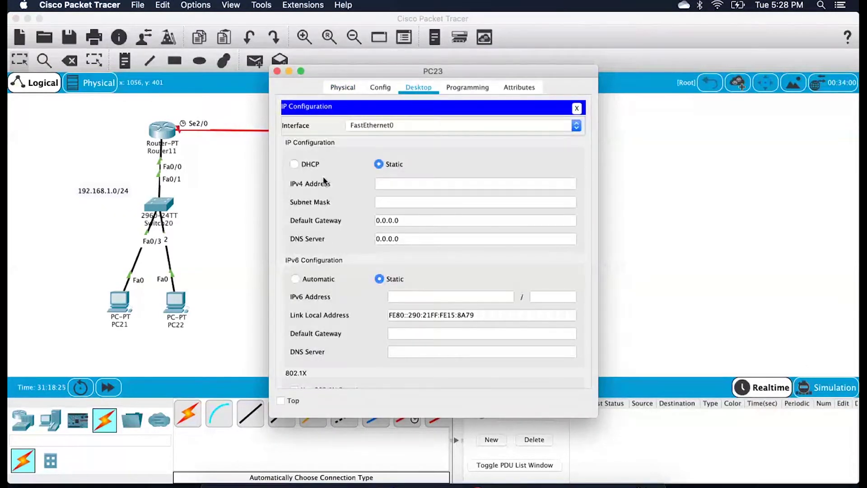
click(295, 164)
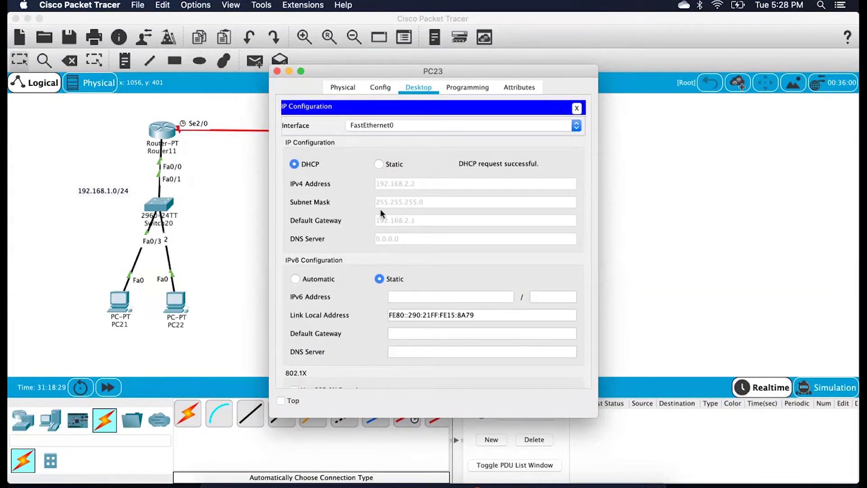
click(276, 70)
Switch PC24's IPv4 configuration to DHCP and close its device window.
click(413, 293)
click(409, 88)
click(321, 145)
click(304, 164)
click(206, 221)
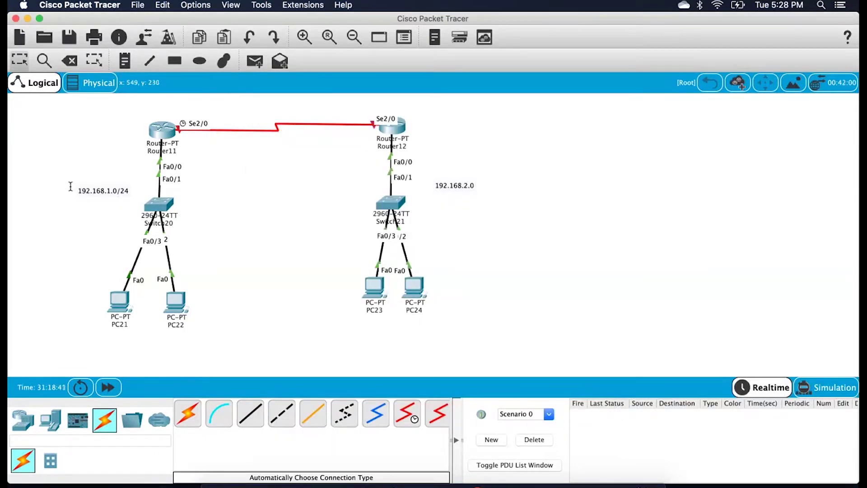
Examine the 192.168.1.0/24 and 192.168.2.0 LANs and their PCs on both sides of the serial link.
drag(60, 161, 229, 308)
drag(350, 163, 489, 337)
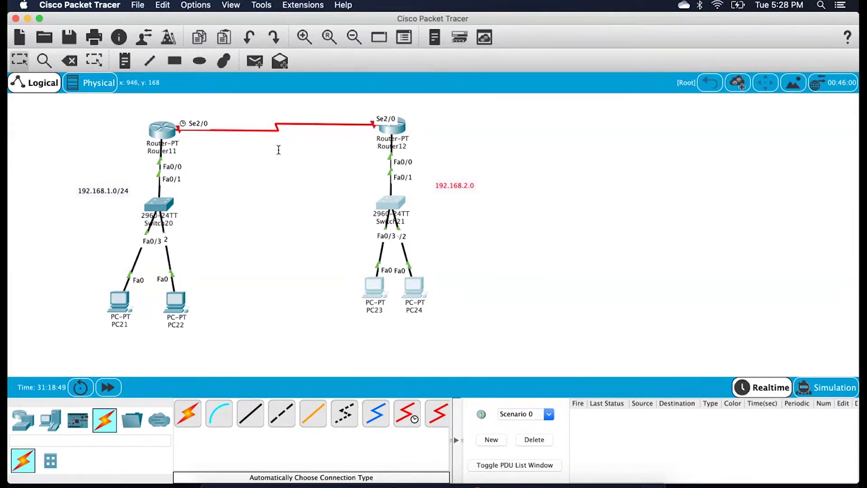
drag(102, 175, 254, 284)
drag(351, 164, 494, 297)
scroll(244, 147, left, 5)
scroll(244, 148, up, 2)
scroll(244, 147, right, 2)
scroll(244, 147, down, 1)
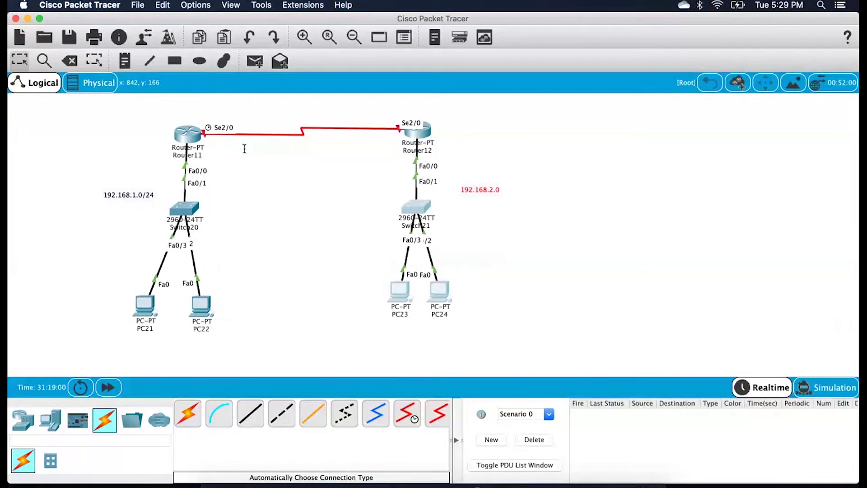
drag(87, 164, 238, 301)
drag(385, 156, 513, 329)
drag(115, 285, 236, 342)
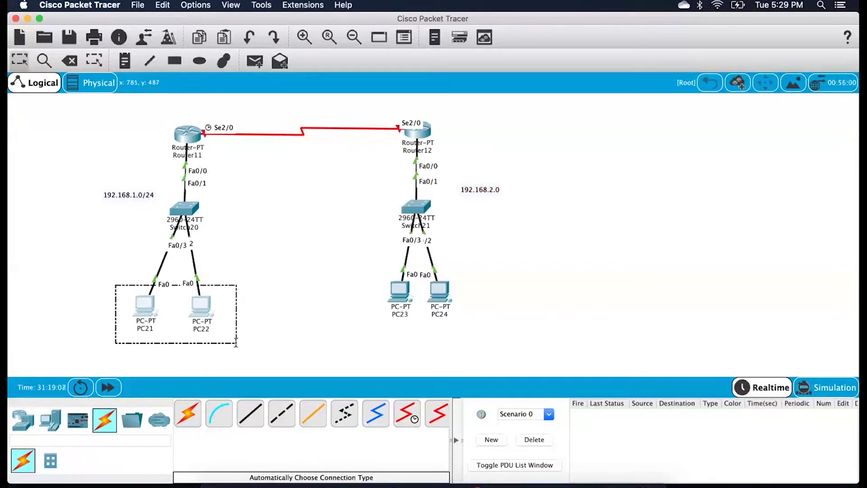
drag(236, 342, 235, 339)
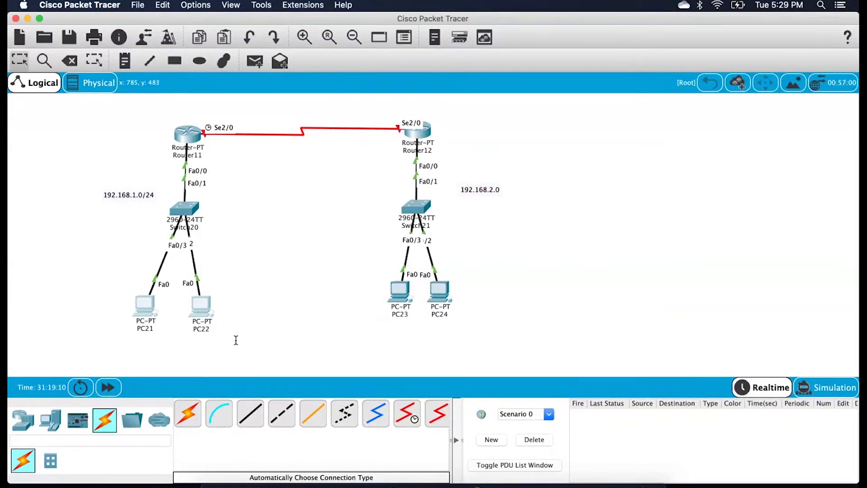
drag(369, 268, 464, 324)
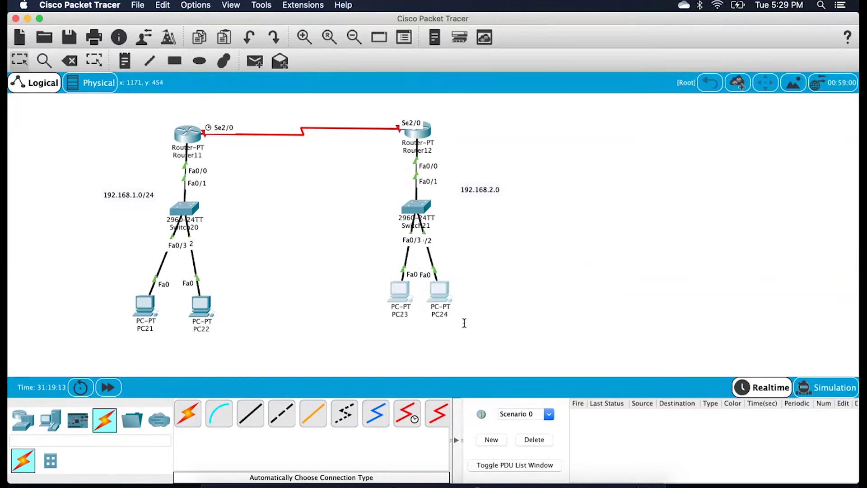
drag(112, 292, 163, 339)
drag(374, 268, 403, 323)
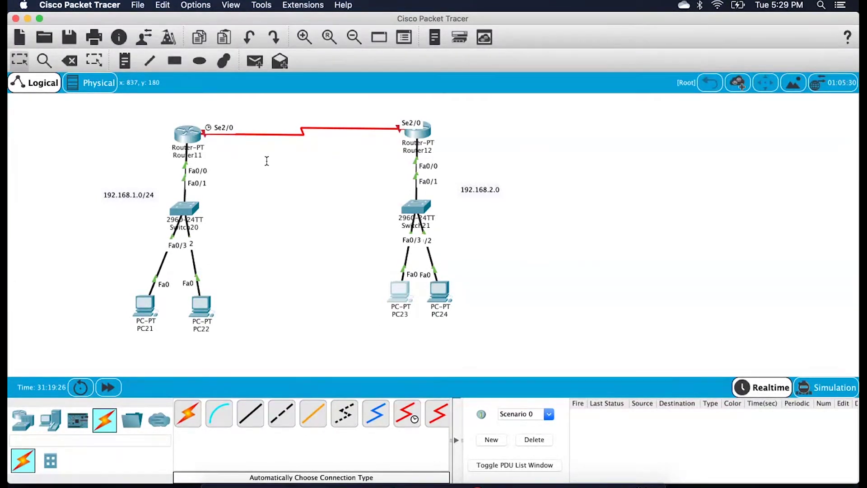
Open Router11's command line and exit global configuration mode to the privileged prompt.
click(179, 136)
key(Return)
key(Return)
key(Return)
key(Return)
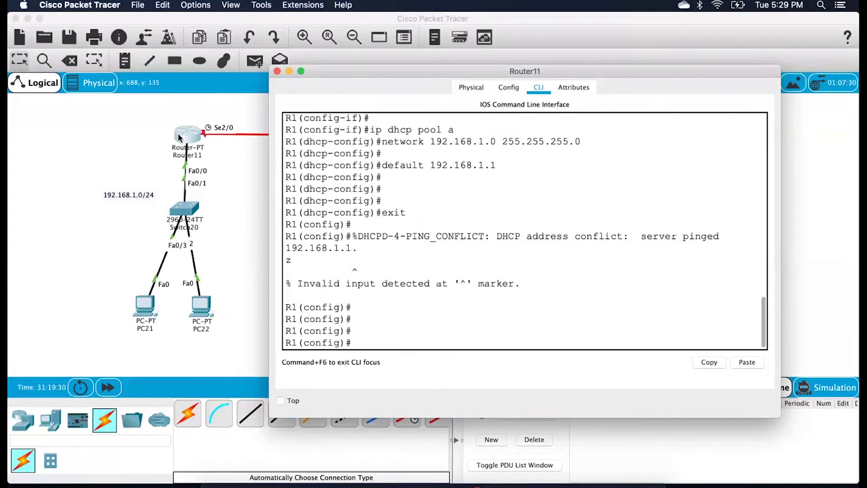
text(exi)
key(Return)
key(Return)
key(Return)
key(Return)
key(Return)
key(Return)
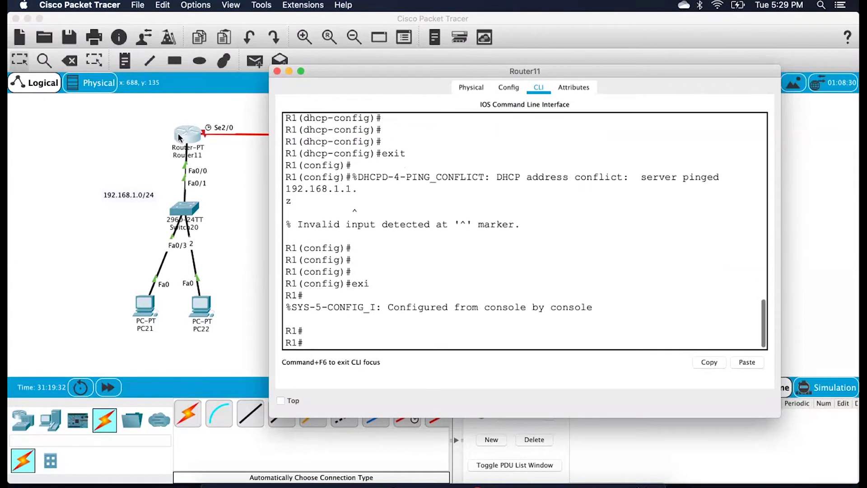
Save Router11's running configuration as its startup configuration with copy run start, accepting the default destination filename, and leave the router's window.
text(cop)
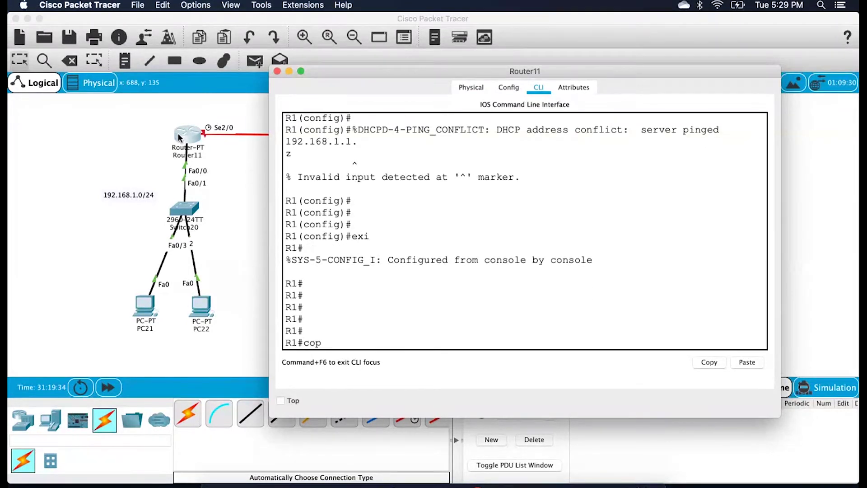
text(y run start)
key(Return)
key(Return)
key(Return)
key(Return)
key(Return)
key(Return)
key(Return)
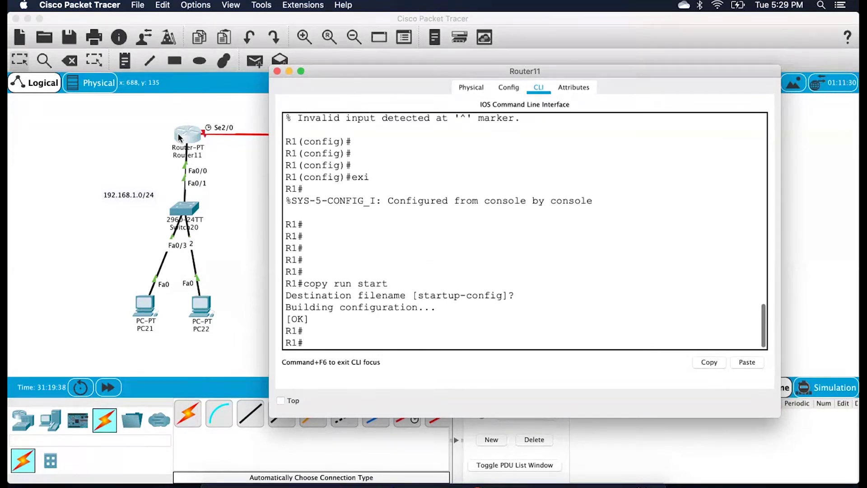
key(Return)
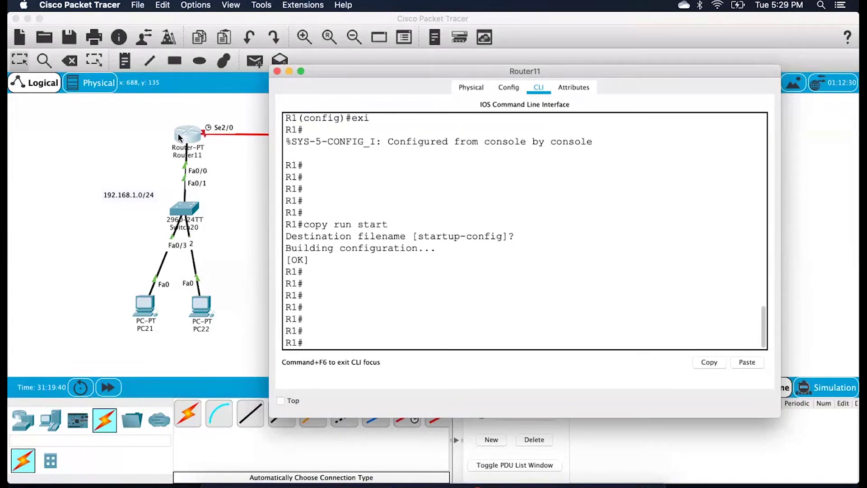
drag(309, 224, 364, 225)
click(395, 241)
key(Return)
click(101, 274)
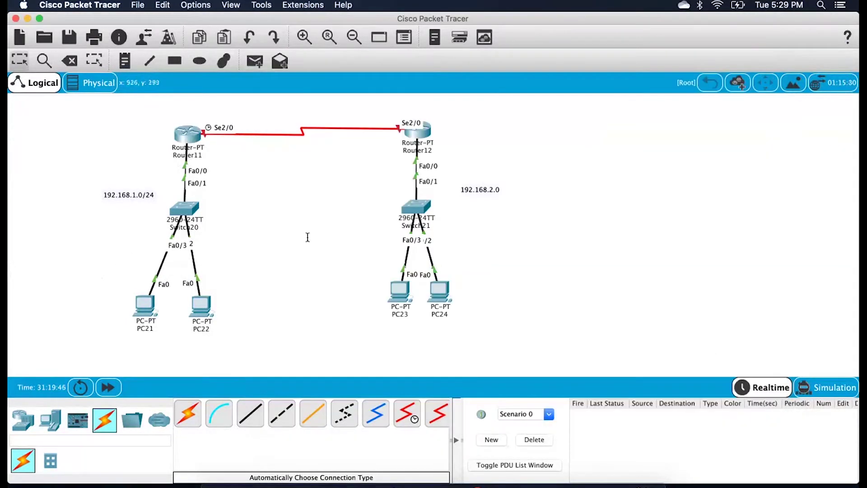
Examine the PCs on both LANs, Router11's interface details, PC23's address settings and the serial link between the two routers.
drag(98, 160, 205, 276)
drag(372, 168, 457, 304)
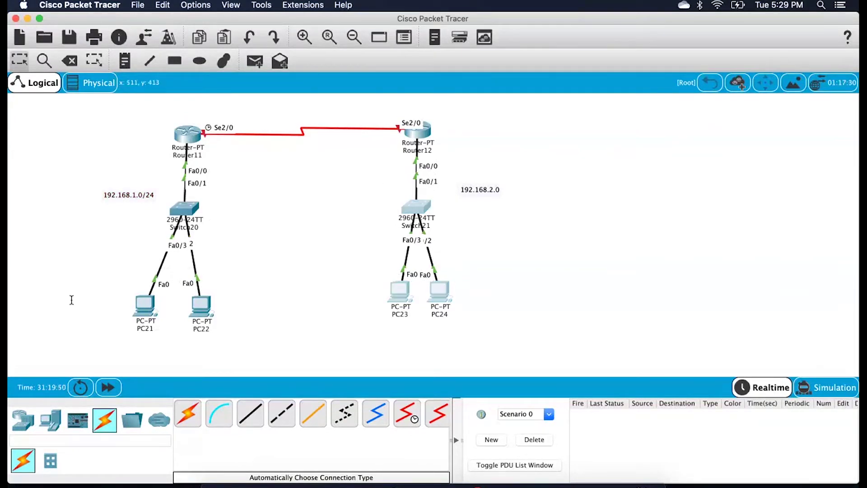
drag(126, 288, 171, 331)
mouse_move(377, 277)
mouse_down()
mouse_move(413, 304)
mouse_move(415, 323)
mouse_up()
click(128, 290)
drag(129, 290, 158, 332)
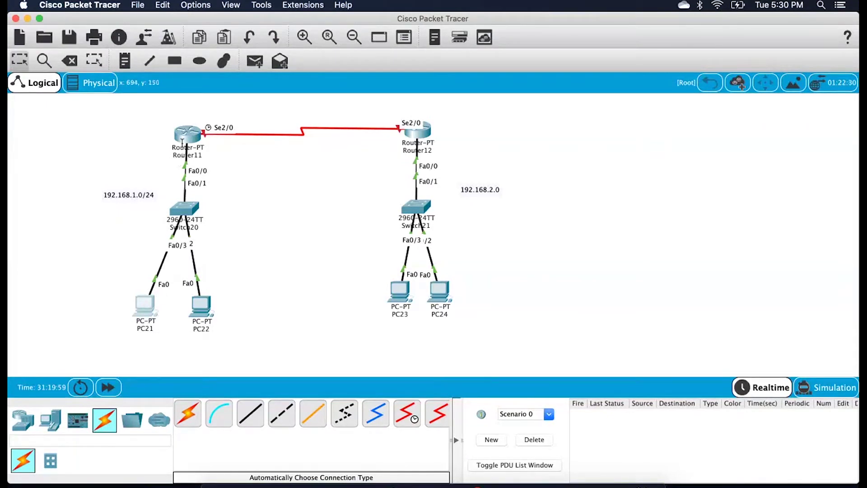
mouse_move(182, 143)
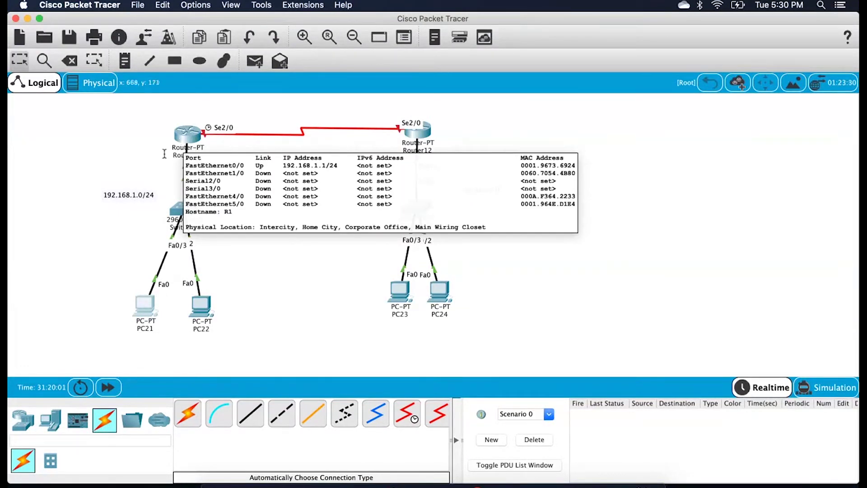
drag(163, 114, 204, 153)
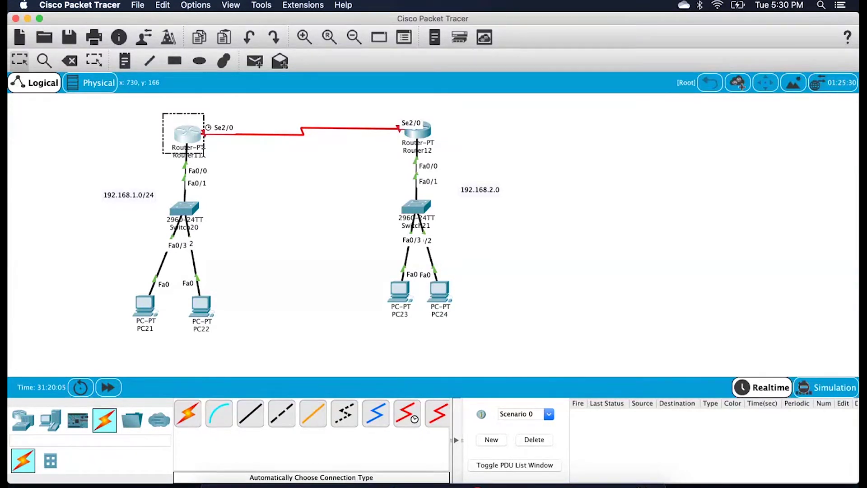
drag(204, 153, 199, 150)
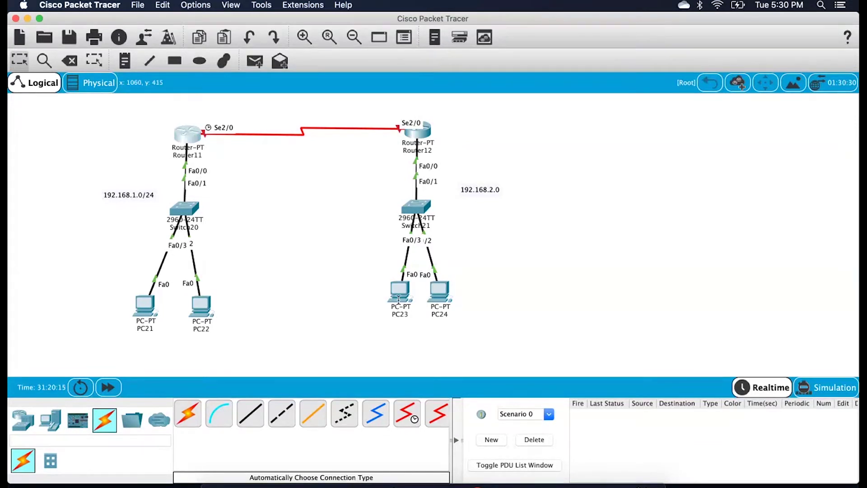
mouse_move(399, 299)
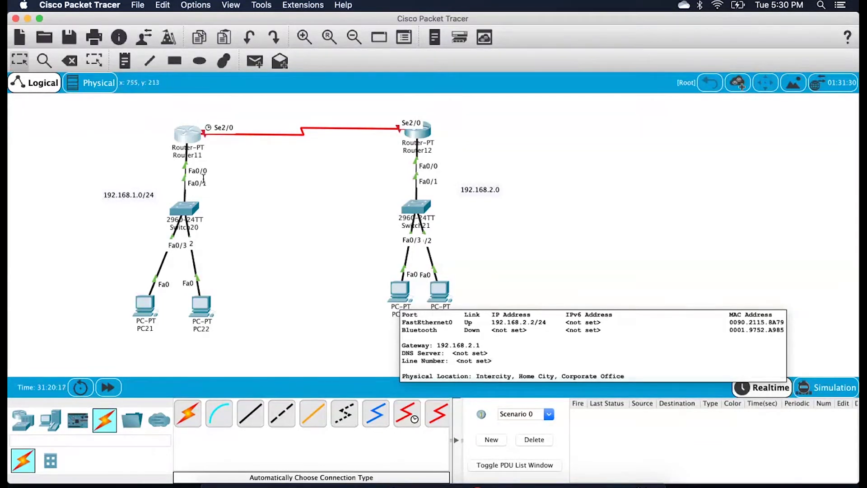
drag(160, 109, 419, 153)
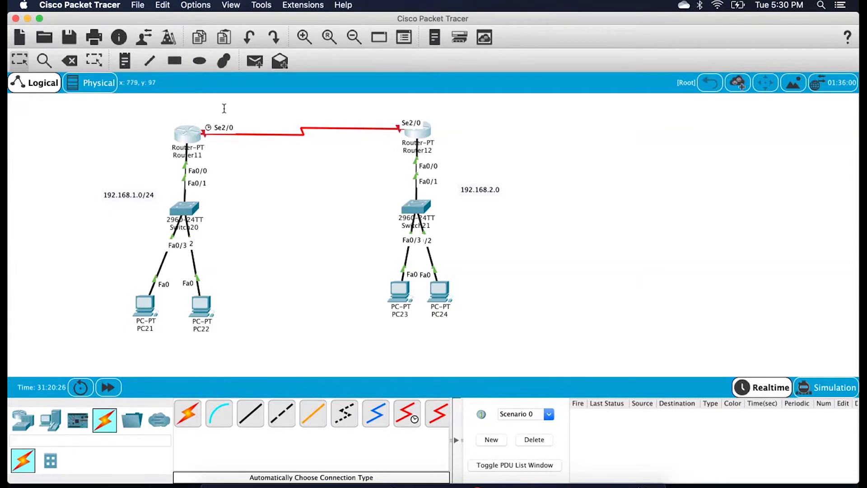
Add a note reading 192.168.3.0/24 and position it just above the serial link between Router11 and Router12.
key(n)
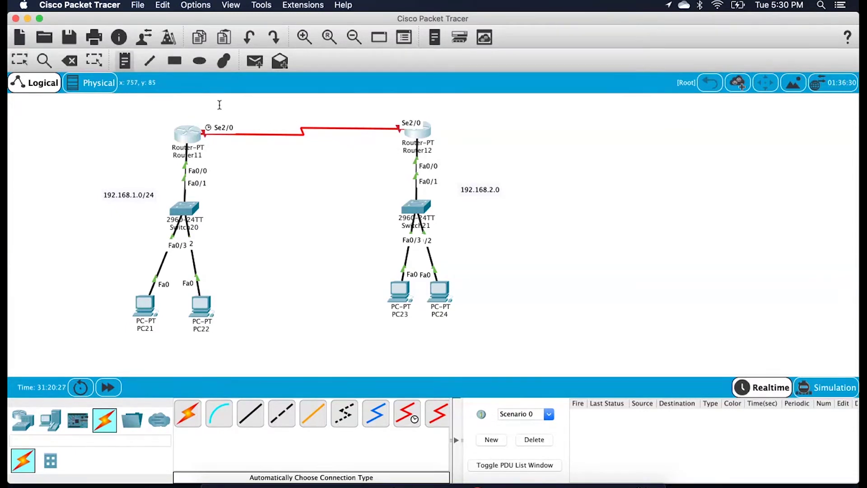
click(254, 113)
text(192.168.3.0/)
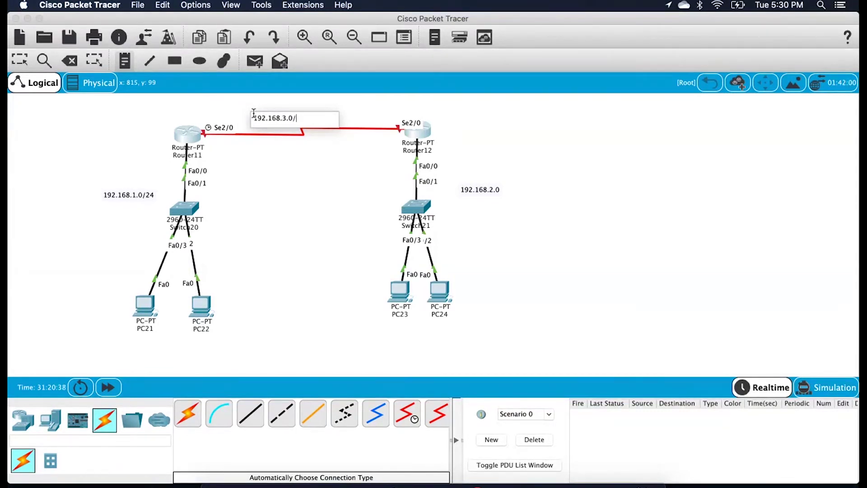
text(24)
click(280, 202)
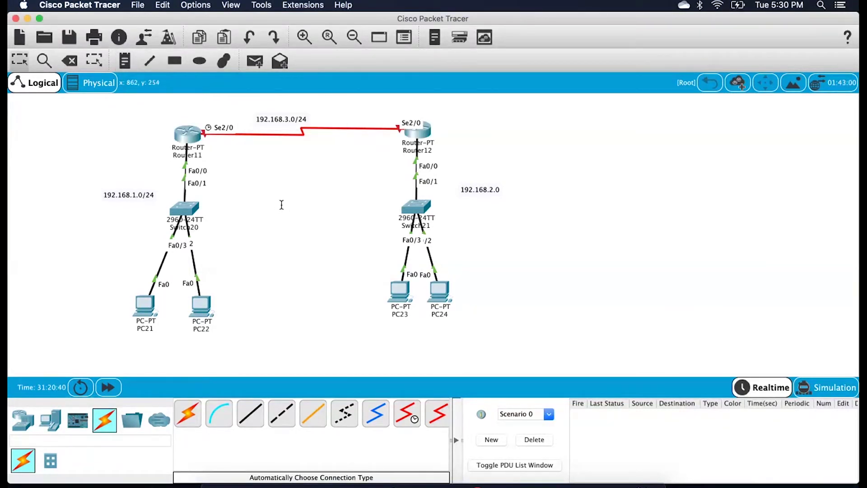
drag(286, 122, 293, 110)
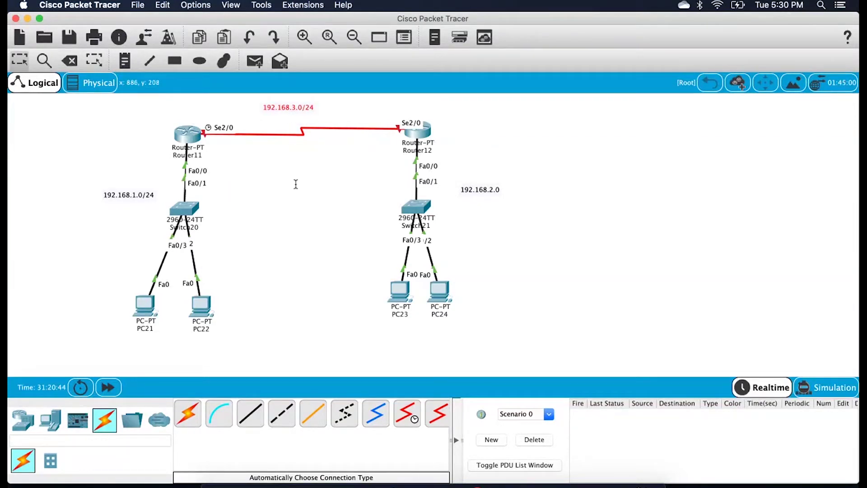
click(286, 202)
Label the ends of the serial link with notes, 3.1 beside Router11 and 3.2 beside Router12.
key(n)
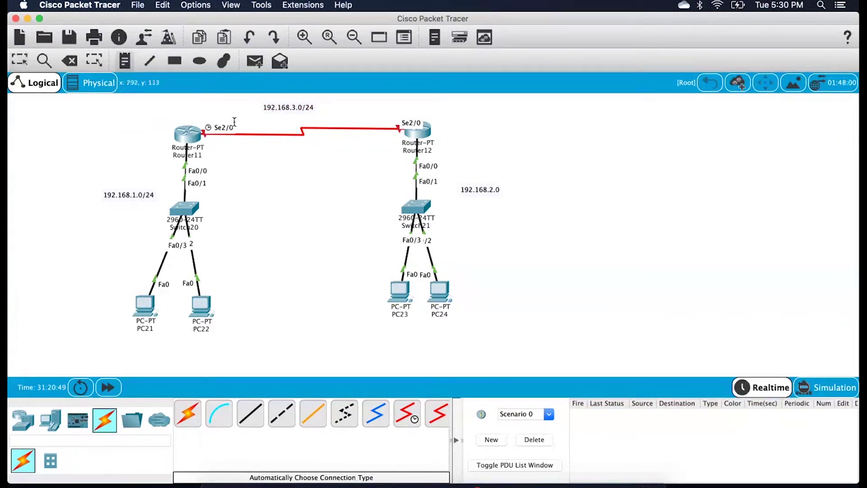
click(201, 114)
text(3.1)
click(375, 113)
text(3.2)
click(400, 161)
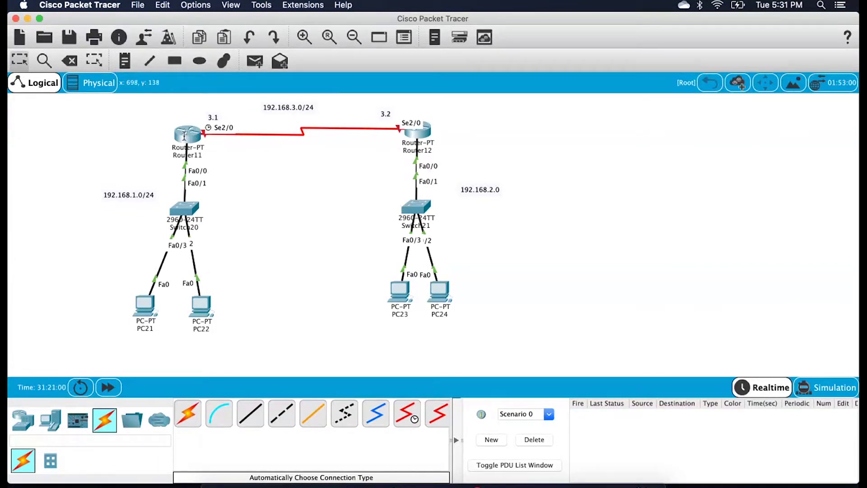
Open Router11's command line at the privileged R1 prompt.
click(184, 136)
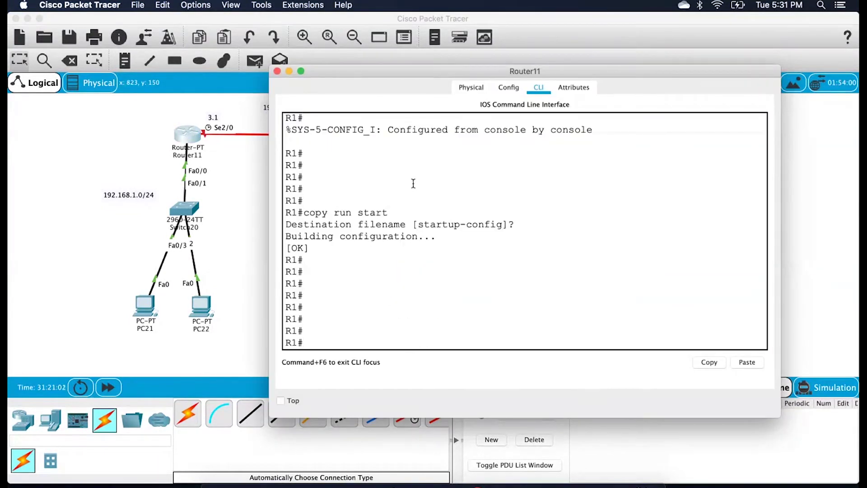
key(Return)
key(Return)
text(inter)
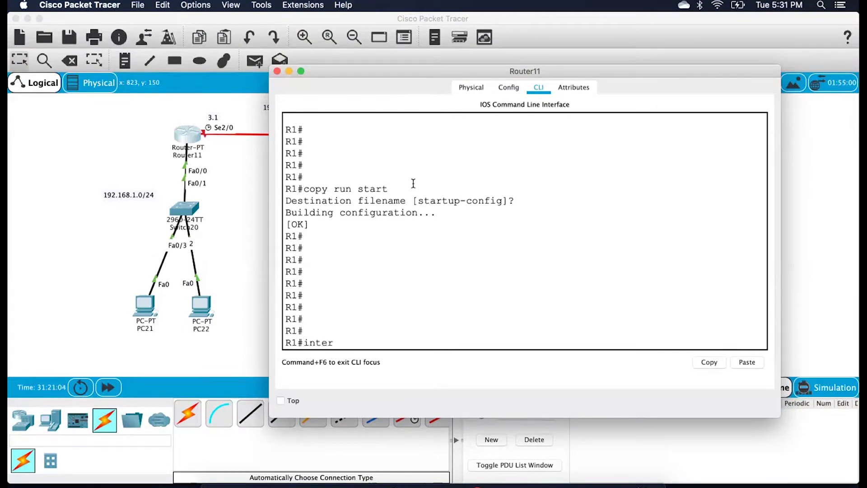
text(face)
key(BackSpace)
text(ce)
key(BackSpace)
key(BackSpace)
key(BackSpace)
key(BackSpace)
key(BackSpace)
key(BackSpace)
key(BackSpace)
key(BackSpace)
key(BackSpace)
key(BackSpace)
key(BackSpace)
key(BackSpace)
Enter global configuration mode on R1 with conf t and select interface se 2/0 for configuration.
key(Return)
text(conf t)
key(Return)
key(Return)
text(i)
text(nterfac)
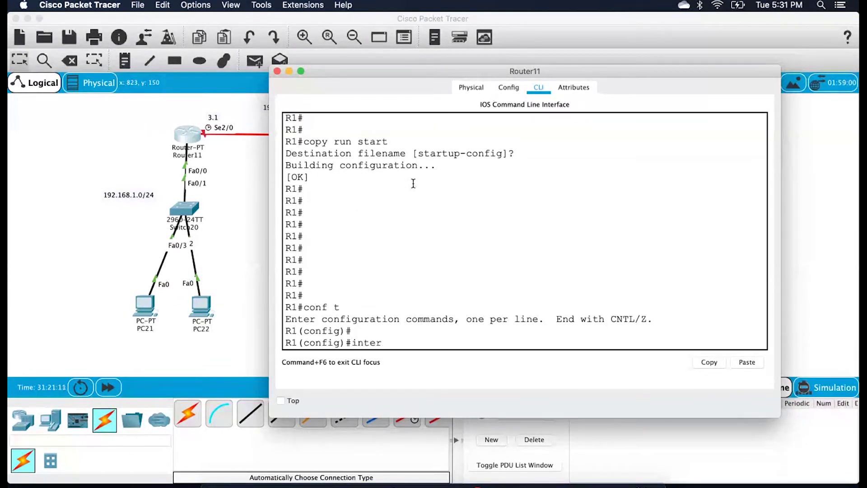
text(e se 2/0)
key(Return)
key(Return)
Enable R1's serial interface 2/0 with the no shutdown command.
text(ip )
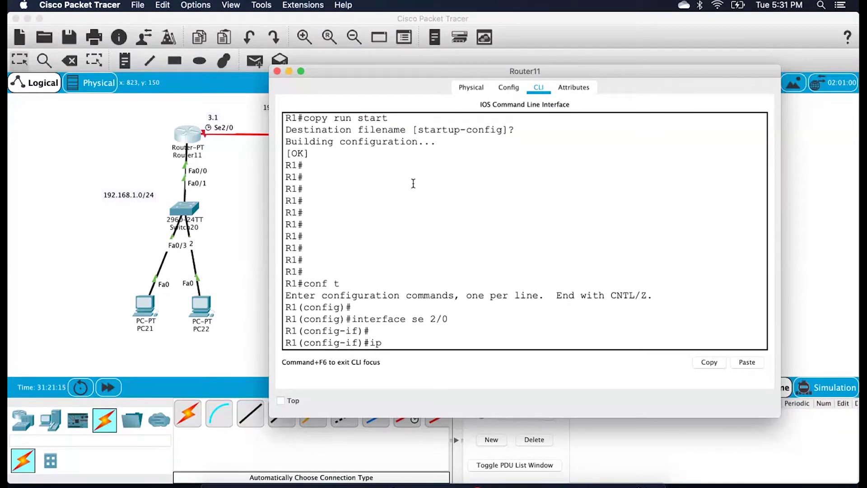
text(no shutdown)
key(Return)
key(Return)
key(Return)
Assign IP address 192.168.3.1 with mask 255.255.255.0 to R1's serial interface 2/0 and leave the router's window.
text(ip a)
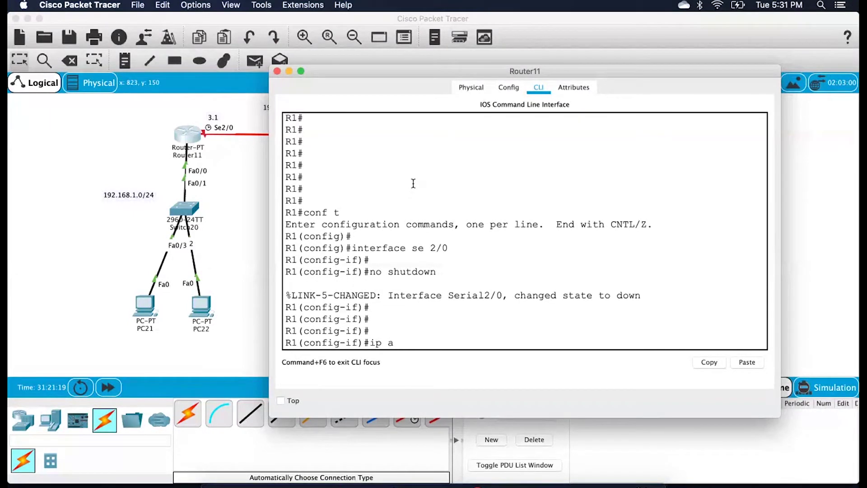
text(ddress 192.168.1.)
text( 255.255.255.255.0)
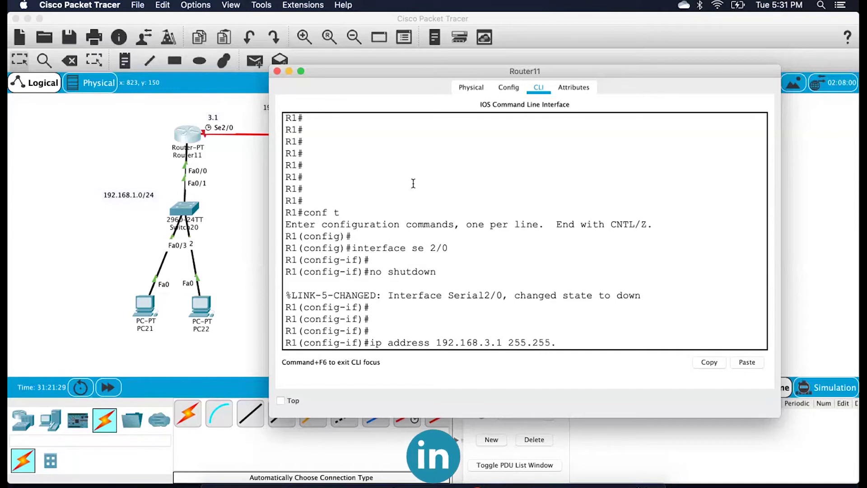
key(Return)
key(Return)
key(Return)
key(Return)
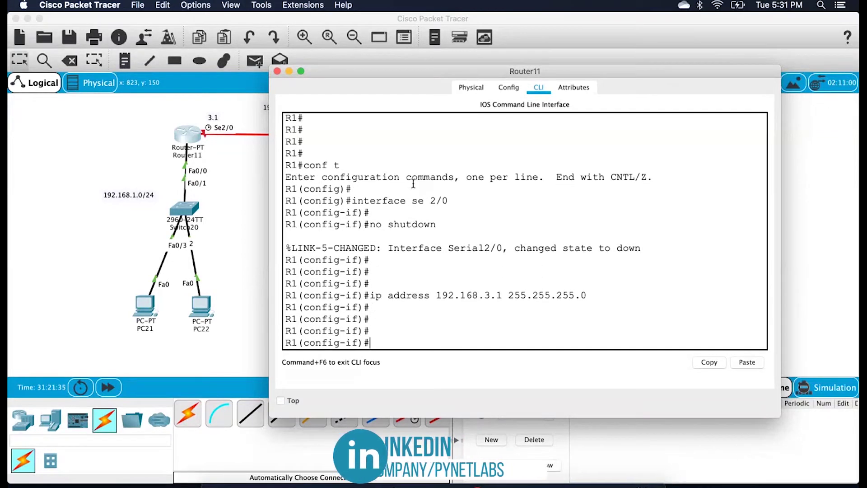
click(228, 183)
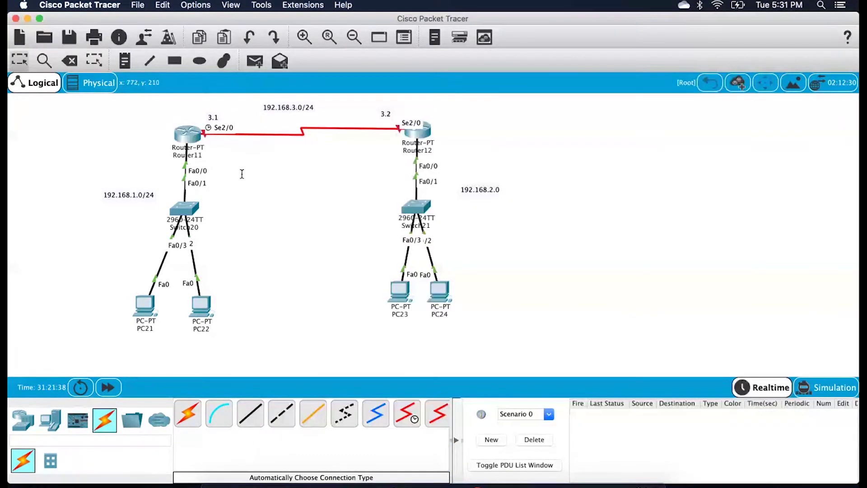
Open Router12's command line and set its hostname to R2.
click(423, 130)
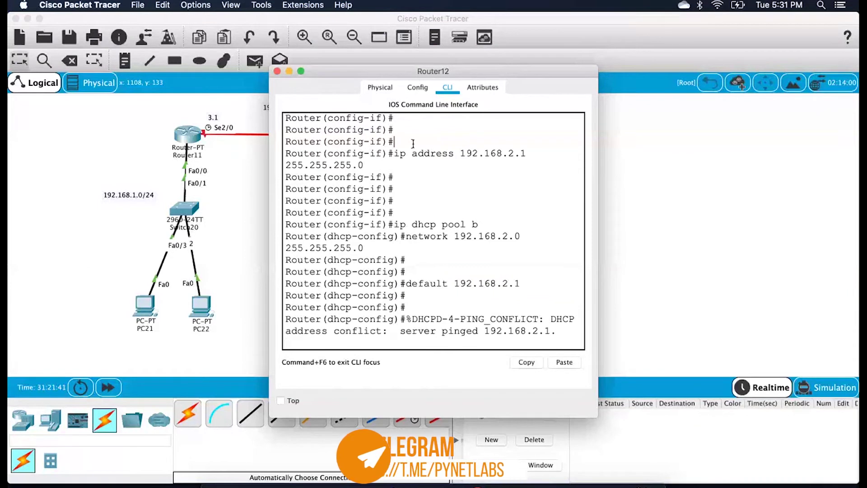
key(Return)
key(Return)
key(Return)
key(Return)
text(hostn)
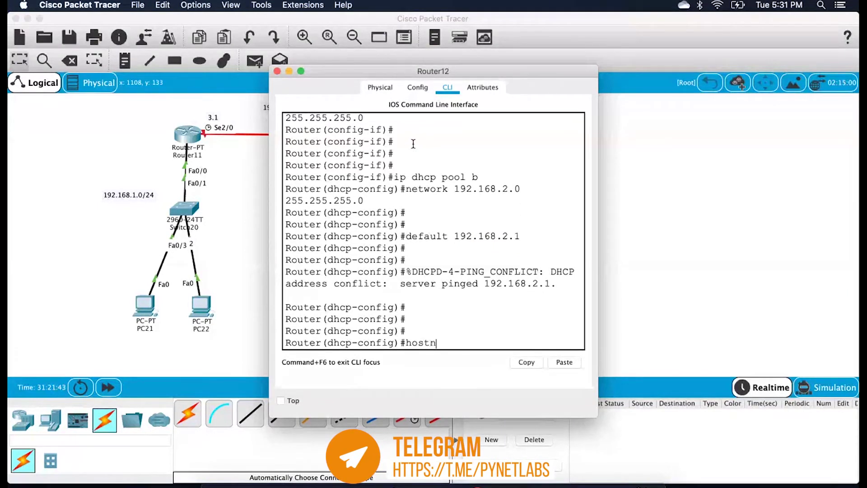
text(ame)
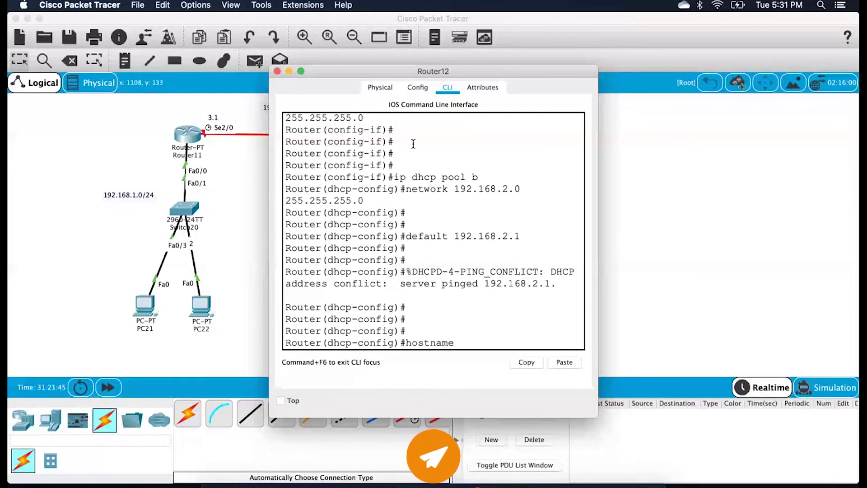
text( R2)
key(Return)
key(Return)
key(Return)
key(Return)
Select interface se 2/0 on R2 and enable it with the no shutdown command.
text(int)
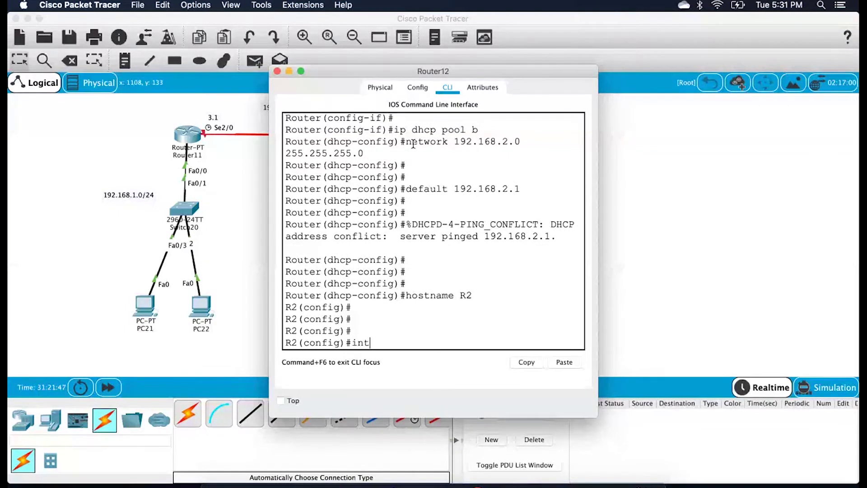
text(erface se 2/)
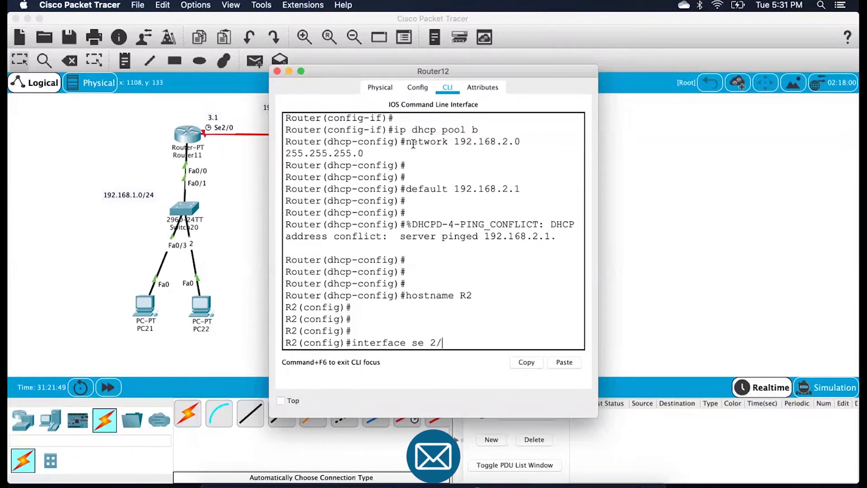
text(0)
key(Return)
key(Return)
text(no shut)
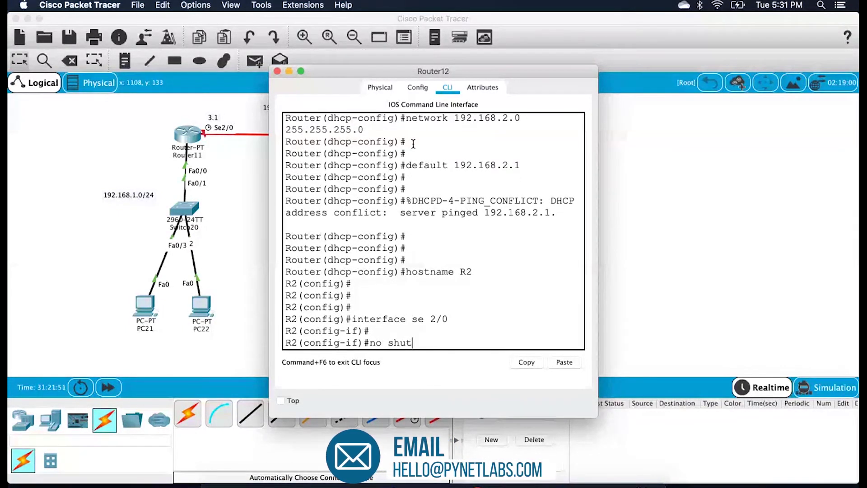
key(Tab)
key(Return)
Assign IP address 192.168.3.2 with mask 255.255.255.0 to R2's serial interface 2/0.
text(ip addres)
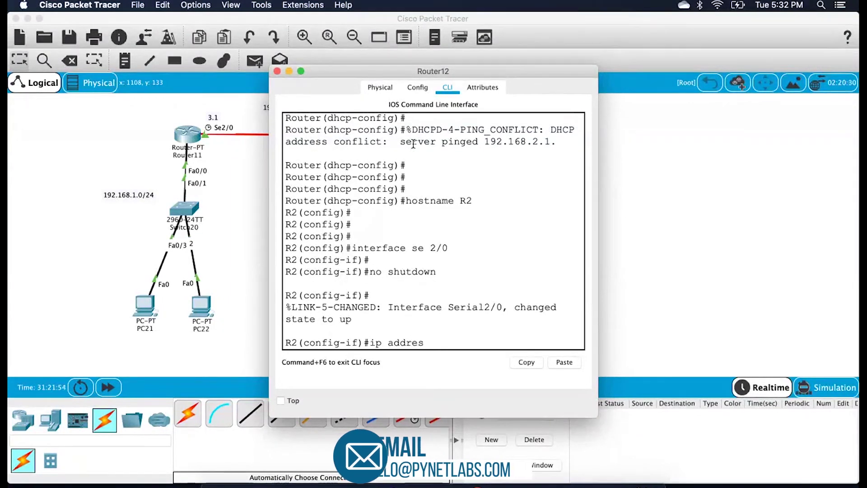
text(s 192.)
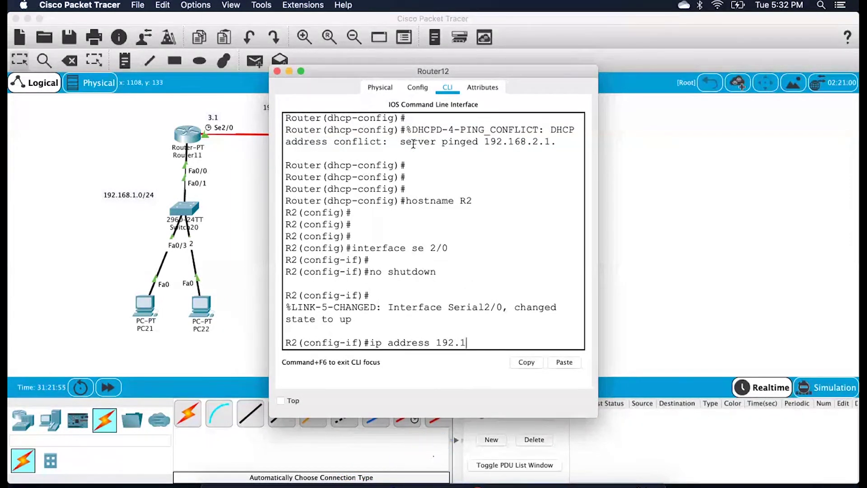
text(168.3.2 255.255.255.0)
key(Return)
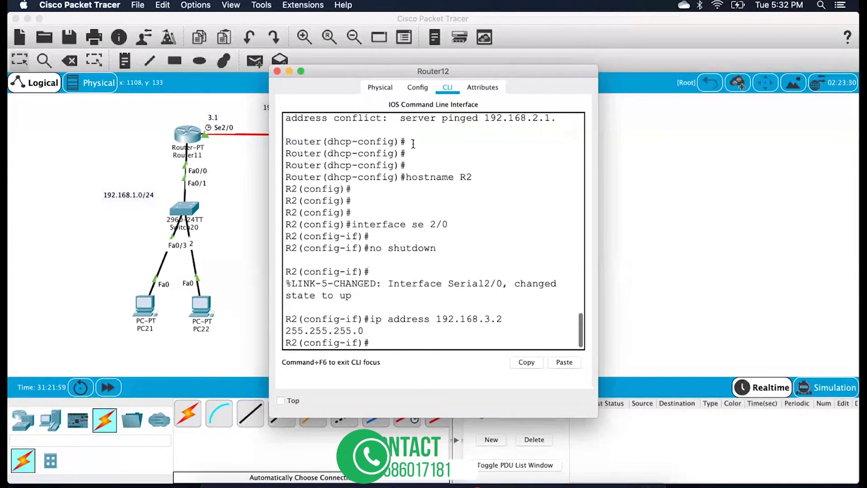
key(Return)
key(Return)
Exit interface configuration mode on R2 and close the router's window.
text(exit)
key(Return)
key(Return)
key(Return)
key(Return)
key(Return)
key(Return)
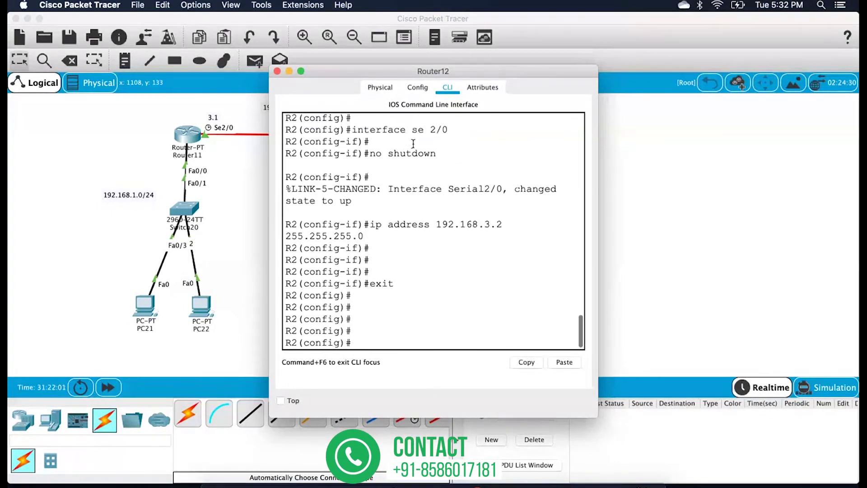
key(super+w)
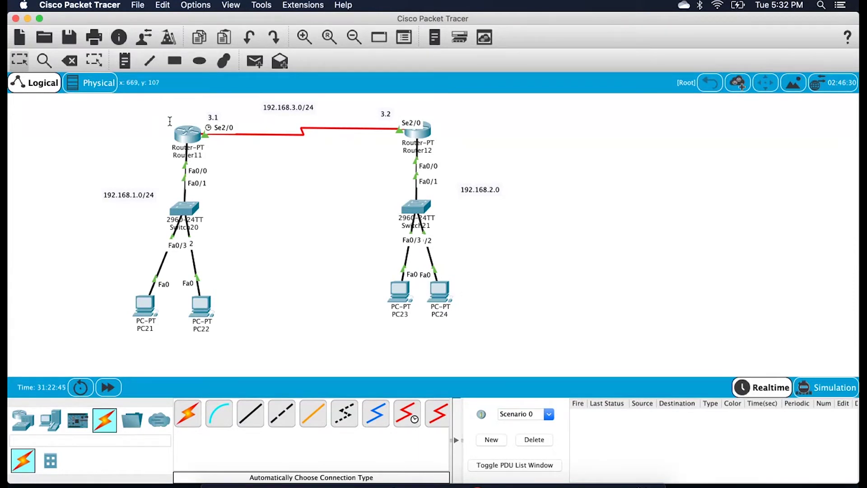
Open R1's command line and review the interface, no shutdown and IP address commands entered for serial interface 2/0.
click(186, 134)
scroll(454, 287, up, 2)
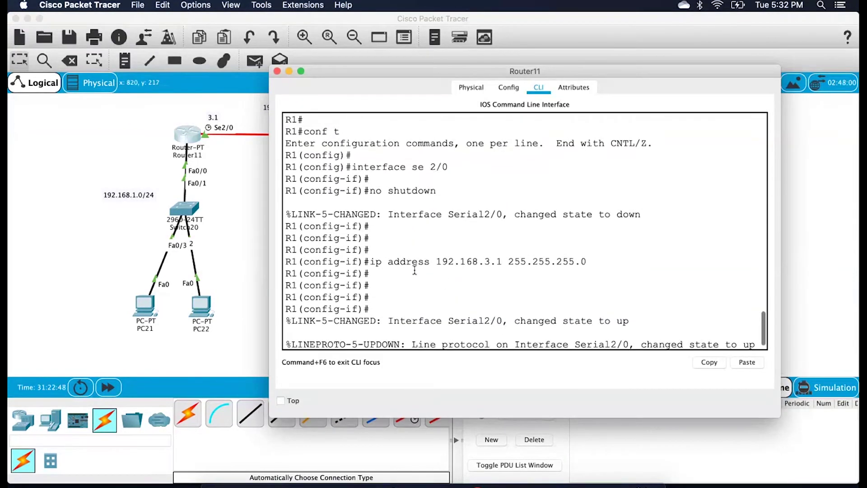
drag(380, 261, 406, 262)
click(423, 257)
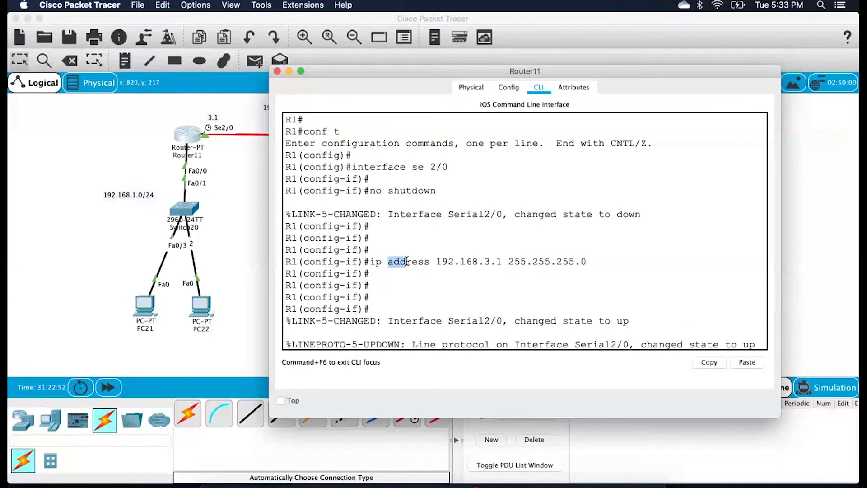
scroll(426, 308, up, 2)
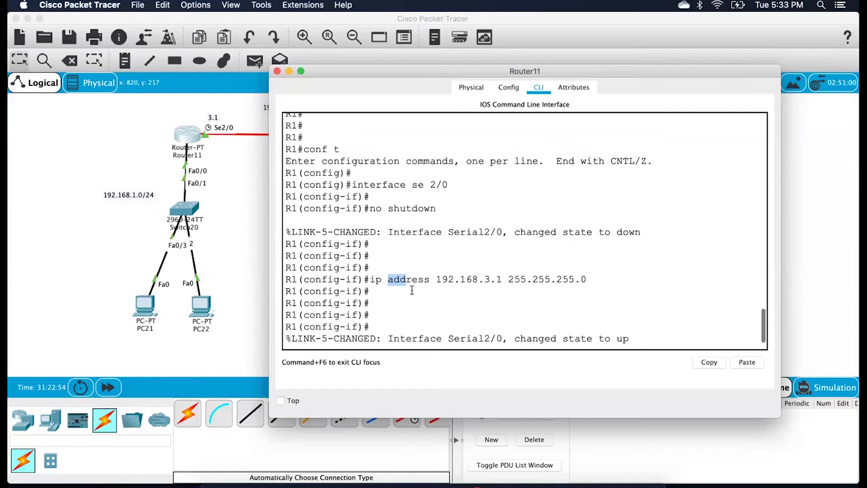
drag(370, 209, 410, 208)
click(410, 208)
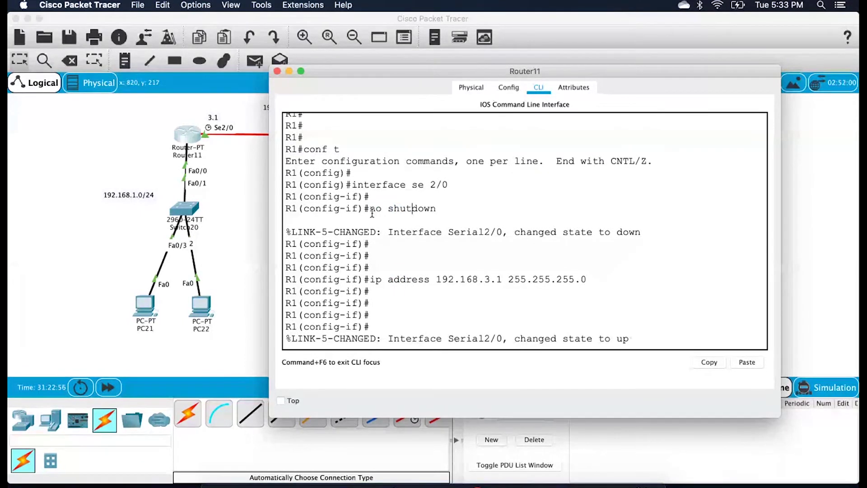
scroll(366, 239, up, 3)
drag(360, 239, 453, 239)
click(369, 240)
drag(362, 240, 439, 239)
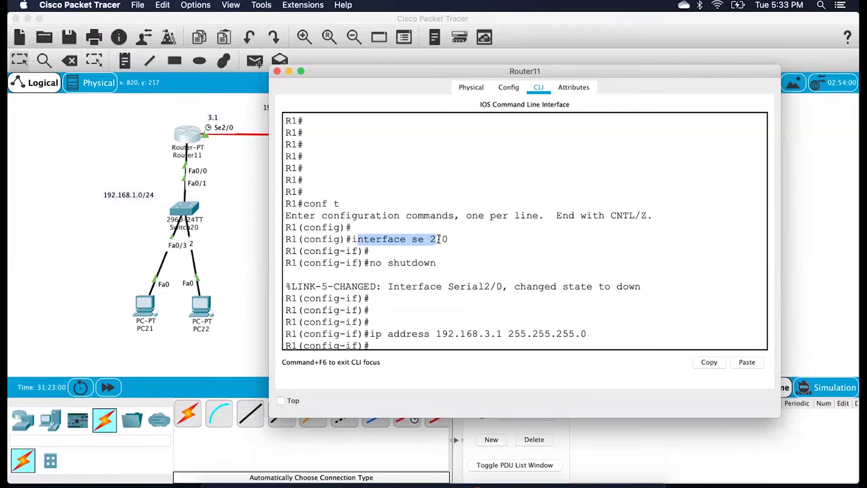
scroll(459, 313, down, 5)
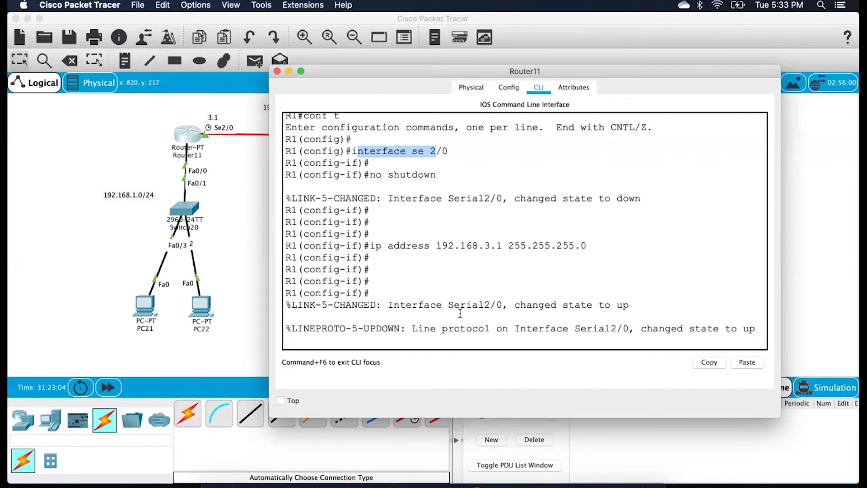
Exit R1's interface and global configuration modes to return to privileged EXEC mode.
key(Return)
key(Return)
key(Return)
key(Return)
key(Return)
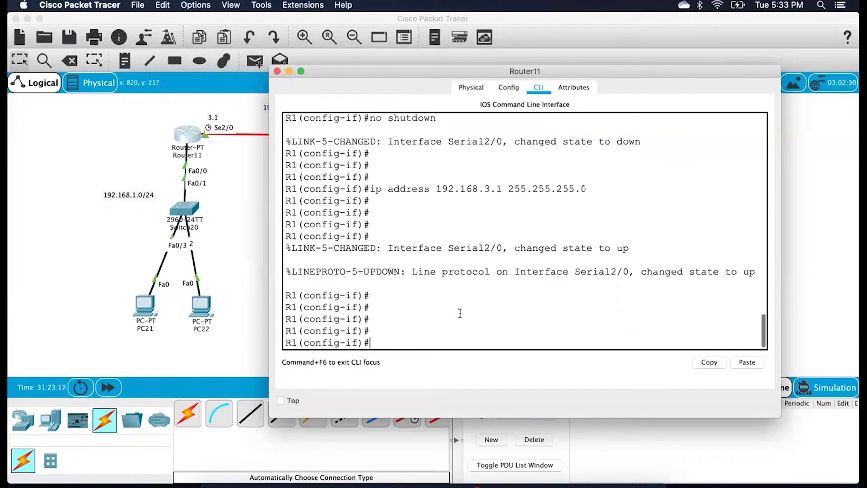
key(Return)
key(Return)
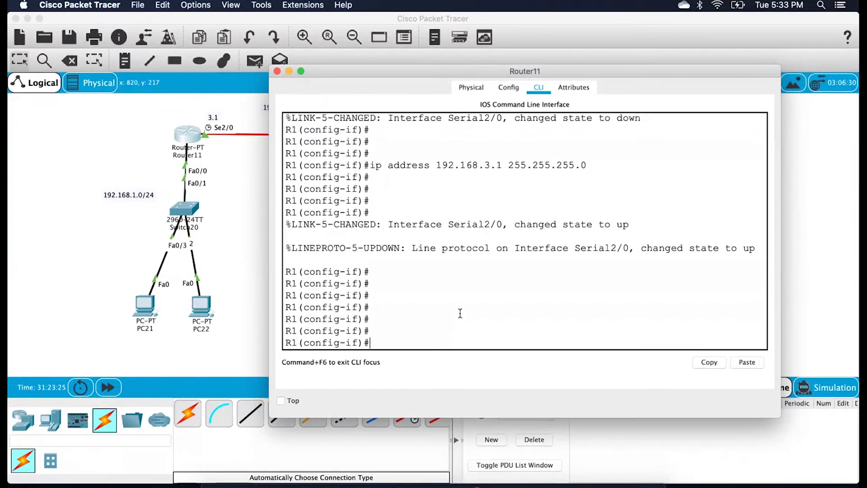
text(copy)
key(BackSpace)
key(BackSpace)
key(BackSpace)
key(BackSpace)
text(exut)
key(Return)
key(Return)
key(Return)
key(Return)
text(exit)
key(Return)
key(Return)
key(Return)
key(Return)
key(Return)
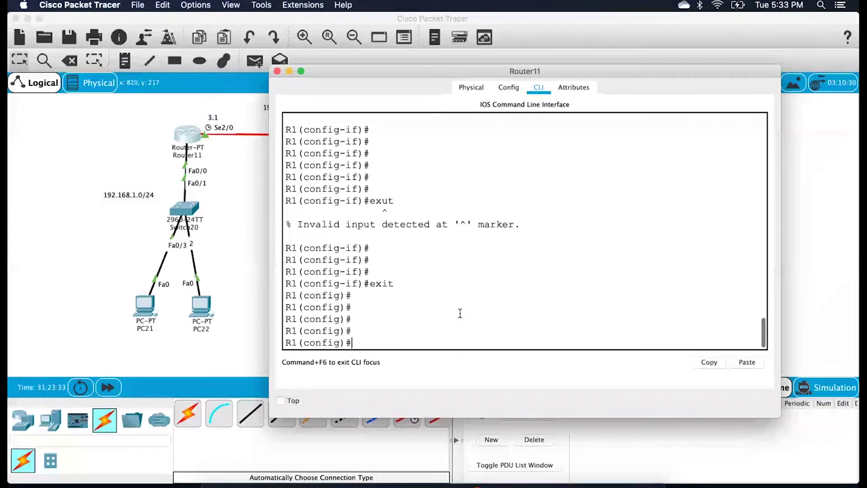
text(exit)
key(Return)
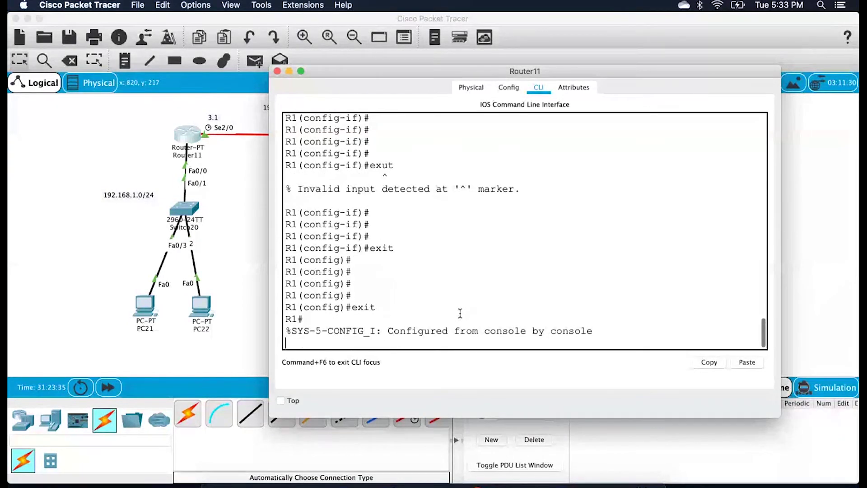
Save R1's running configuration to startup-config with copy run start and leave the router's window.
key(Return)
key(Return)
text(copy run s)
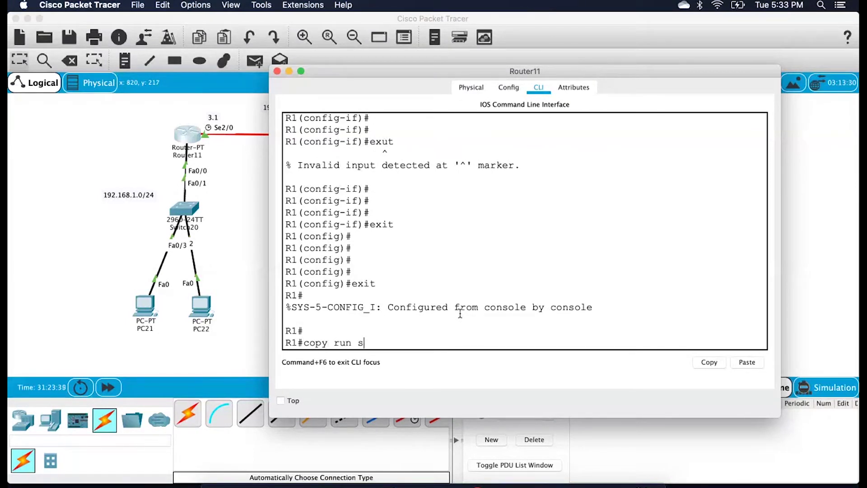
text(tart)
key(Return)
key(Return)
key(Return)
key(Return)
key(Return)
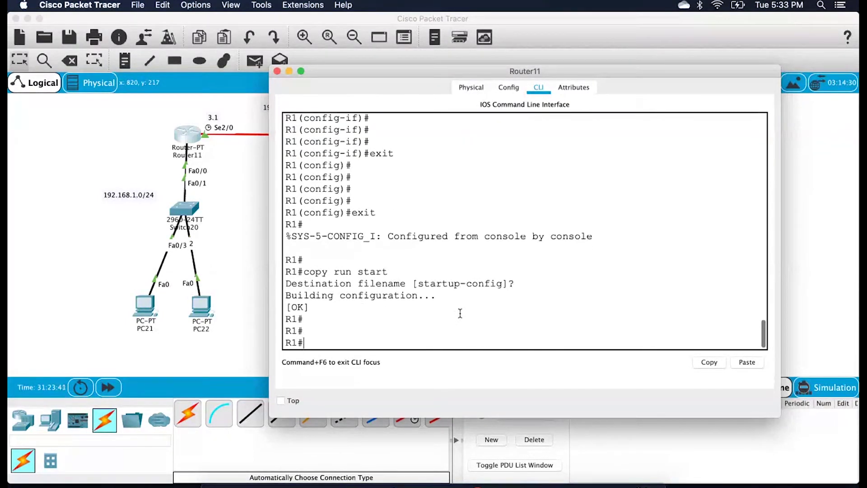
drag(389, 261, 303, 260)
click(116, 161)
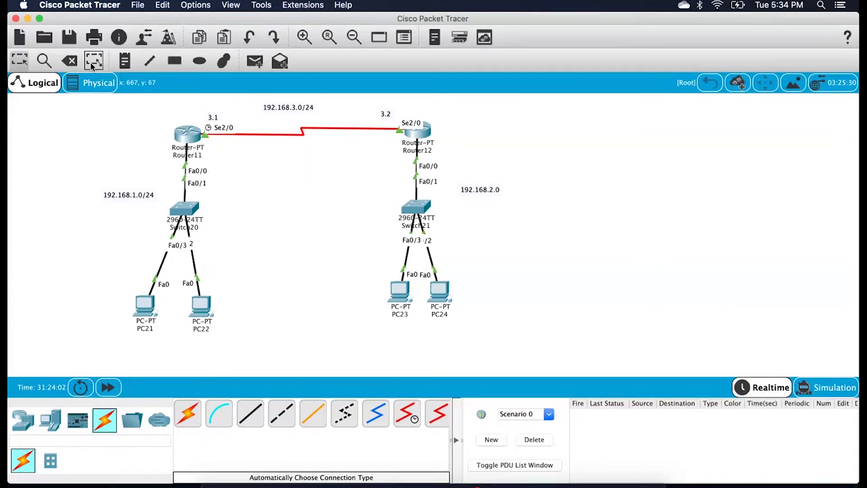
Send a simple PDU from PC21 to Router11 to test connectivity in the first LAN.
drag(96, 107, 301, 157)
click(571, 226)
key(p)
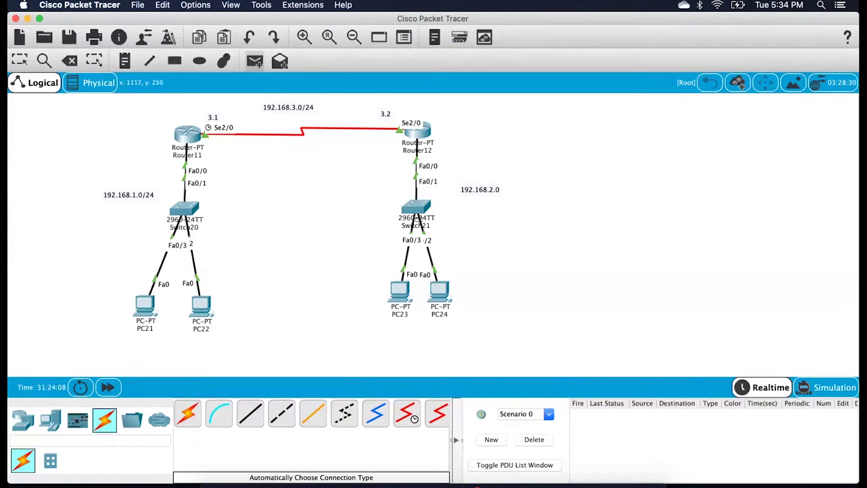
click(144, 309)
click(189, 147)
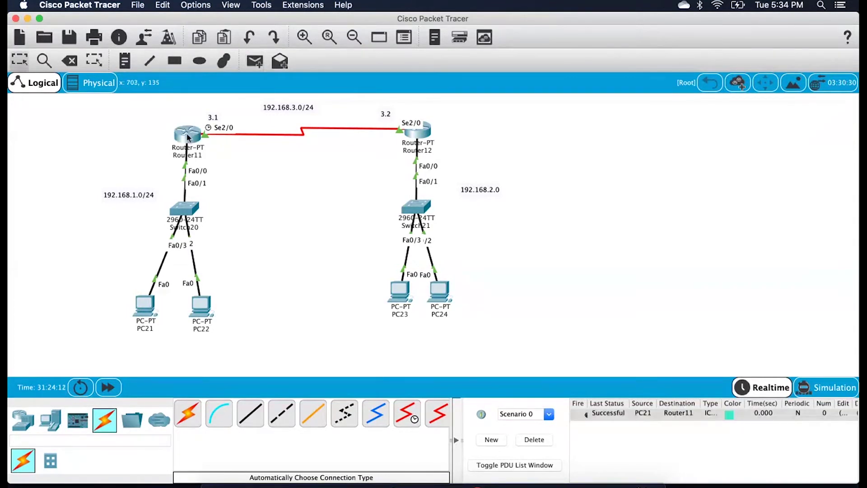
Send simple PDUs from PC23 to Router12 and from Router11 to Router12.
key(p)
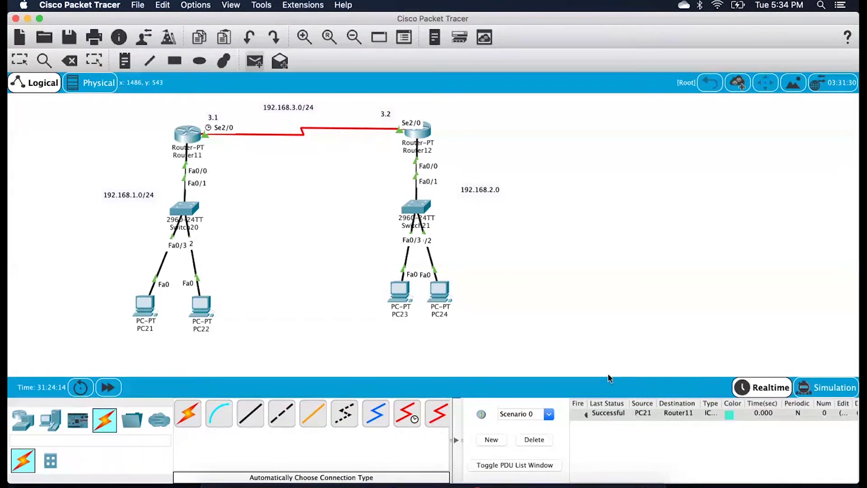
click(400, 293)
click(418, 132)
key(p)
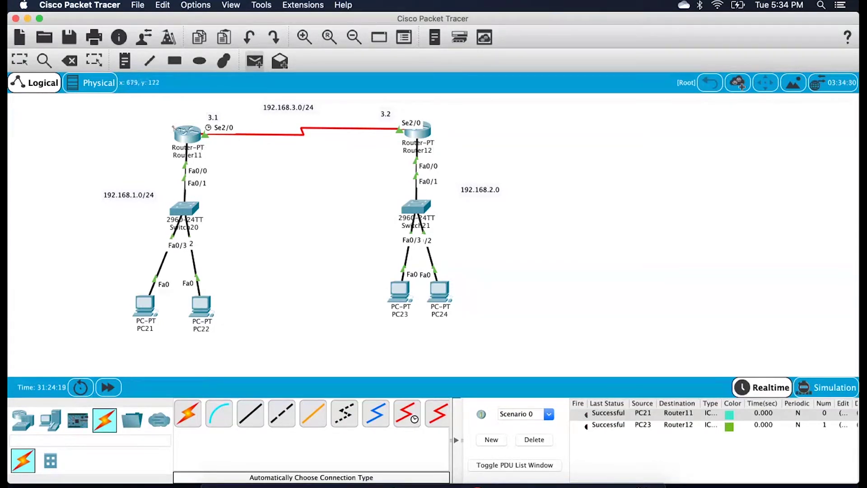
click(174, 128)
click(419, 131)
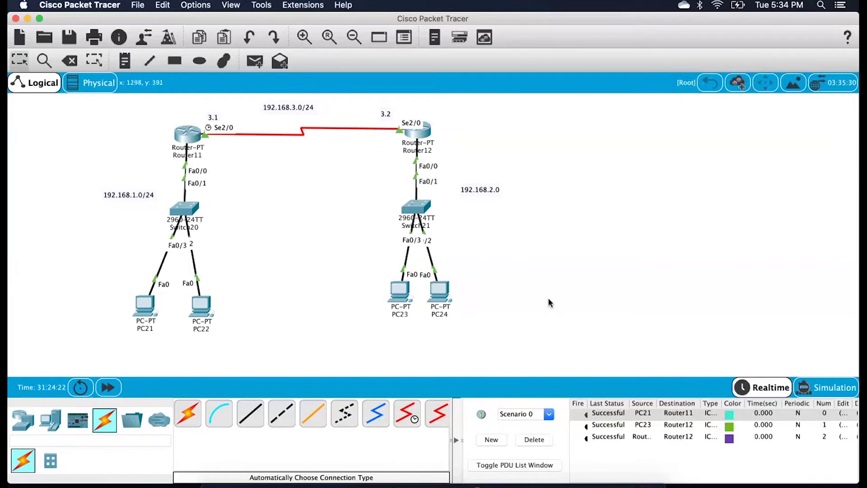
Send a simple PDU from PC21 to PC23 and select its entry in the PDU list.
key(p)
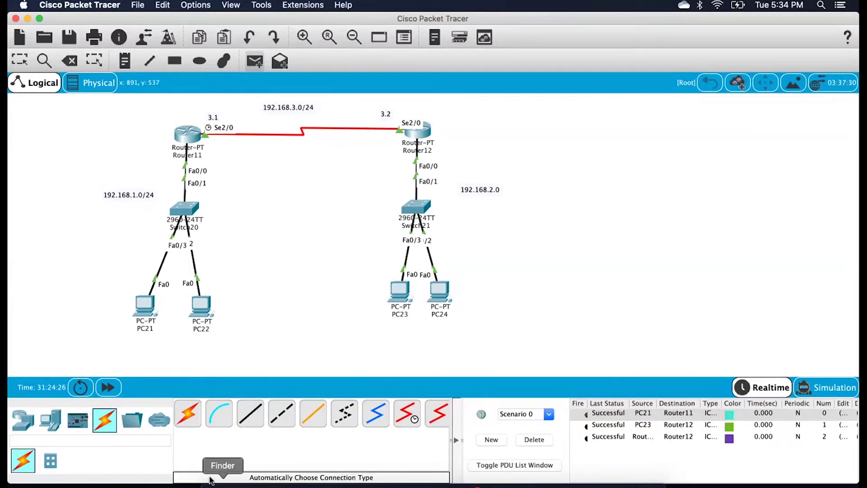
click(144, 309)
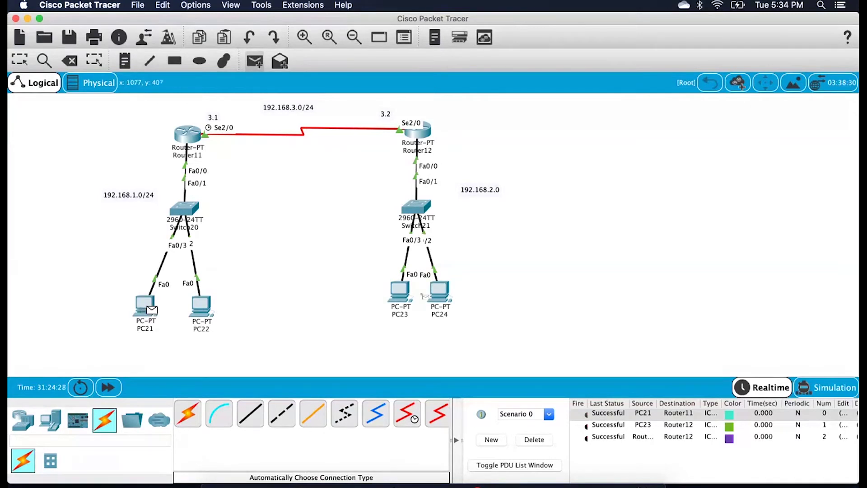
click(400, 291)
click(633, 449)
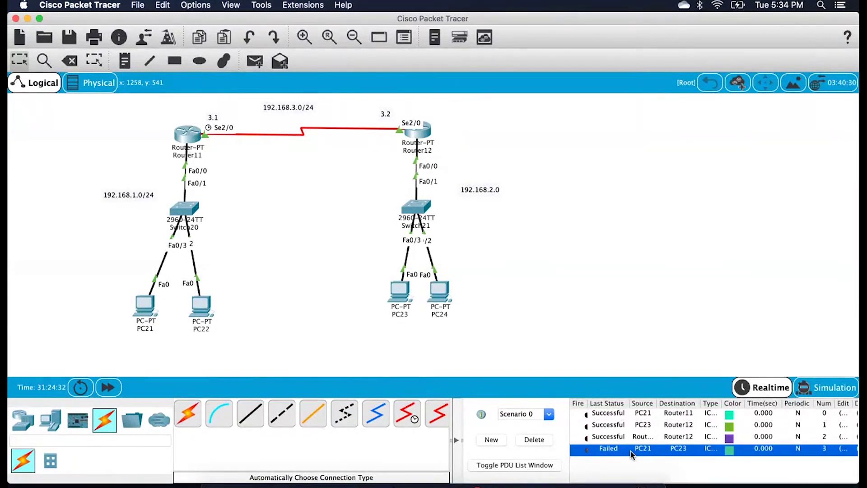
Examine the path in the topology from PC21 through Router11 and Router12 to PC23.
click(280, 154)
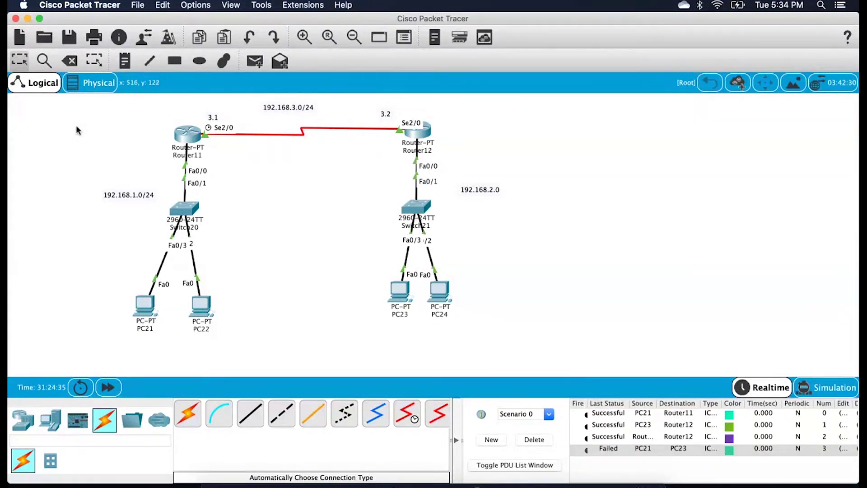
drag(76, 102, 540, 345)
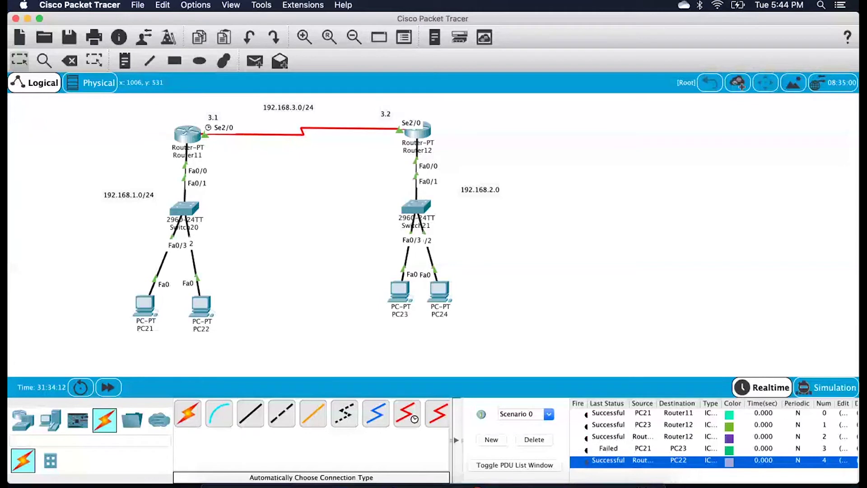
click(409, 321)
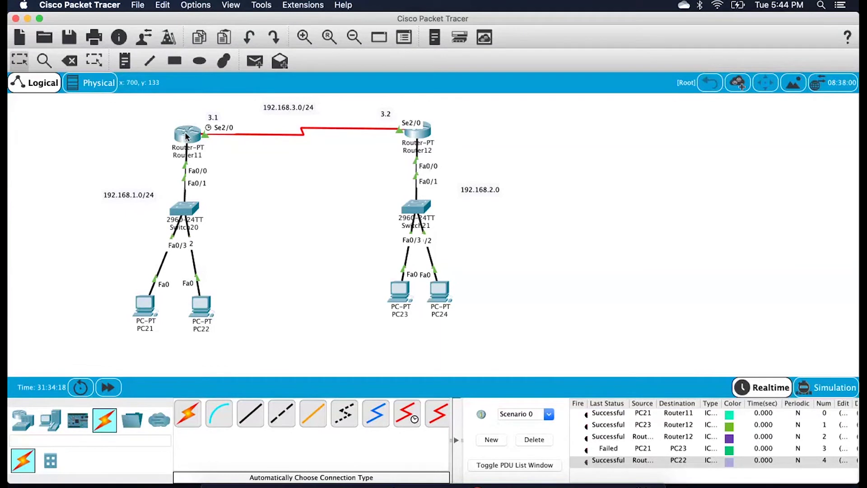
mouse_move(187, 139)
drag(113, 291, 158, 333)
drag(156, 127, 189, 149)
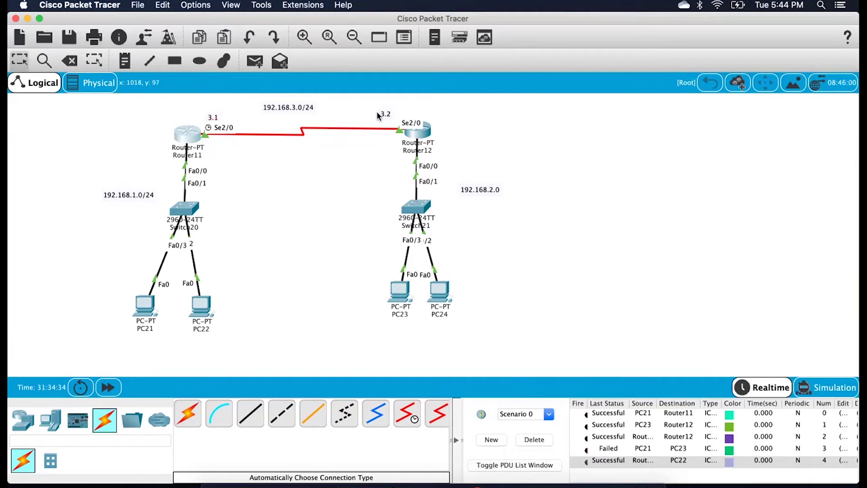
drag(459, 132, 394, 144)
drag(375, 279, 409, 301)
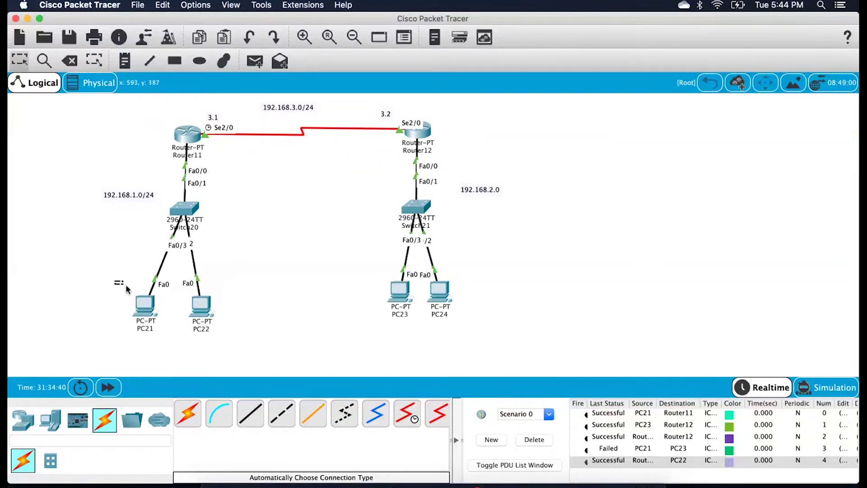
drag(139, 293, 167, 324)
drag(344, 272, 411, 313)
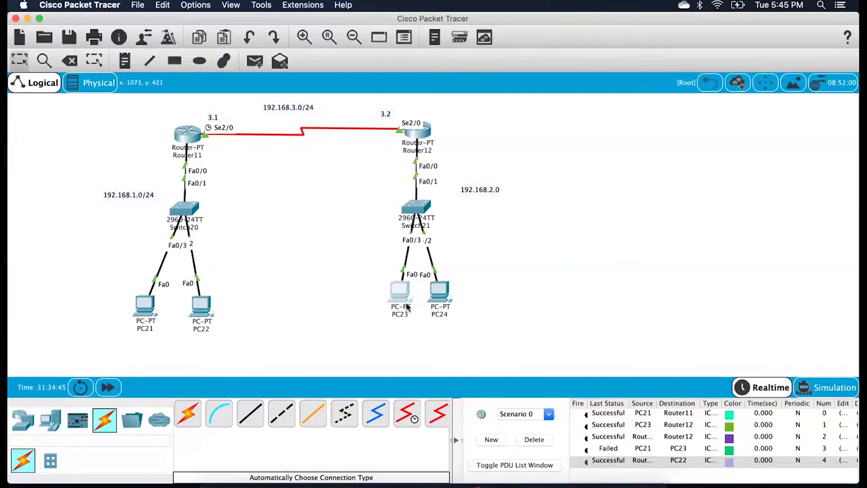
click(291, 281)
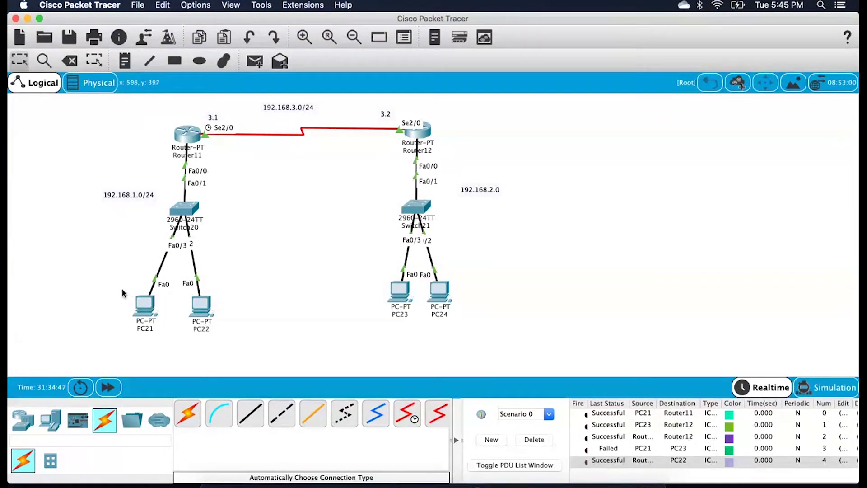
Open Router11's command line and enter privileged EXEC mode with en.
click(188, 135)
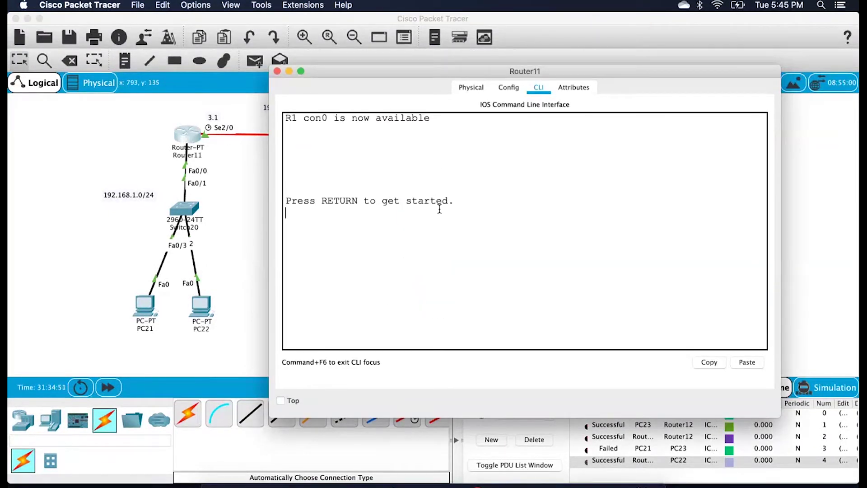
key(Return)
key(Return)
key(Return)
text(en)
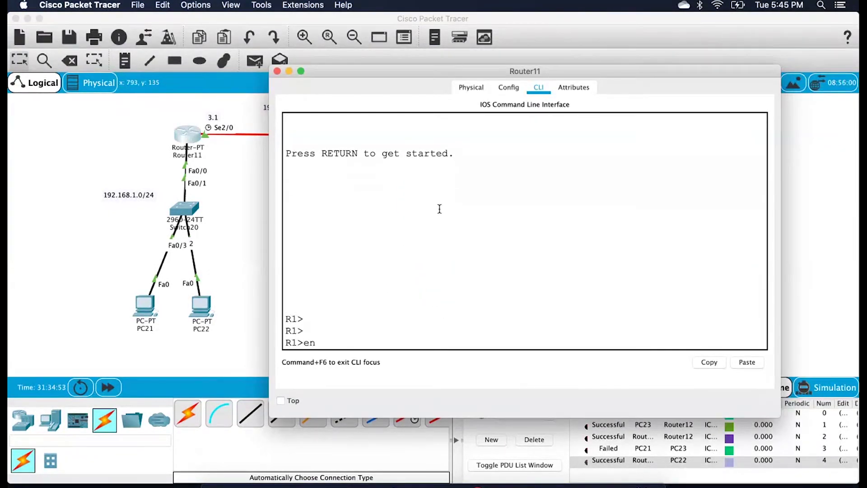
key(Return)
key(Return)
text(conf t)
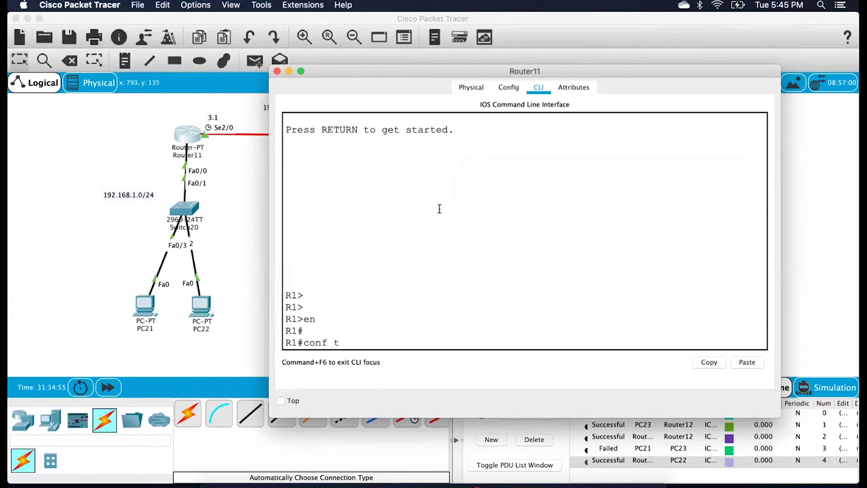
key(Return)
key(Return)
key(Return)
key(Return)
key(Return)
key(Return)
text(exit)
key(Return)
key(Return)
key(Return)
key(Return)
key(Return)
key(Return)
key(Return)
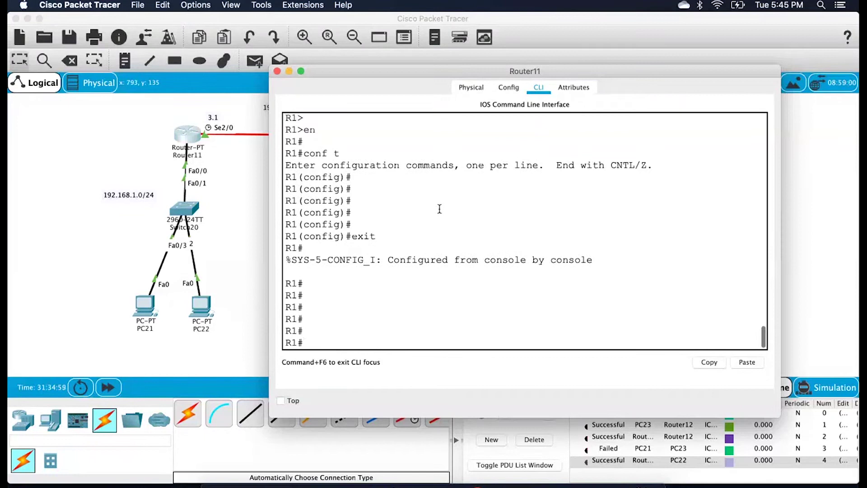
key(Return)
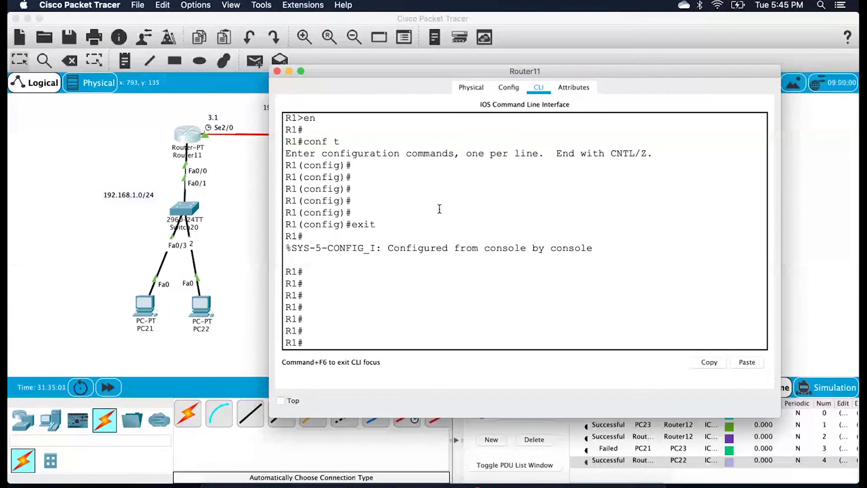
Run show ip route on Router11 and examine the network entries in its routing table.
text(show ip route)
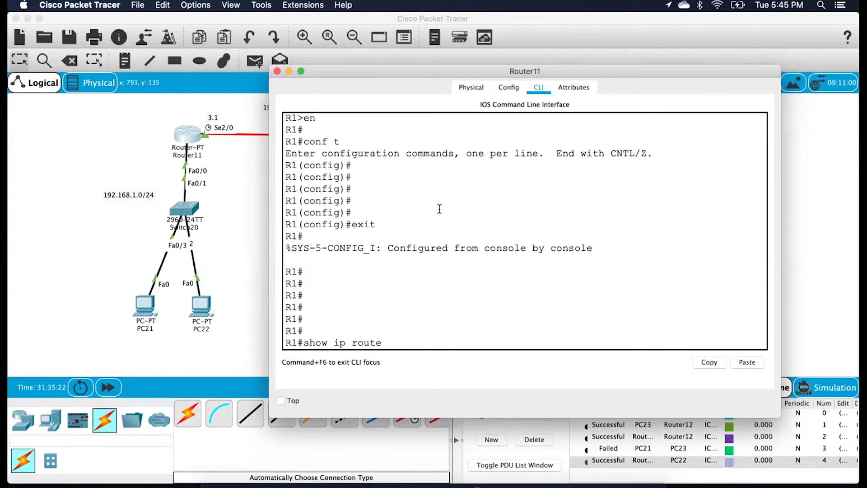
key(Return)
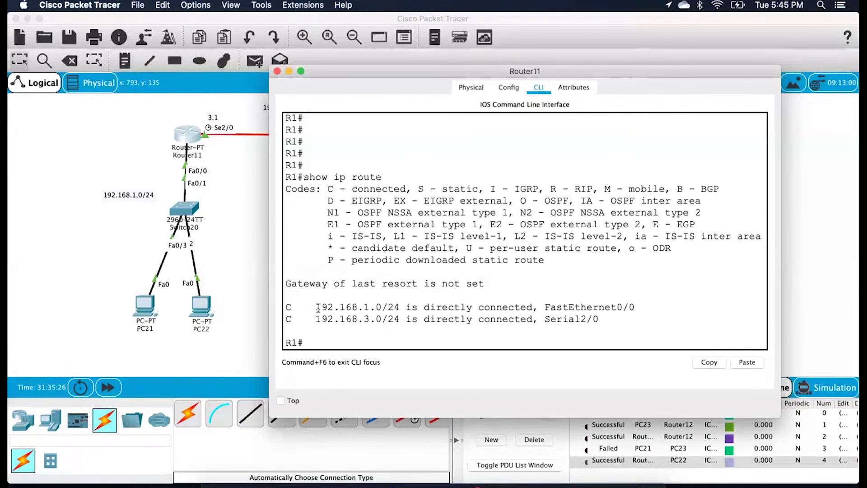
drag(309, 308, 403, 312)
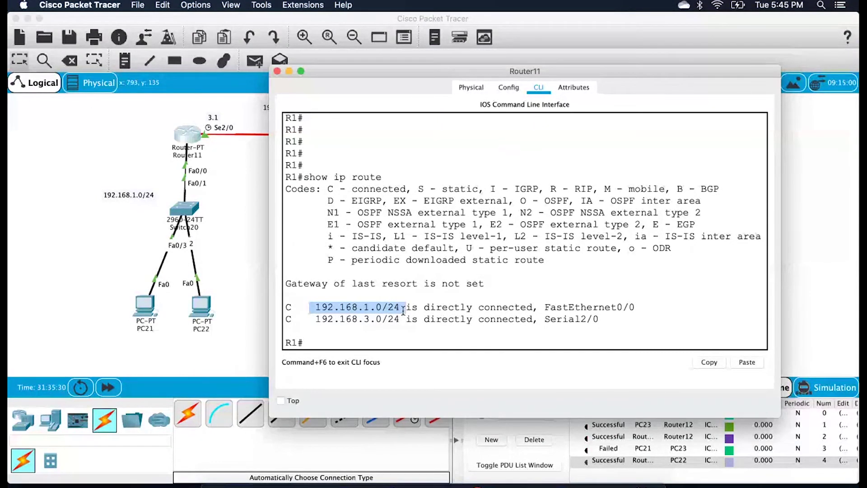
click(364, 321)
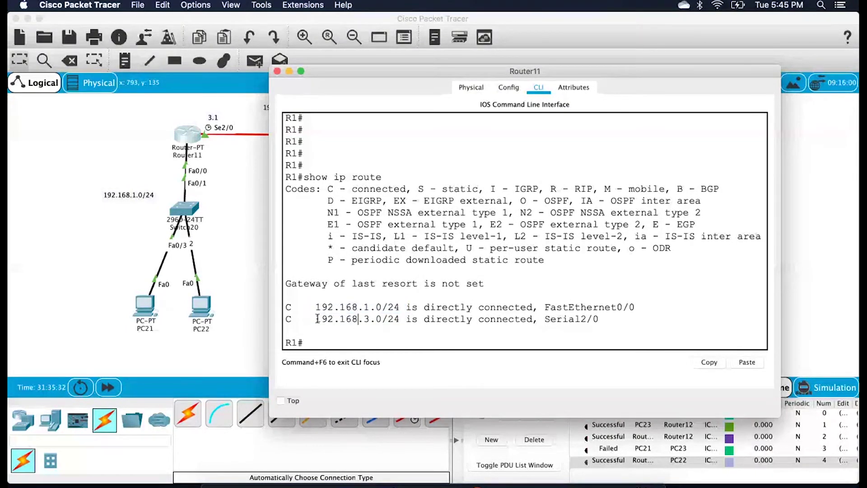
drag(312, 320, 396, 320)
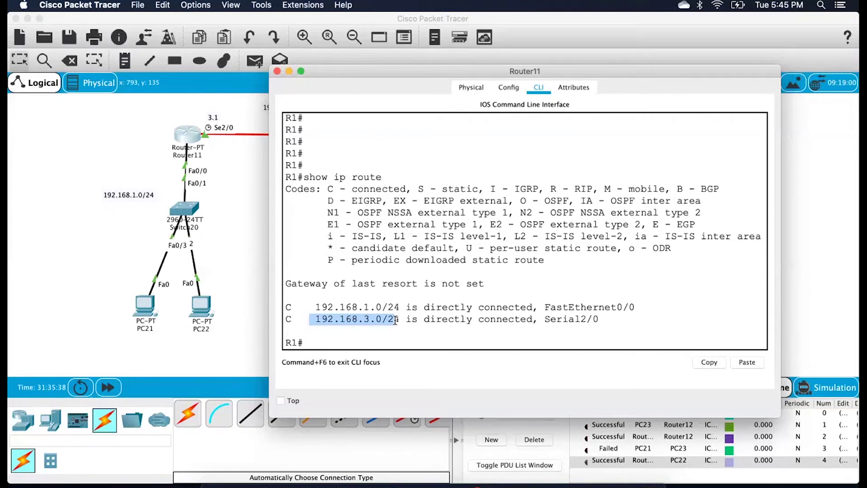
click(239, 244)
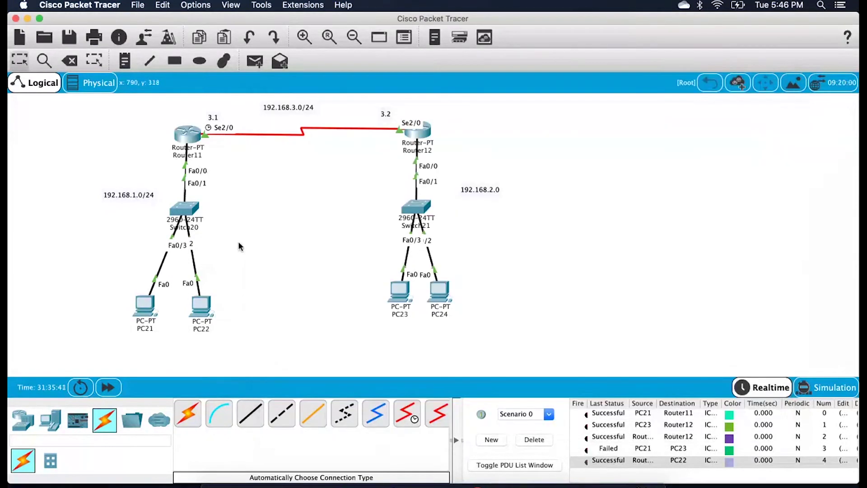
Open Router12's command line and enter privileged EXEC mode with en.
click(422, 135)
key(Return)
key(Return)
key(Return)
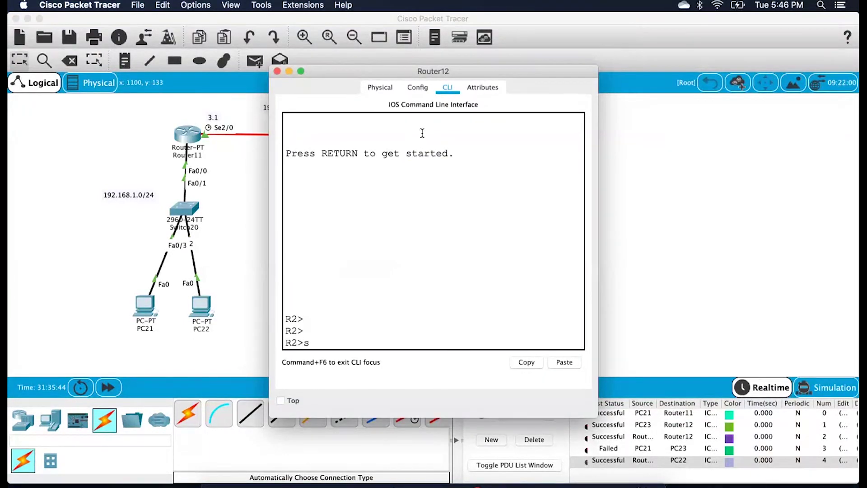
text(en)
key(Return)
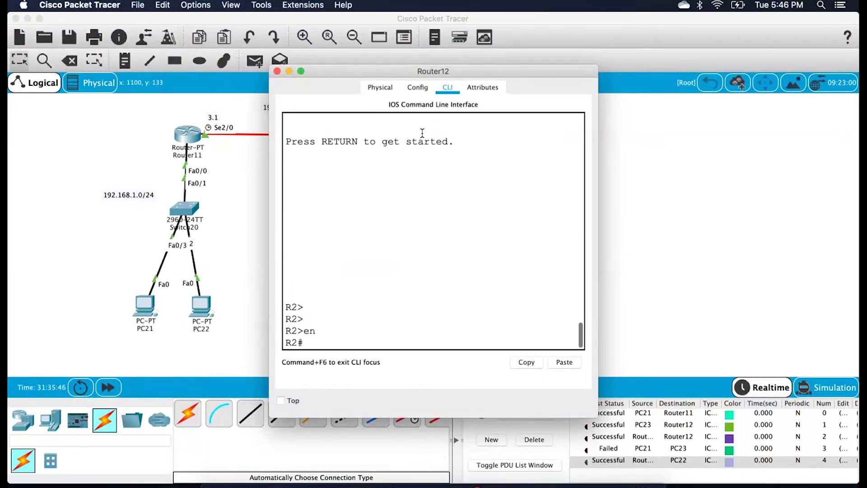
Run show ip route on Router12, widen its window and examine the network entries in its routing table.
text(show)
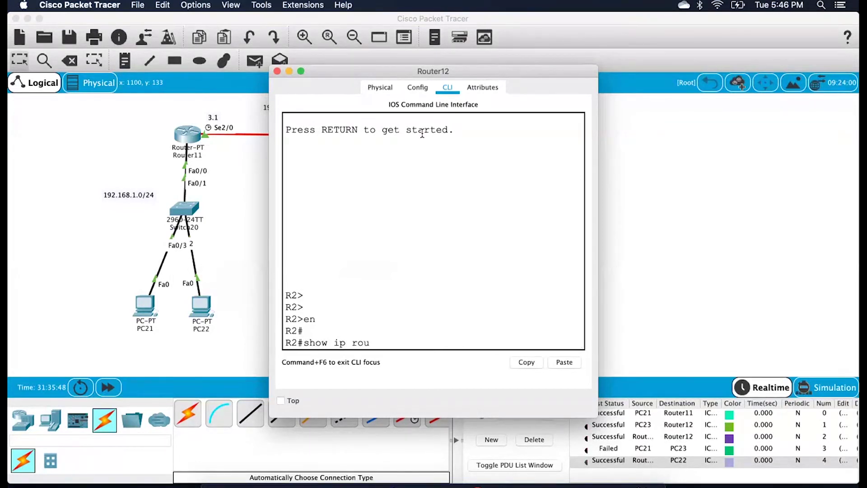
text( ip rou)
key(Return)
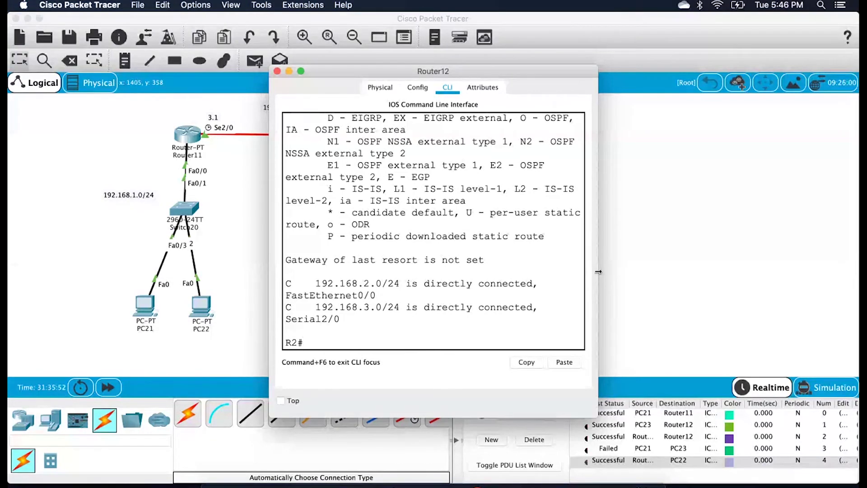
drag(599, 271, 699, 272)
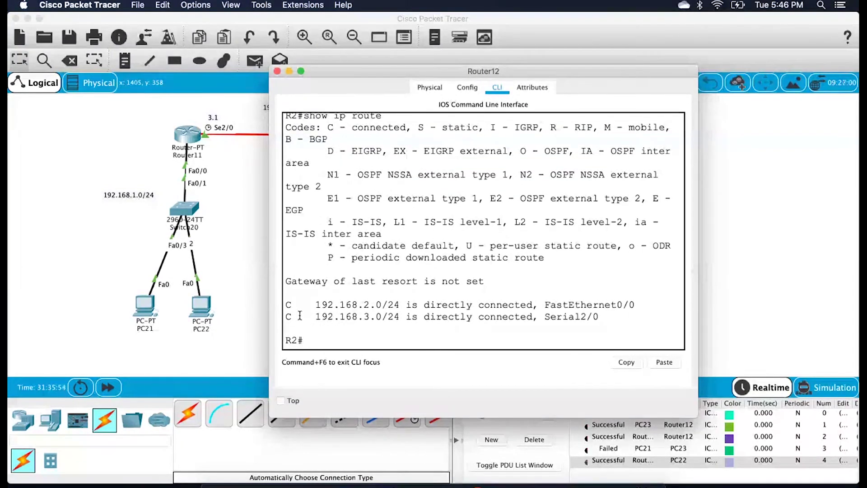
drag(309, 310, 384, 309)
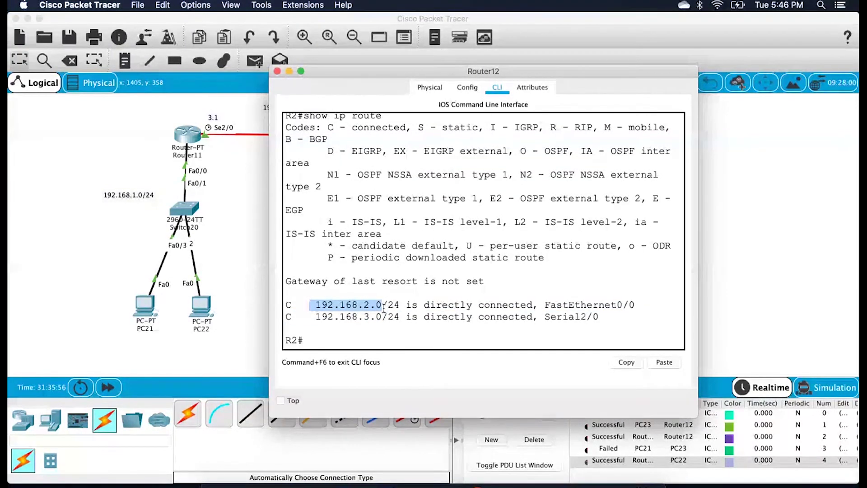
click(335, 323)
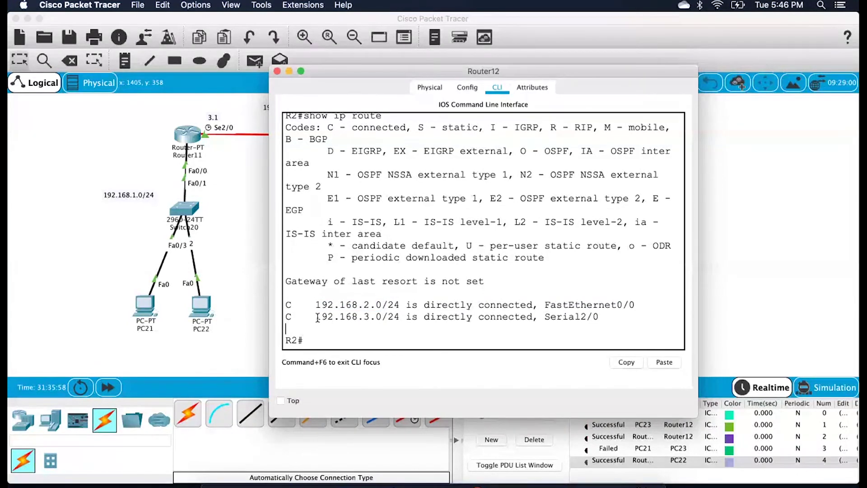
drag(315, 316, 390, 322)
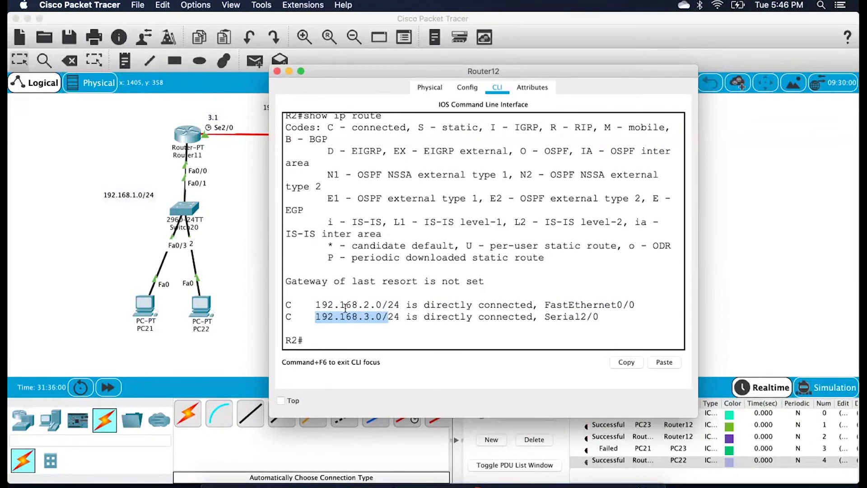
click(249, 296)
Examine Router11, Router12 and the 192.168.3.0/24 serial link between them in the topology.
drag(165, 108, 208, 153)
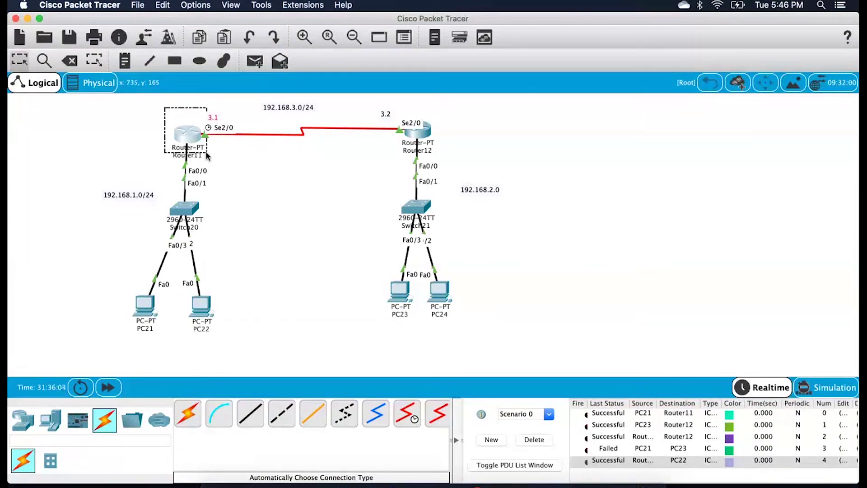
click(205, 148)
drag(454, 117, 394, 142)
drag(220, 99, 391, 154)
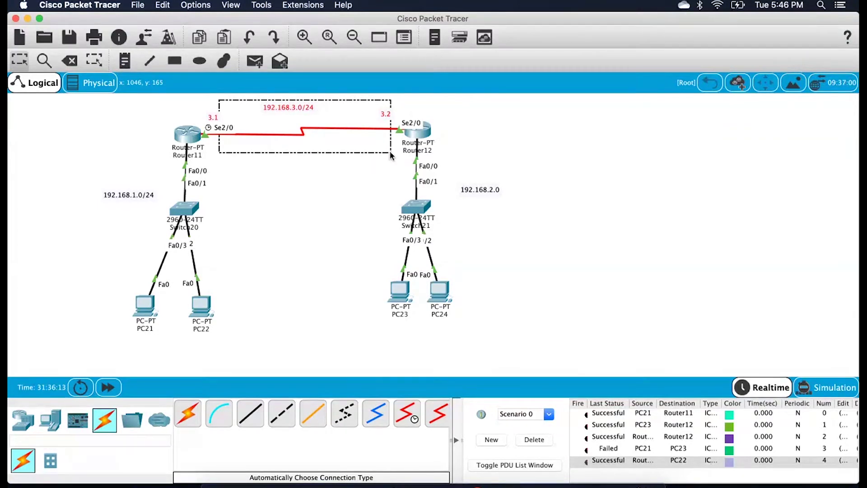
drag(391, 152, 390, 152)
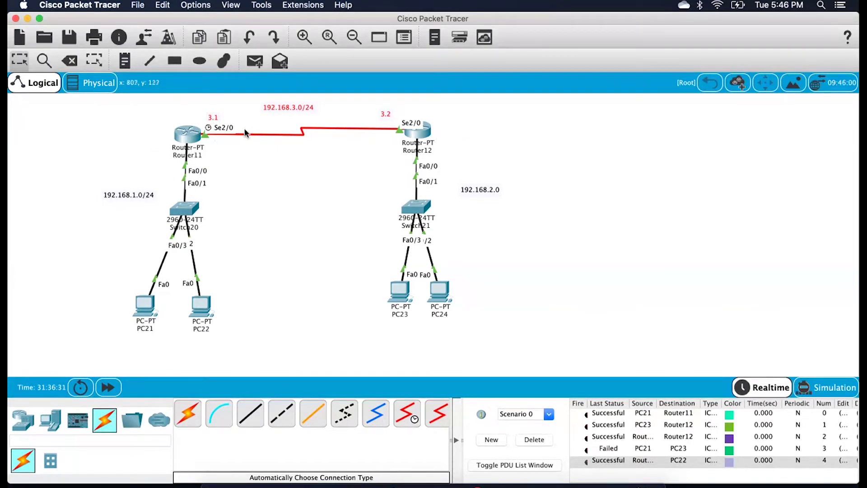
Reopen Router11's command line and recheck the connected networks in its routing table.
click(186, 134)
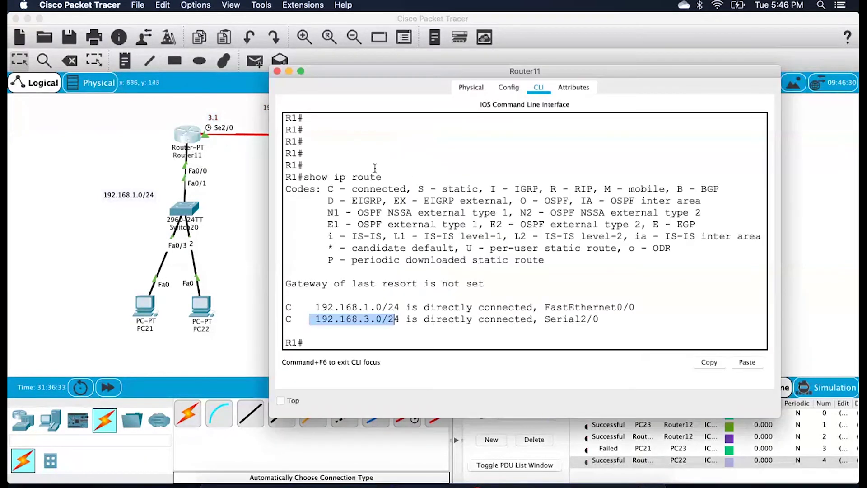
click(357, 269)
drag(328, 307, 383, 319)
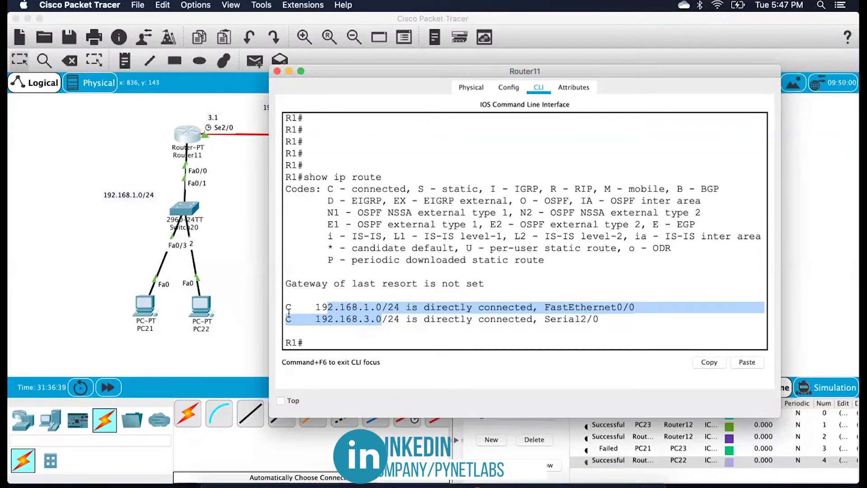
click(250, 254)
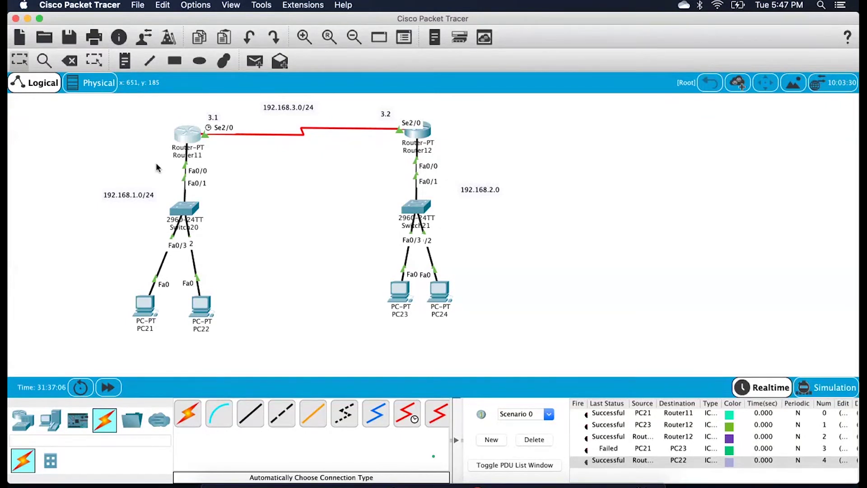
Examine in the topology which remote LAN each router needs a route to, for Router11 and Router12.
mouse_move(184, 139)
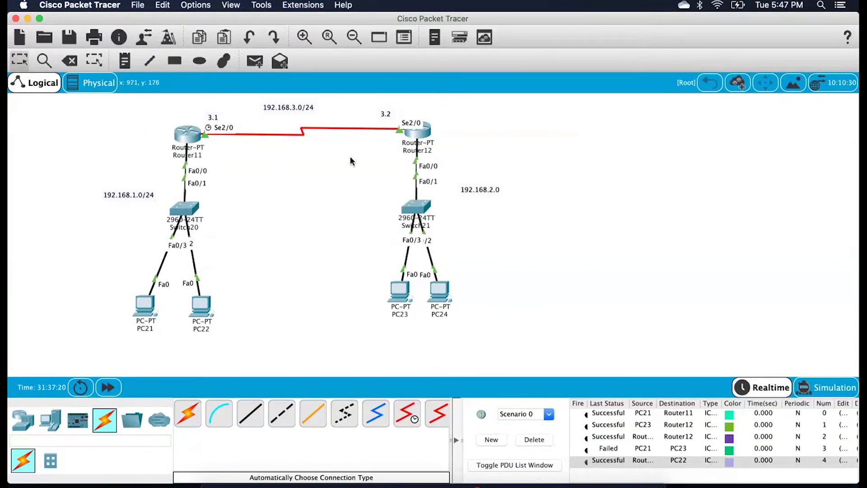
drag(370, 162, 502, 321)
drag(163, 112, 215, 152)
drag(382, 165, 505, 302)
drag(163, 124, 215, 173)
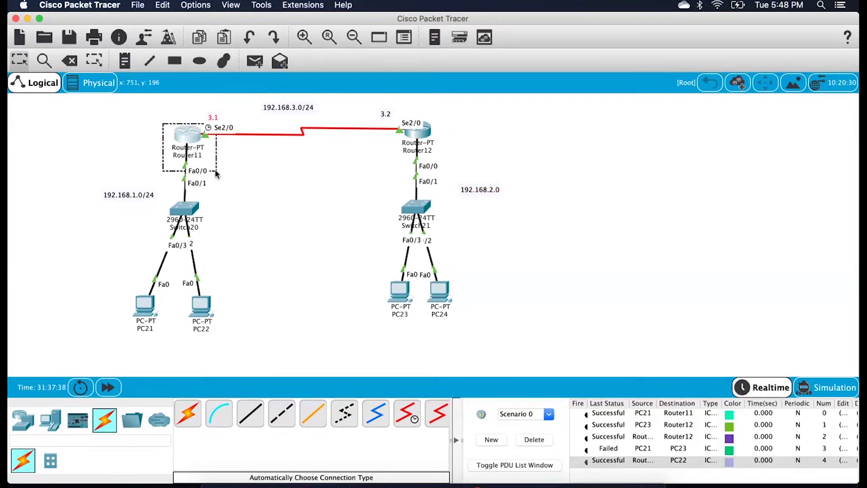
drag(215, 173, 217, 172)
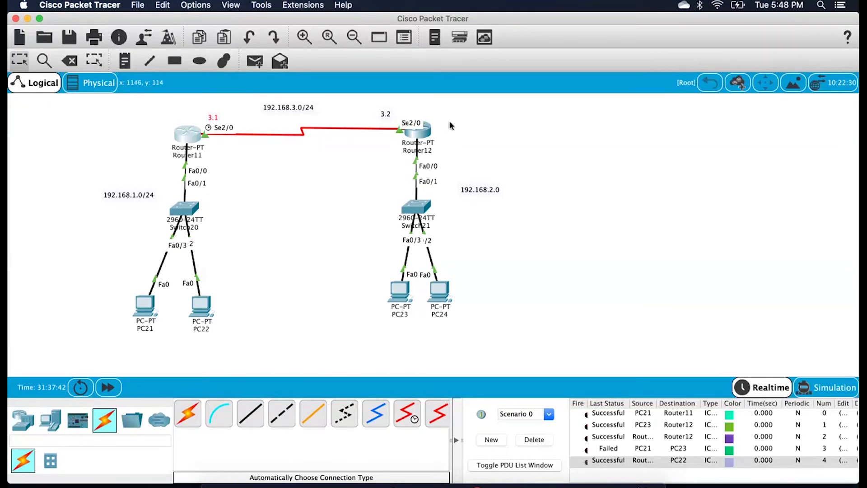
drag(447, 110, 393, 144)
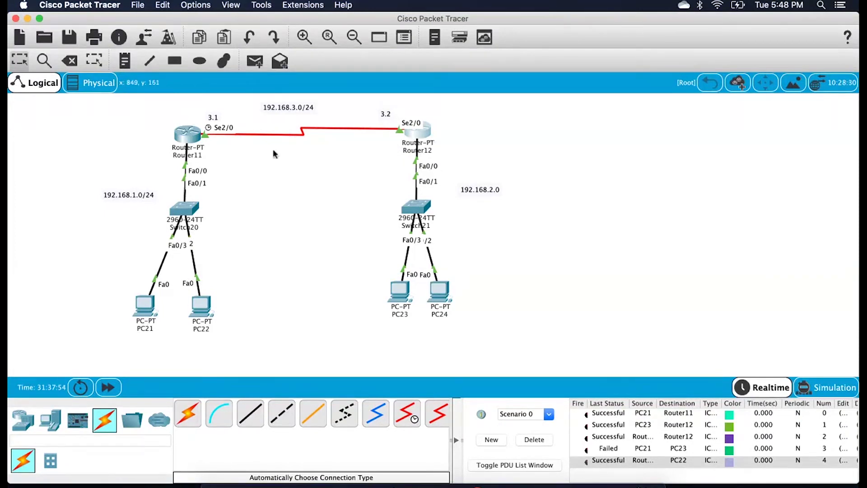
drag(249, 166, 73, 289)
click(453, 118)
drag(452, 115, 394, 143)
Compare the PCs of both LANs with Router11 and Router12 in the topology to review the routes between them.
drag(74, 278, 271, 316)
drag(275, 322, 280, 319)
drag(341, 252, 451, 320)
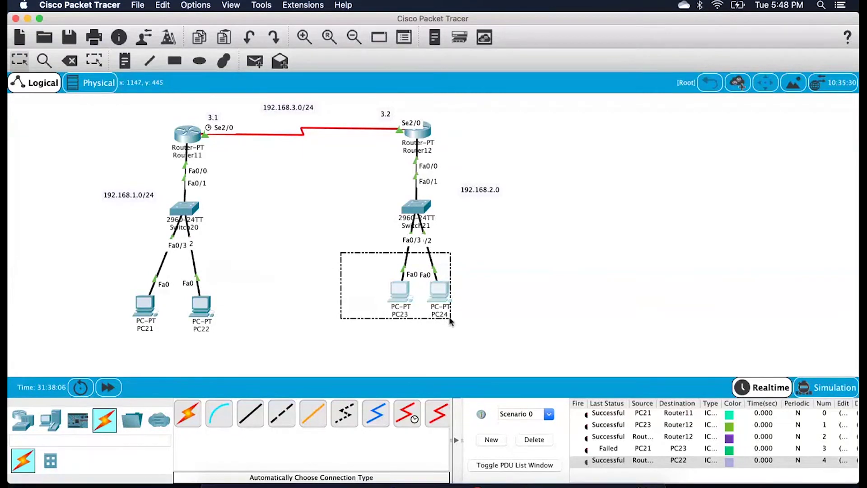
click(449, 316)
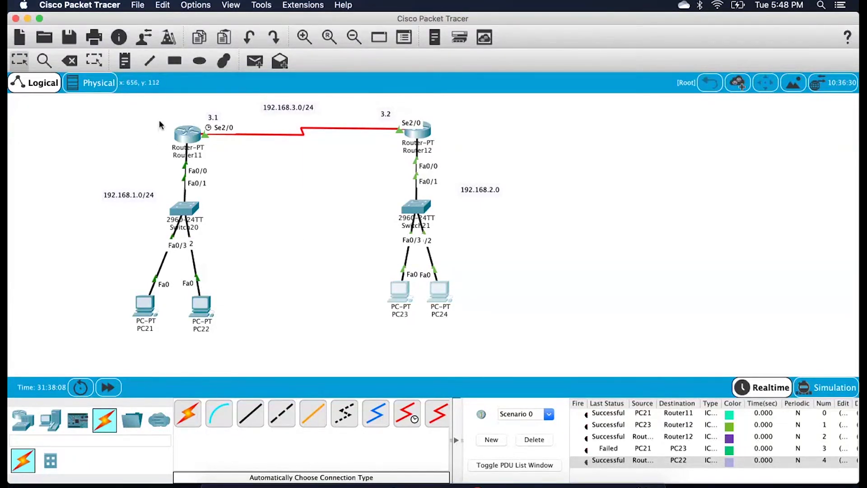
drag(172, 116, 216, 155)
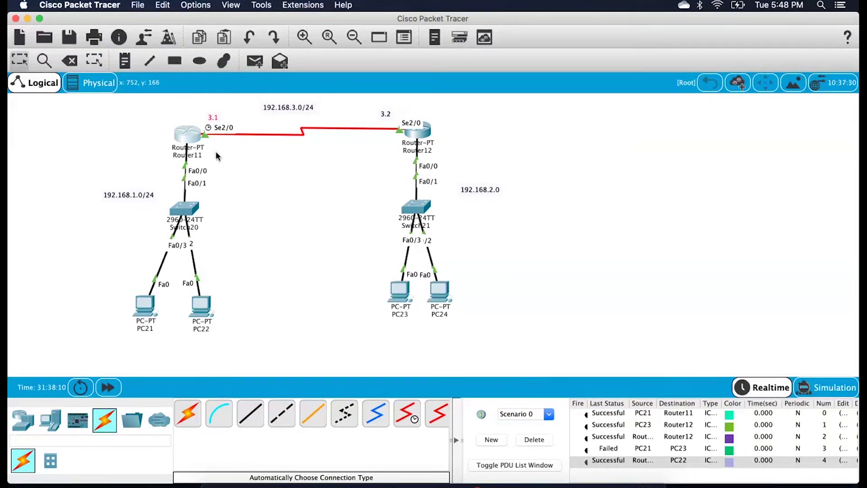
drag(375, 148, 473, 310)
click(459, 154)
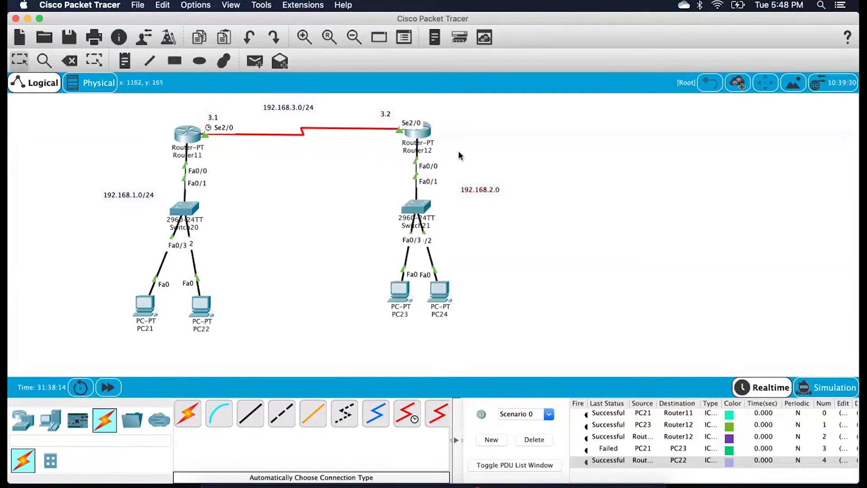
drag(448, 113, 387, 159)
click(220, 194)
drag(220, 194, 127, 252)
click(145, 135)
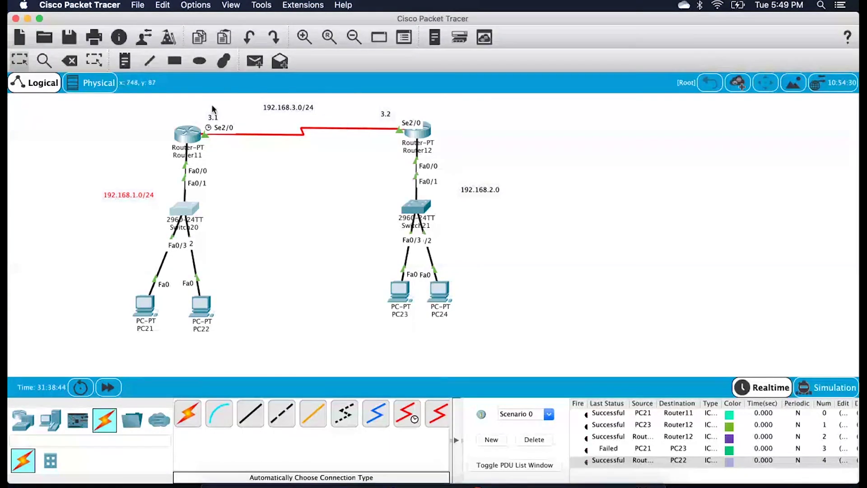
Reopen Router11's command line and review the directly connected networks 192.168.1.0 and 192.168.3.0 in its routing table.
click(192, 147)
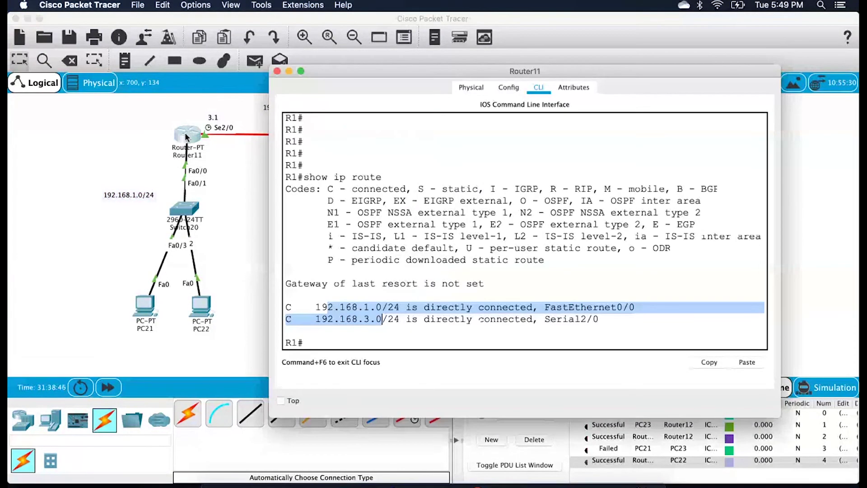
click(402, 276)
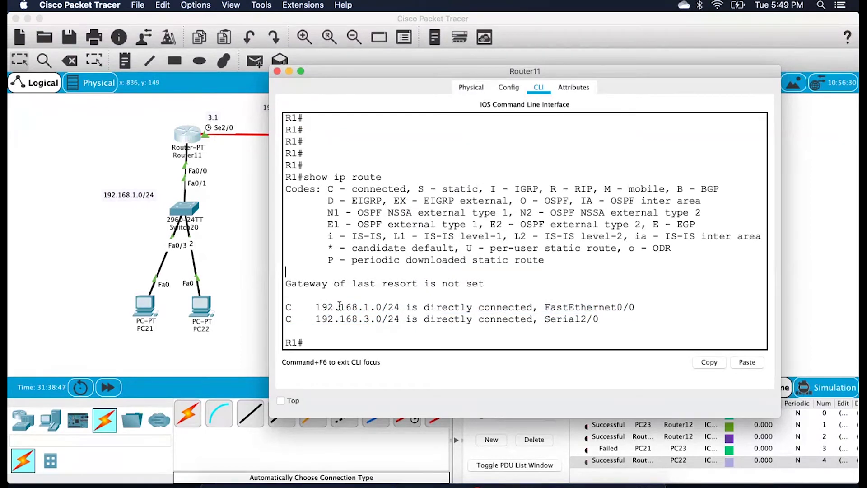
drag(317, 307, 381, 308)
click(362, 317)
drag(329, 319, 381, 317)
Enter global configuration mode on Router11 with conf t.
click(384, 336)
key(Return)
key(Return)
text(conf t)
key(Return)
key(Return)
key(Return)
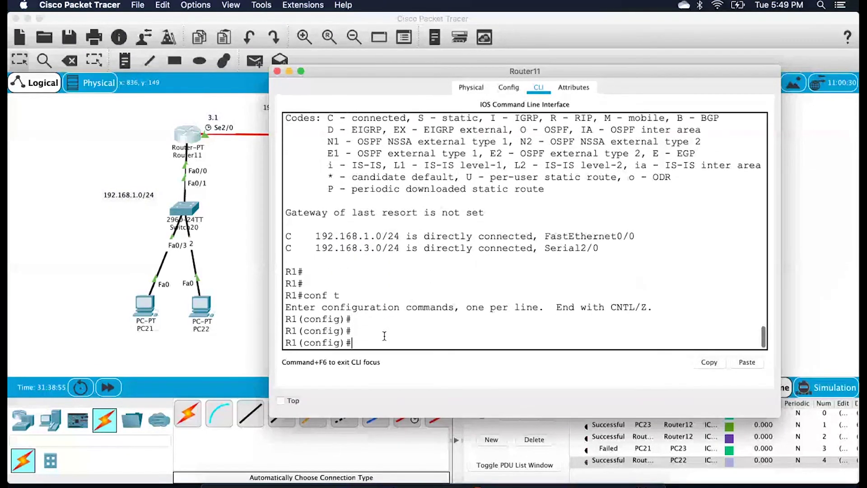
Add a static route on Router11 to network 192.168.2.0 with mask 255.255.255.0 through exit interface se2/0.
text(ip route)
text(192.168)
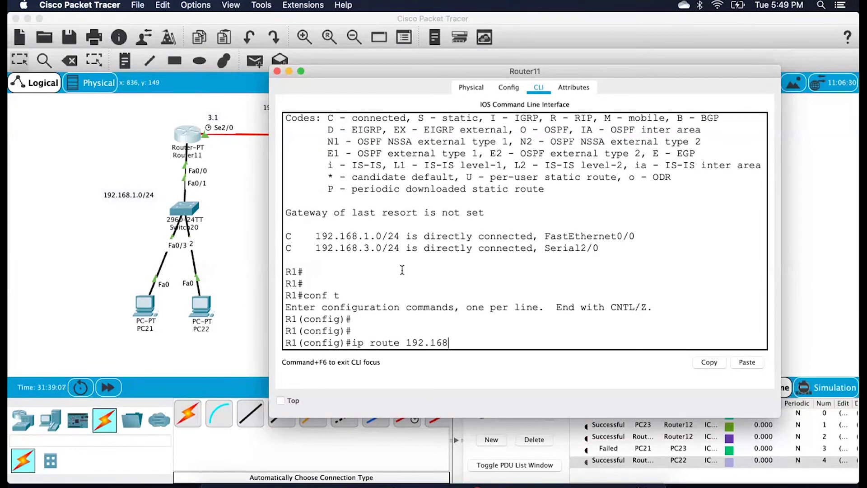
text(.2.0 255.255.255.)
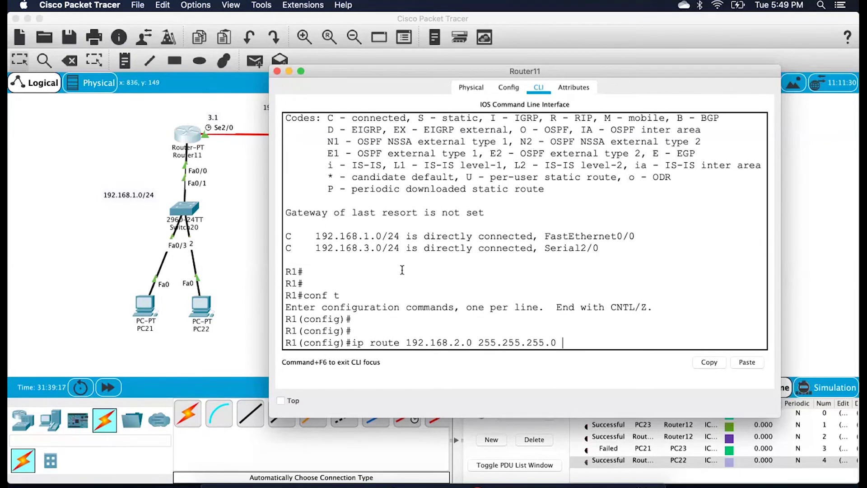
text(0)
click(243, 219)
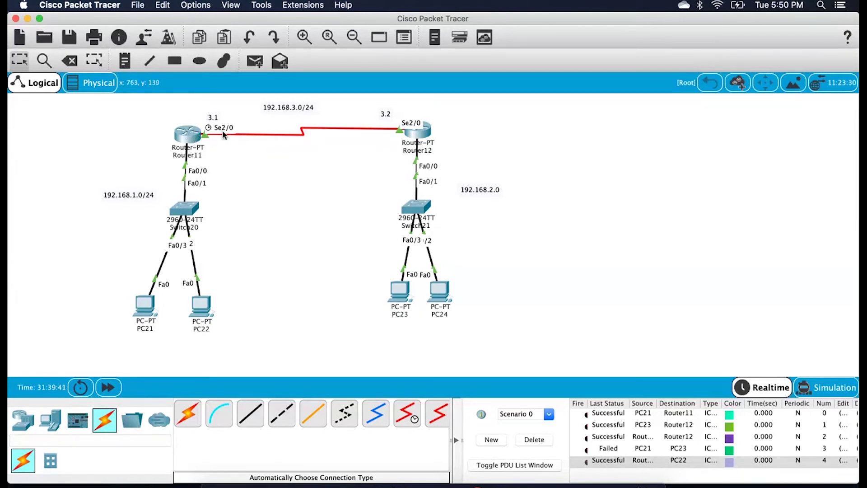
click(191, 144)
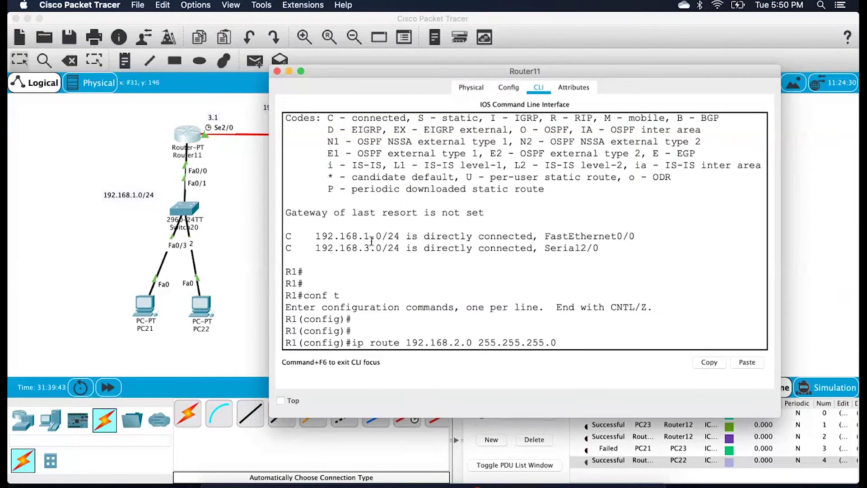
click(570, 343)
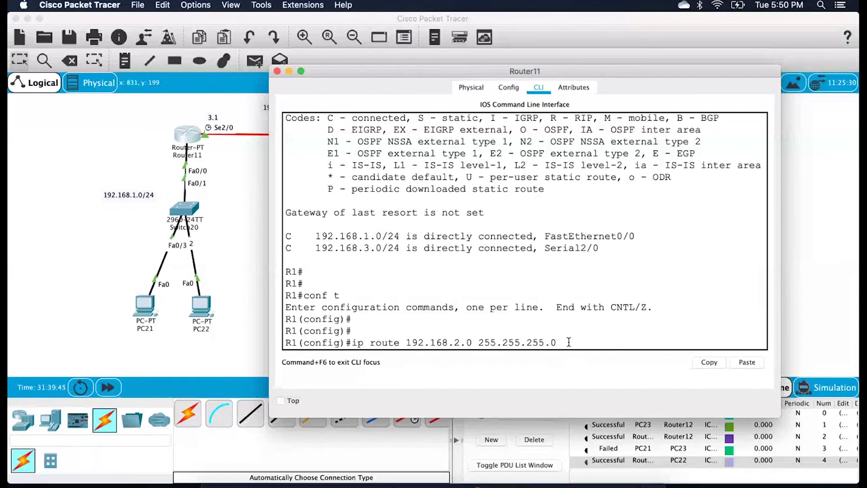
text(se2/0)
key(Return)
key(Return)
key(Return)
key(Return)
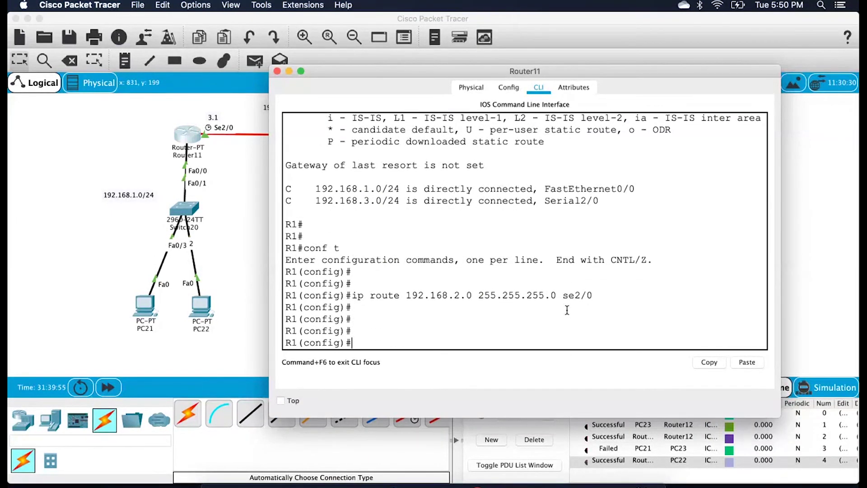
Review the entered ip route command for 192.168.2.0 in Router11's command line.
drag(351, 296, 591, 296)
click(409, 296)
key(Return)
key(Return)
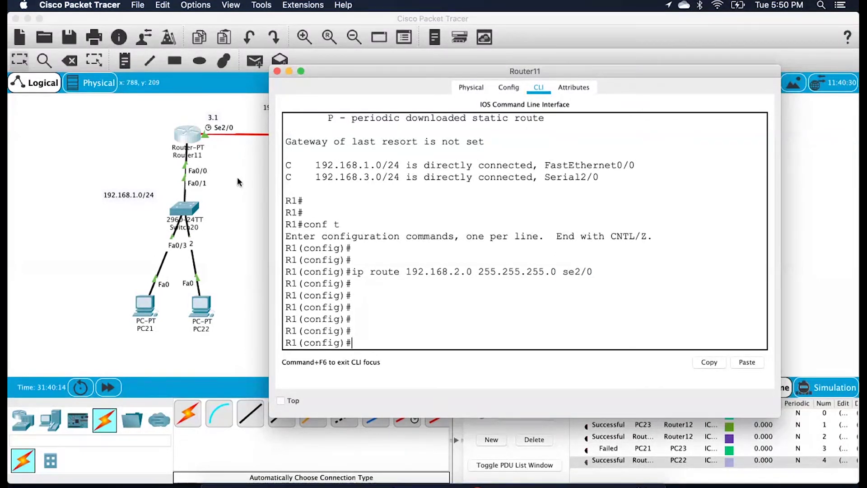
key(Return)
key(Return)
key(Return)
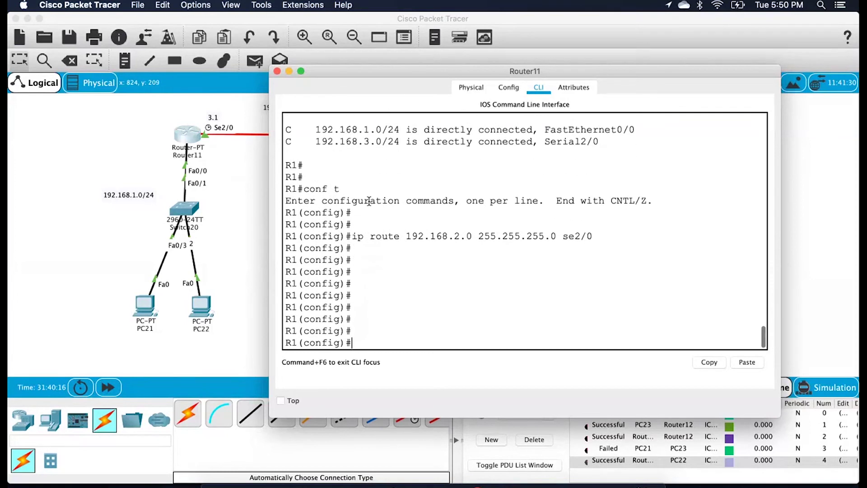
Leave configuration mode on Router11 and display its routing table with show ip route to check the 192.168.2.0 entry.
text(do)
key(BackSpace)
key(BackSpace)
text(exi)
key(Return)
key(Return)
text(sh)
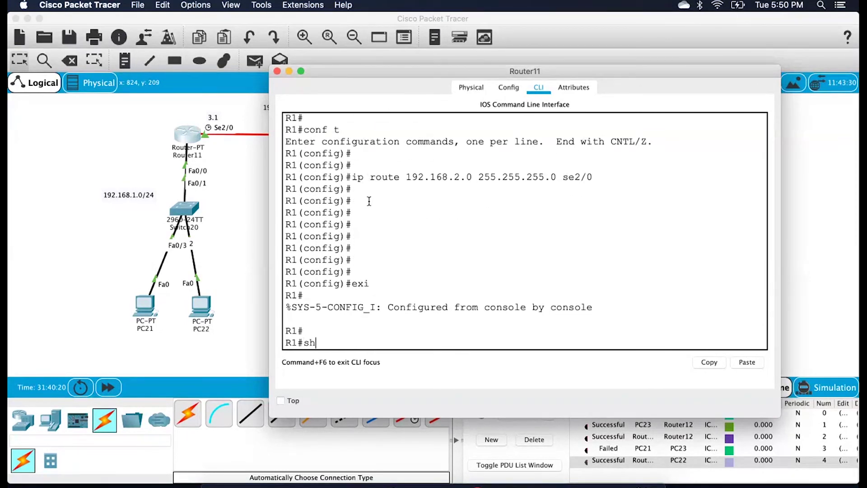
text(ow ip route)
key(Return)
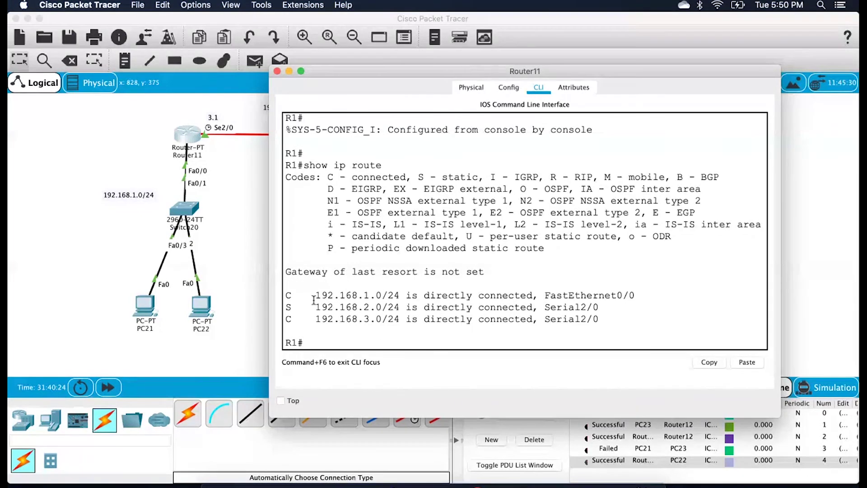
drag(315, 307, 601, 307)
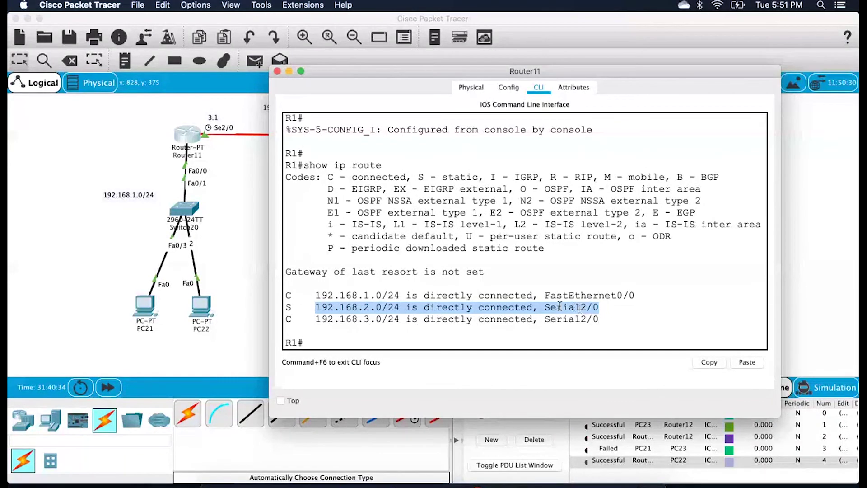
Examine Router11 and its Se2/0 interface toward Router12 in the topology.
click(240, 220)
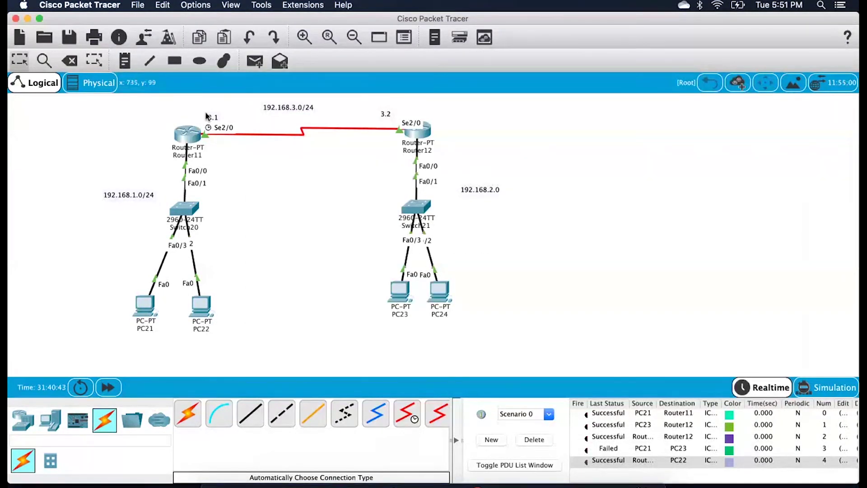
drag(198, 113, 228, 143)
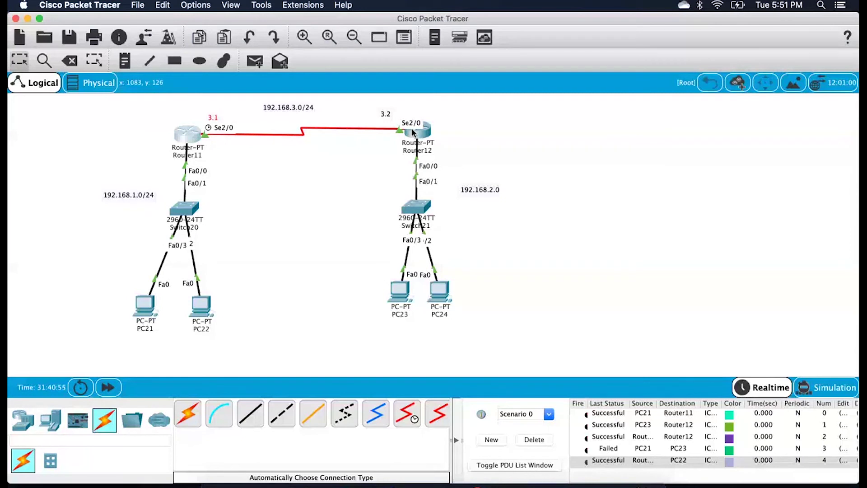
drag(176, 110, 228, 156)
Reopen Router11's command line and compare the routing table entries with the legend's static and connected codes.
click(191, 146)
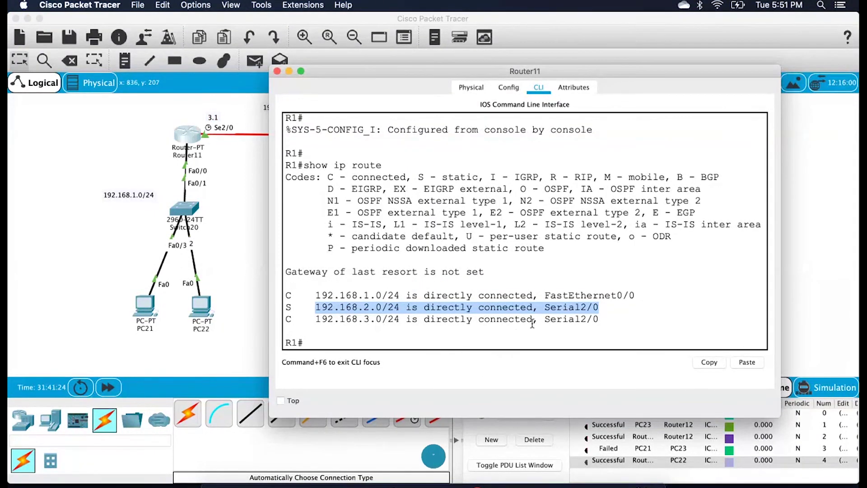
scroll(525, 323, up, 2)
scroll(525, 324, down, 2)
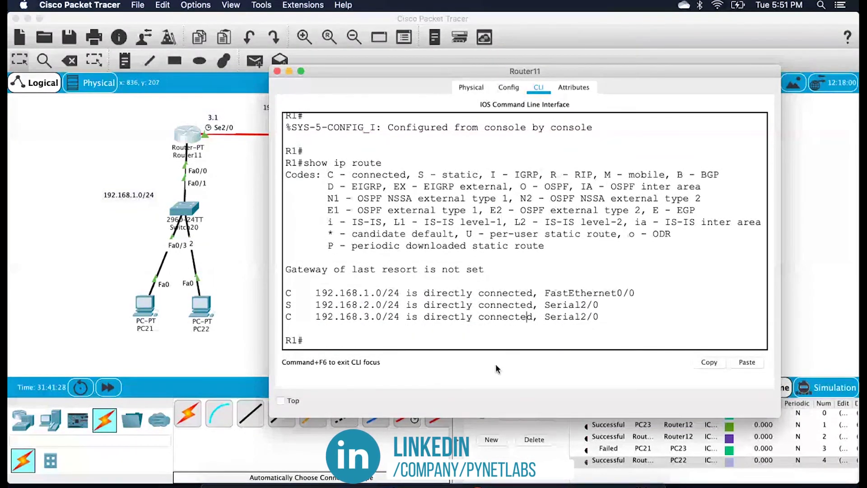
drag(303, 305, 416, 303)
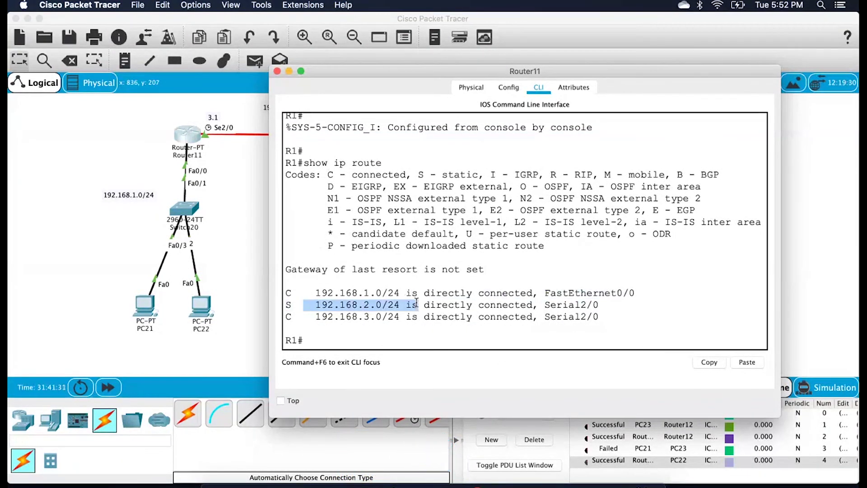
click(450, 321)
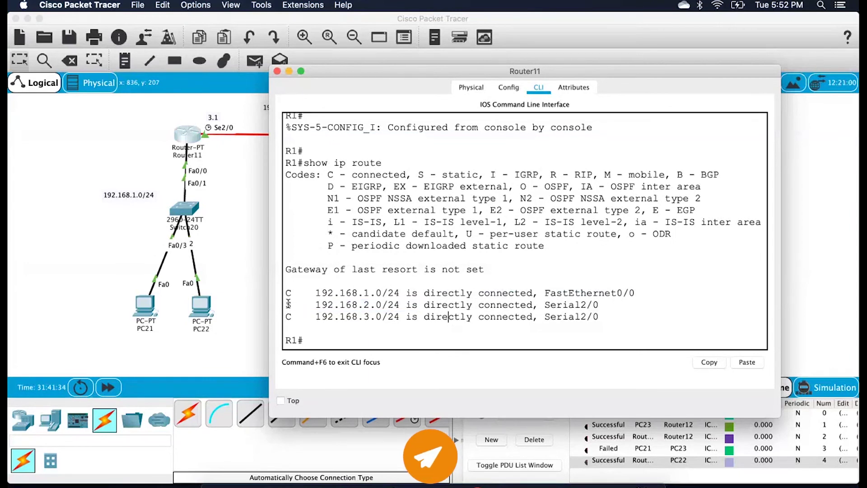
drag(297, 305, 291, 304)
drag(418, 175, 482, 173)
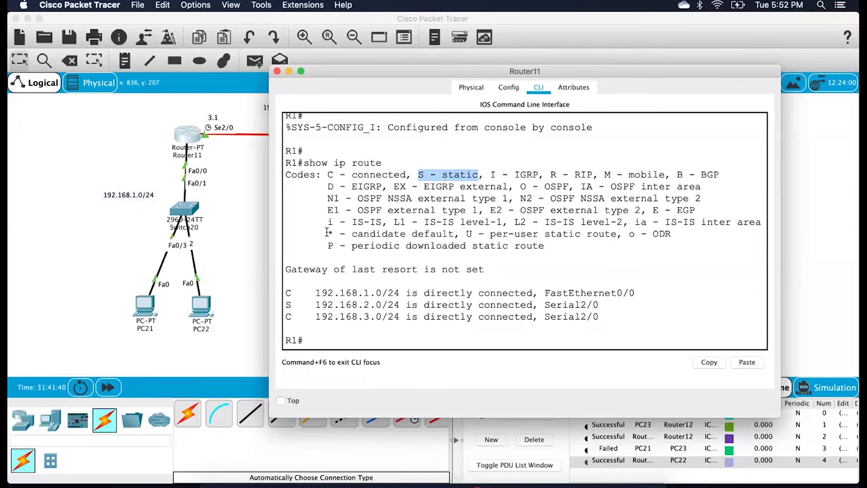
click(291, 291)
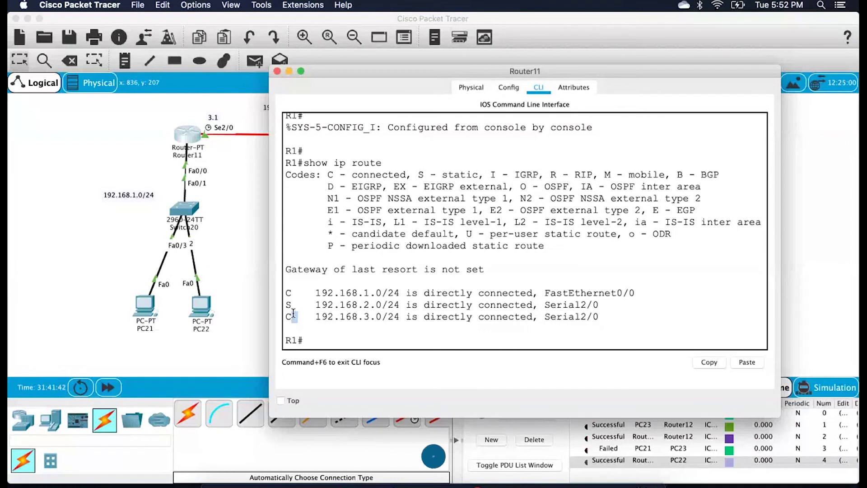
drag(328, 175, 407, 179)
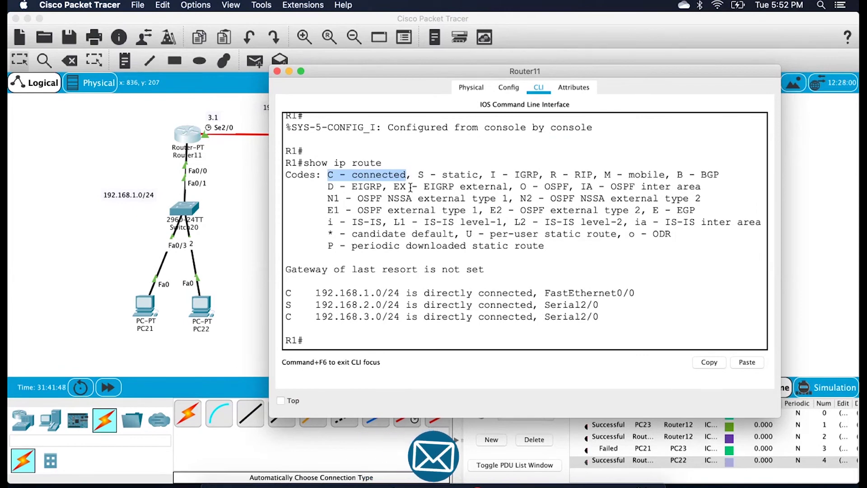
click(450, 234)
Review the exit interface se2/0 in Router11's earlier ip route command.
scroll(506, 311, up, 4)
scroll(506, 311, down, 5)
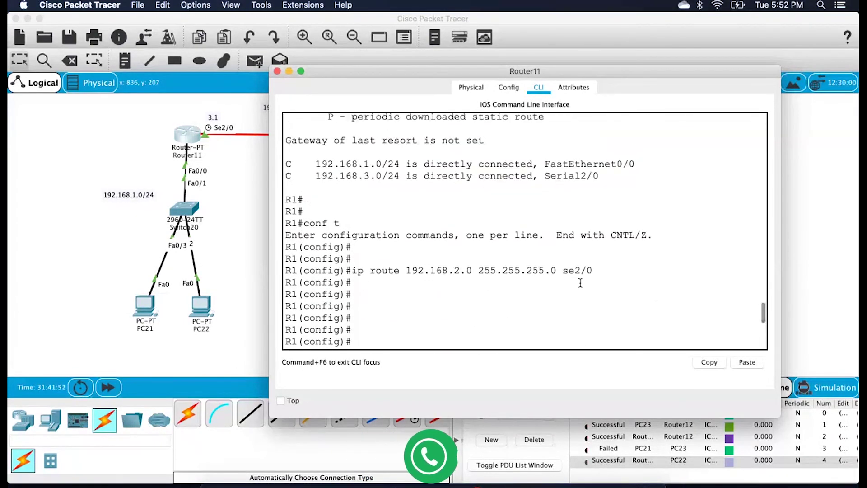
drag(565, 271, 594, 270)
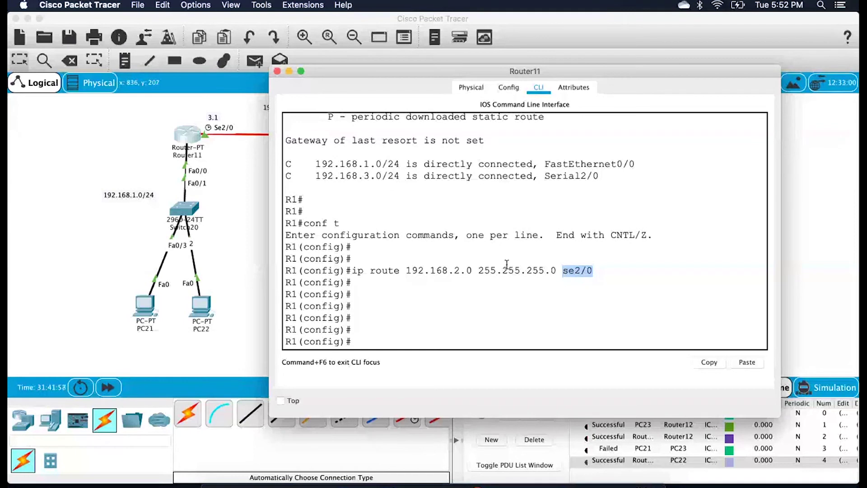
drag(407, 271, 612, 280)
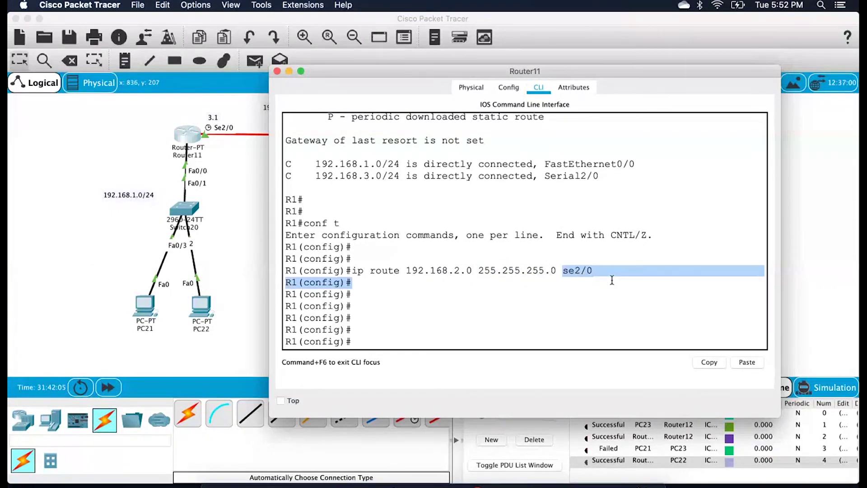
Return to Router11's show ip route output and recheck the entries for all three networks.
key(Return)
text(exit)
key(Return)
key(Return)
text(show ip route)
key(Return)
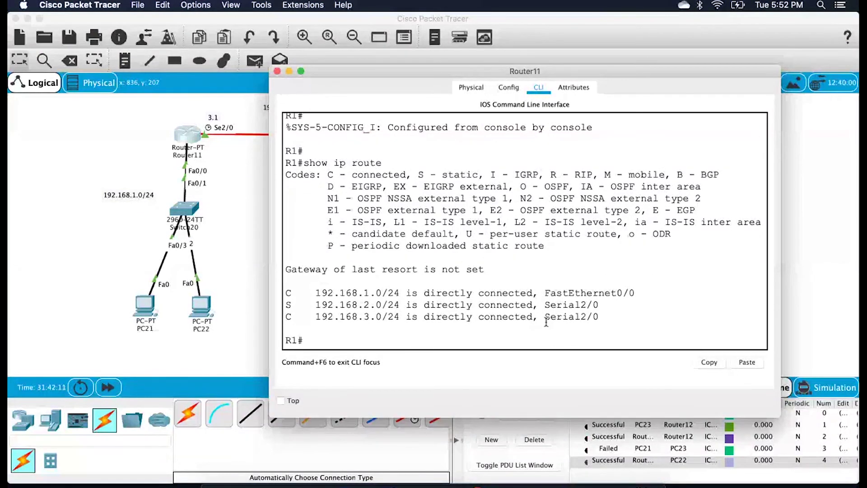
key(Return)
key(Return)
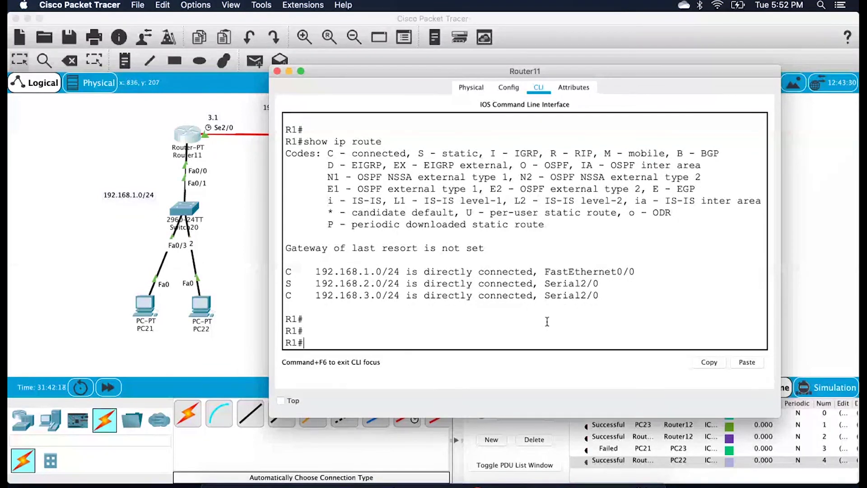
scroll(517, 243, up, 2)
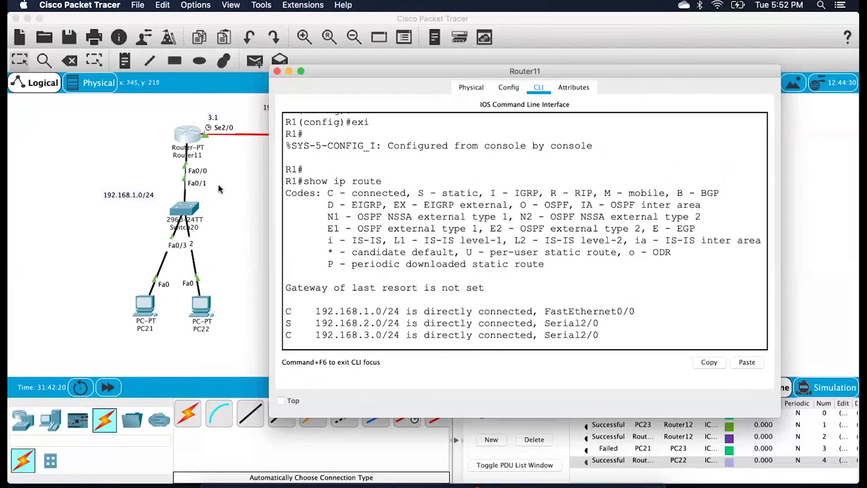
Open Router12's command line and enter global configuration mode from the terminal.
click(233, 189)
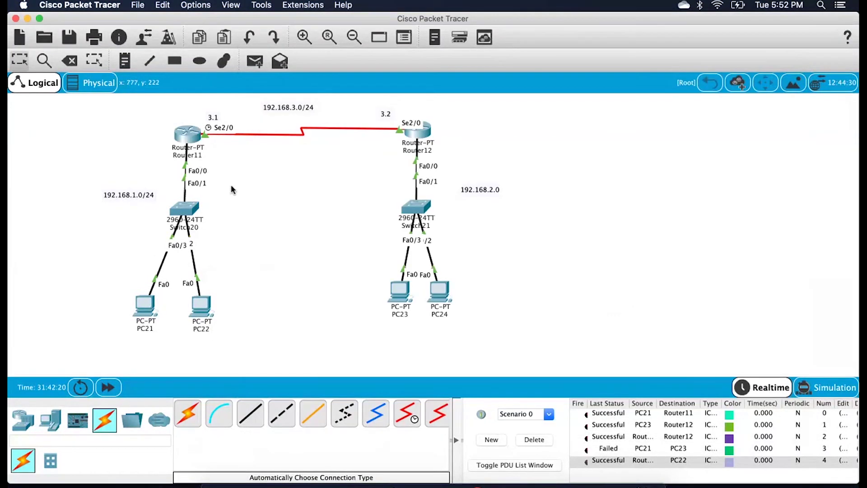
click(419, 136)
key(Return)
key(Return)
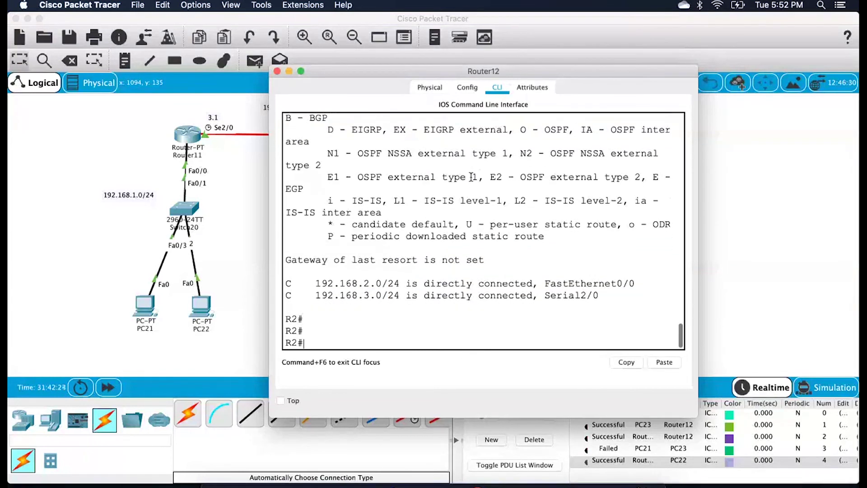
text(cpf)
key(Return)
key(Return)
key(Return)
key(Return)
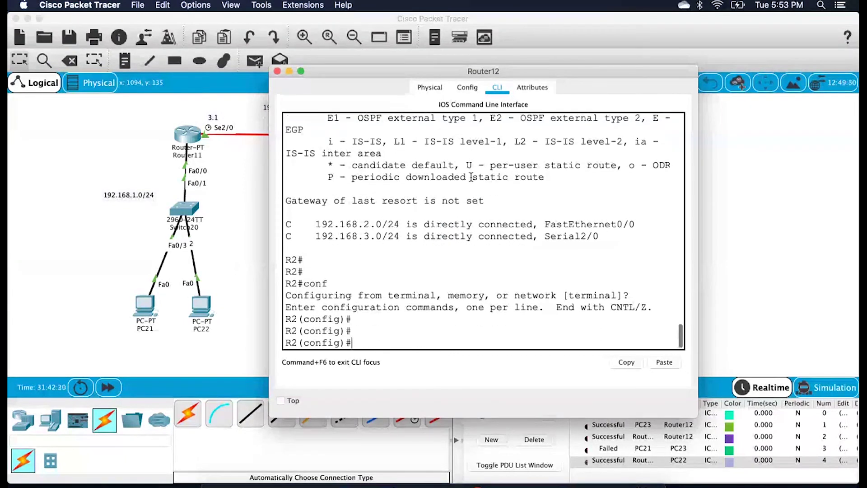
Add a static route on Router12 to network 192.168.1.0 with mask 255.255.255.0 through exit interface se2/0.
text(ip route 192.16)
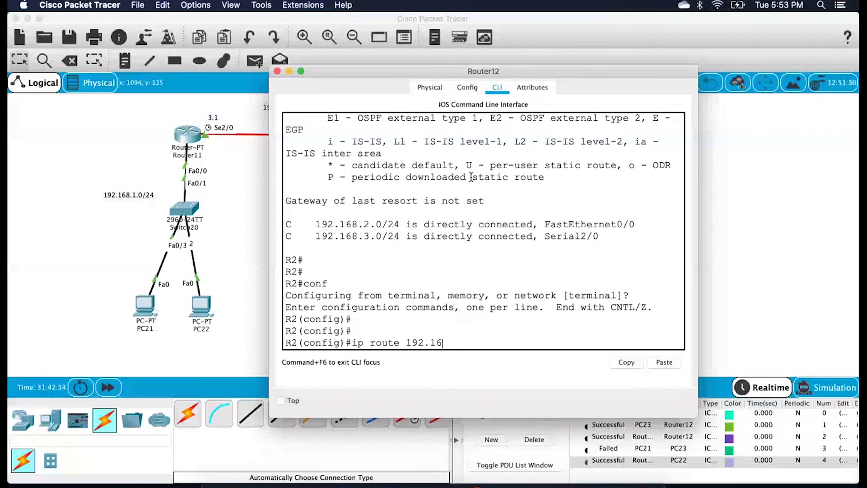
text(8.1.0 255.255.2)
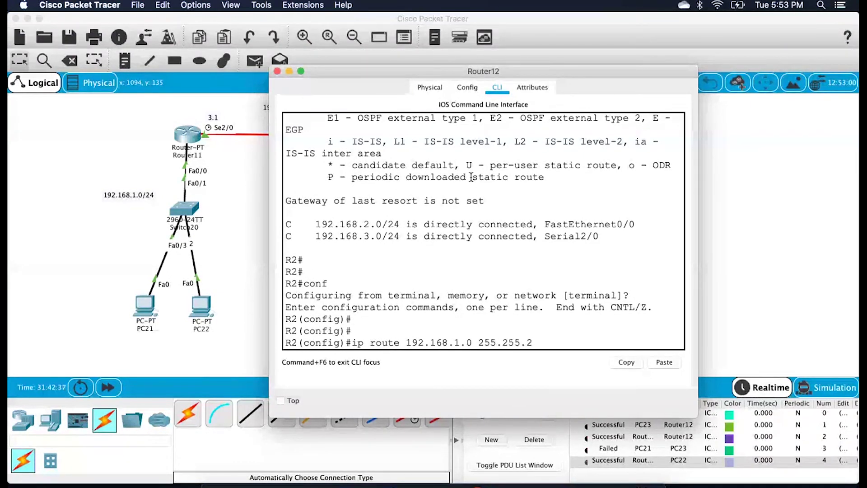
text(55.0 se2)
key(Return)
key(Return)
key(Return)
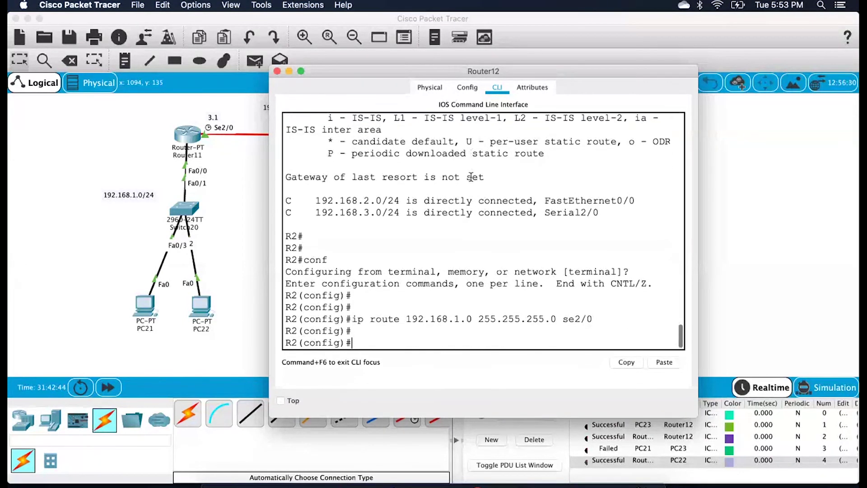
Exit global configuration mode on Router12 and display its routing table with show ip route.
key(Return)
key(Return)
text(do)
key(BackSpace)
key(BackSpace)
key(BackSpace)
key(BackSpace)
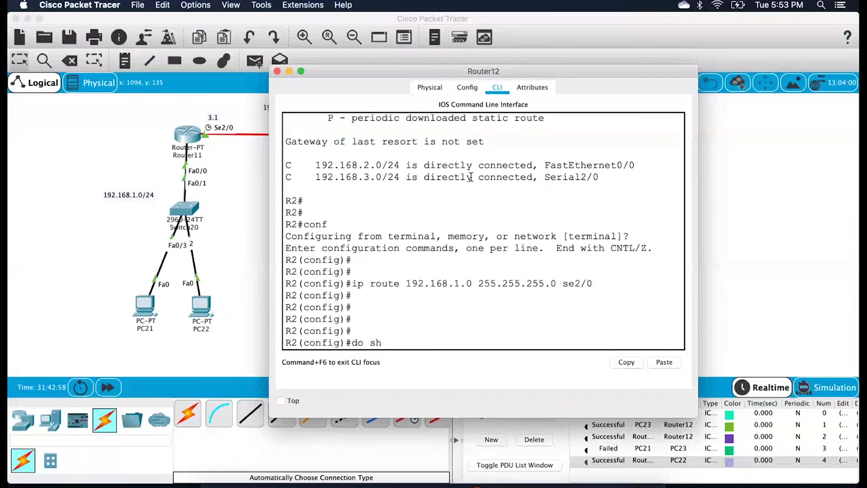
text(exit)
key(Return)
key(Return)
text(show ip oru)
key(Return)
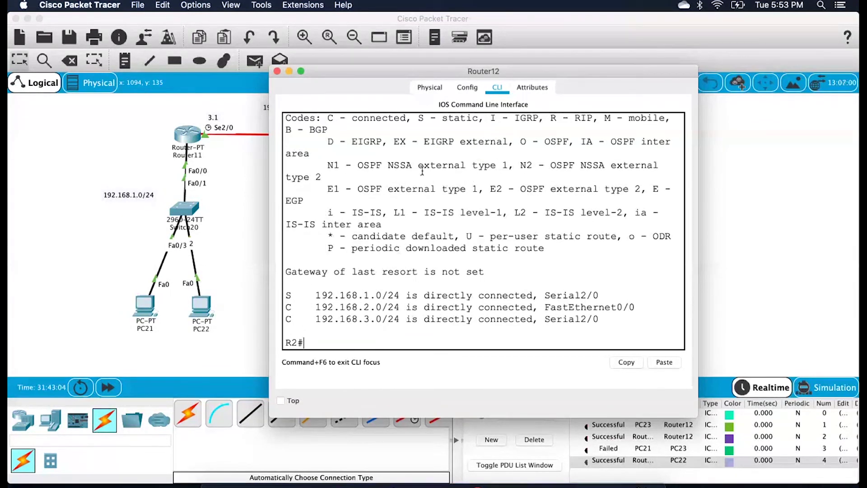
Examine the static route entry for 192.168.1.0/24 in Router12's routing table.
drag(292, 295, 602, 296)
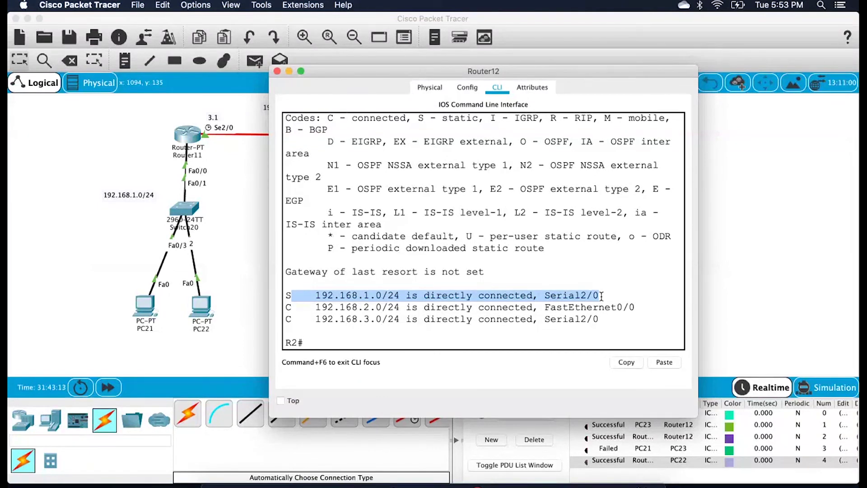
click(606, 296)
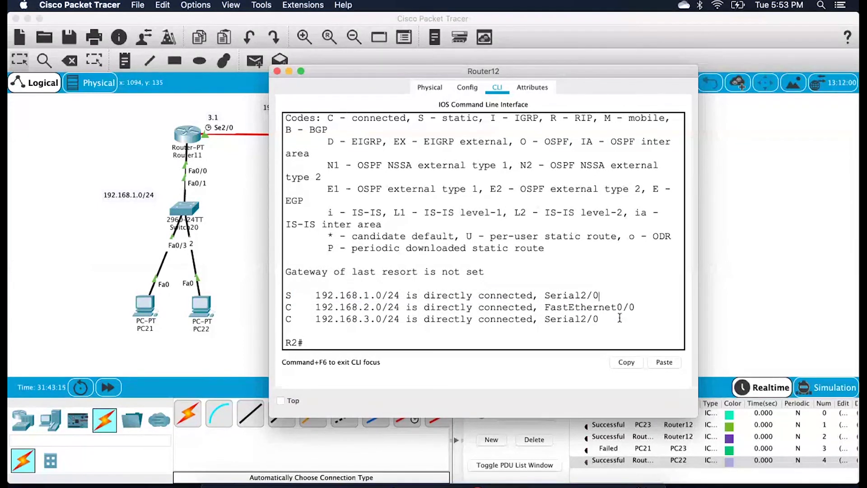
key(Return)
key(Return)
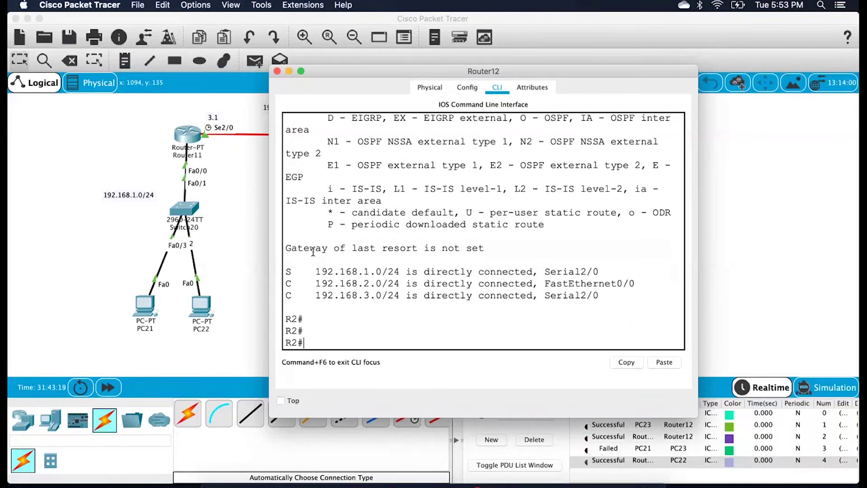
Delete Scenario 0's existing PDU entries, send a simple PDU from PC21 to PC23, and check its status.
click(238, 261)
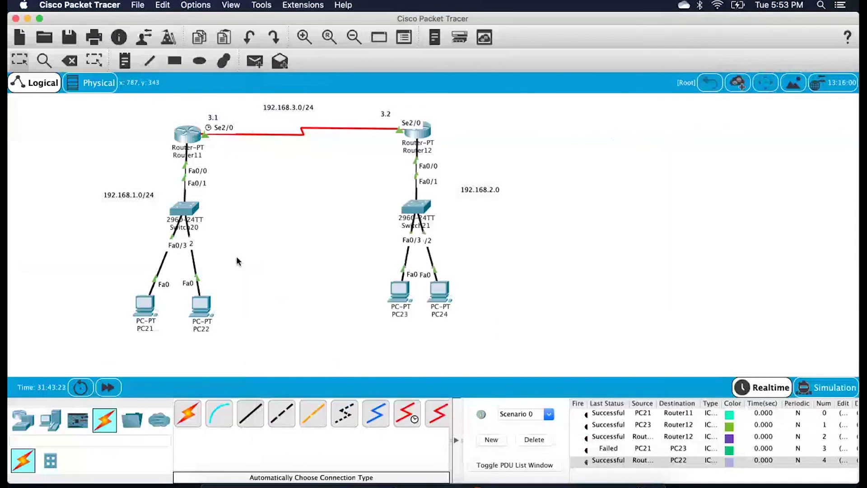
click(534, 441)
key(p)
click(150, 310)
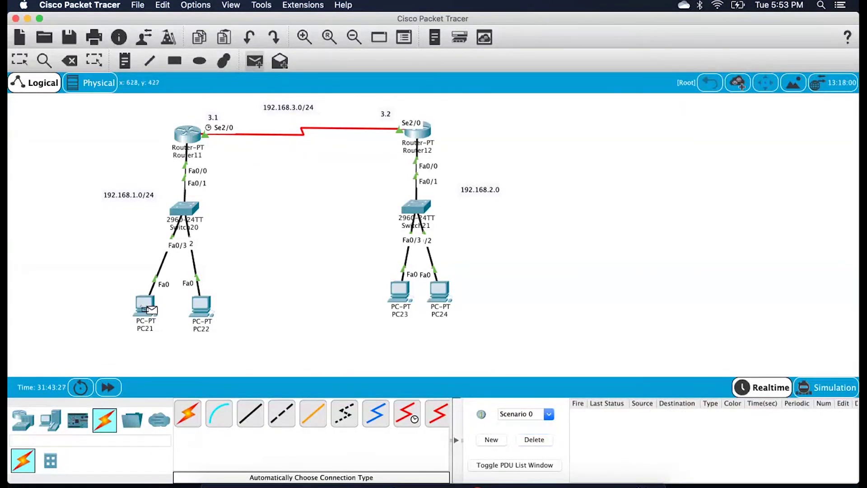
click(400, 292)
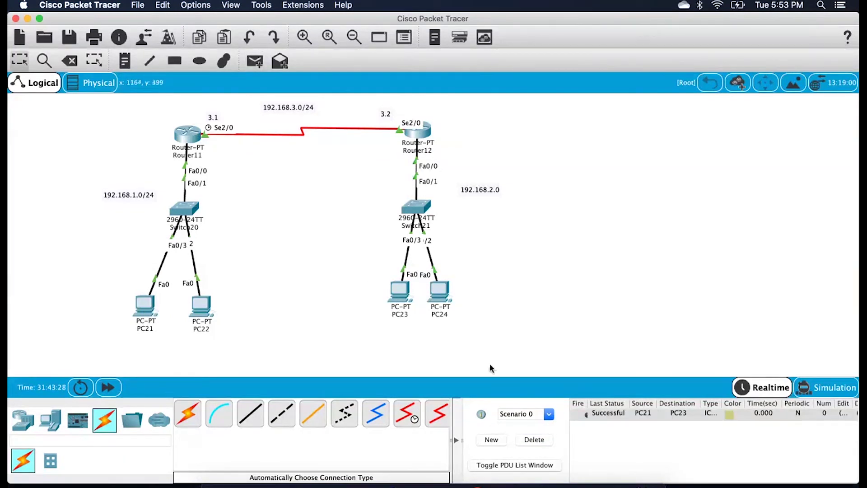
click(605, 416)
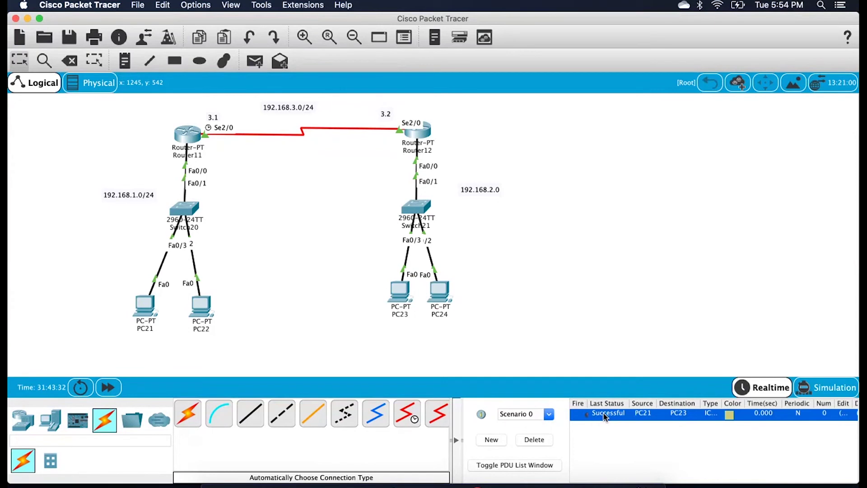
click(296, 157)
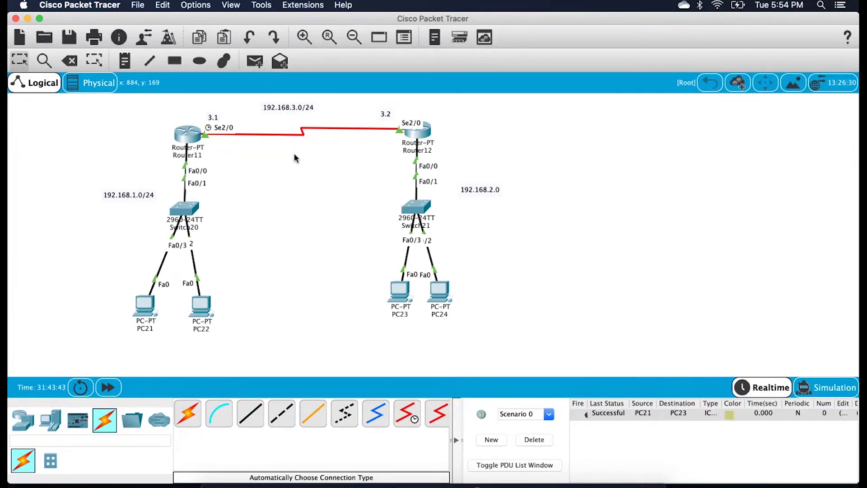
Open Router11's command line and enter global configuration mode with conf t.
click(184, 142)
key(Return)
key(Return)
key(Return)
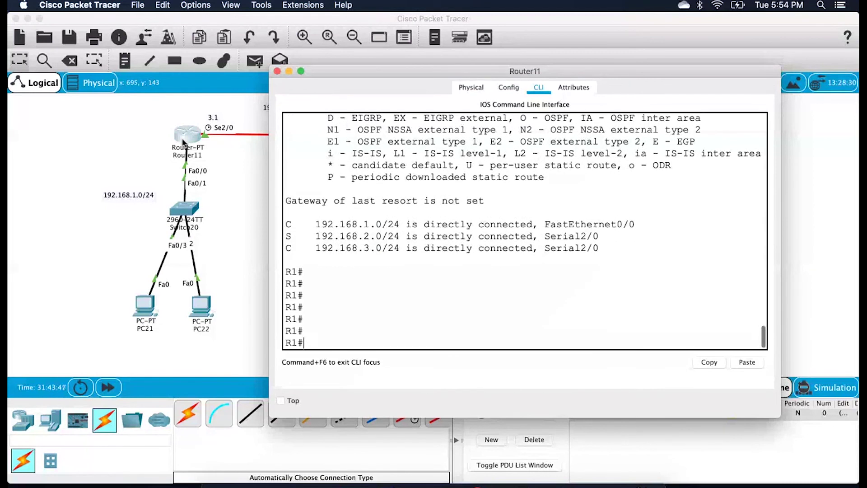
key(Return)
key(Return)
key(Return)
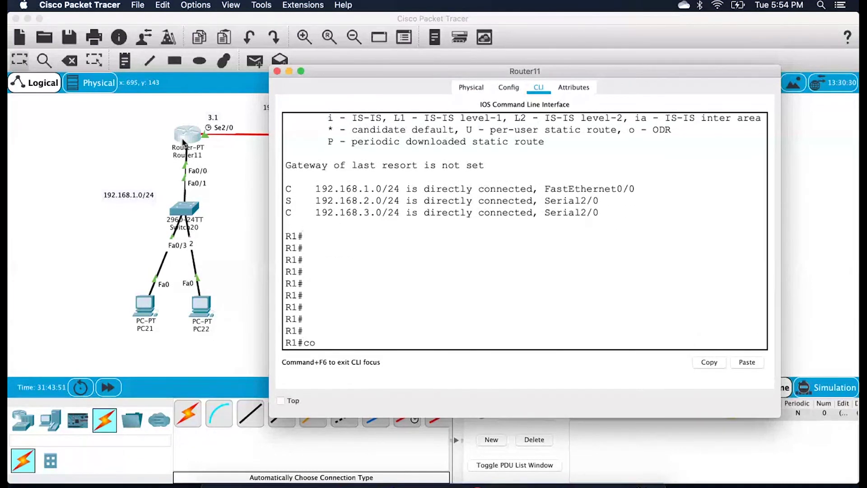
text(conf t)
key(Return)
key(Return)
key(Return)
key(Return)
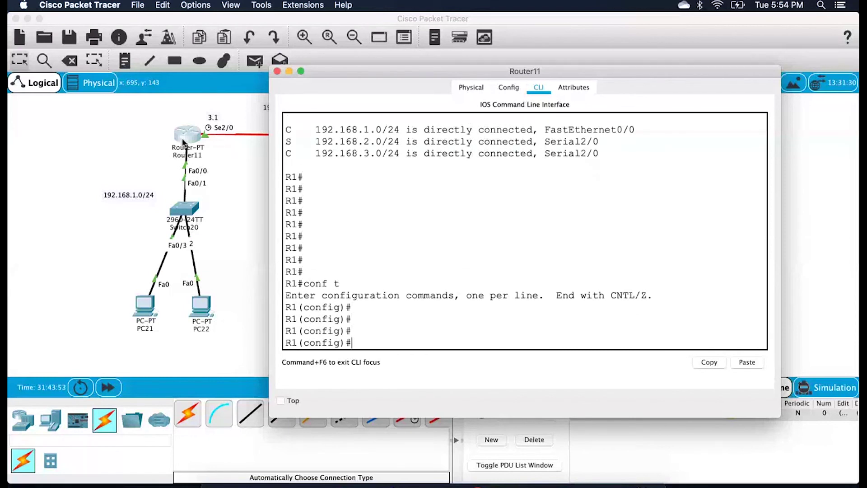
Try to run show ip route directly from Router11's global configuration mode.
text(show ip route)
key(Return)
key(Return)
key(Return)
key(Return)
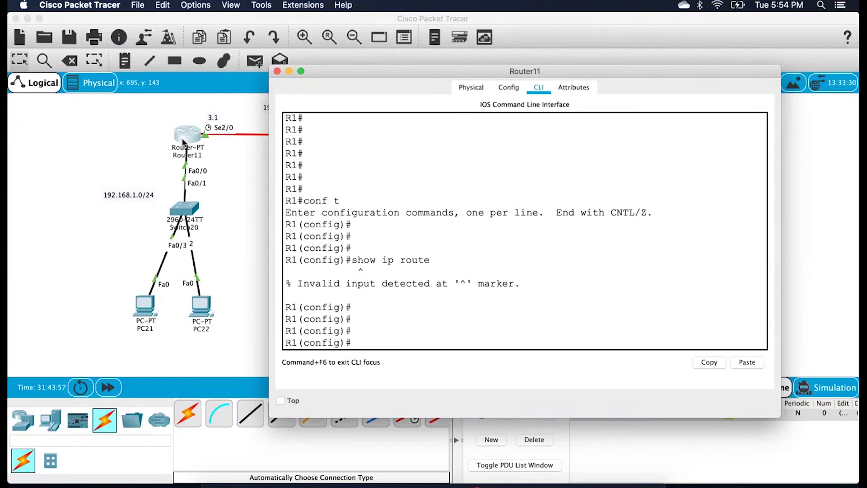
Display Router11's routing table from global configuration mode with do show ip route.
text(do show ip route)
key(Return)
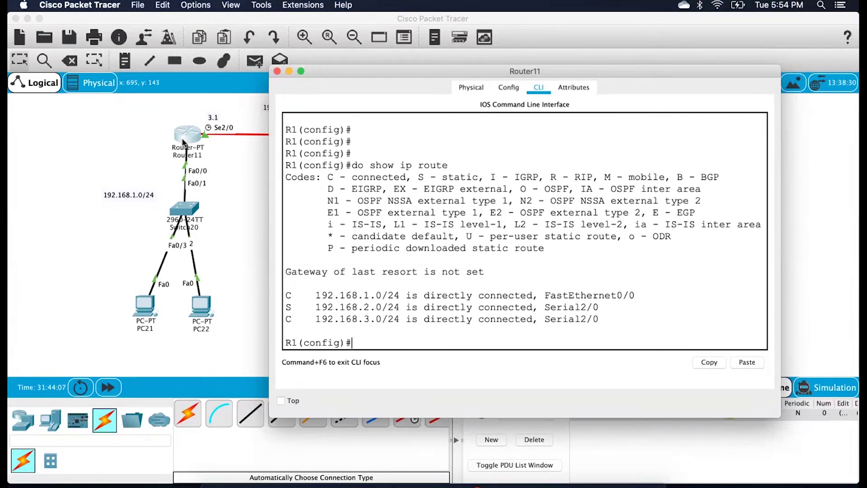
key(Return)
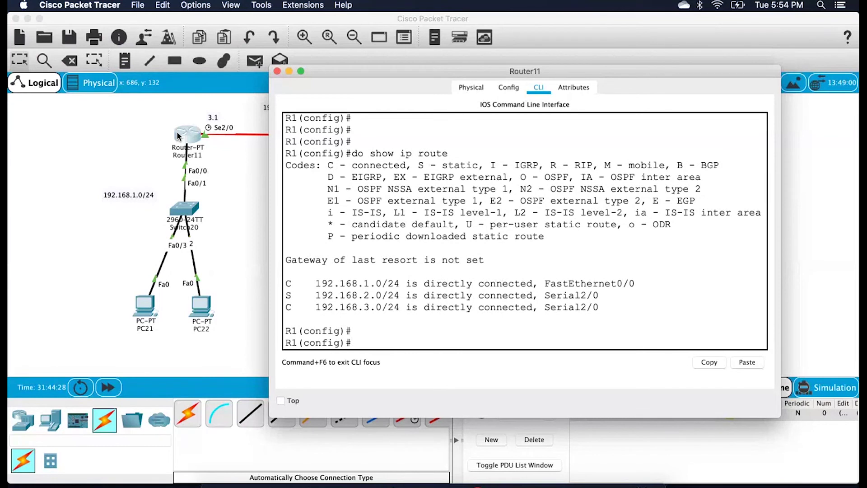
key(Return)
key(Return)
key(Return)
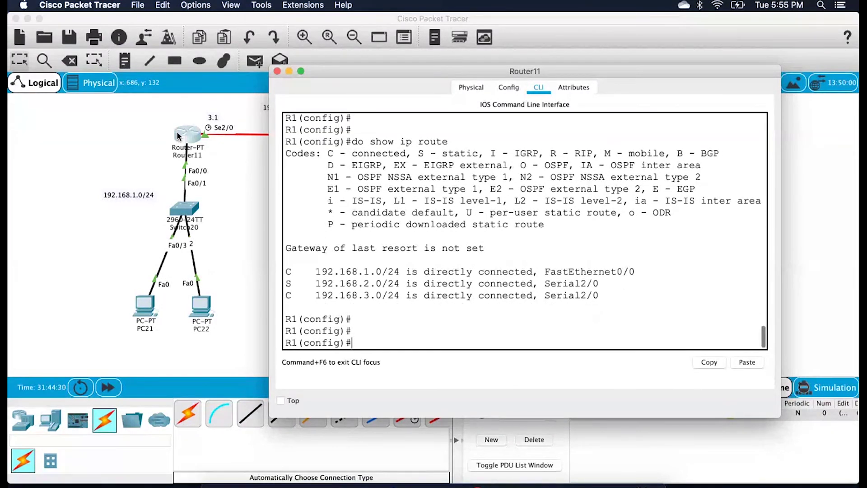
Display Router11's running configuration with do show run and examine the network and default router of DHCP pool a.
text(do show run)
key(Return)
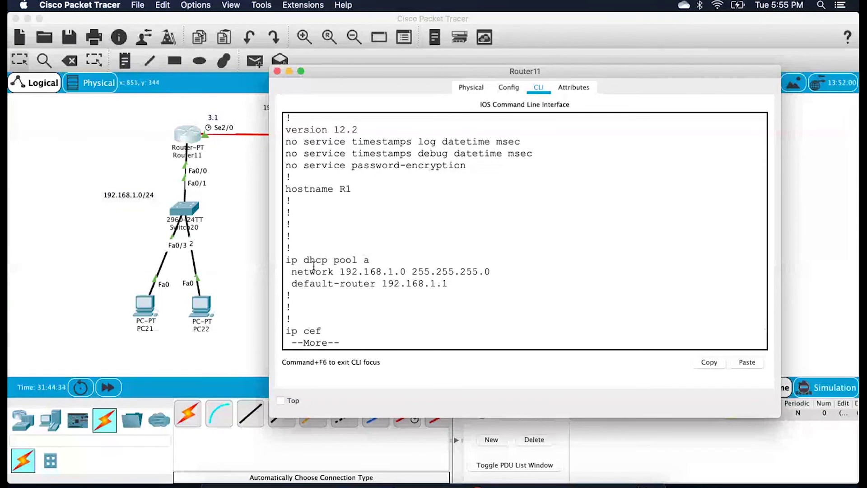
scroll(314, 198, up, 3)
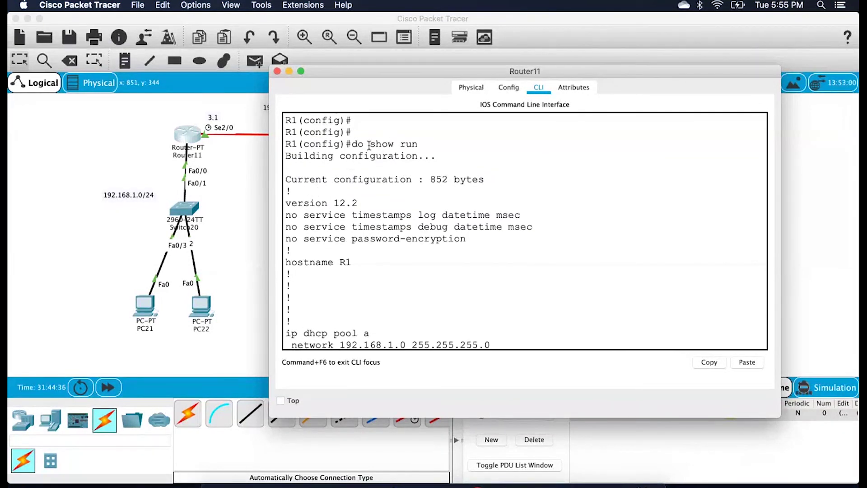
drag(373, 141, 416, 144)
scroll(380, 230, down, 3)
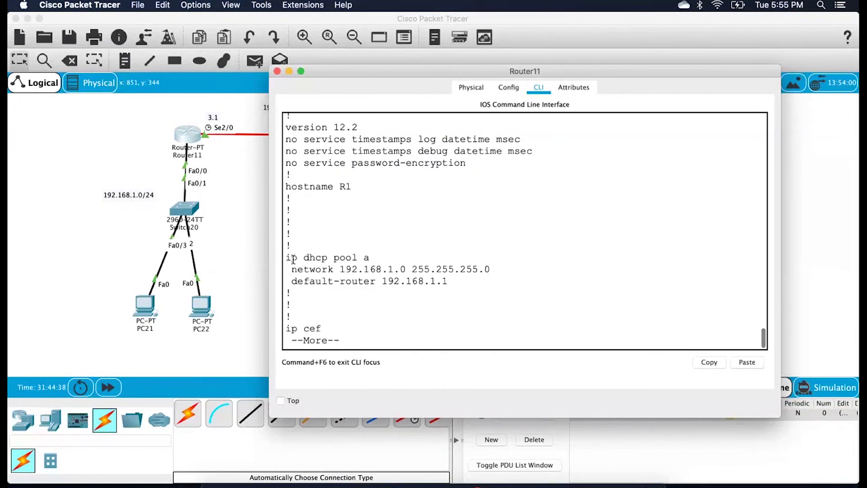
drag(287, 258, 464, 298)
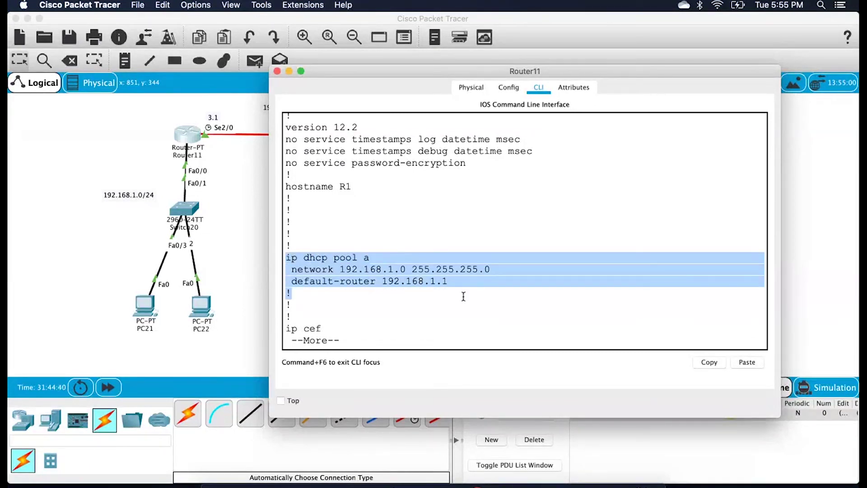
click(407, 277)
drag(388, 271, 498, 273)
drag(388, 285, 455, 286)
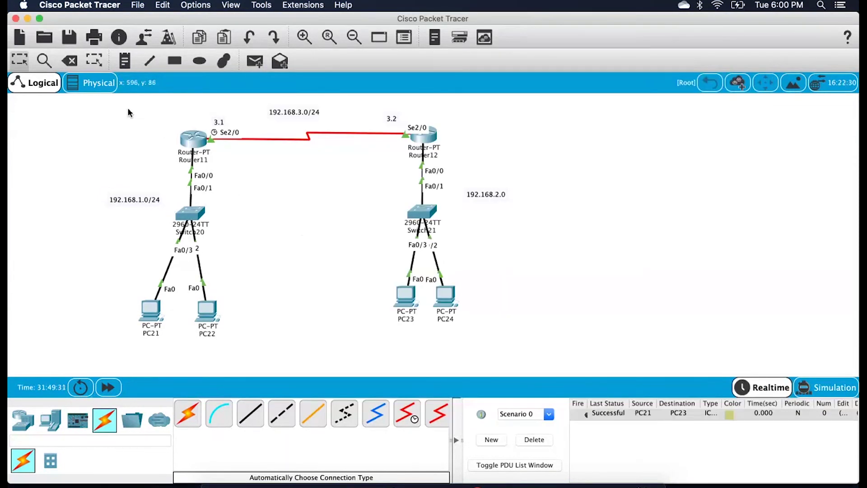
Delete the entire two-router topology, including its devices and network labels, from the workspace.
drag(120, 101, 470, 339)
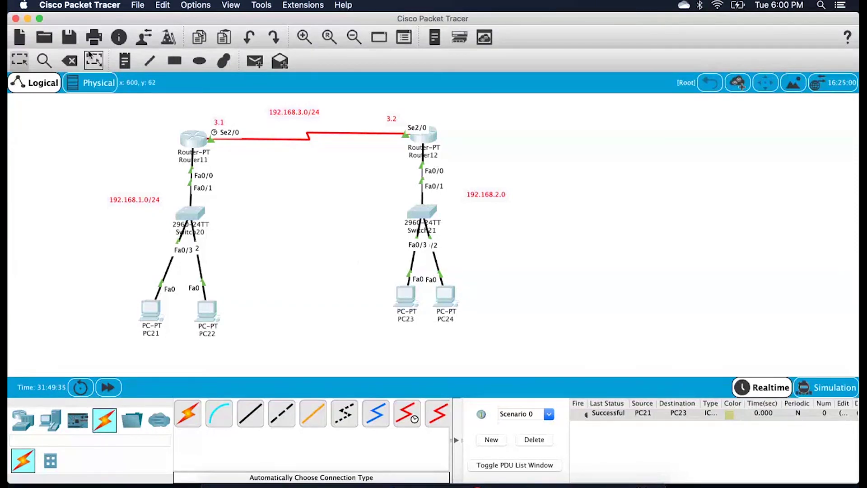
click(69, 60)
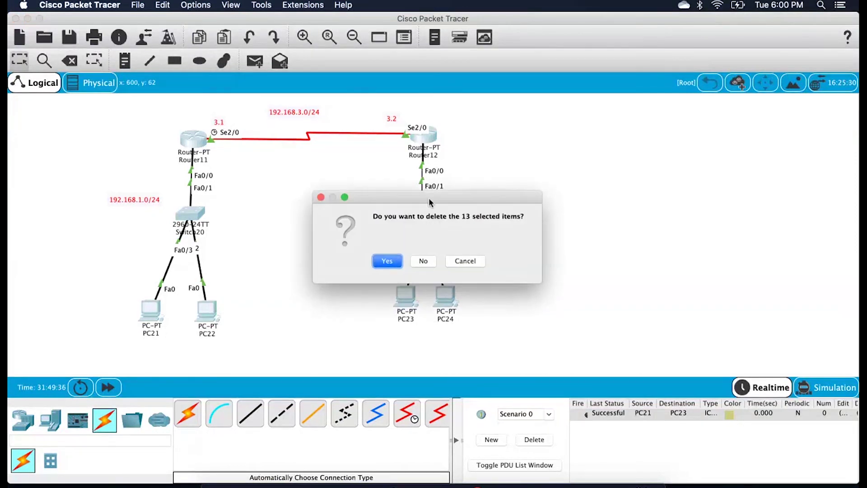
click(389, 262)
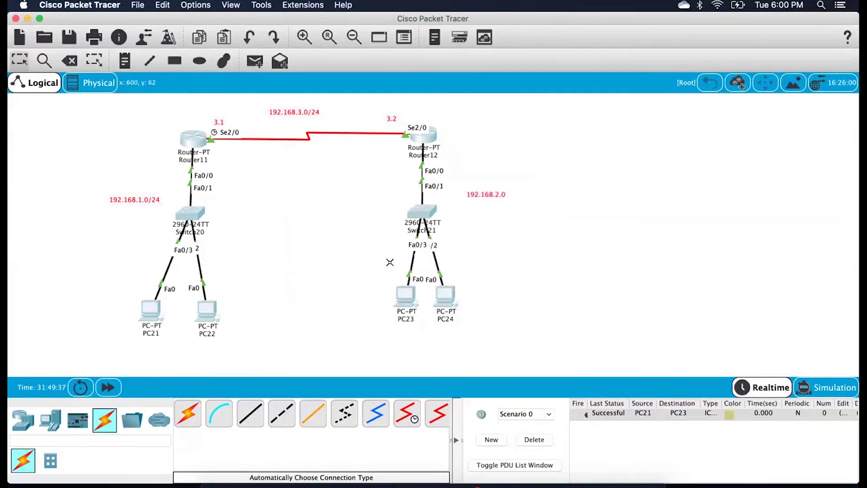
Place four Router-PT routers in an evenly spaced row across the upper part of the empty workspace.
click(26, 427)
click(320, 422)
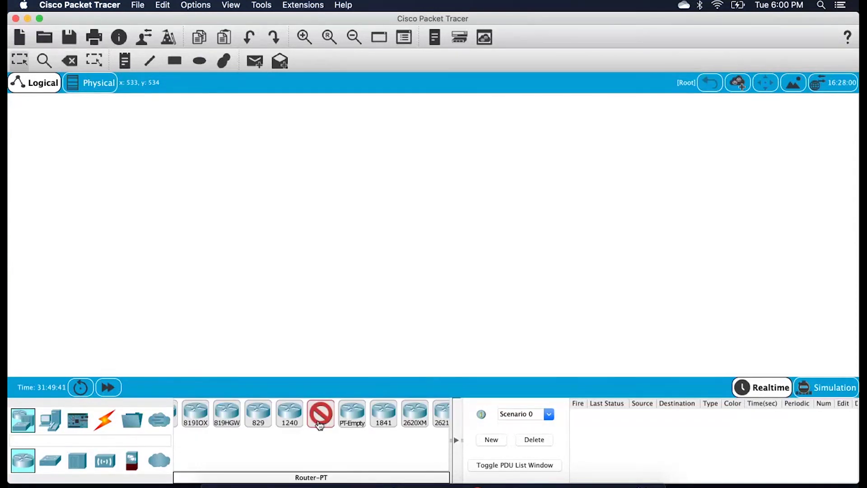
click(126, 144)
click(288, 145)
click(451, 145)
click(620, 148)
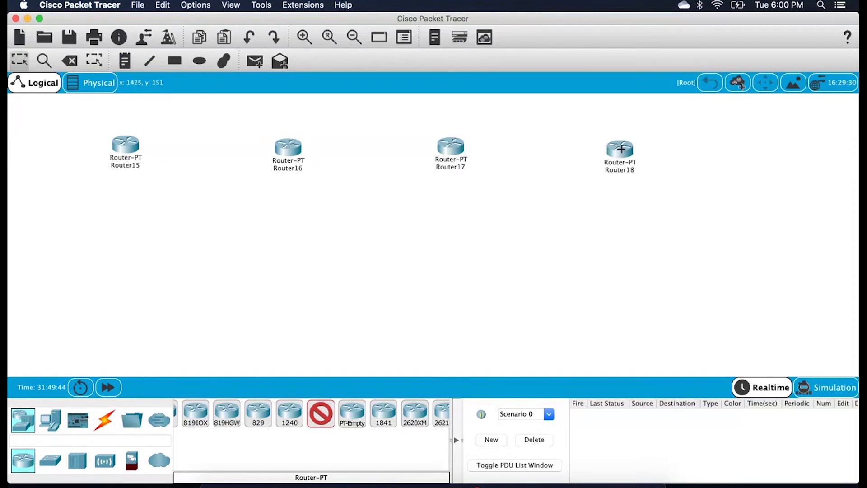
Place four 2960 switches in a row, one beneath each router.
click(50, 460)
click(190, 414)
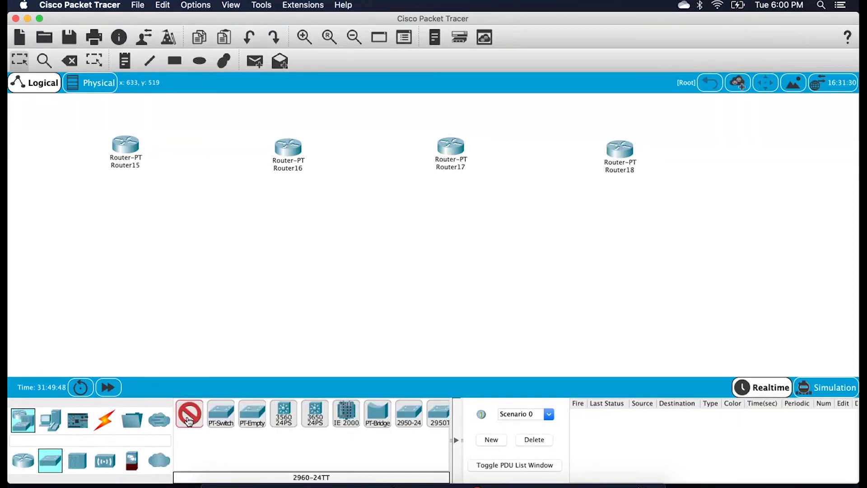
click(117, 238)
click(268, 237)
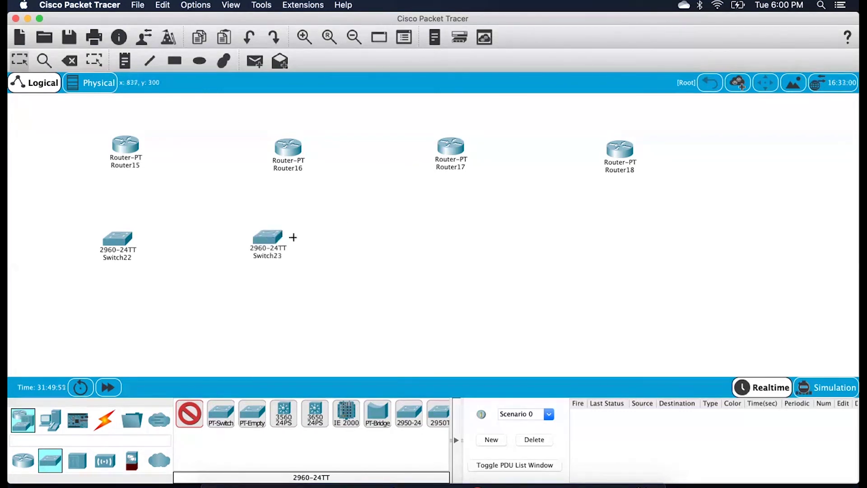
click(438, 230)
click(613, 238)
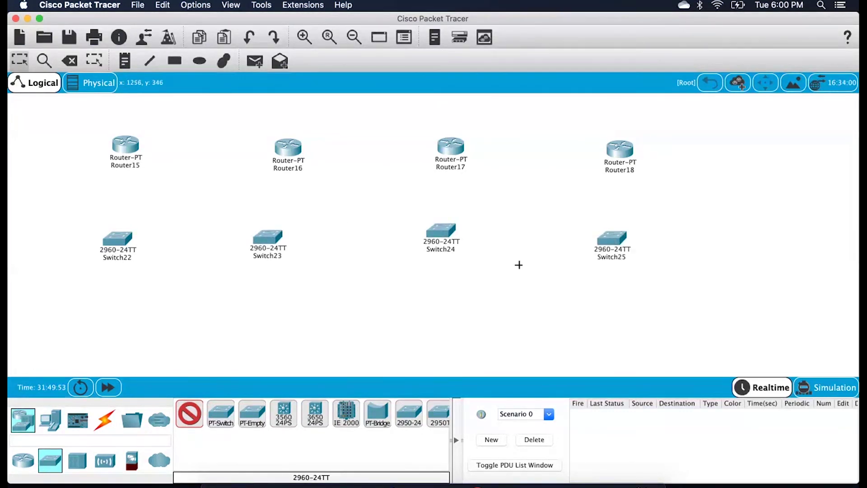
key(Escape)
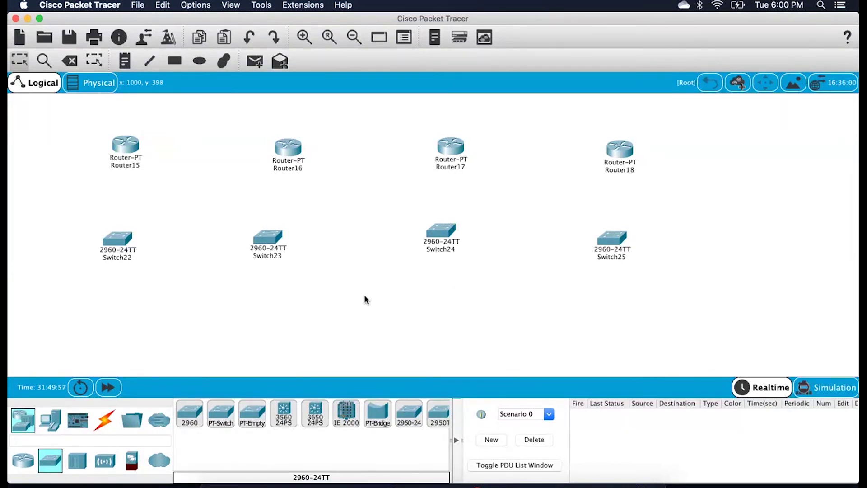
Place eight PCs along the bottom of the topology, two beneath each switch.
click(50, 420)
click(190, 413)
click(88, 331)
click(138, 331)
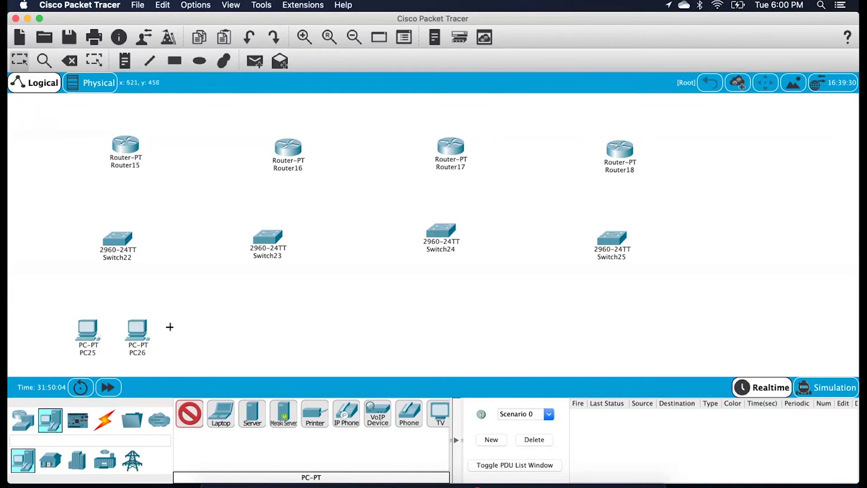
click(245, 324)
click(290, 324)
click(423, 325)
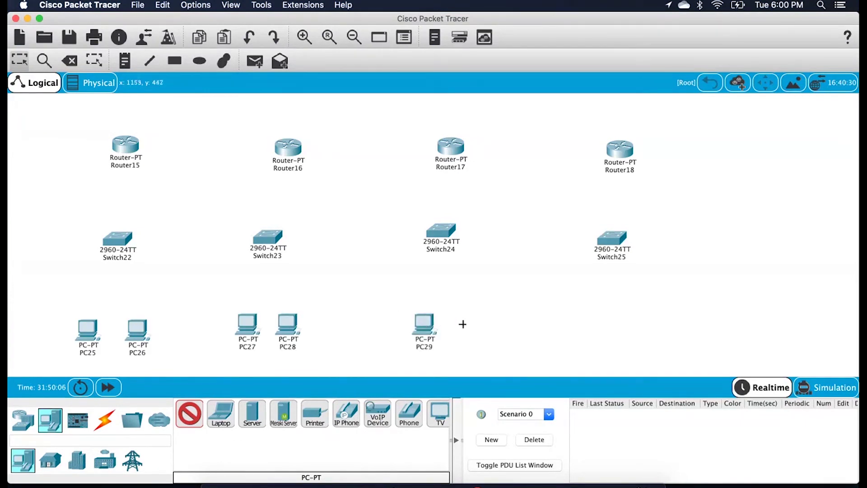
click(465, 324)
click(596, 325)
click(637, 324)
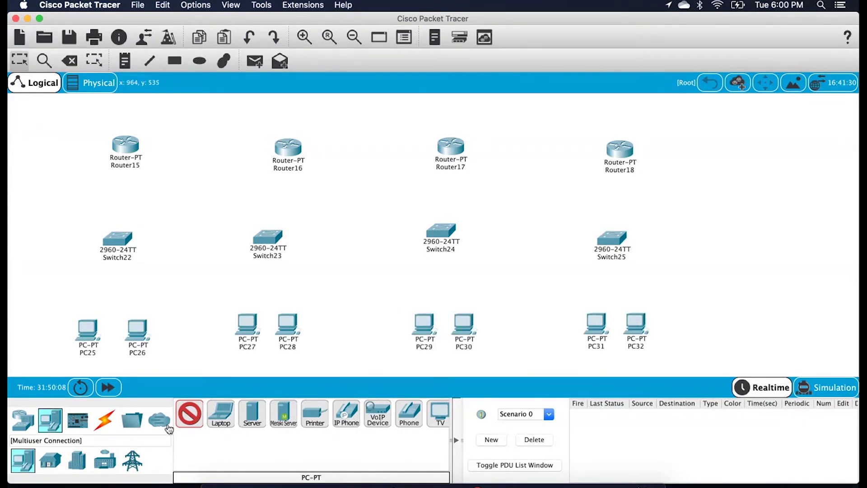
Cable Router15 to Switch22, and connect PC25 and PC26 to that switch, using automatically chosen connection types.
click(105, 420)
click(186, 414)
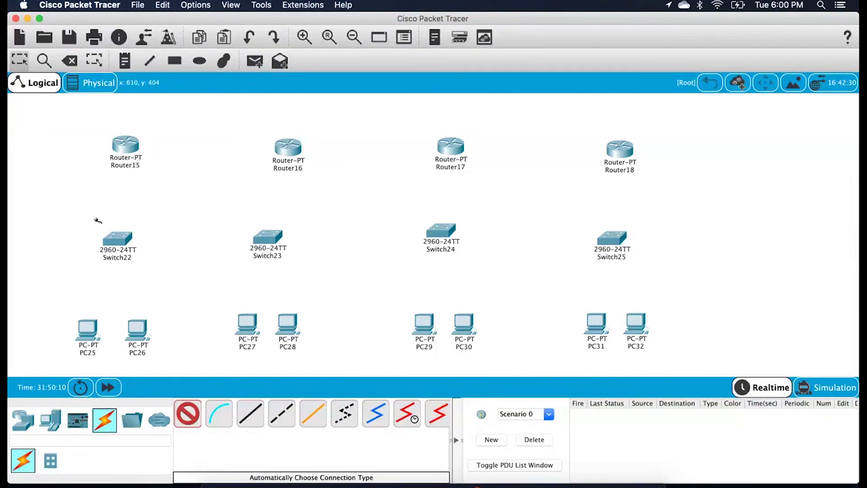
click(116, 151)
click(121, 239)
click(92, 322)
click(137, 324)
click(122, 247)
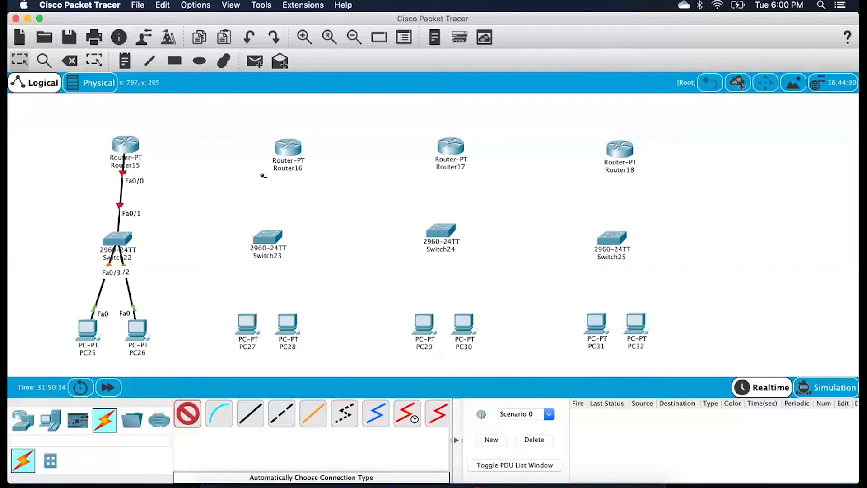
Cable Router16 to Switch23, and connect PC27 and PC28 to Switch23 with automatically chosen connections.
click(291, 156)
click(268, 236)
click(268, 238)
click(247, 323)
click(287, 323)
click(268, 235)
Cable Router17 to Switch24, and connect PC29 and PC30 to Switch24 with automatically chosen connections.
click(450, 152)
click(443, 233)
click(441, 235)
click(429, 330)
click(440, 232)
click(464, 323)
Cable Router18 to Switch25, and connect PC31 and PC32 to Switch25 with automatically chosen connections.
click(615, 162)
click(612, 237)
click(611, 240)
click(602, 325)
click(611, 238)
click(636, 323)
Link the four routers in a chain from Router15 through Router16 and Router17 to Router18 with automatically chosen connections.
click(127, 145)
click(287, 146)
click(289, 146)
click(450, 146)
click(471, 151)
click(619, 150)
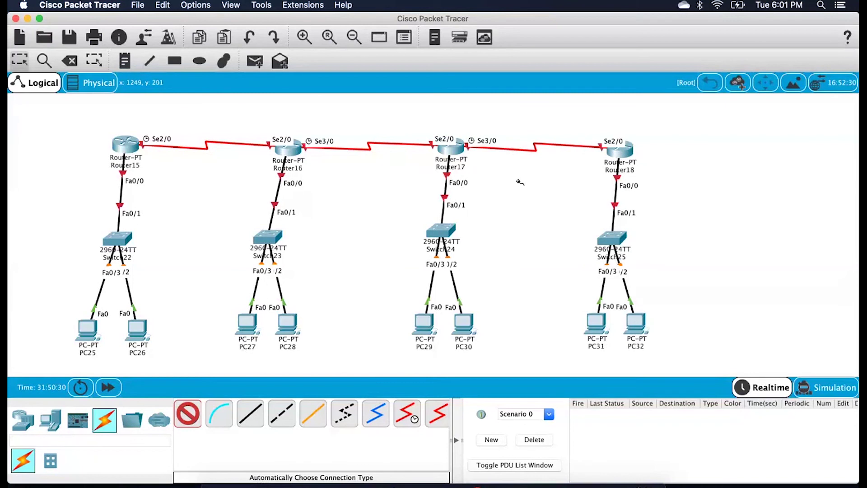
Label the four LANs 1.0, 2.0, 3.0 and 4.0 with notes beside the router-to-switch links, starting at Router15.
key(n)
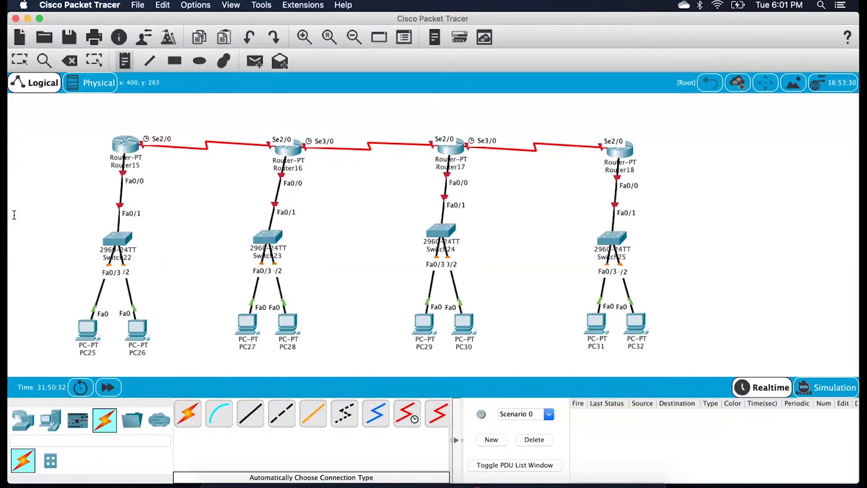
click(87, 203)
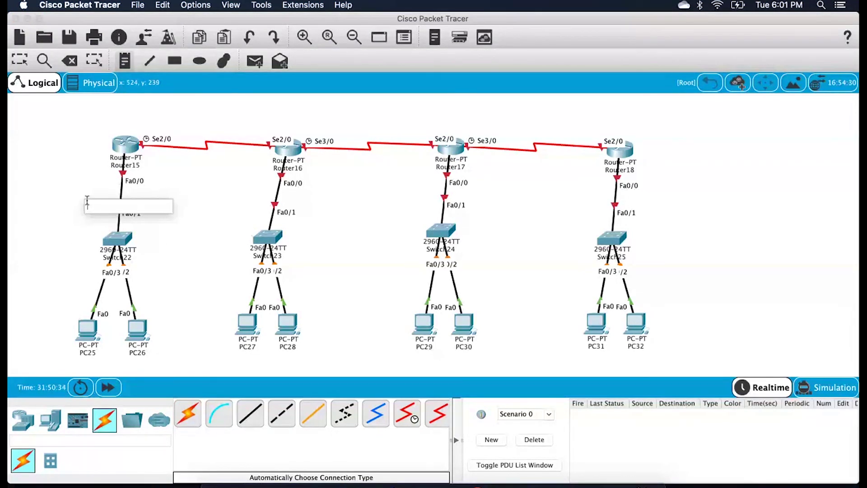
text(1.0.)
key(BackSpace)
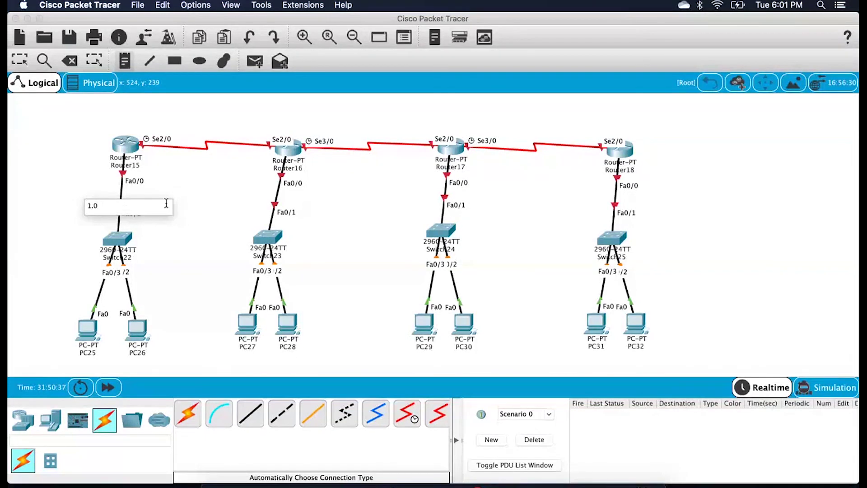
click(238, 189)
text(2.)
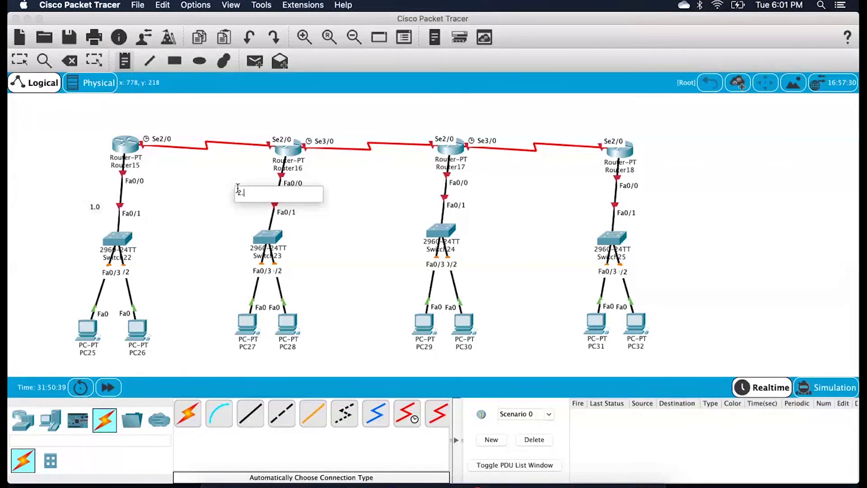
click(416, 188)
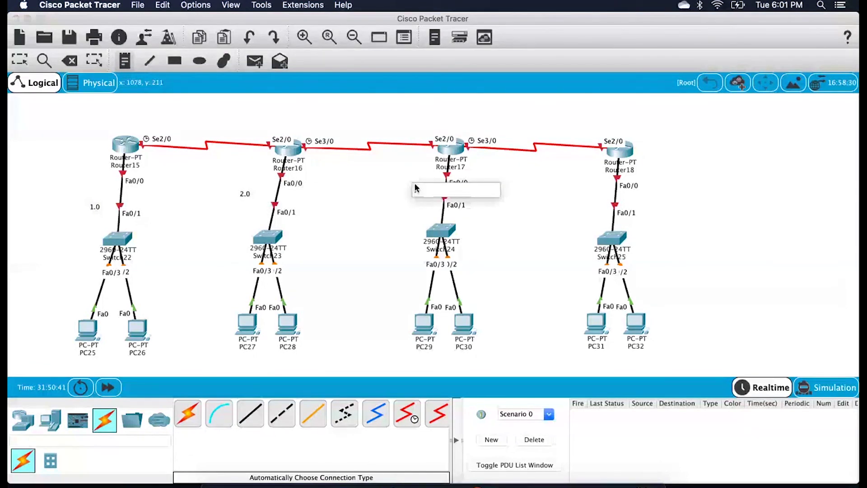
text(3.0)
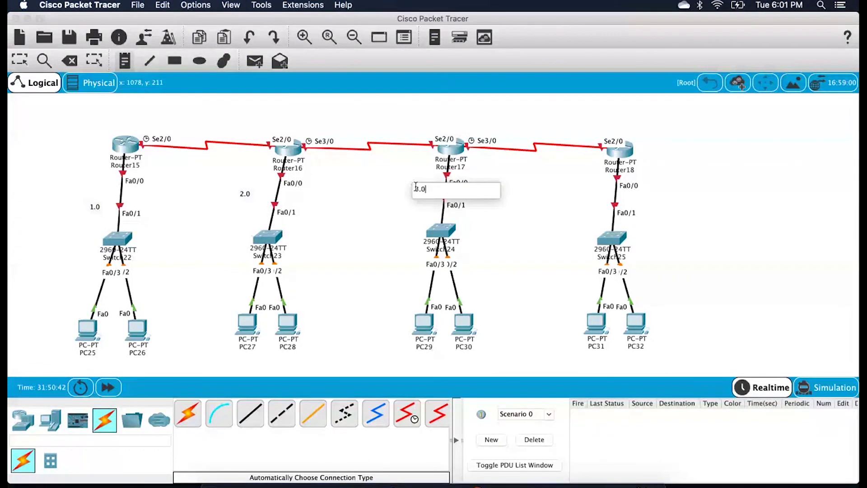
click(592, 193)
text(4.)
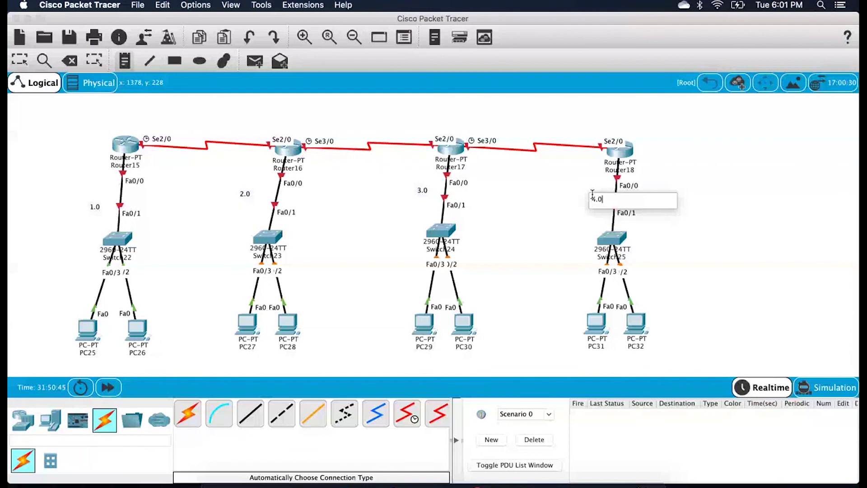
Label the three router-to-router links 5.0, 6.0 and 7.0 with notes above them, starting at the Router15–Router16 link.
click(187, 118)
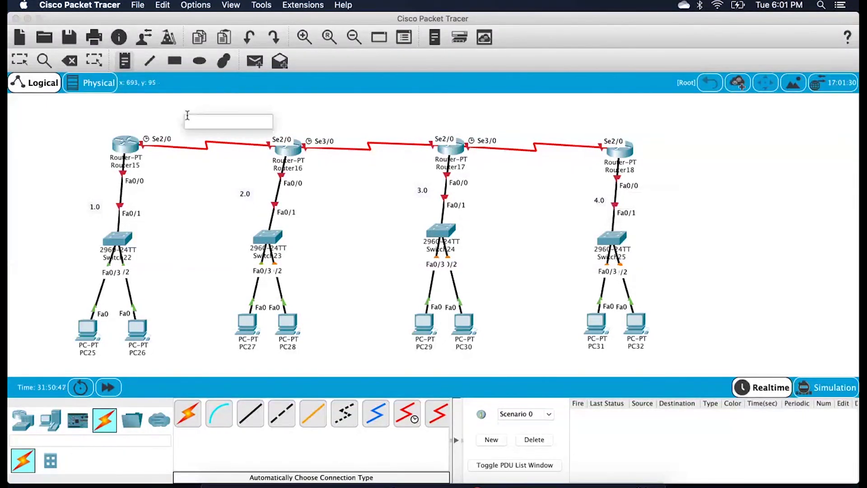
text(4)
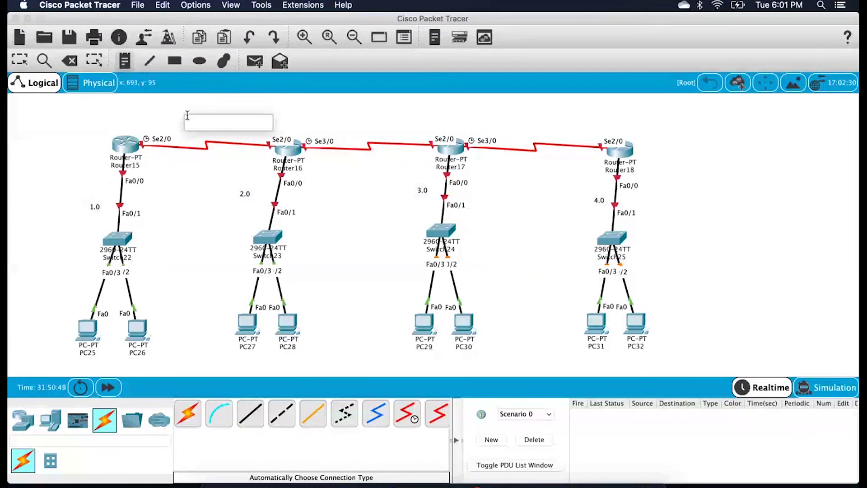
text(.0)
click(361, 117)
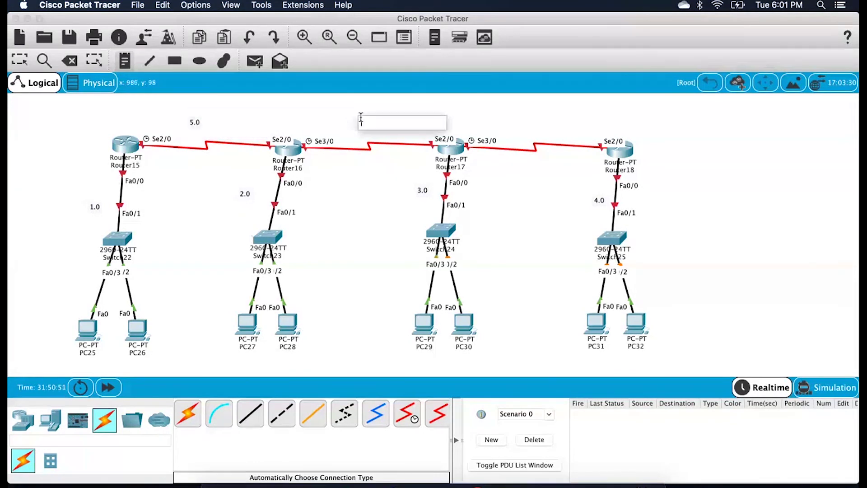
text(6.0)
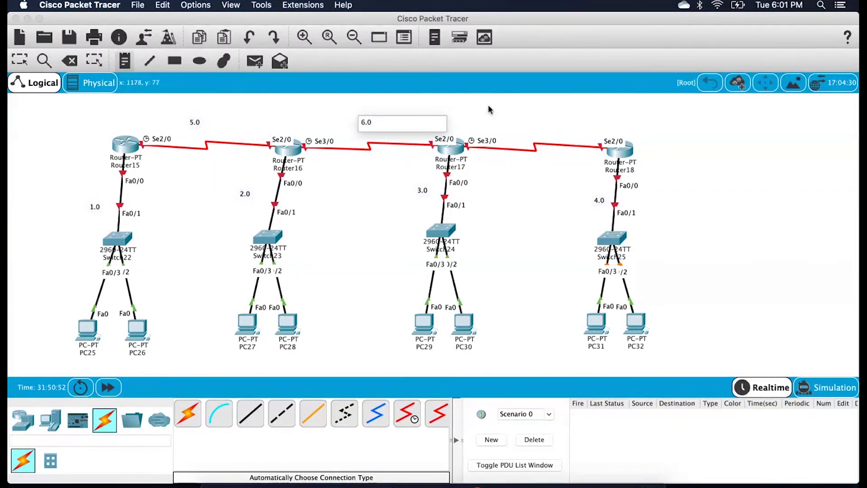
click(528, 118)
text(7.0)
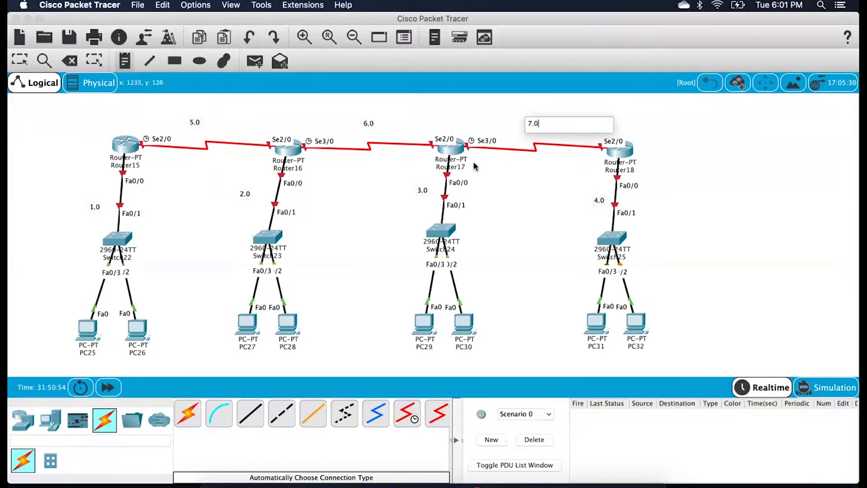
key(Escape)
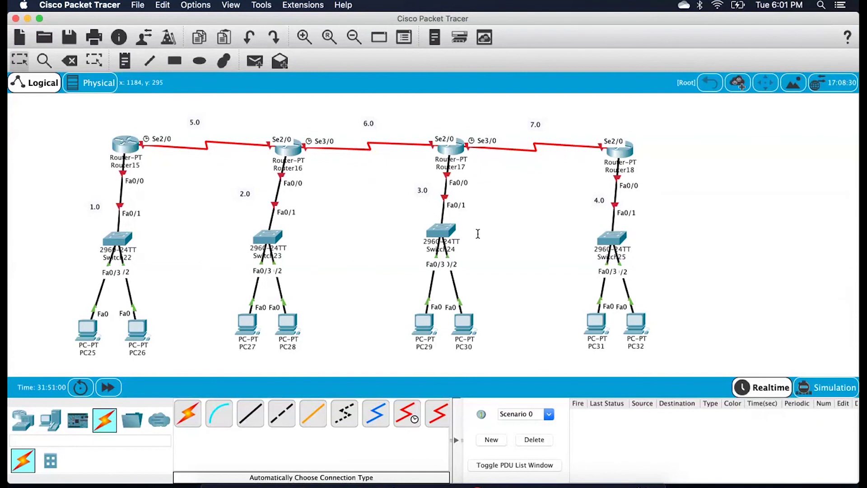
Examine the four LANs, the PCs, the links between the routers and each router's serial interfaces.
scroll(434, 237, left, 1)
scroll(433, 237, down, 1)
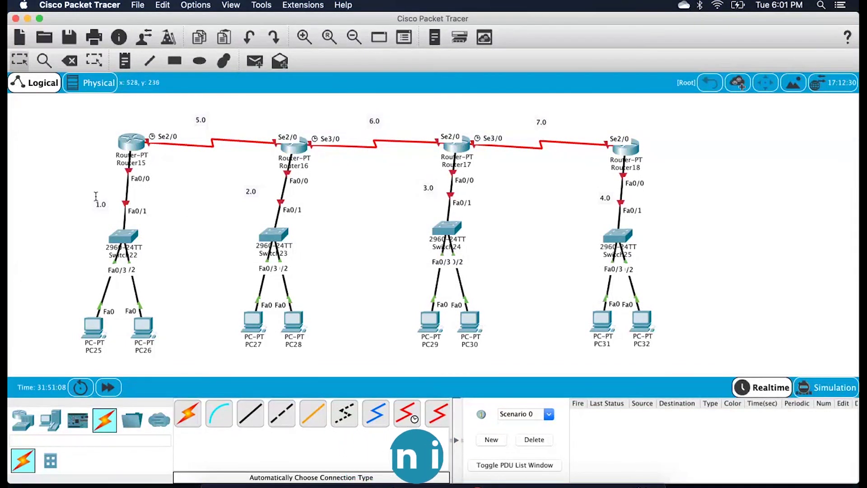
drag(66, 179, 682, 348)
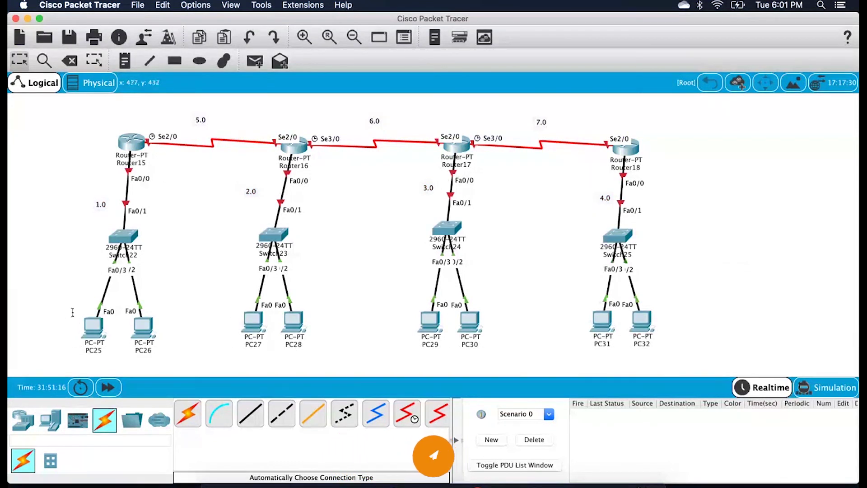
drag(69, 308, 472, 337)
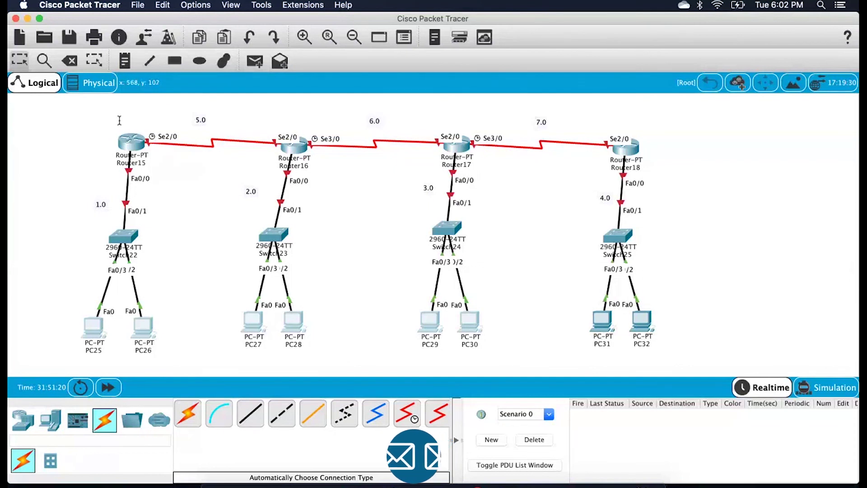
drag(115, 113, 611, 154)
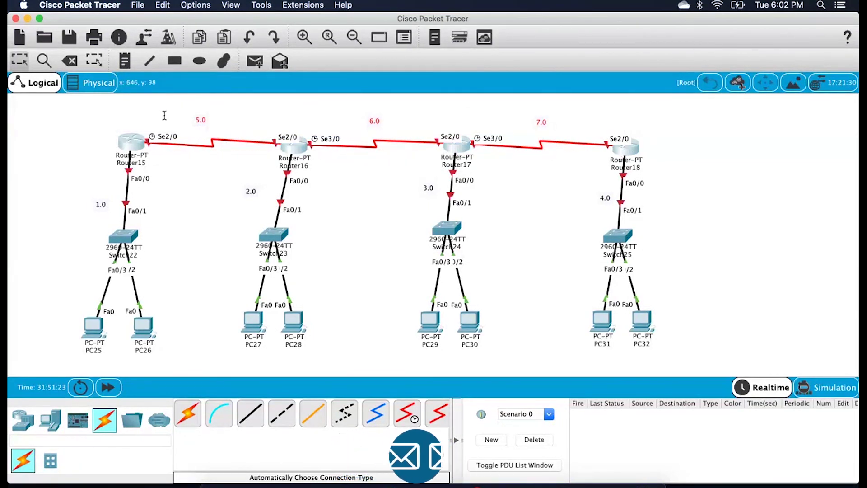
drag(260, 127, 277, 149)
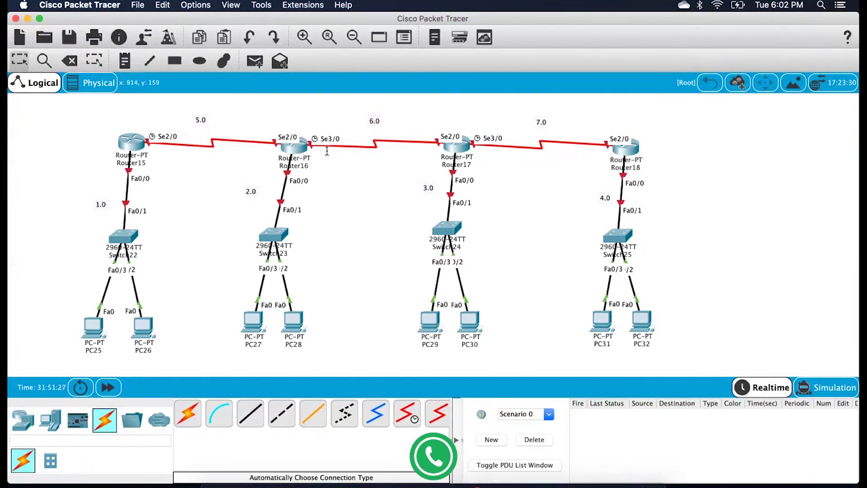
drag(420, 125, 503, 152)
drag(589, 127, 615, 159)
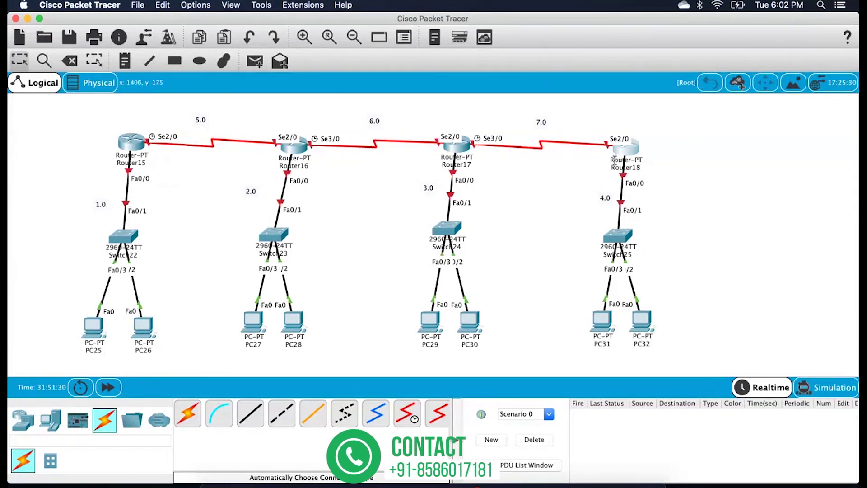
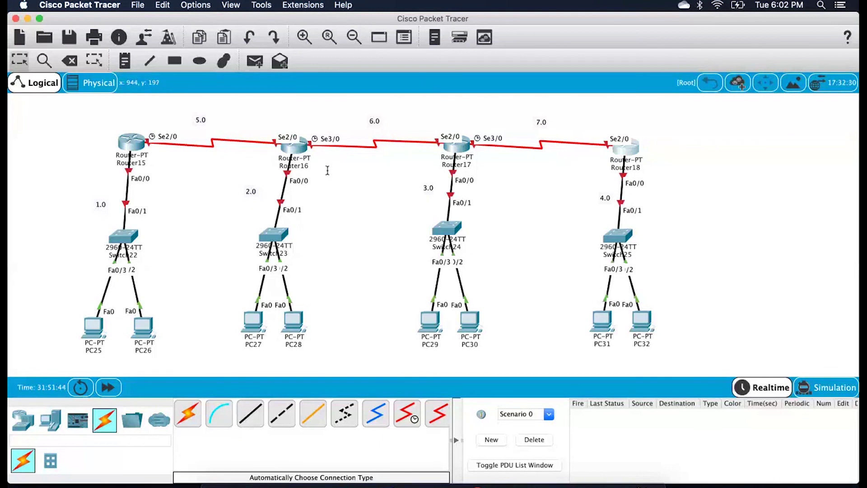
Examine which LANs and router-to-router networks are directly connected to Router15 and which are remote from it.
drag(107, 118, 160, 160)
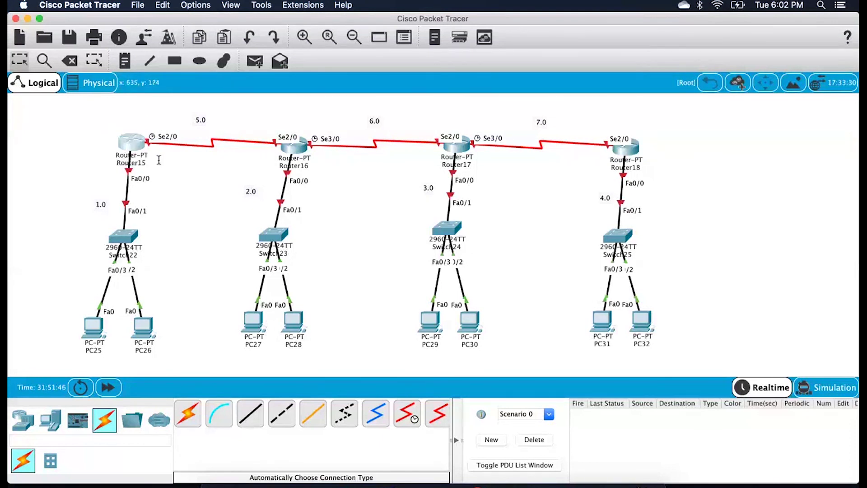
drag(103, 118, 168, 168)
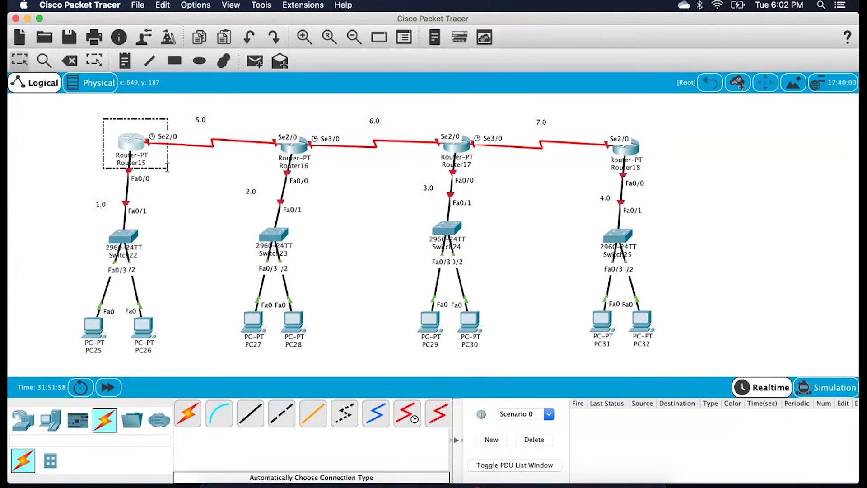
drag(168, 168, 168, 169)
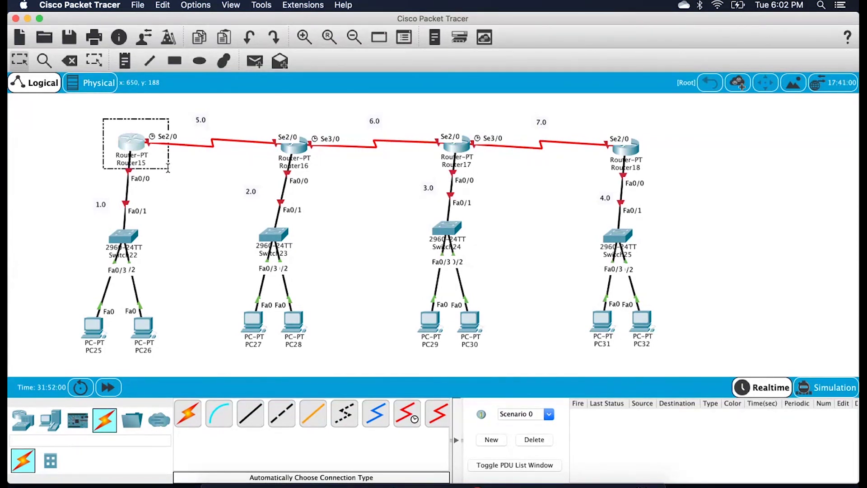
drag(168, 169, 169, 168)
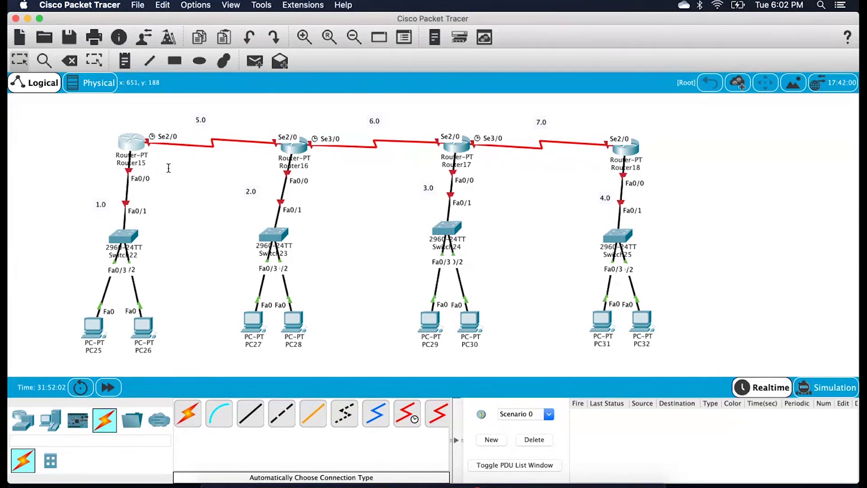
drag(230, 180, 658, 311)
drag(335, 113, 432, 178)
drag(518, 108, 558, 170)
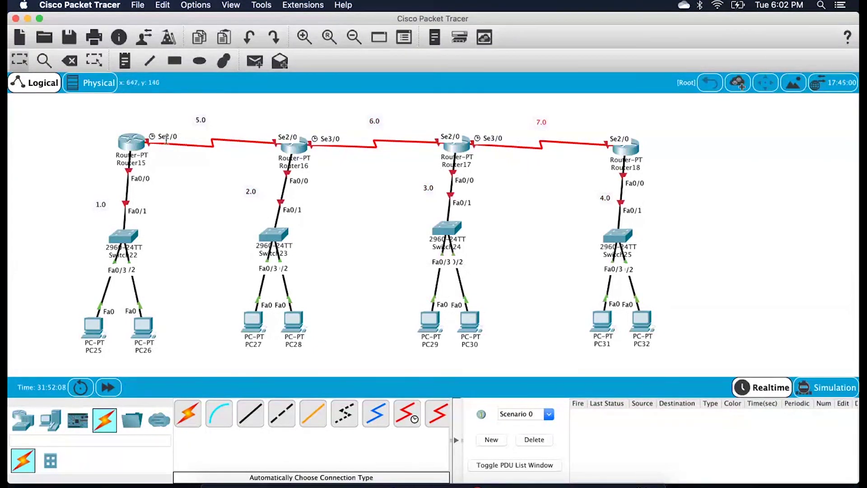
drag(89, 117, 164, 171)
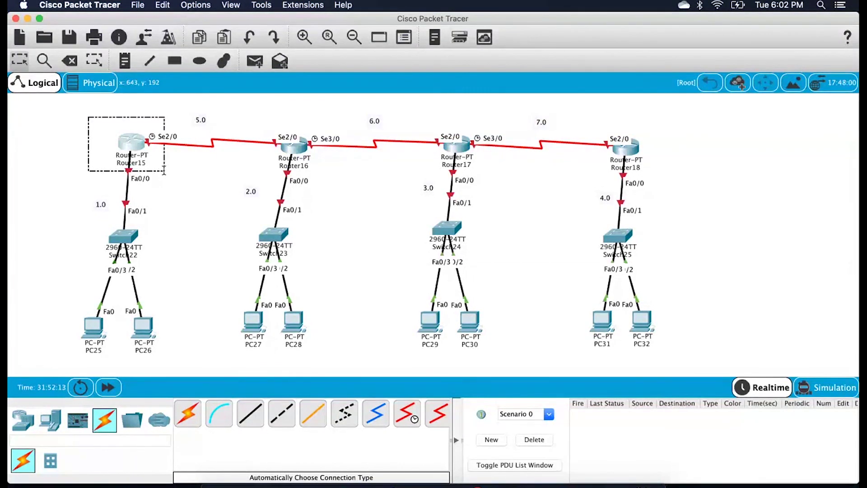
drag(164, 171, 162, 169)
drag(215, 179, 699, 337)
drag(338, 120, 570, 166)
drag(103, 117, 161, 164)
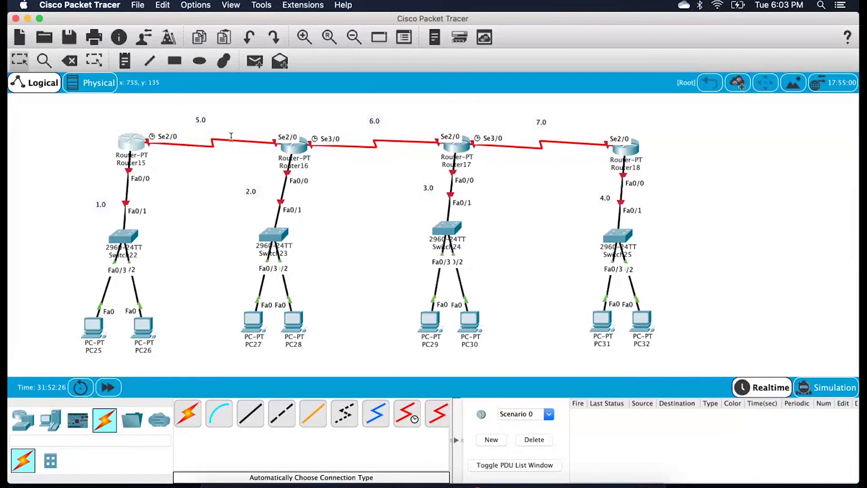
drag(145, 125, 180, 156)
drag(286, 124, 702, 336)
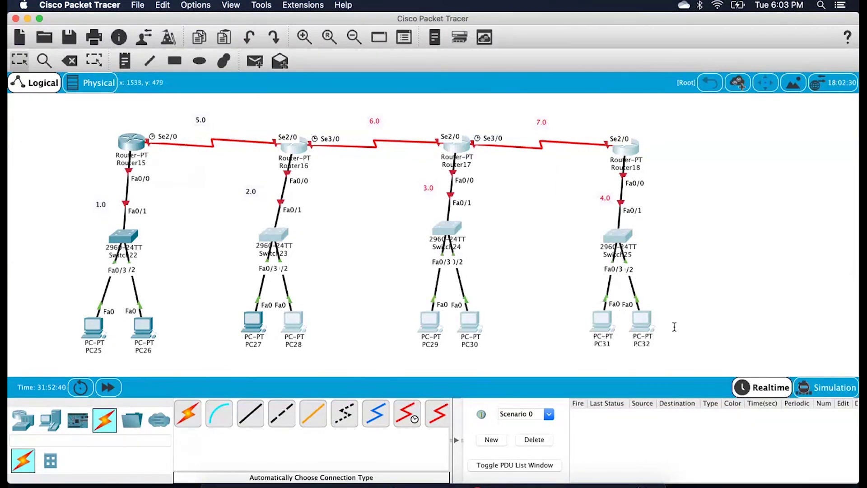
Examine which LANs and router-to-router networks are remote from Router16.
drag(268, 121, 321, 165)
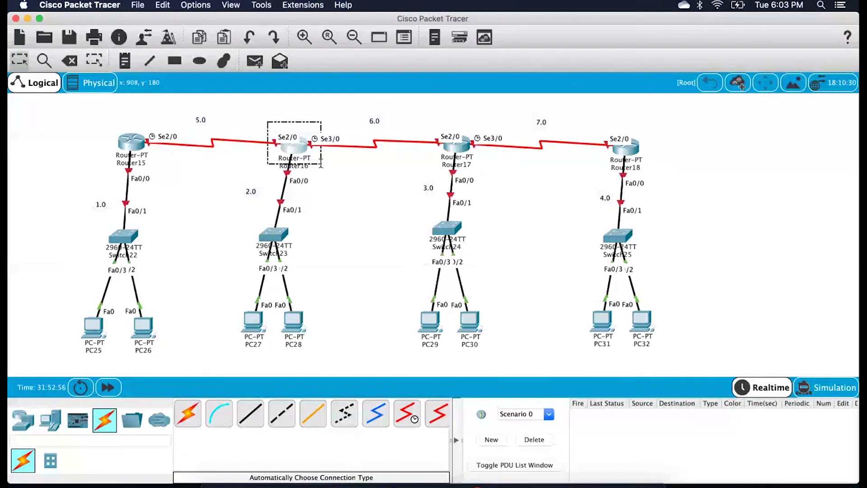
click(294, 169)
drag(187, 199, 113, 227)
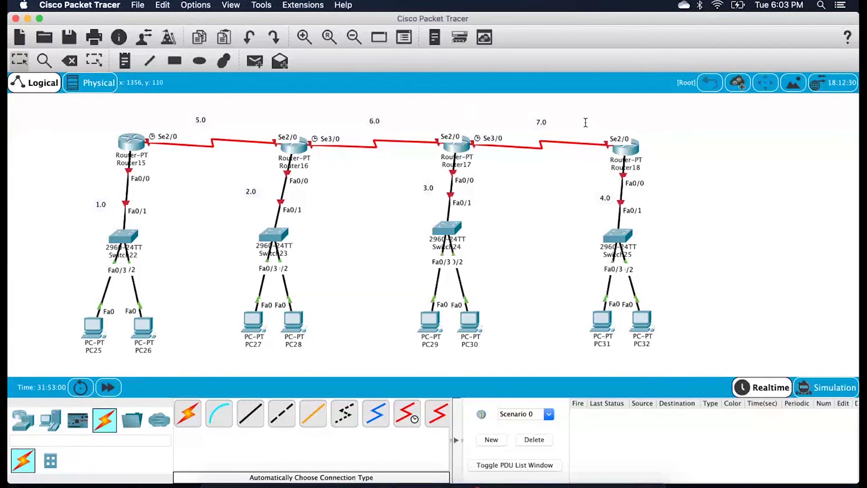
drag(388, 188, 703, 286)
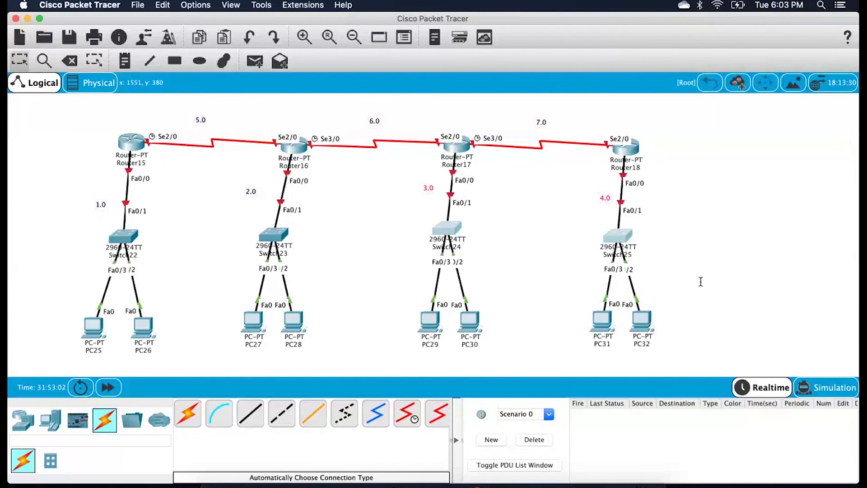
drag(497, 112, 575, 159)
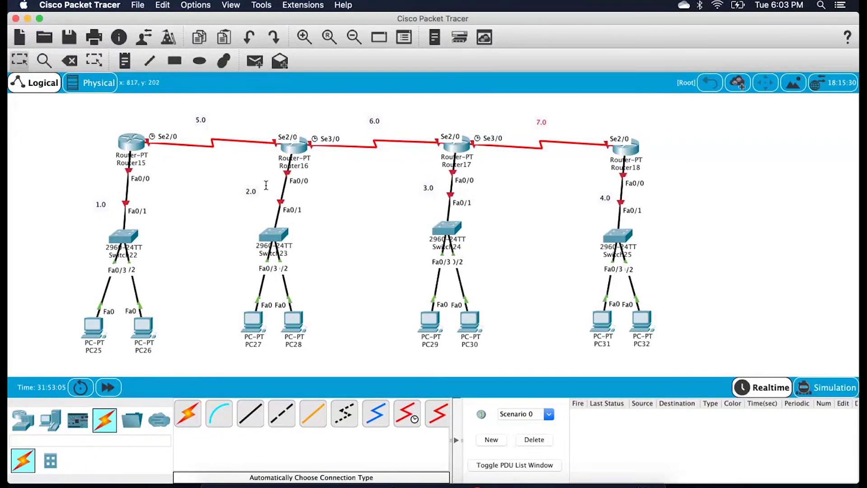
Examine which of Router16's serial links leads toward the remote 1.0 LAN and which toward the remote 3.0 and 4.0 LANs.
drag(271, 122, 318, 164)
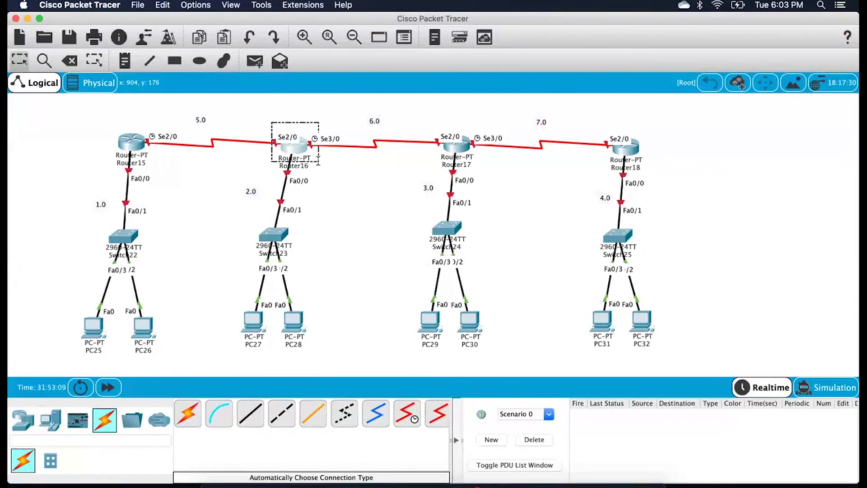
drag(319, 160, 318, 161)
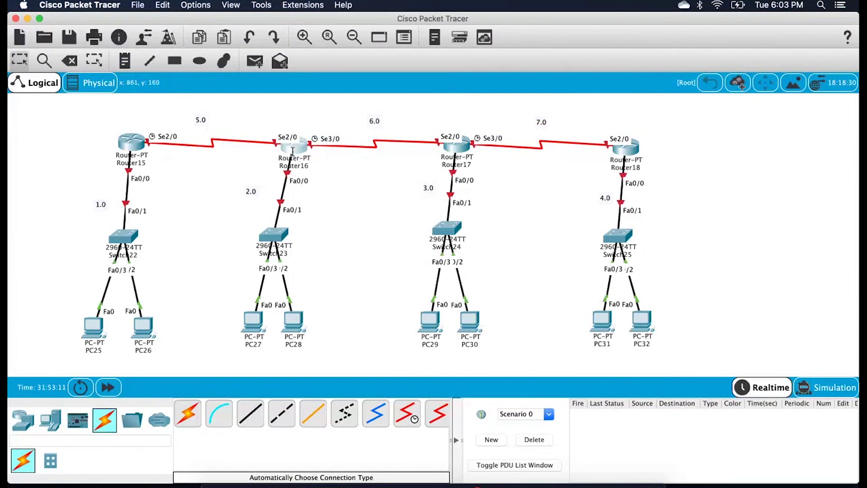
drag(84, 205, 154, 293)
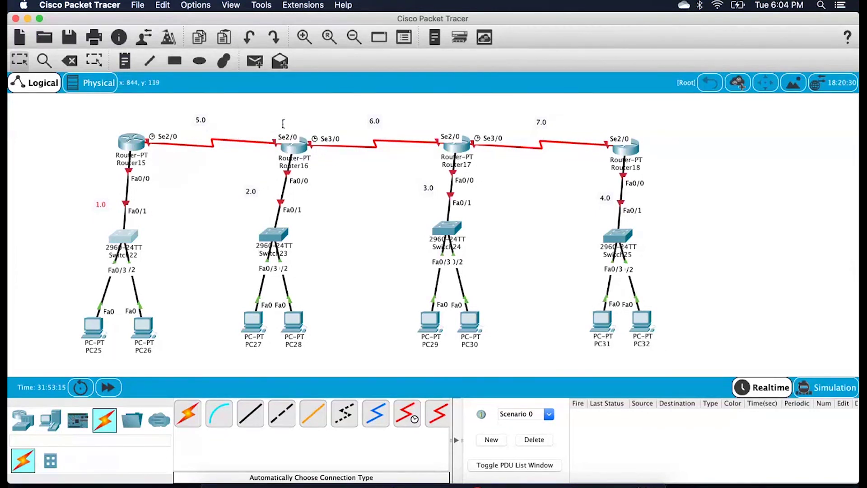
drag(253, 125, 274, 156)
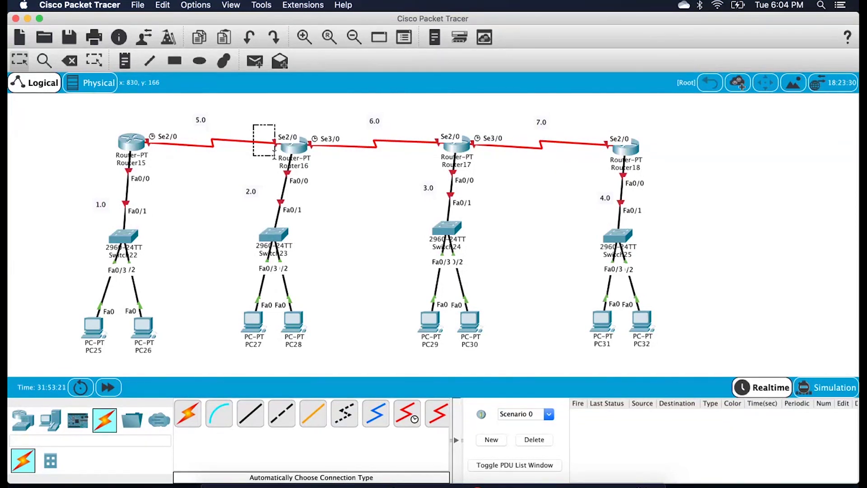
drag(274, 156, 275, 154)
drag(265, 120, 325, 170)
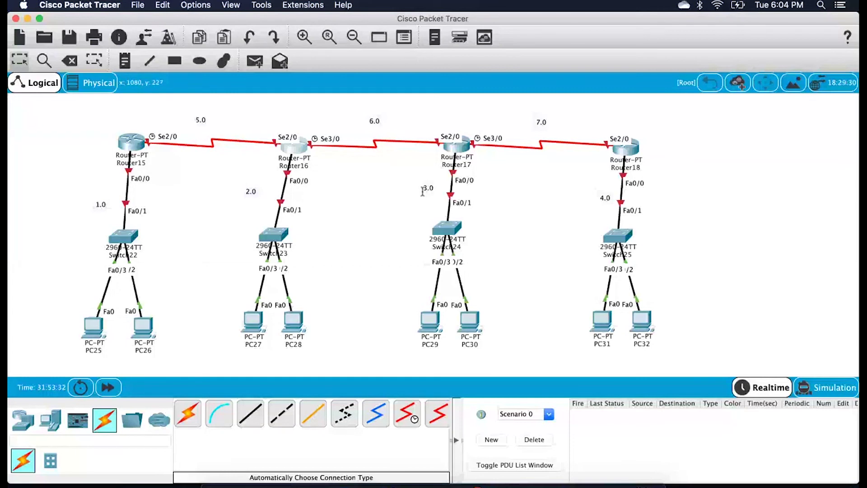
drag(396, 167, 651, 288)
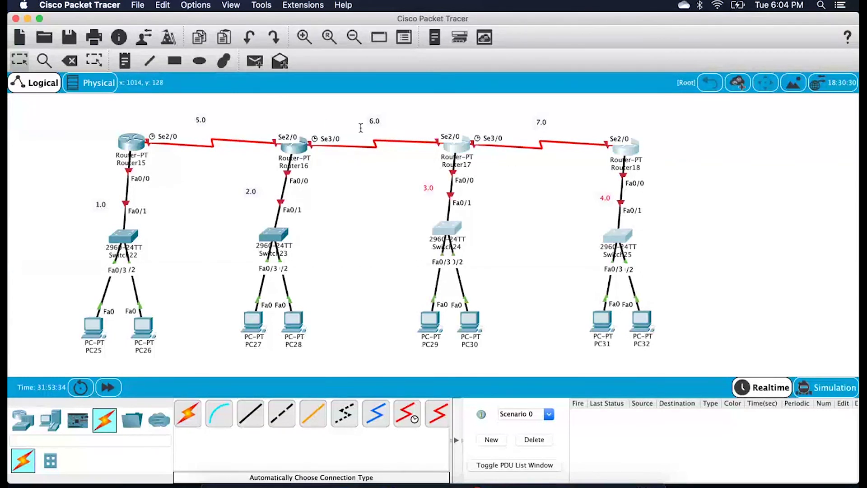
click(316, 124)
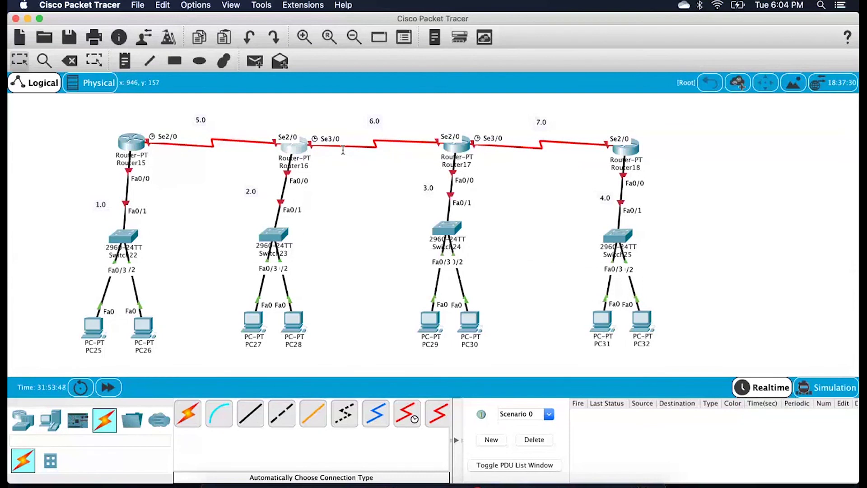
drag(99, 117, 447, 165)
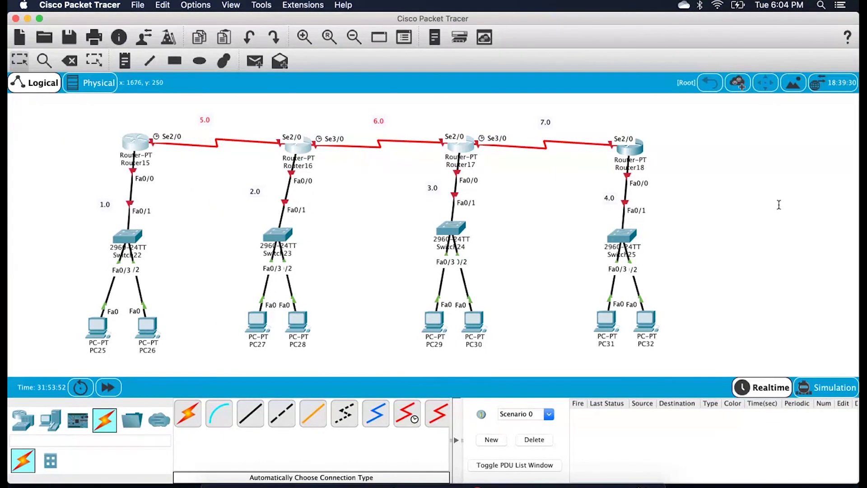
click(732, 203)
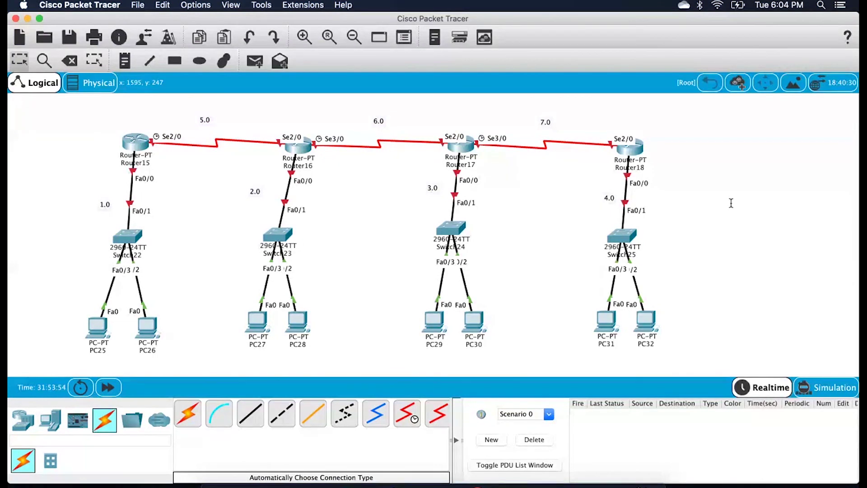